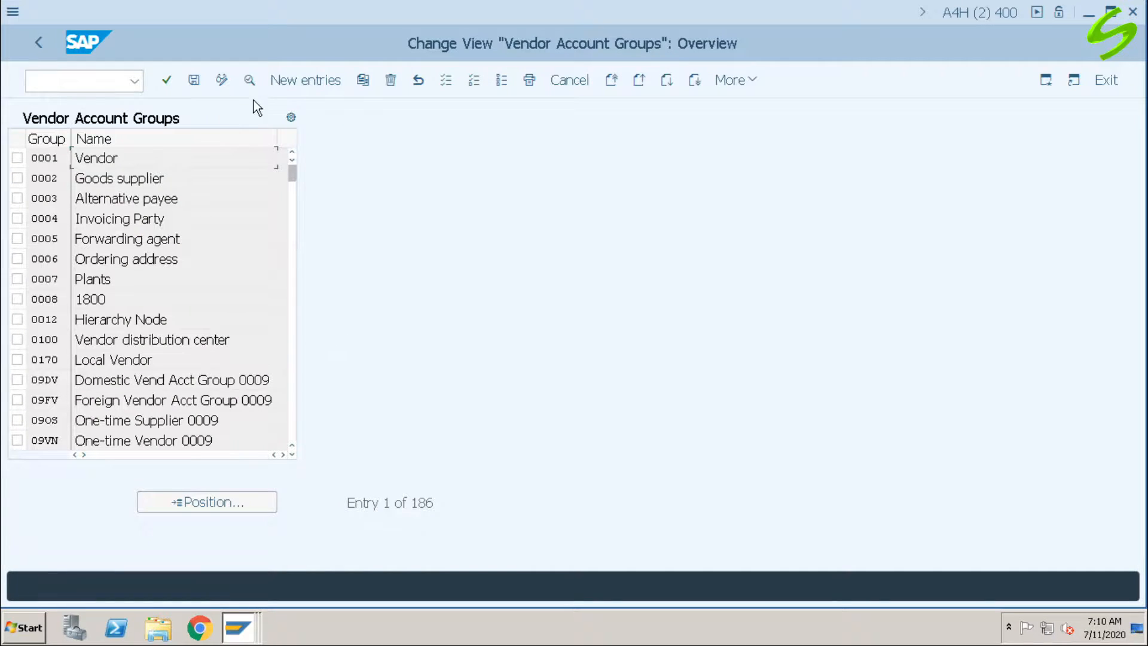
- Add a new vendor account group with key A001 and the meaning "Supplier A/C GRP for ABC"
click(301, 81)
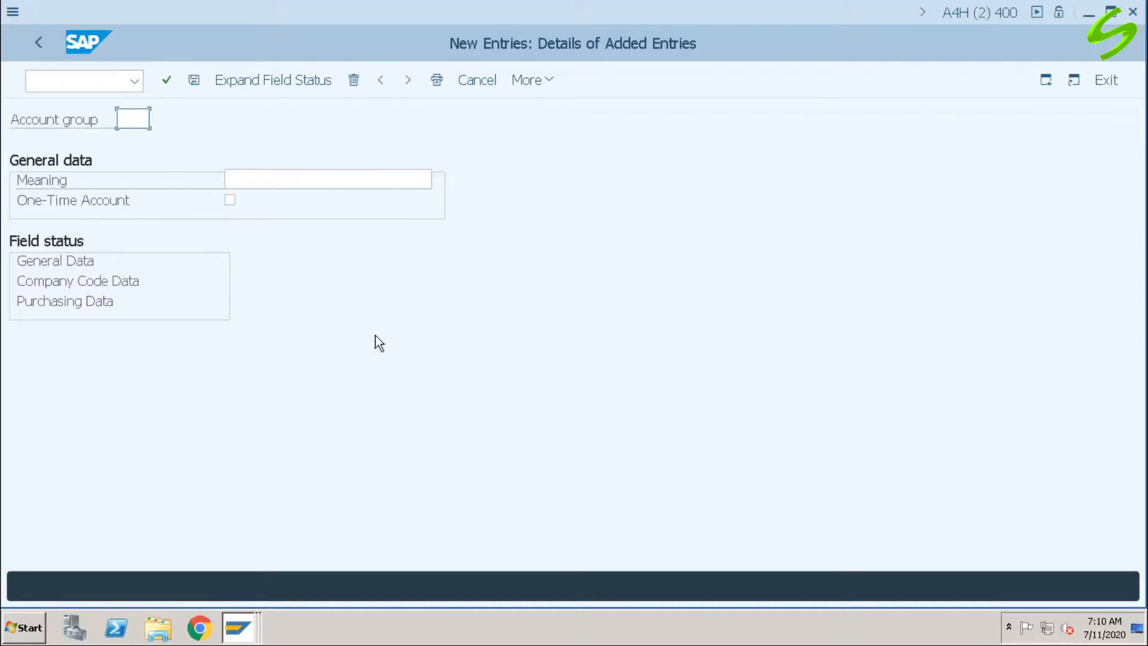
text(A001)
key(Tab)
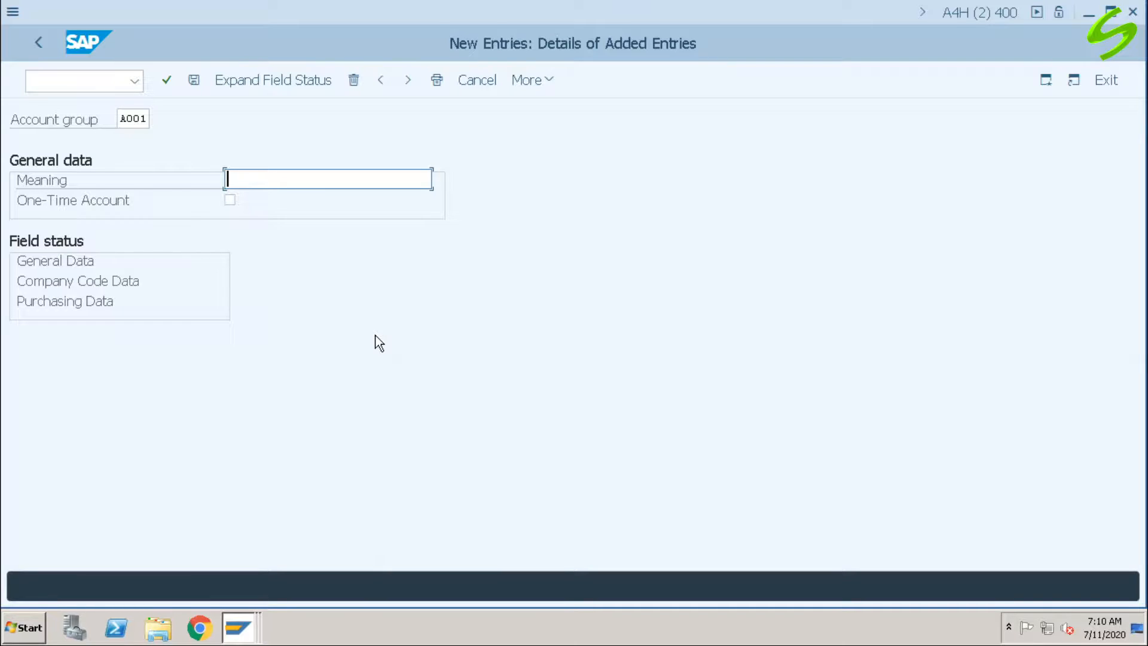
text(Supplier A/C GRP)
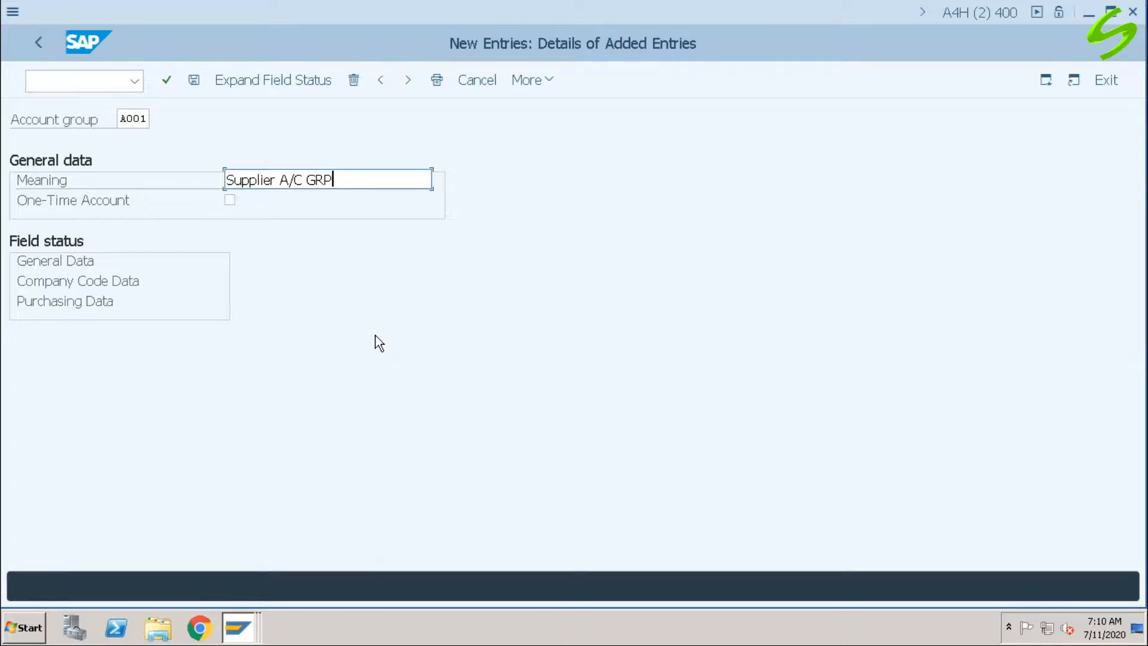
text( for ABC)
key(Return)
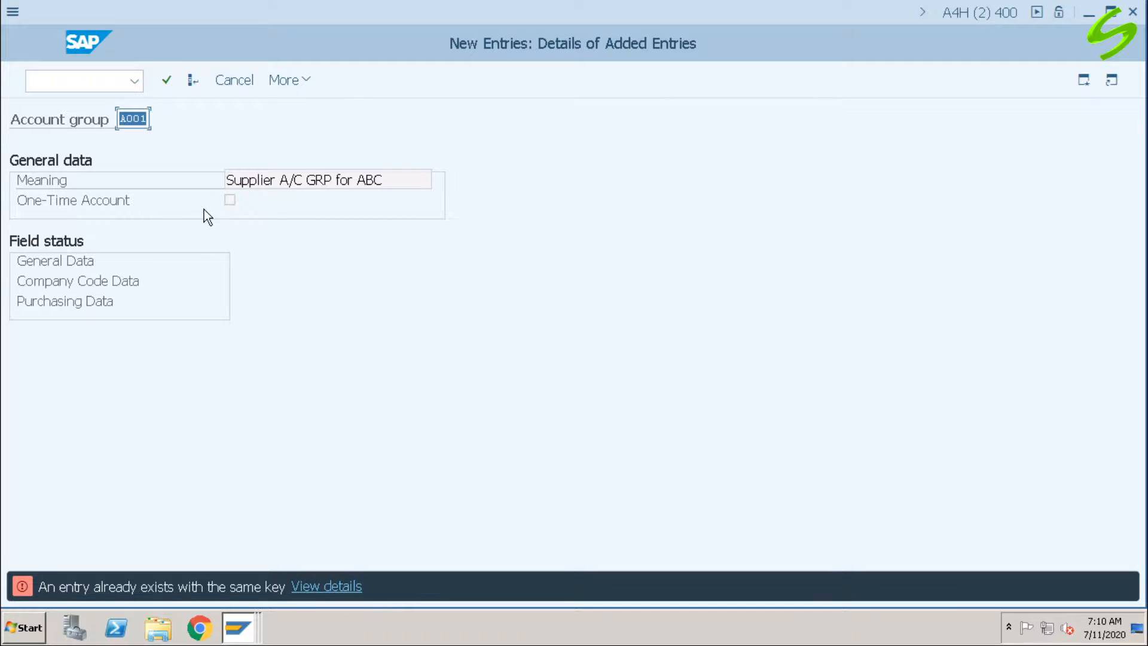
- Change the new account group's key to A100
key(Left)
key(Left)
key(Left)
text(100)
key(Return)
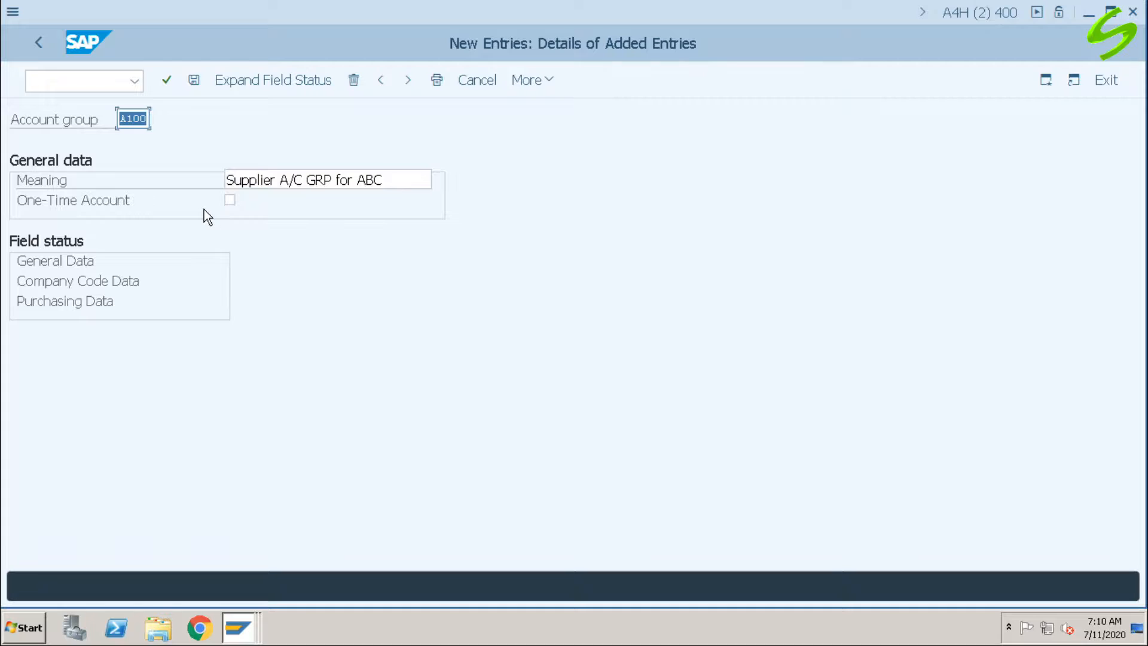
- Save the account group to the "abc config" customizing request and return to the IMG structure
click(193, 80)
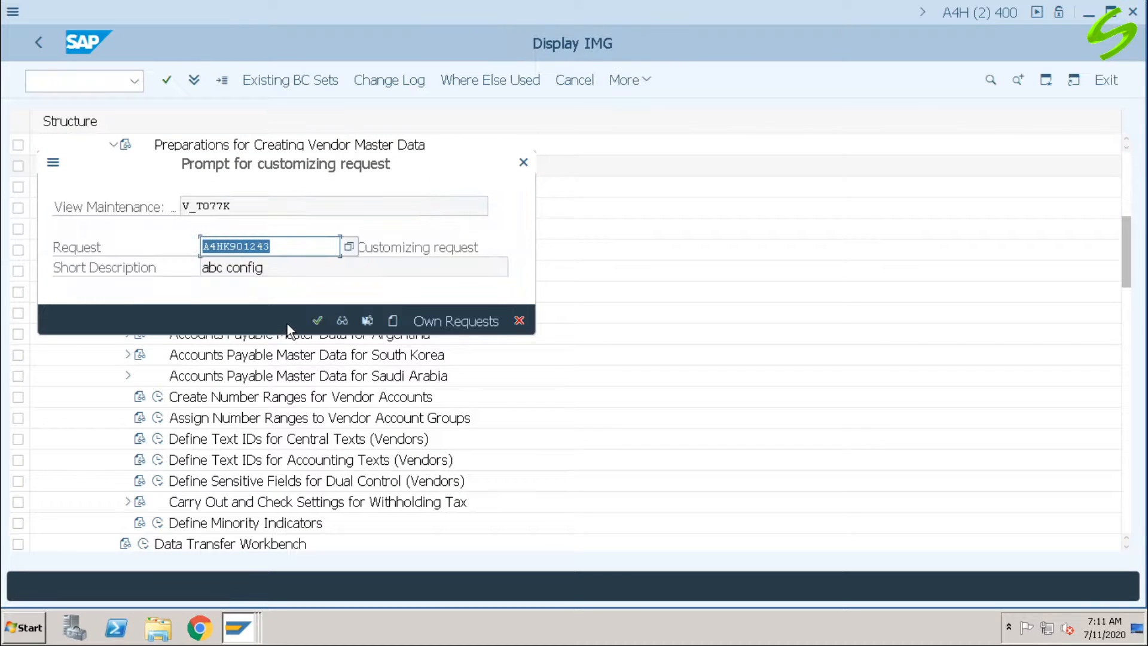
click(315, 317)
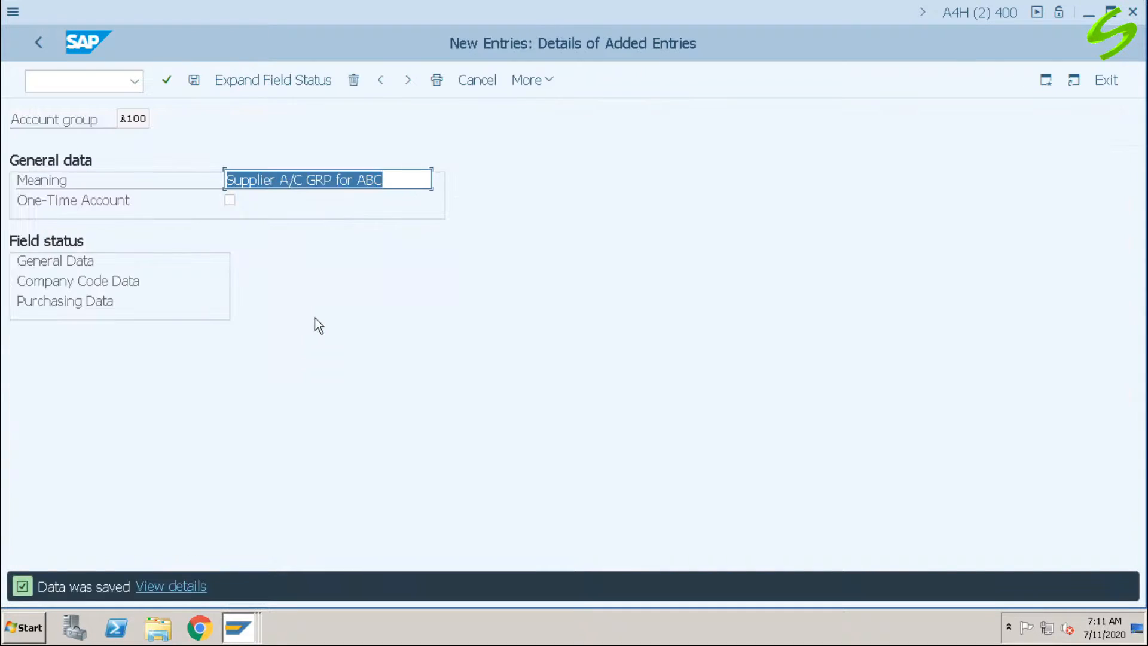
click(45, 42)
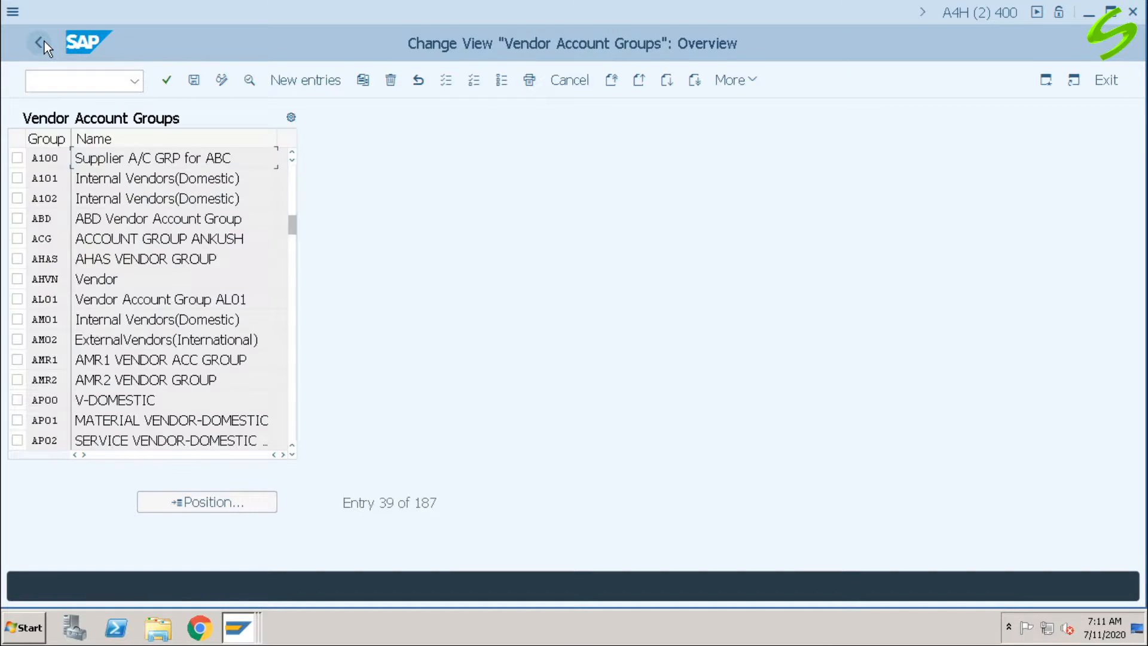
click(44, 41)
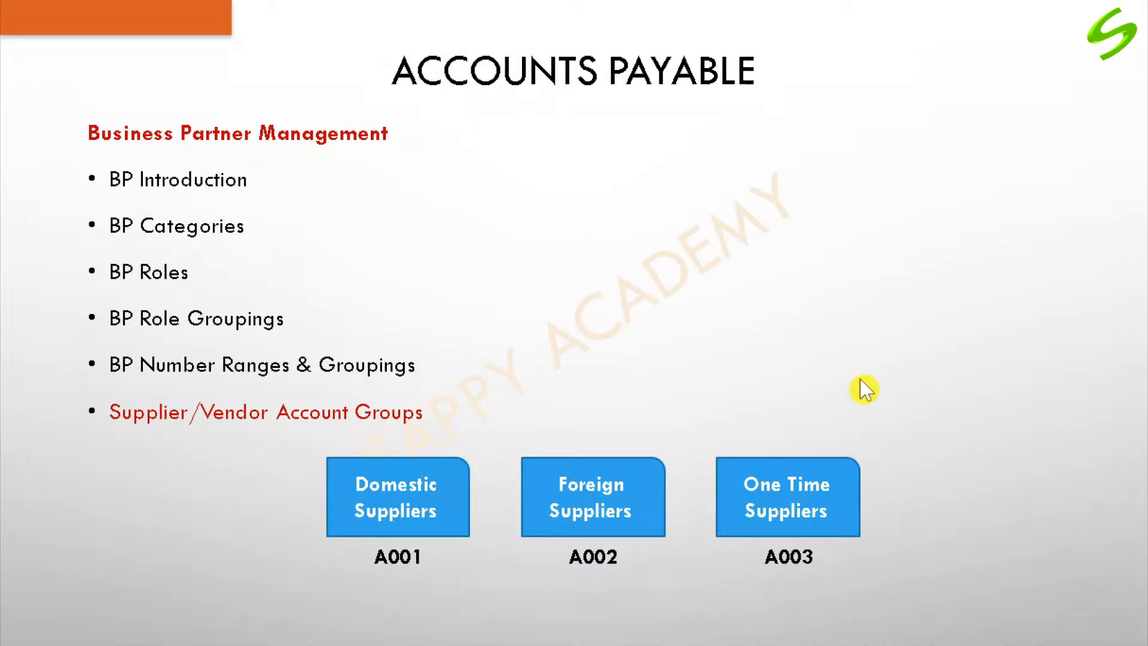
click(861, 378)
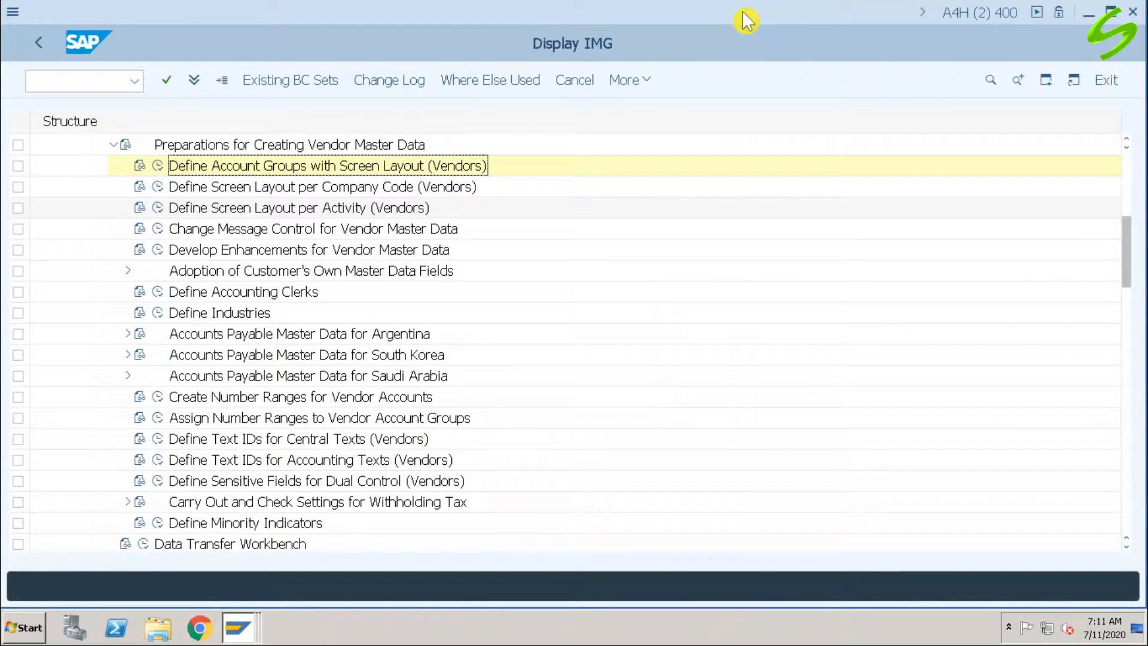
- Open the number range intervals for vendor accounts in edit mode and review which interval numbers are in use
click(339, 396)
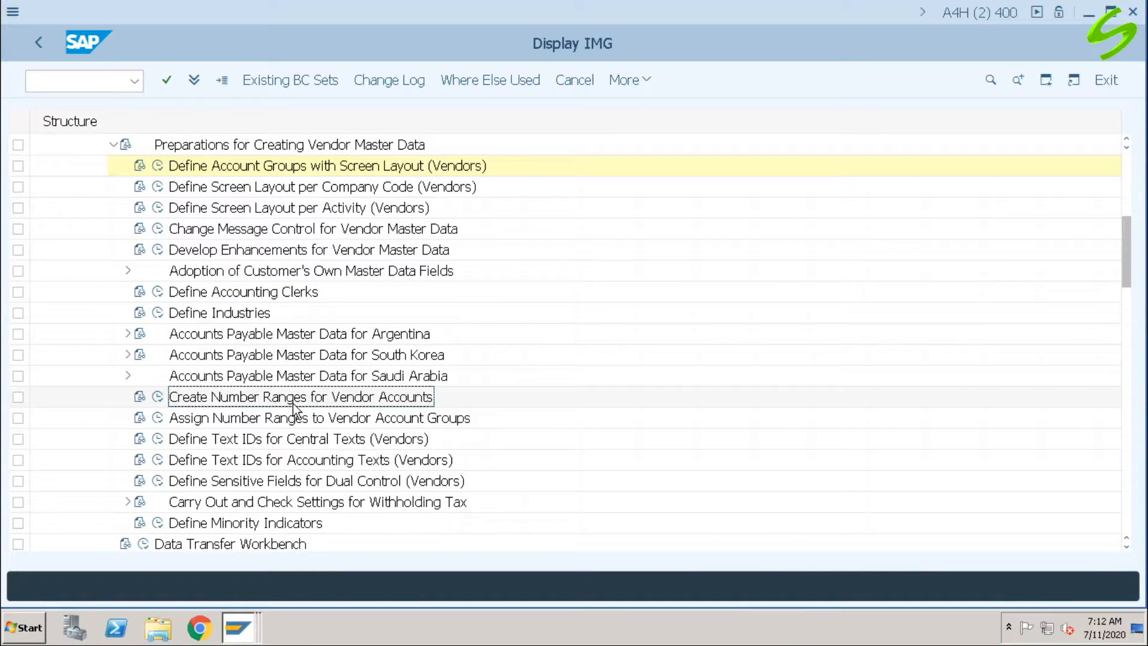
click(157, 396)
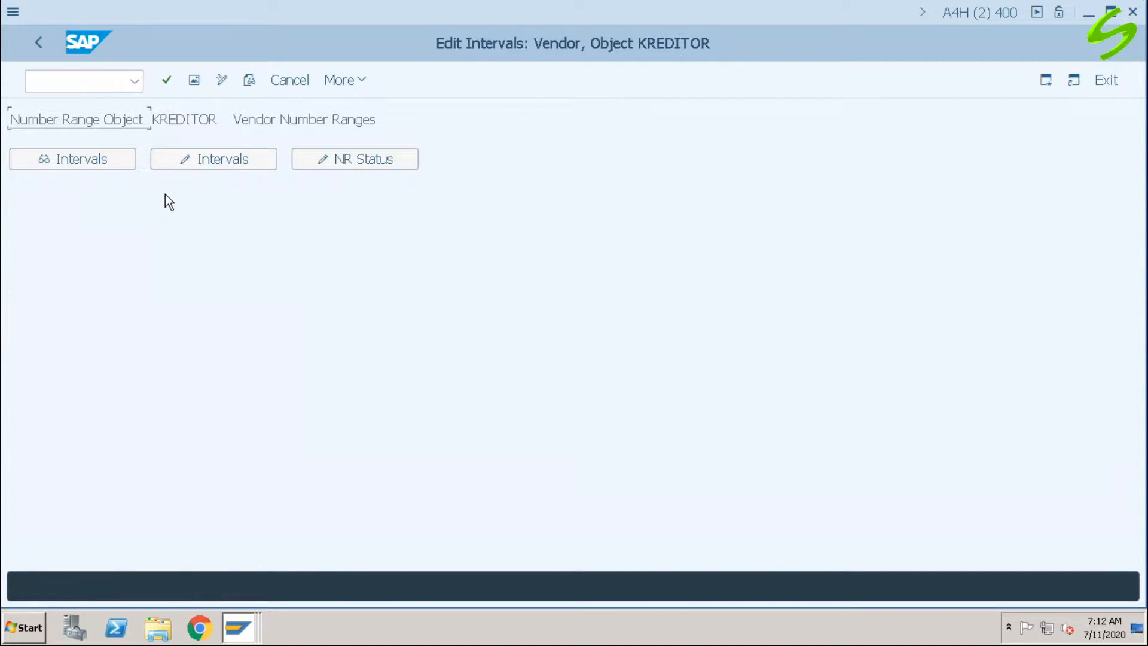
click(211, 160)
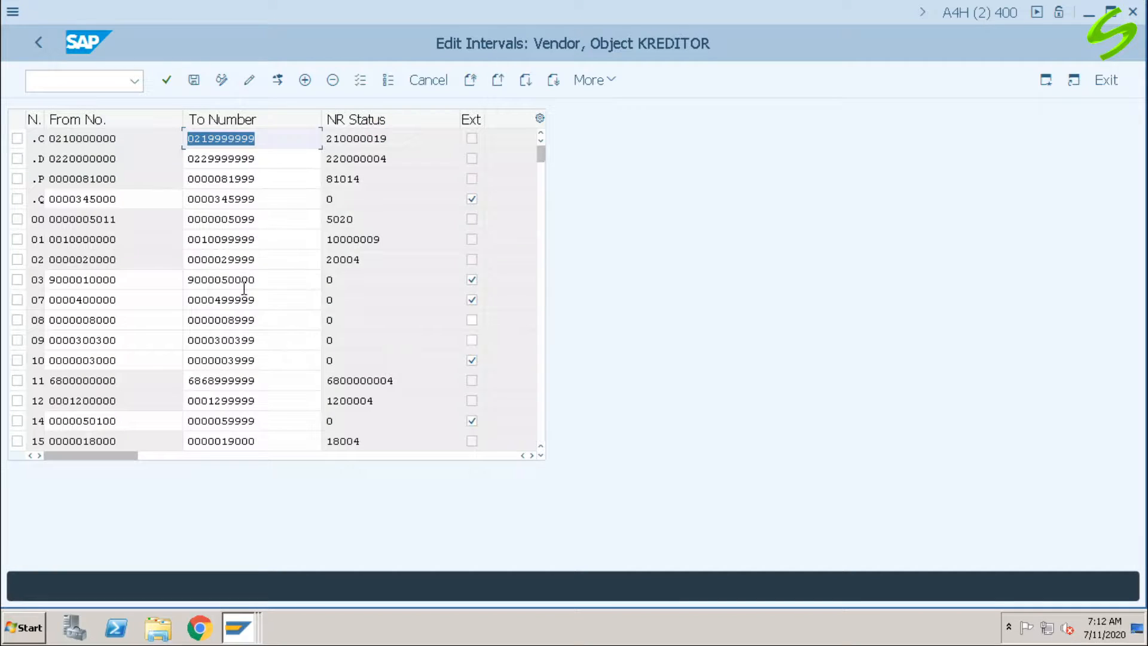
scroll(265, 304, down, 1)
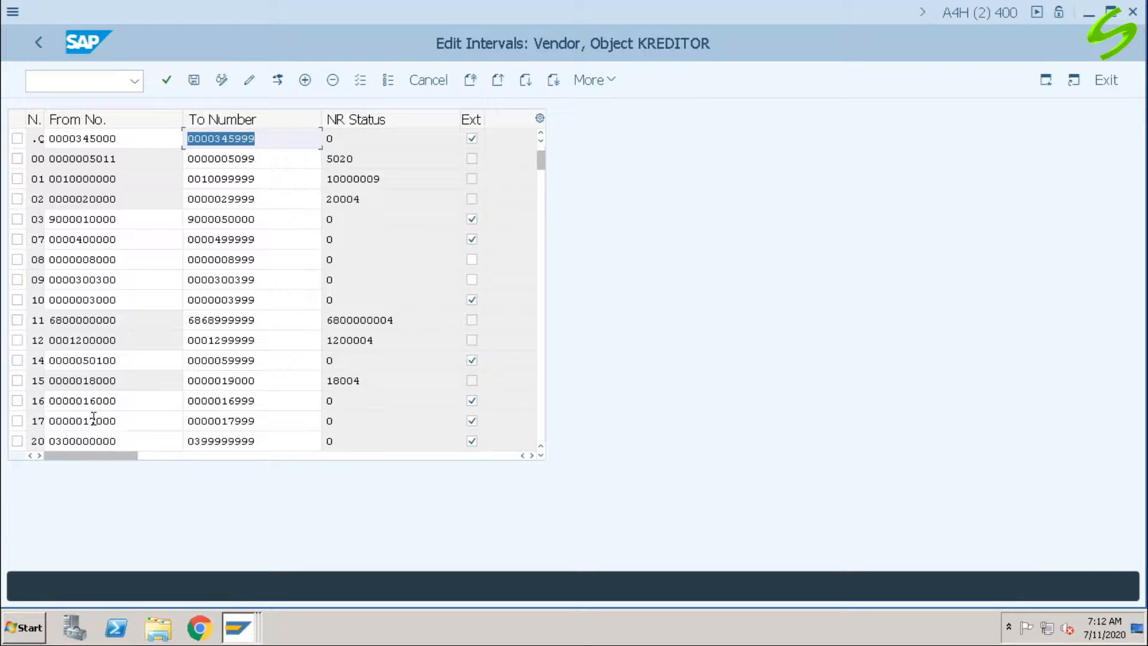
scroll(145, 392, down, 1)
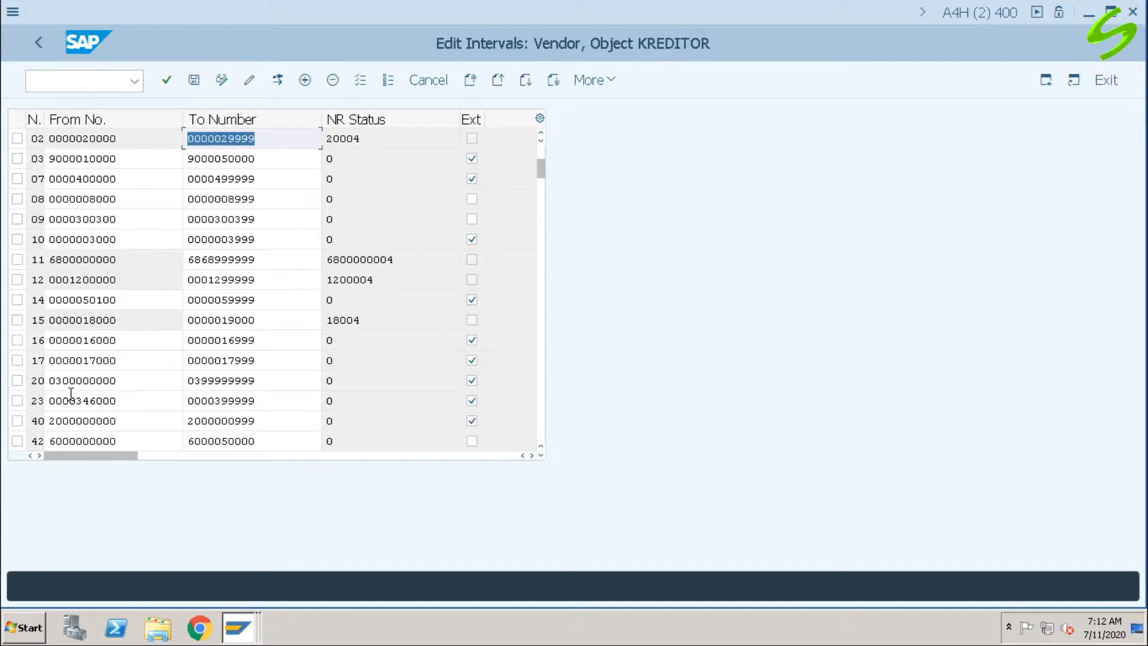
drag(37, 381, 57, 380)
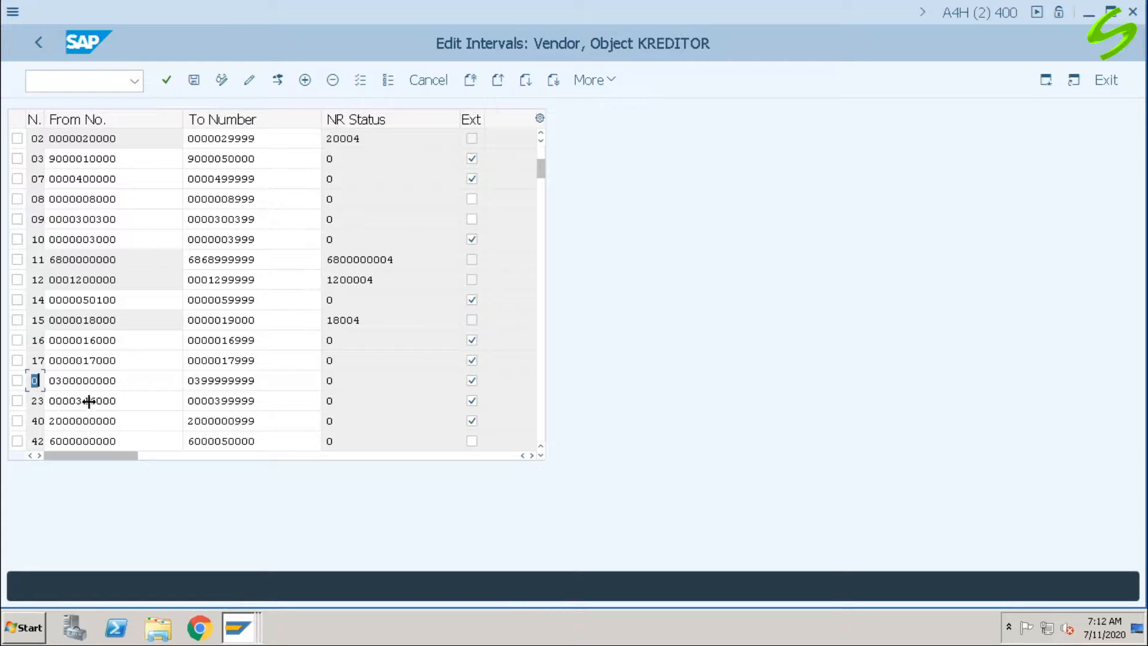
click(277, 79)
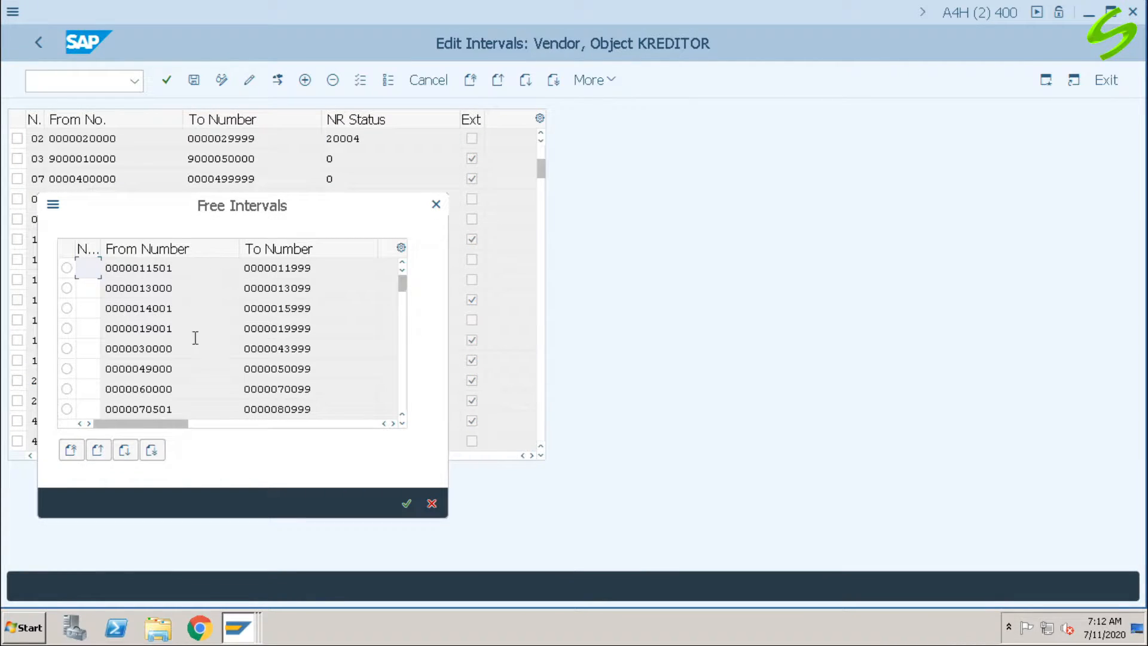
drag(182, 387, 97, 389)
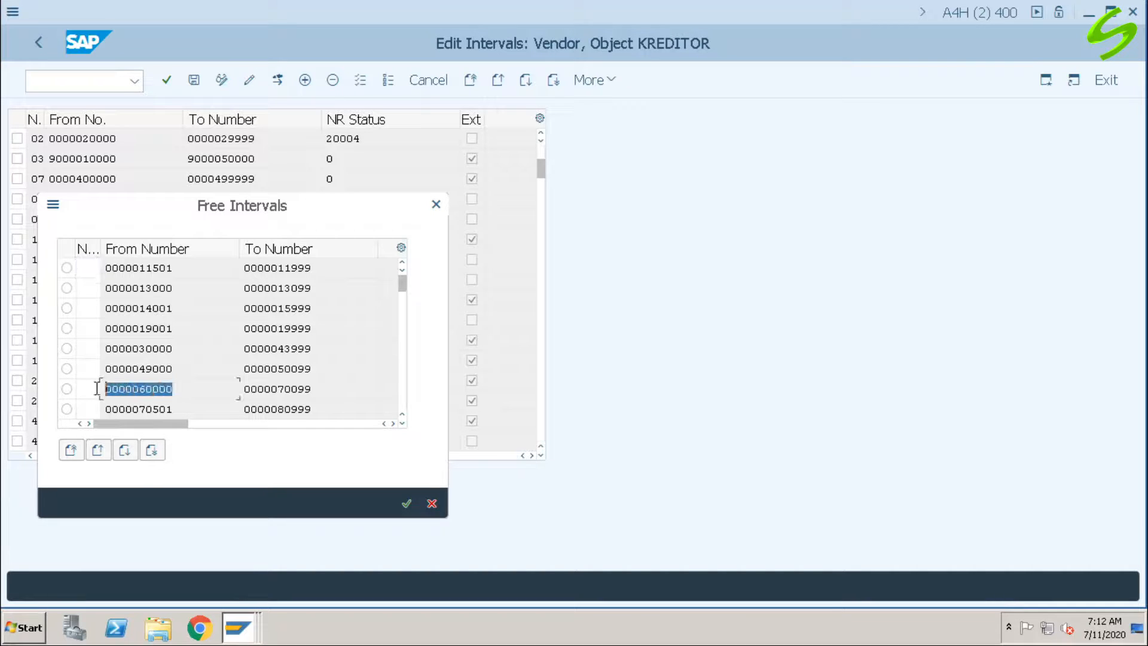
click(85, 389)
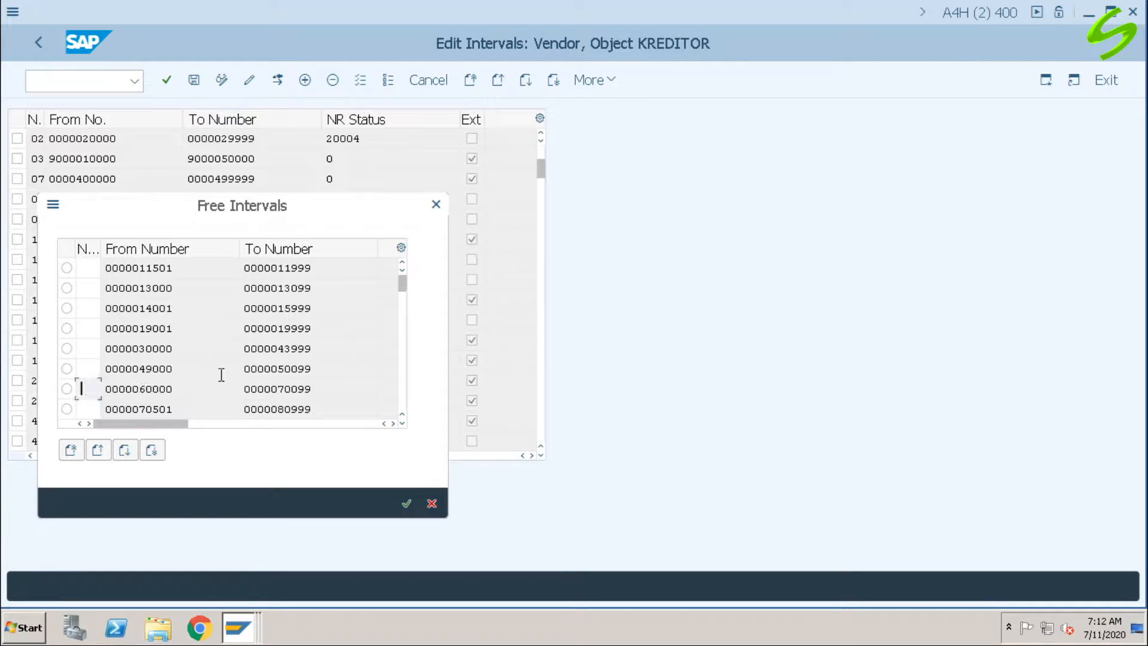
text(21)
click(405, 504)
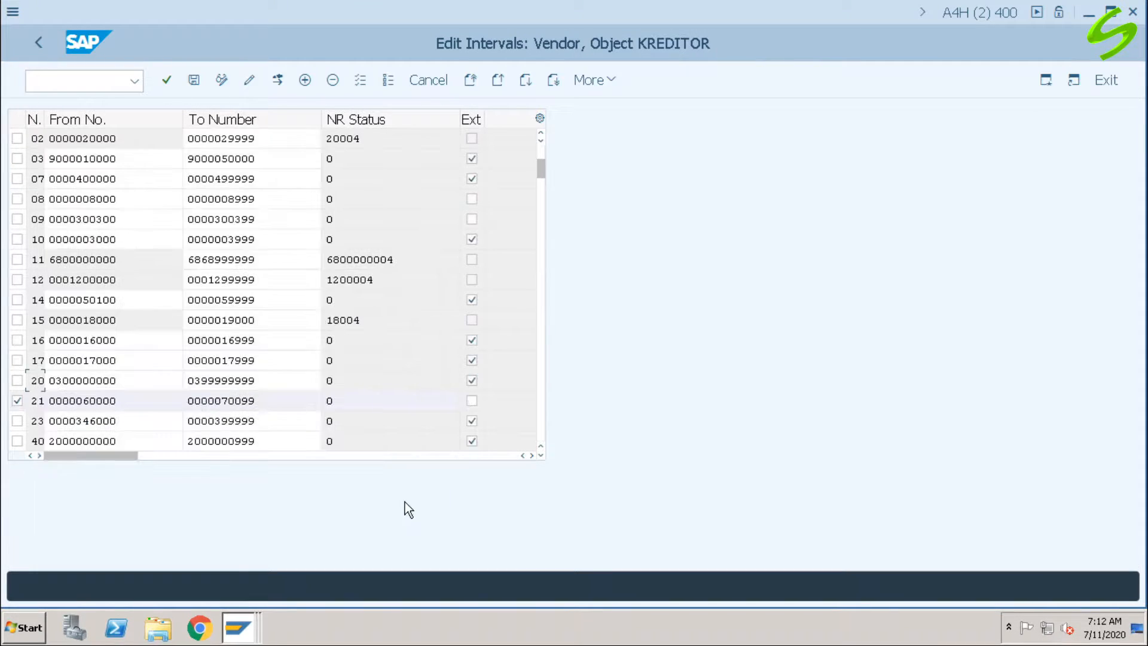
- Save the new vendor interval, accept the transport notice and return to the IMG structure
click(195, 80)
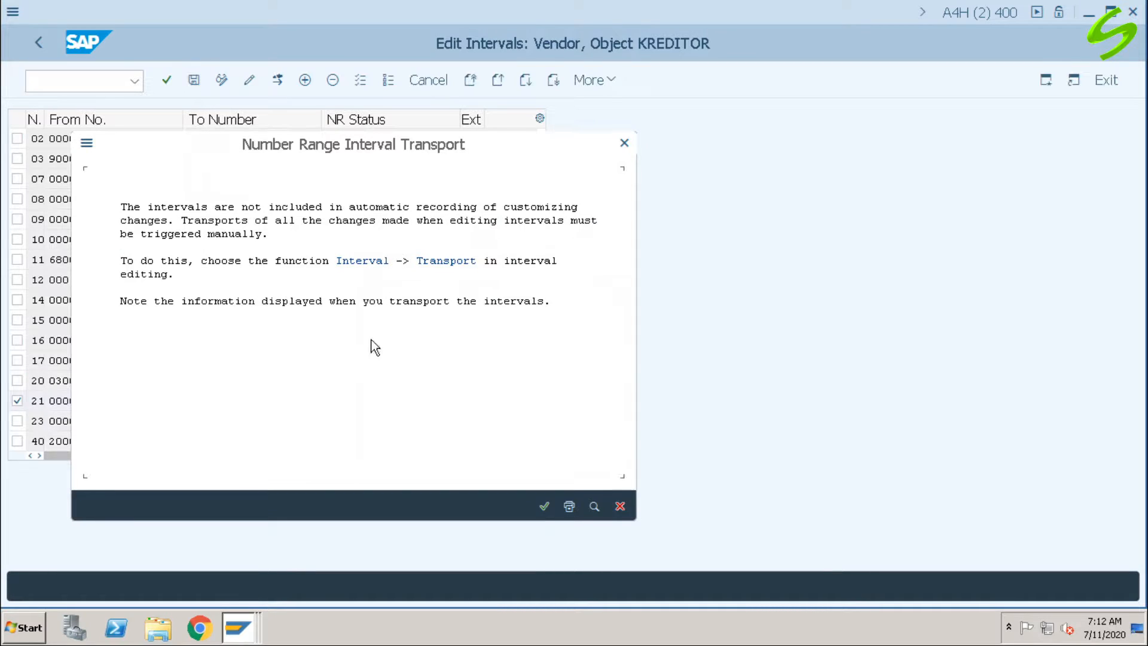
click(547, 504)
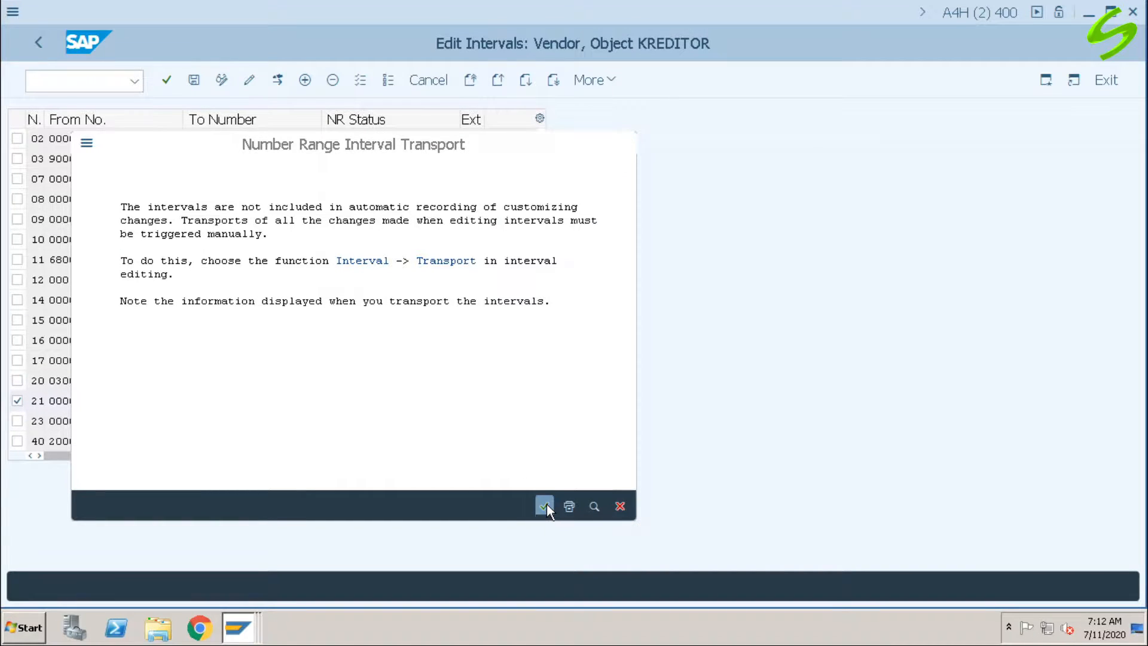
click(40, 44)
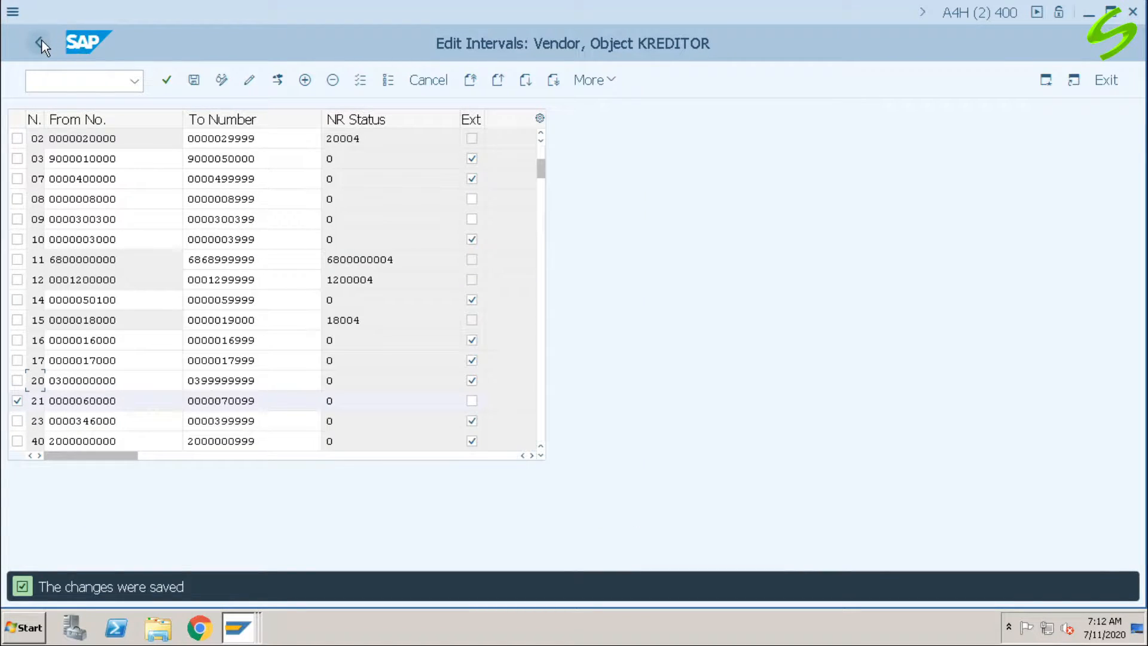
click(40, 43)
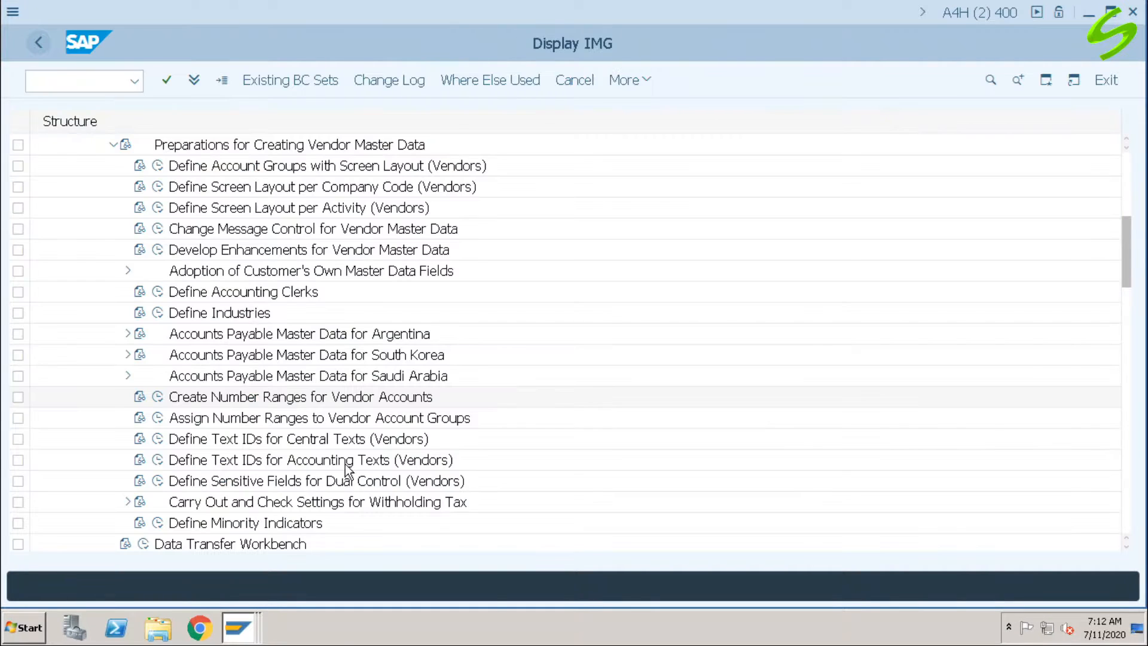
- Reopen the vendor number range intervals for editing and mark interval 21 as external
click(284, 419)
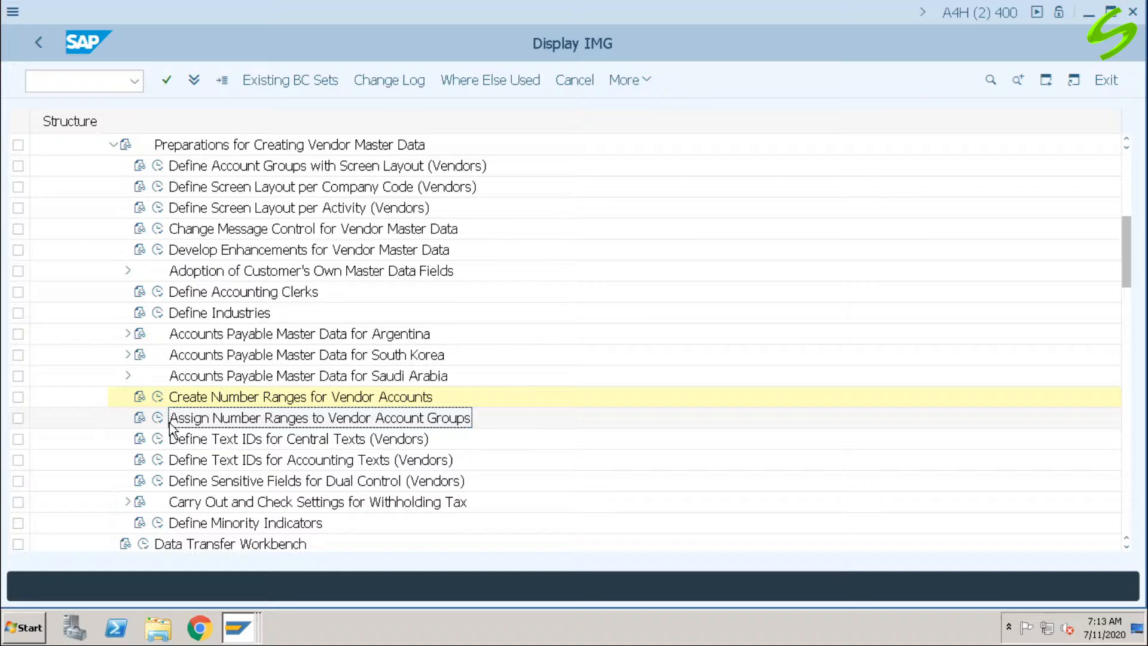
click(159, 396)
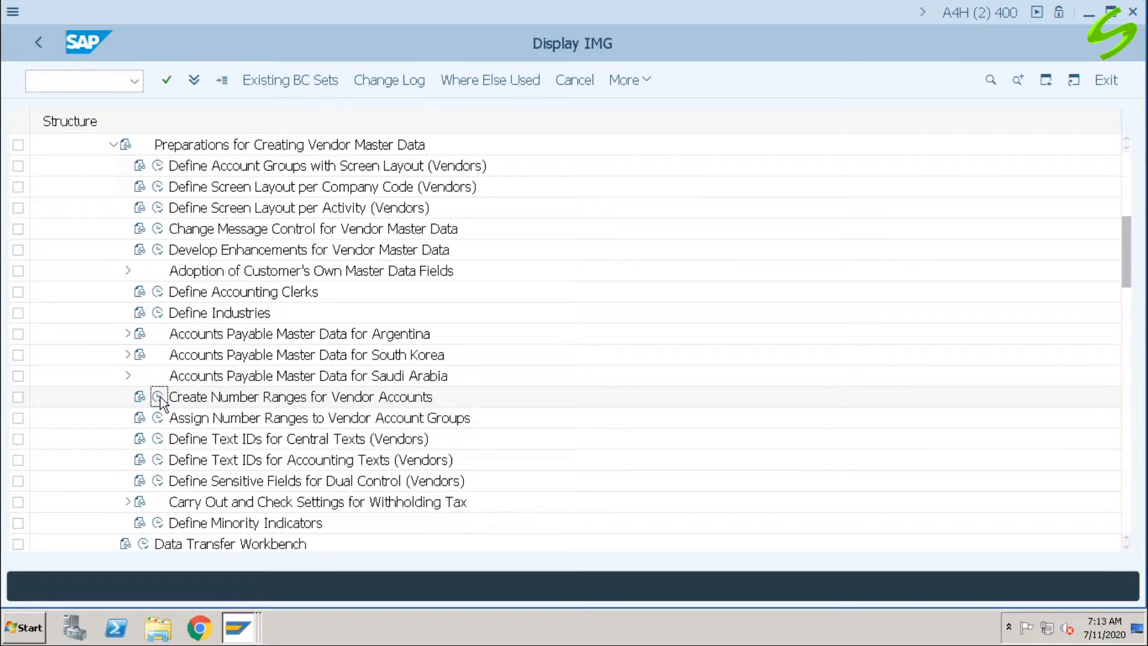
click(211, 160)
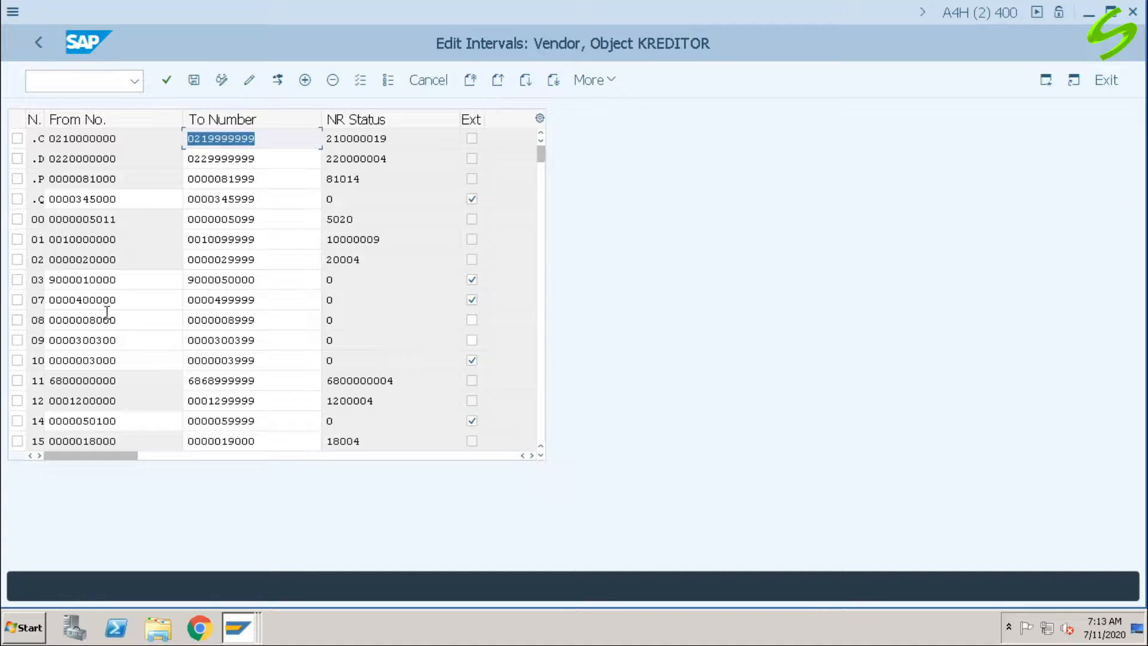
scroll(126, 361, down, 2)
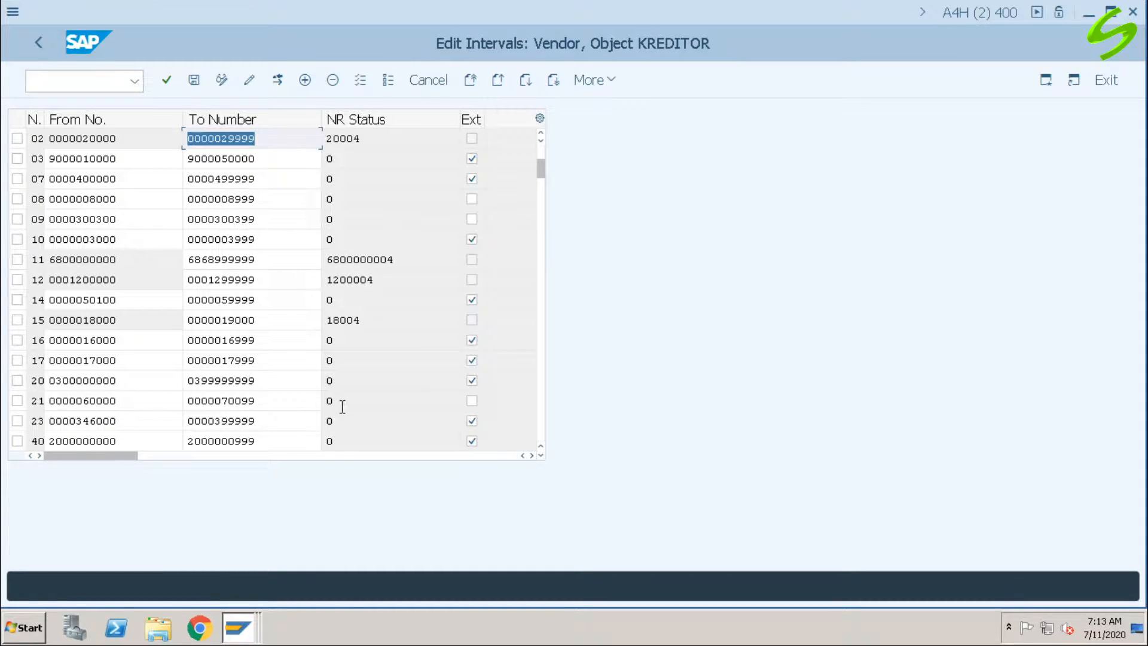
click(472, 401)
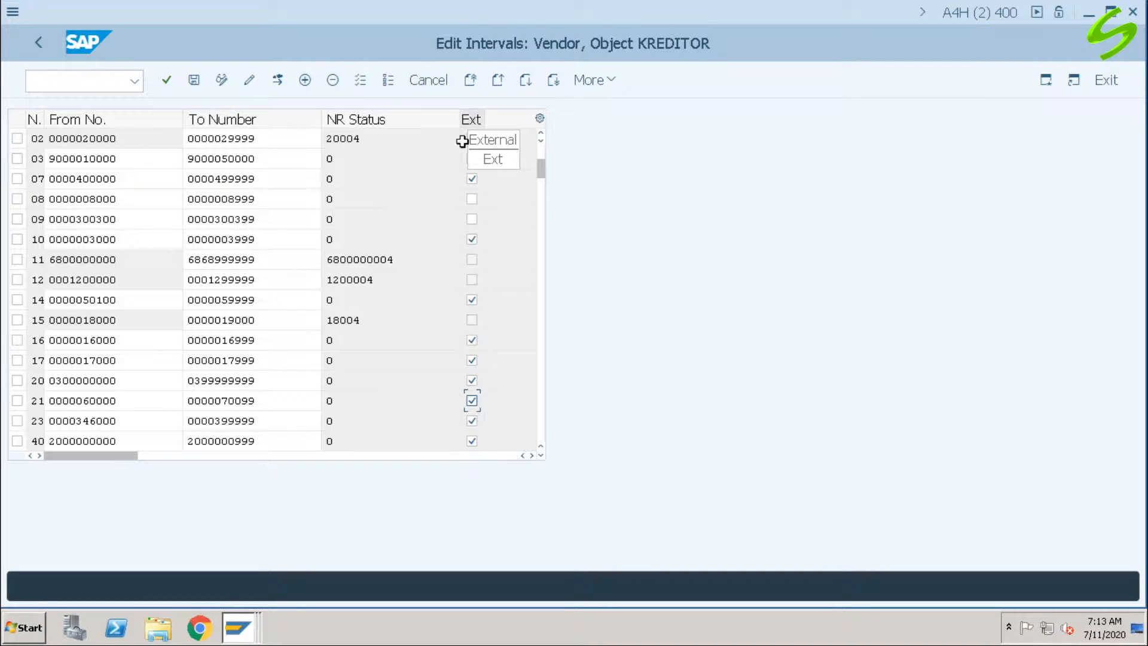
- Save the external setting of interval 21, accept the transport notice and go back to the IMG structure
click(193, 82)
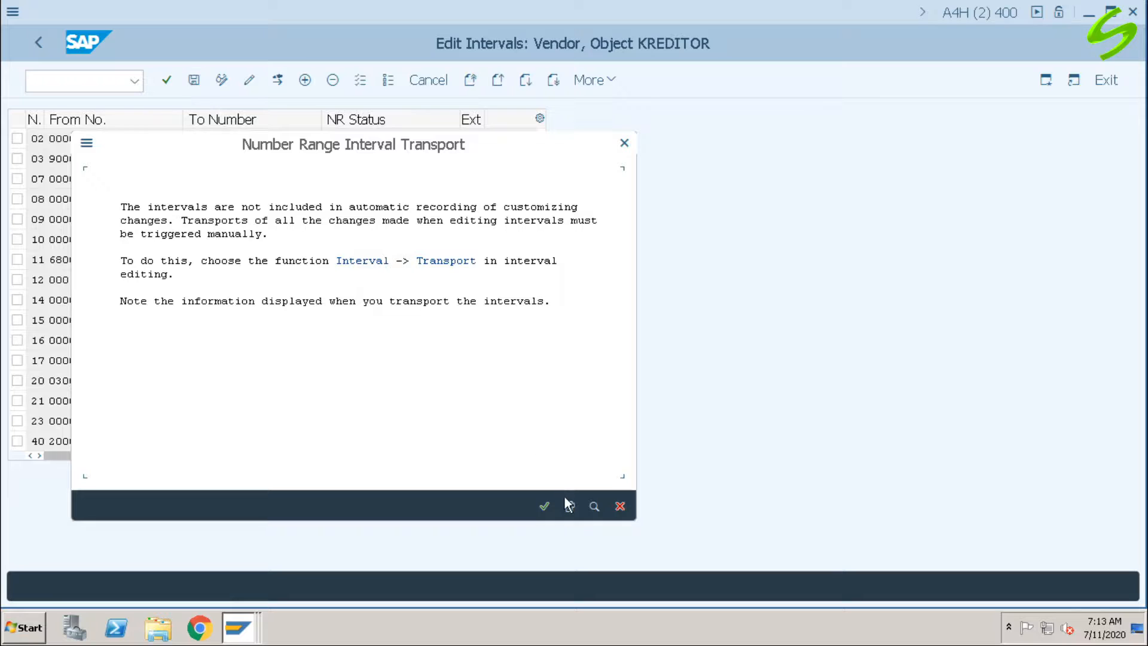
click(545, 506)
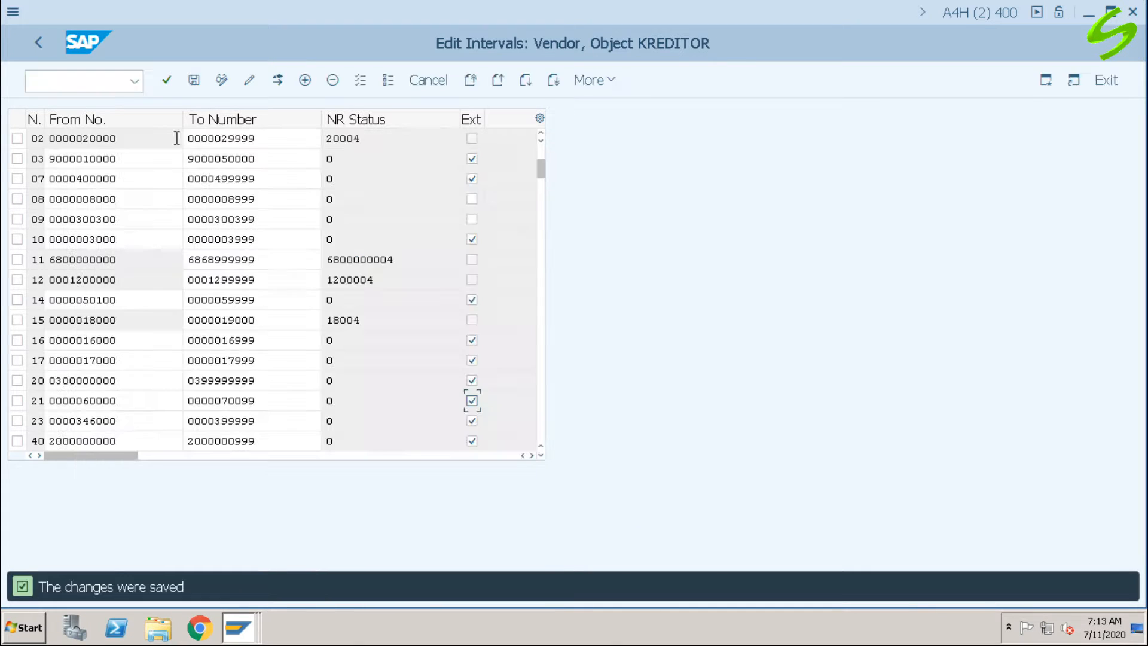
click(44, 48)
click(44, 48)
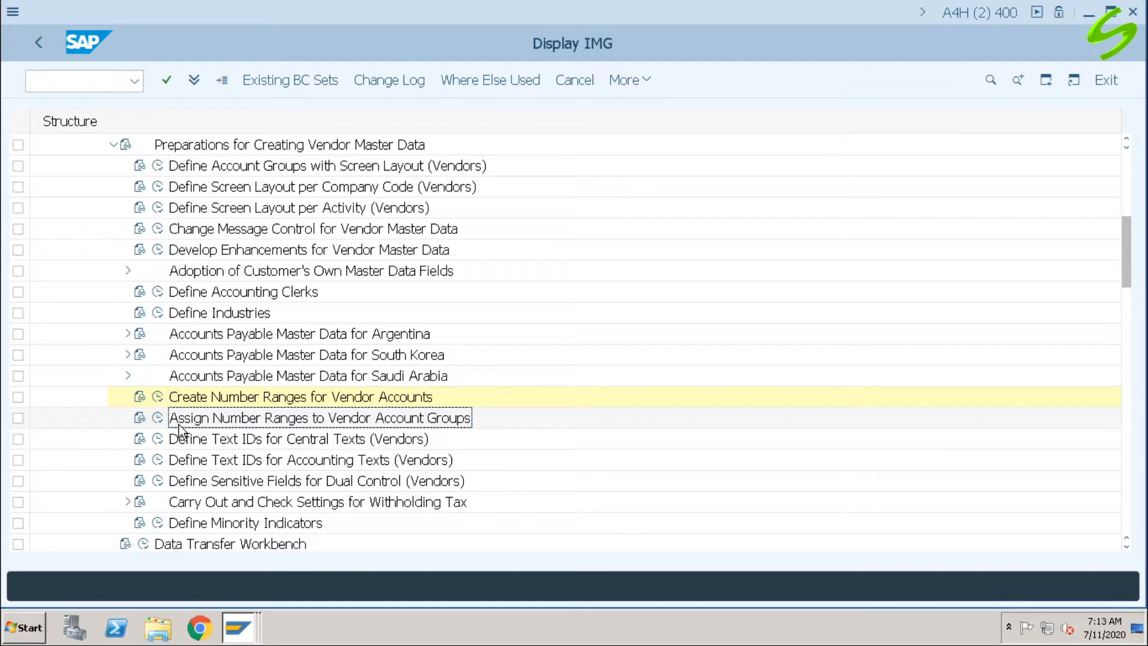
- Assign number range 21 to vendor account group A100 and save the assignment in the abc config customizing request
click(158, 418)
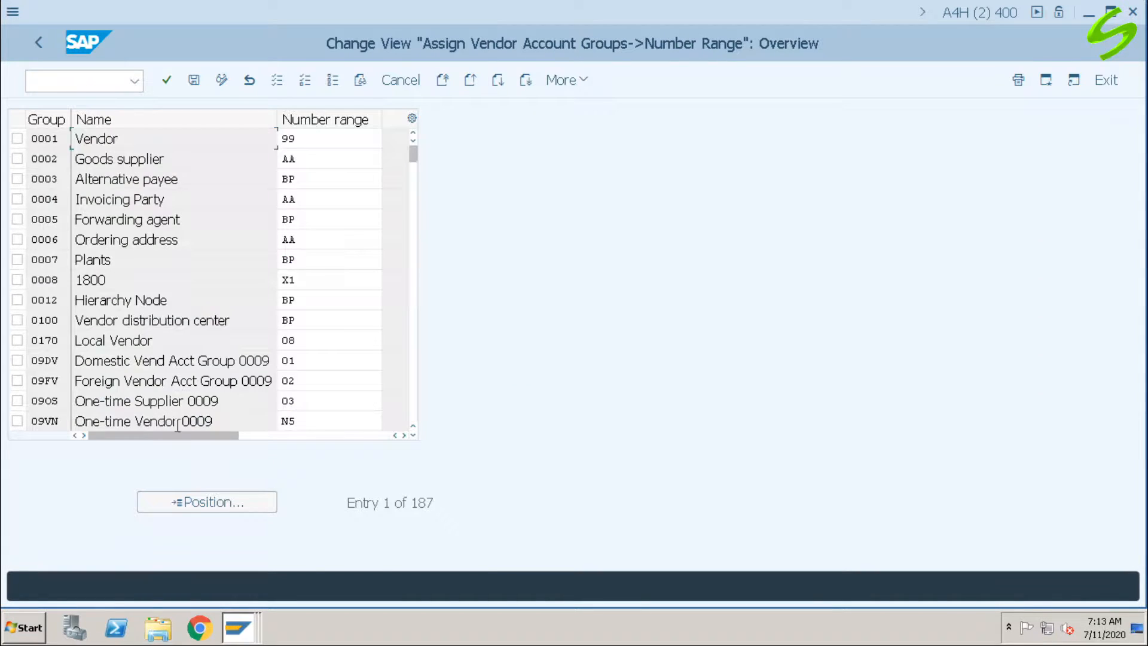
click(235, 502)
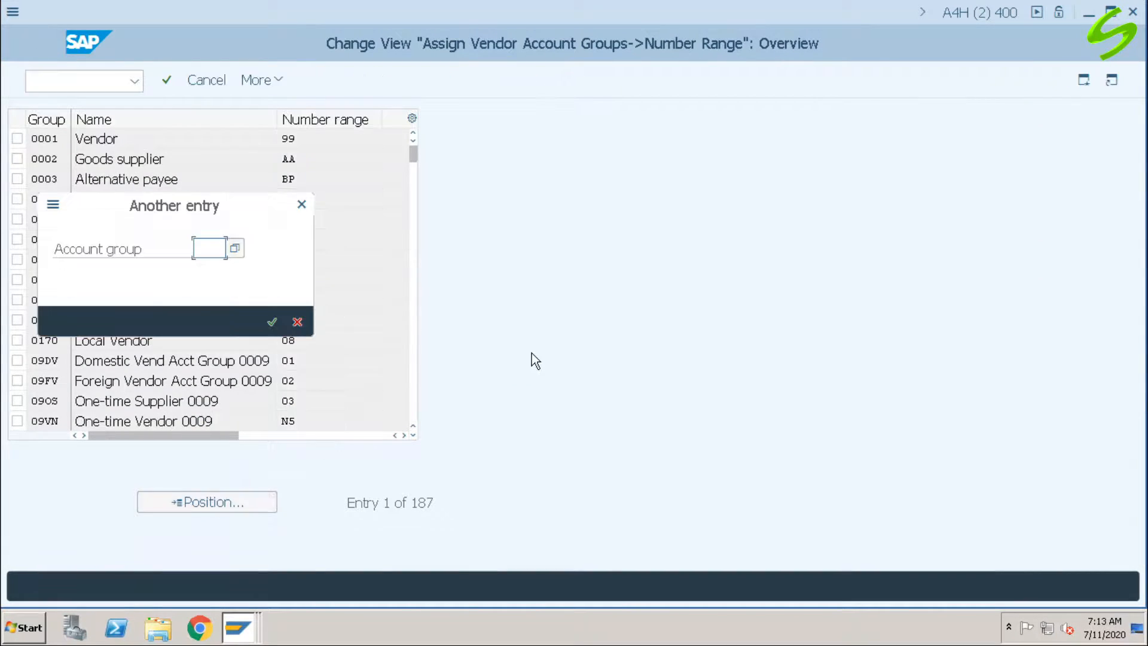
text(a100)
key(Return)
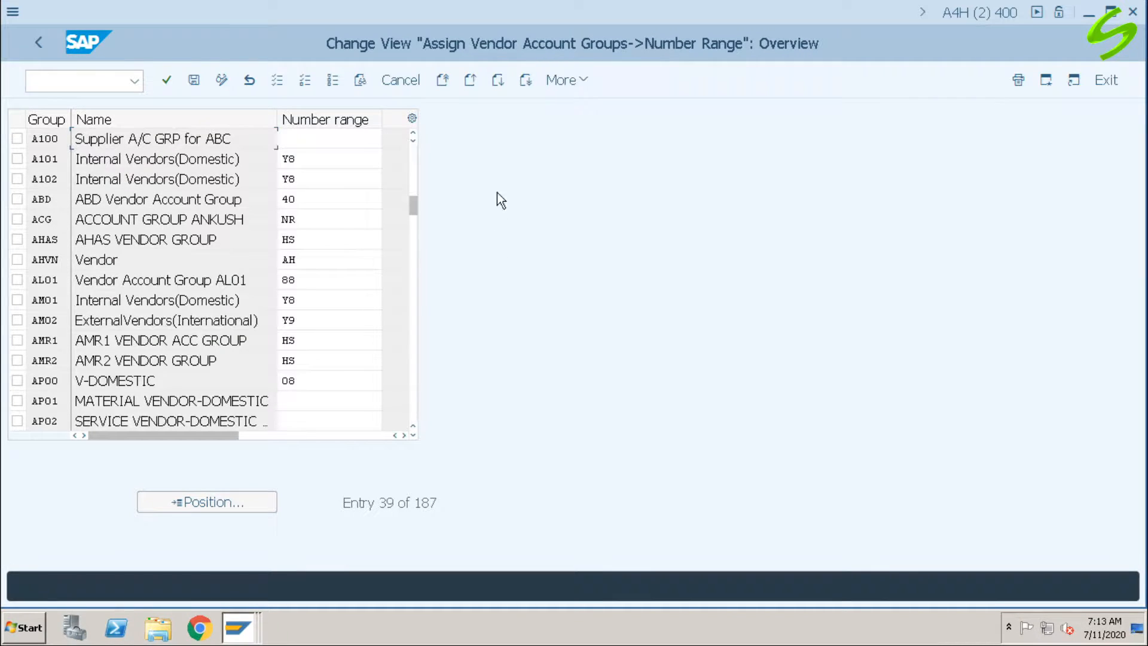
click(349, 139)
text(21)
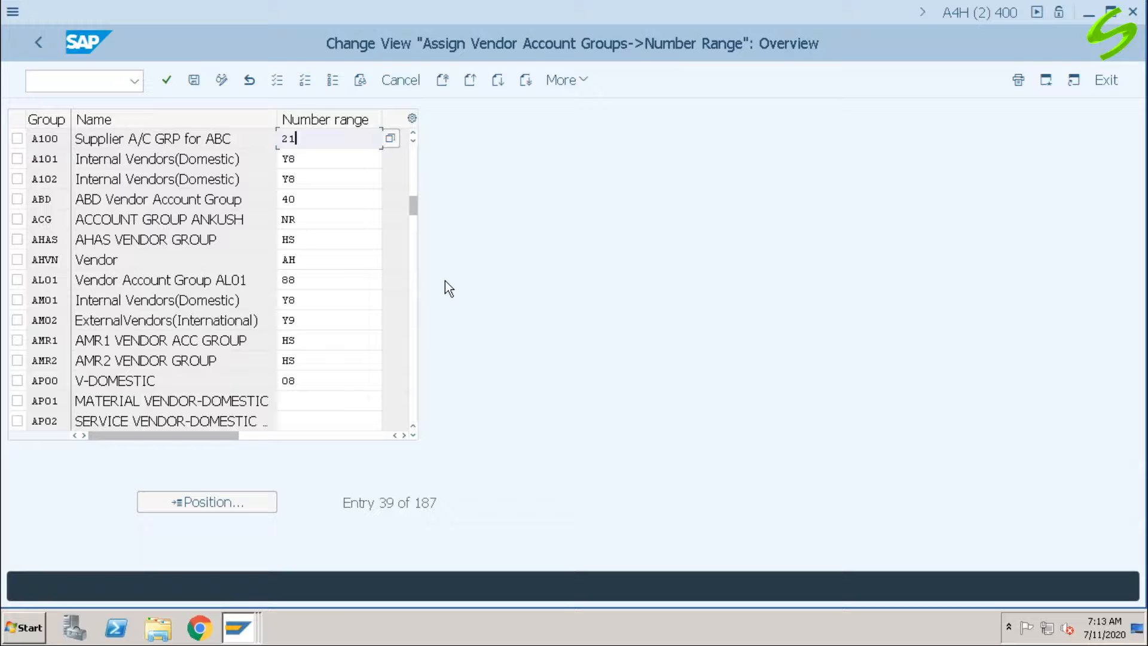
click(194, 82)
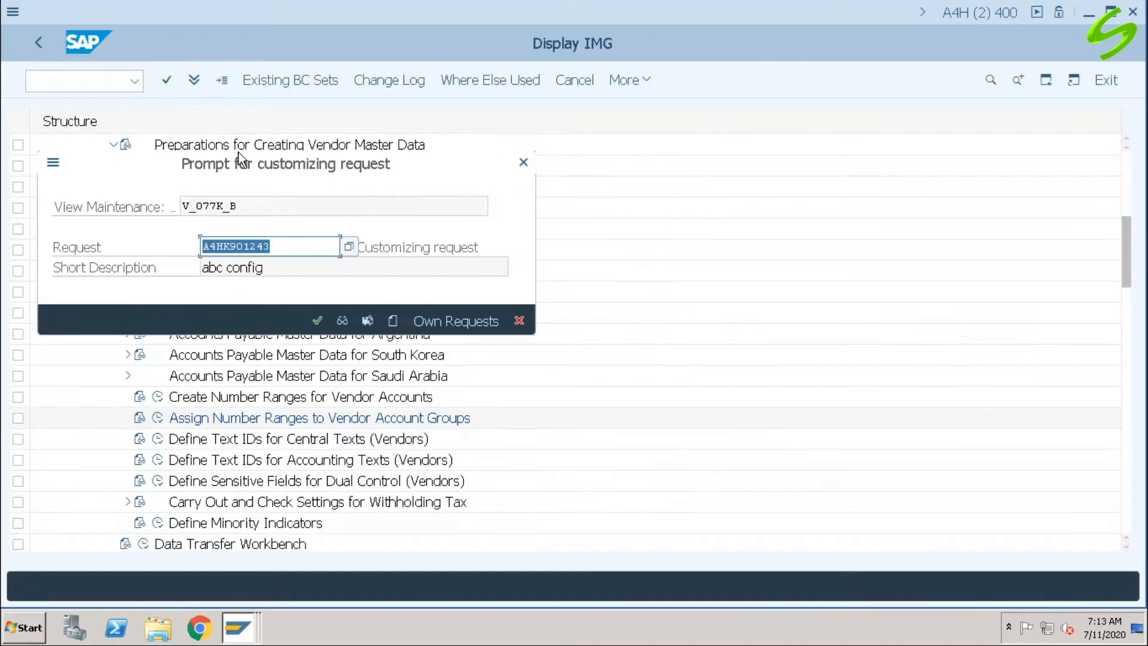
click(317, 320)
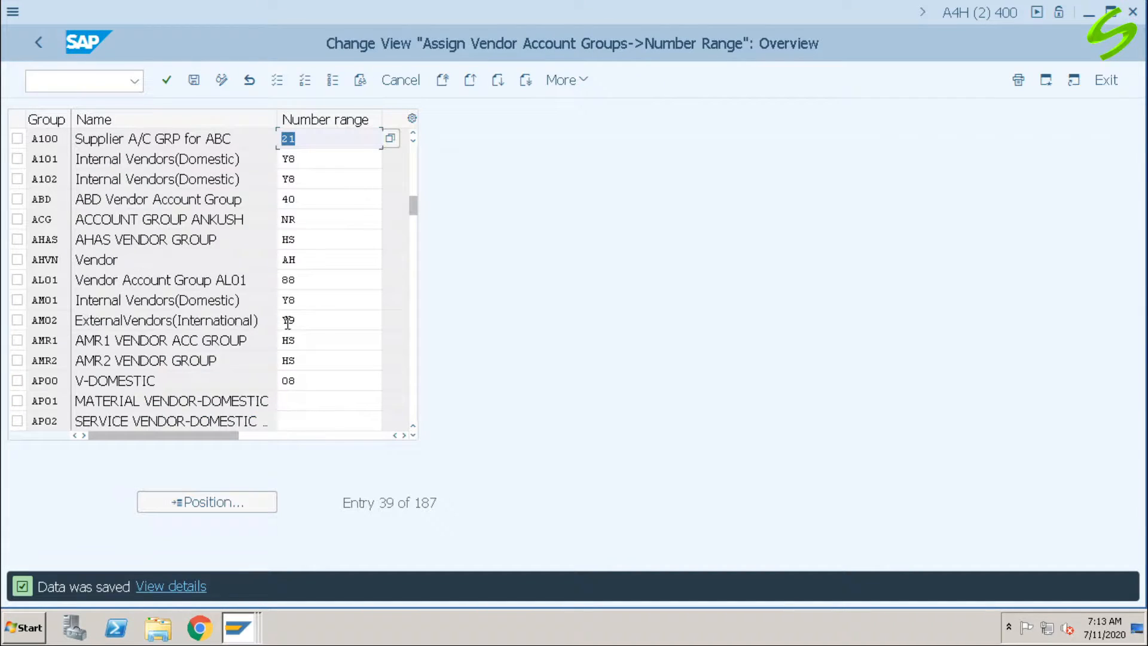
- Switch to the session with the business partner grouping entries and go back from there to the IMG structure
click(247, 634)
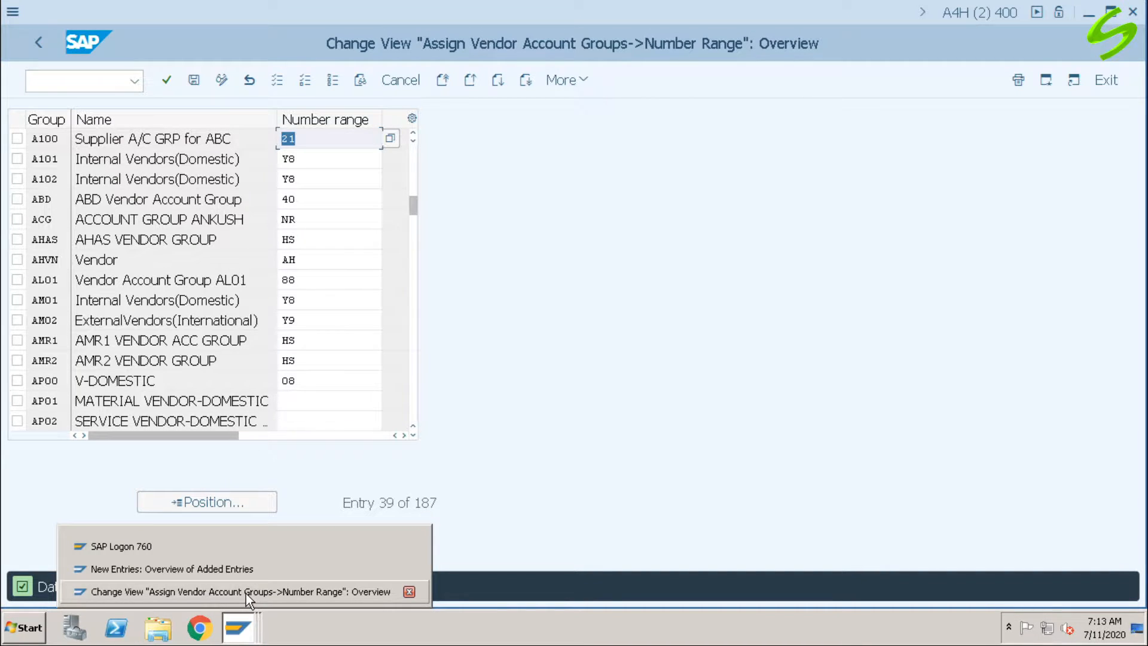
click(246, 569)
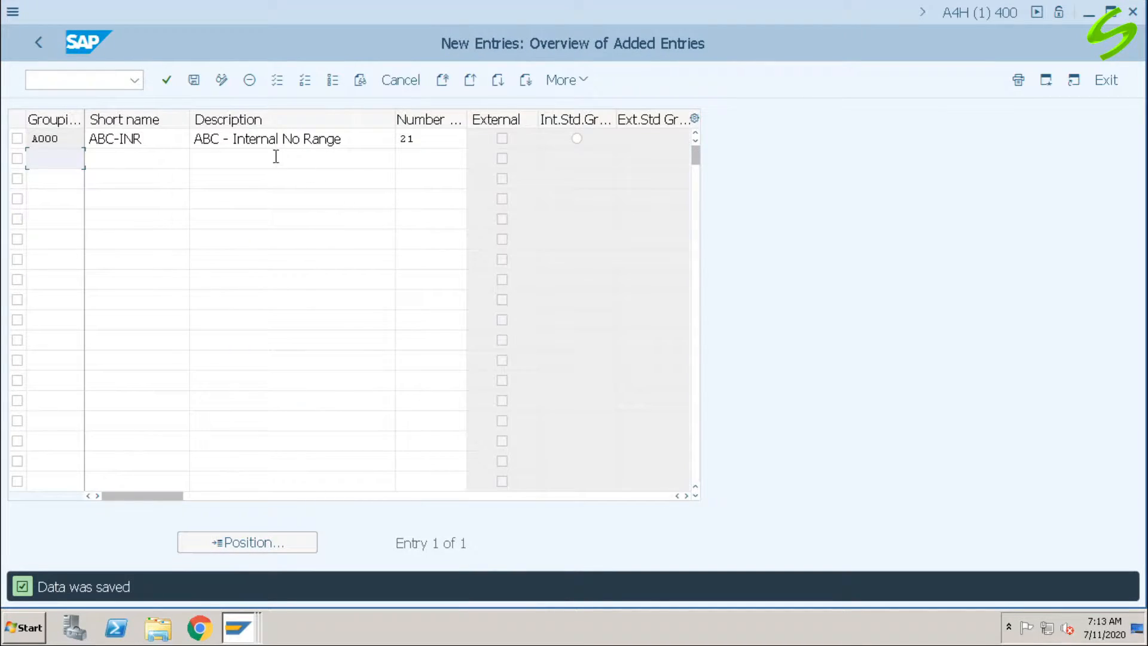
click(39, 42)
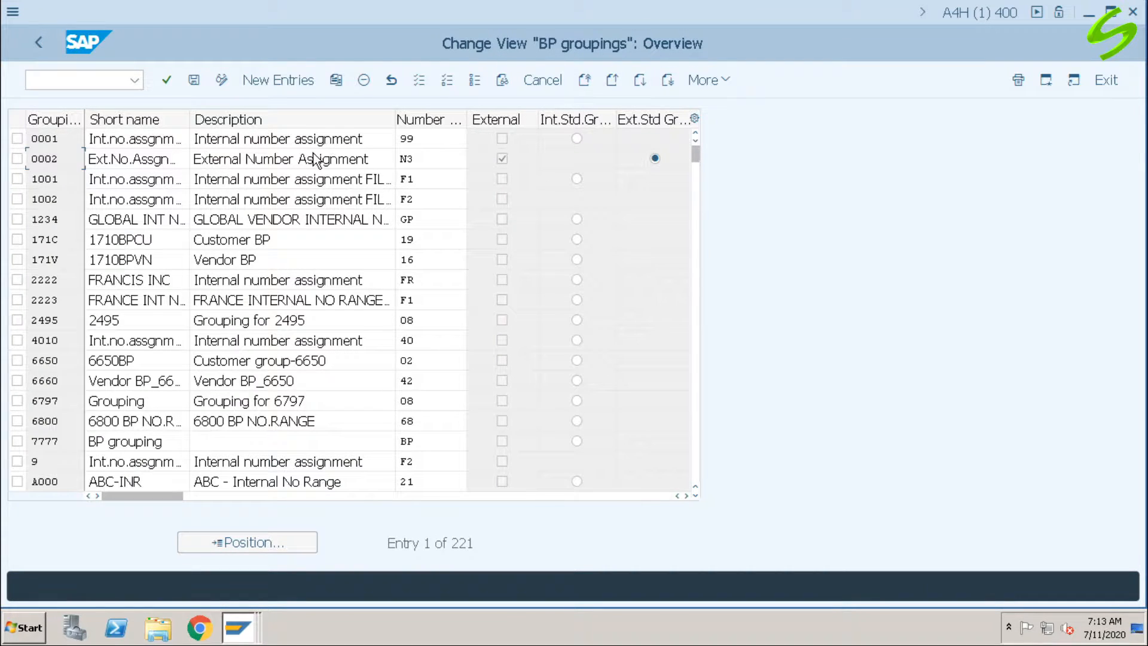
click(42, 43)
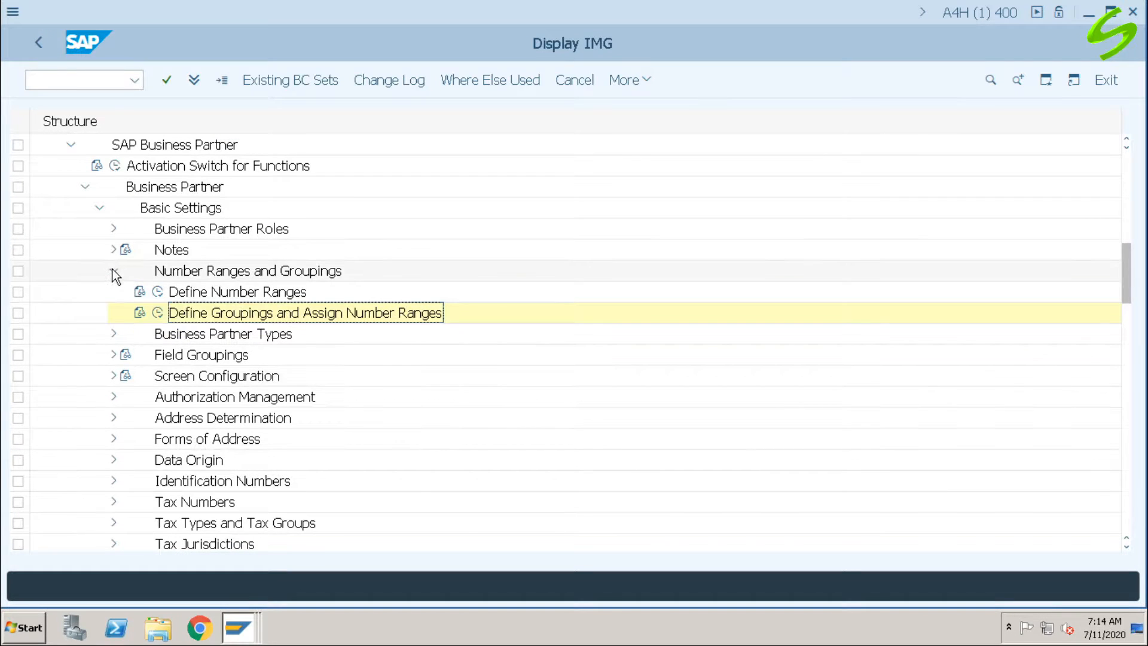
- Collapse the Number Ranges and Groupings, Business Partner and SAP Business Partner nodes in the IMG structure
click(113, 270)
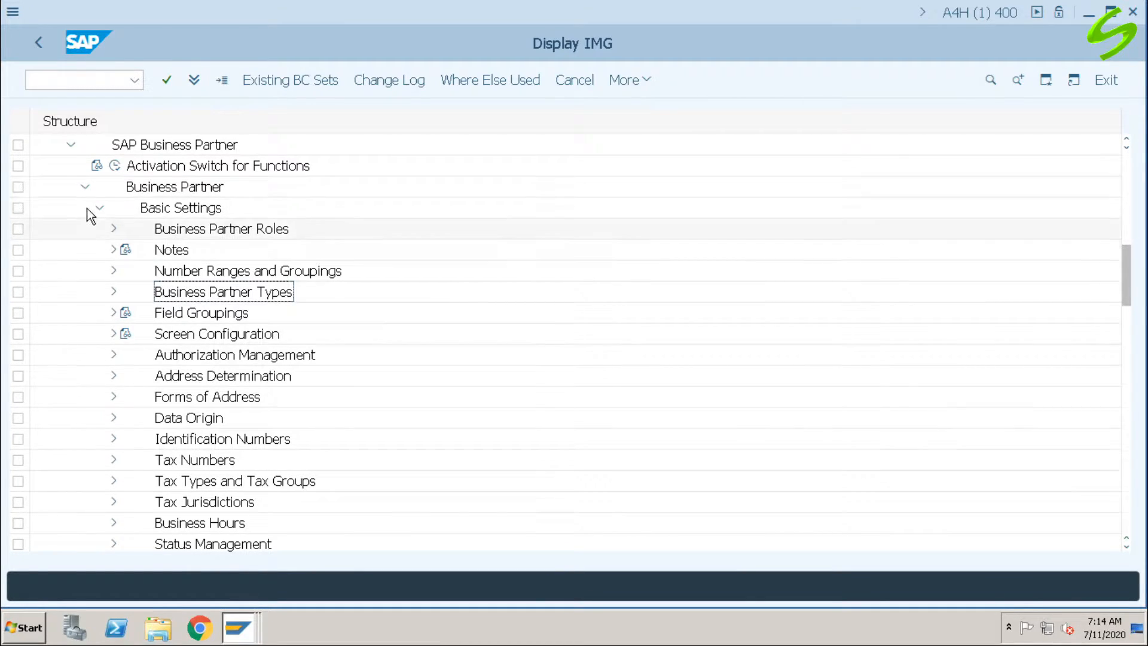
click(86, 189)
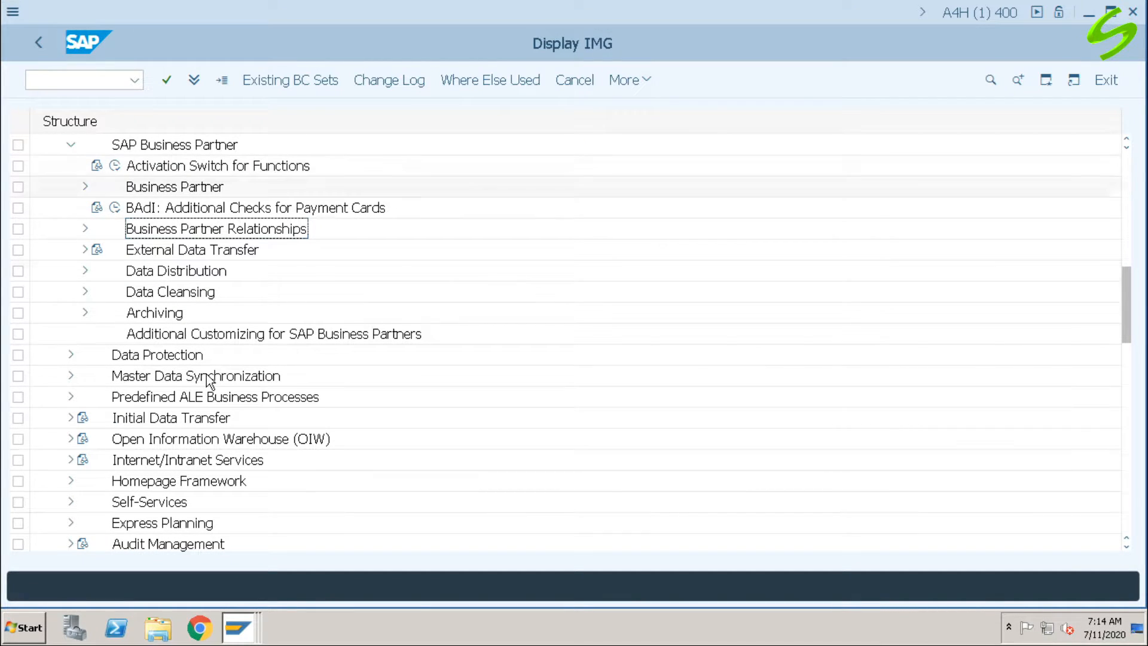
scroll(211, 377, up, 1)
scroll(95, 244, up, 2)
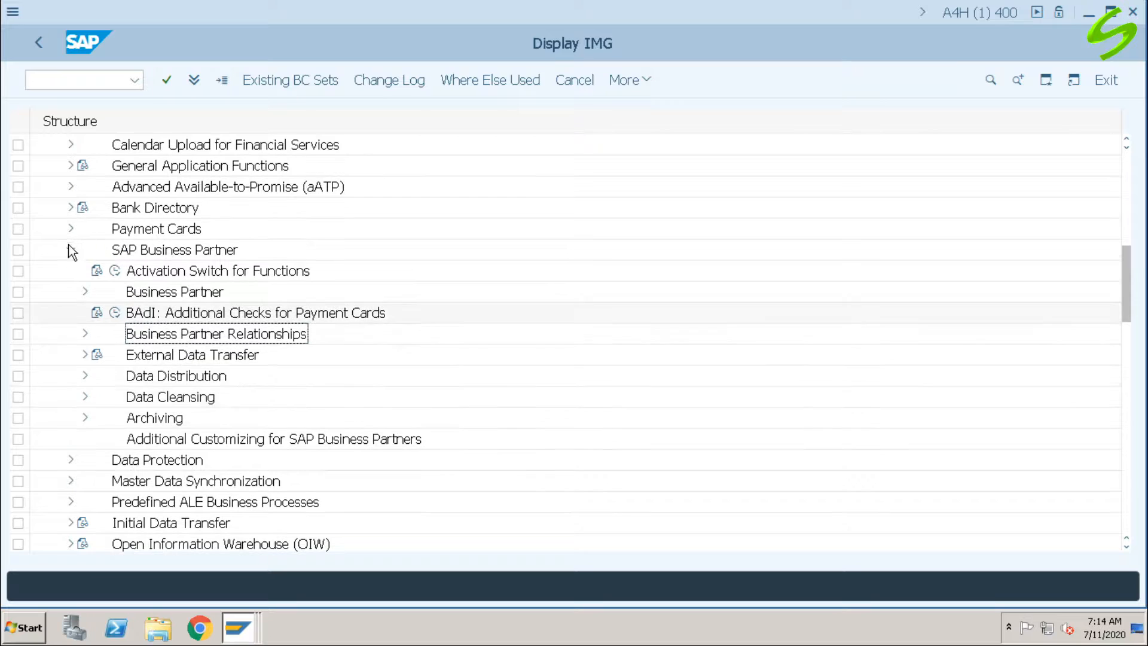
click(71, 248)
scroll(145, 282, down, 1)
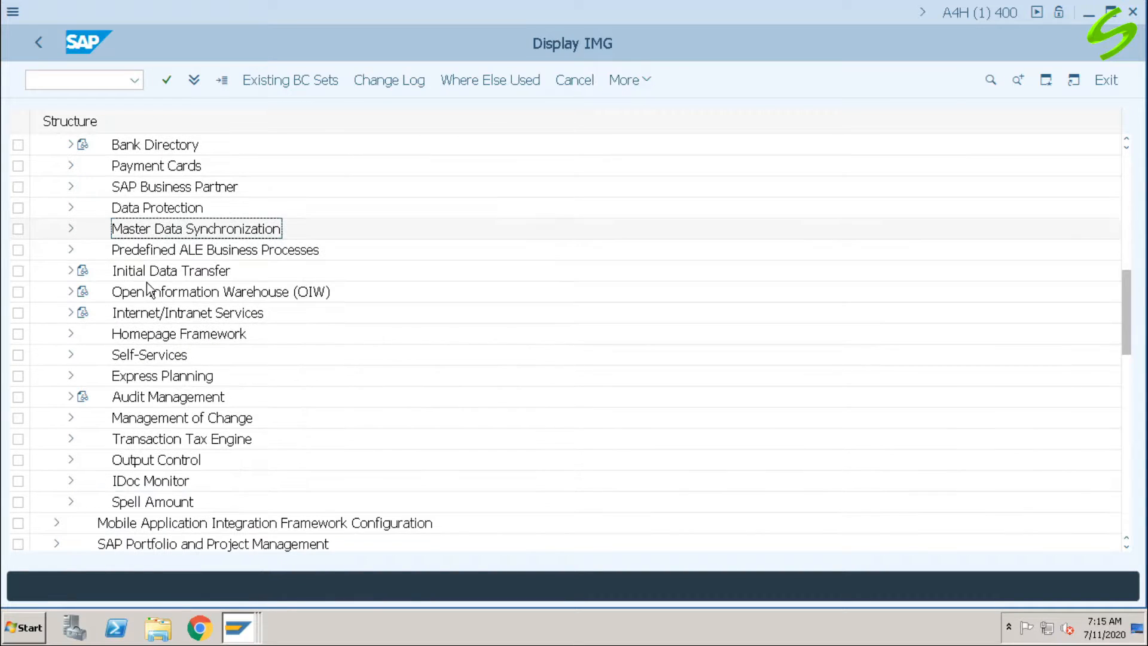
- Expand Master Data Synchronization through Customer/Vendor Integration, Business Partner Settings, Settings for Vendor Integration and Field Assignment for Vendor Integration to Assign Keys
click(71, 229)
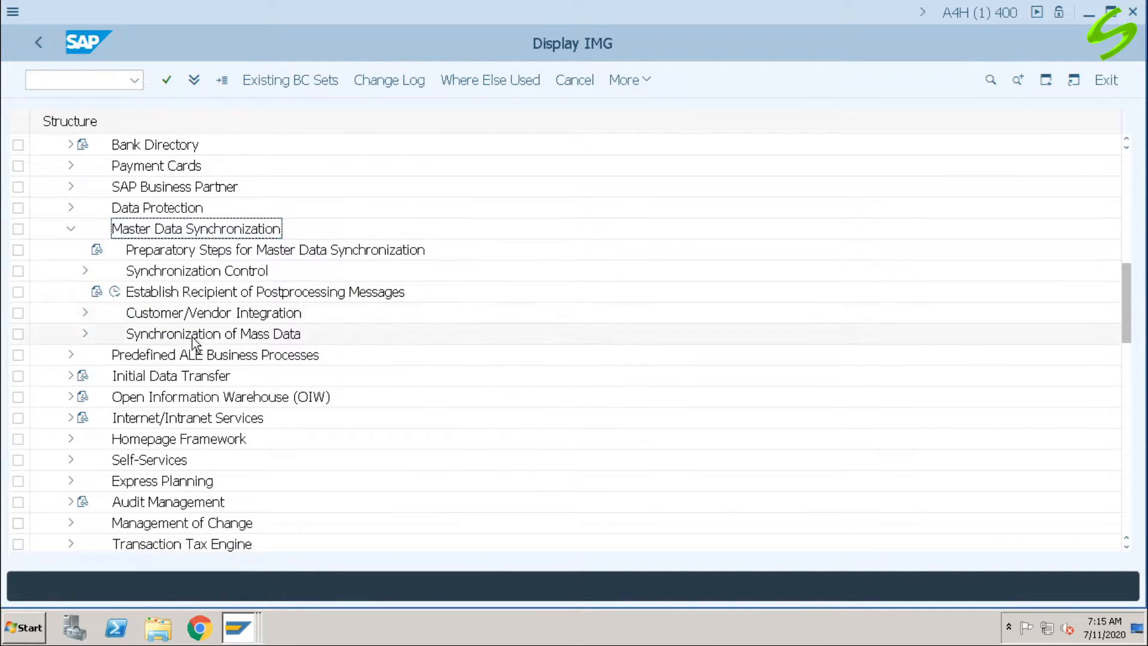
click(86, 313)
click(100, 376)
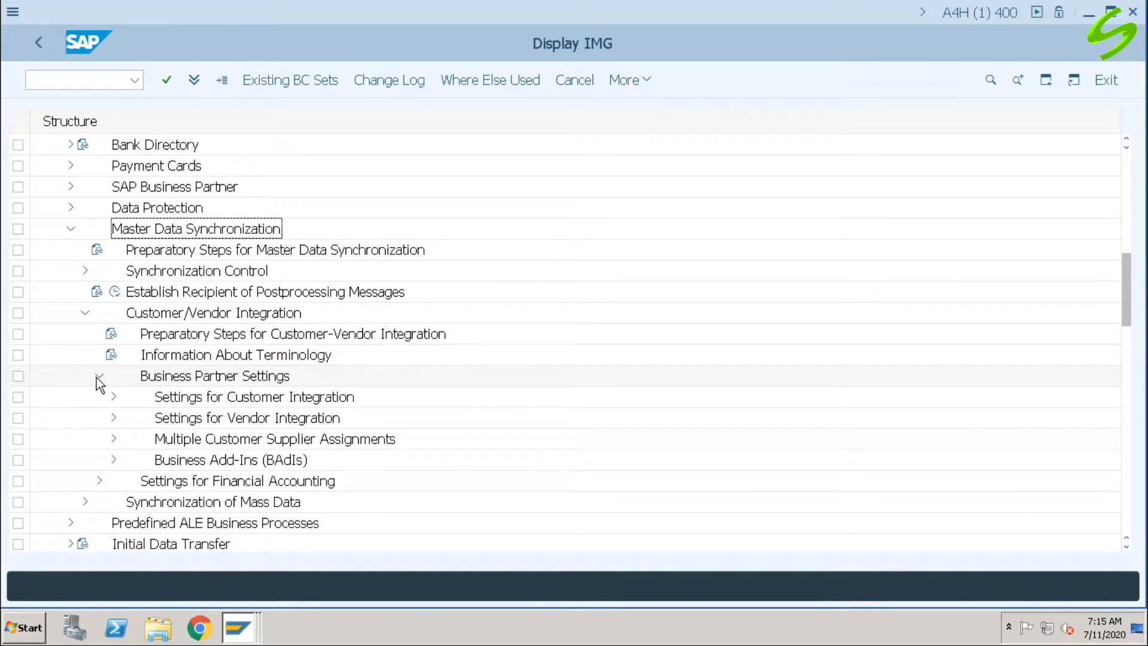
click(113, 417)
scroll(319, 464, down, 3)
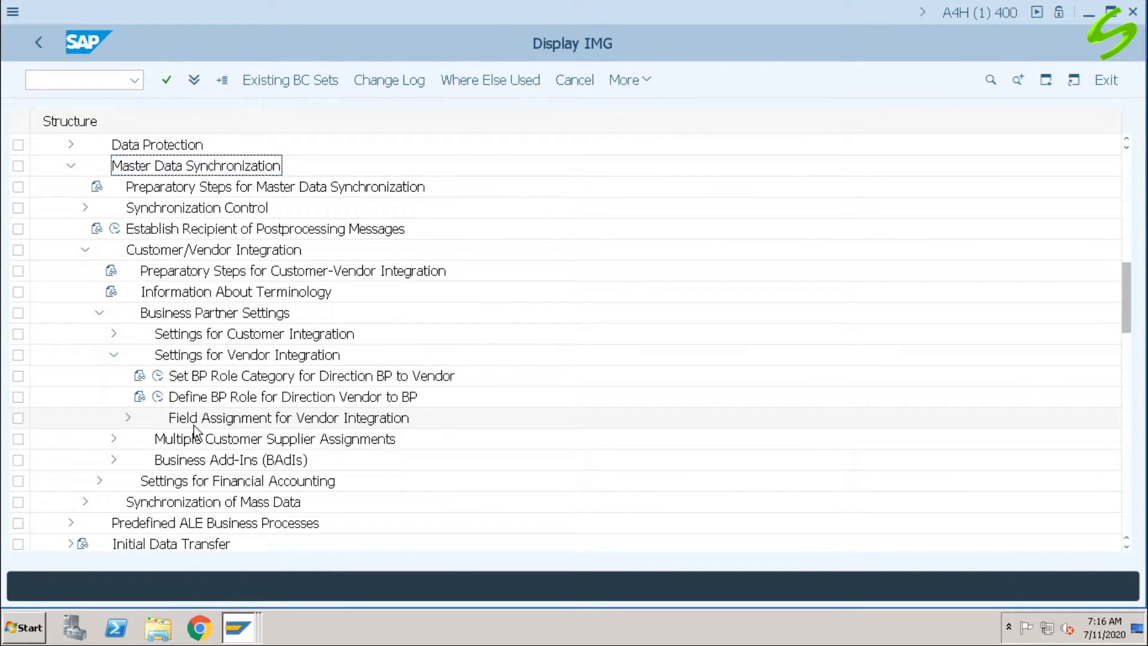
click(128, 418)
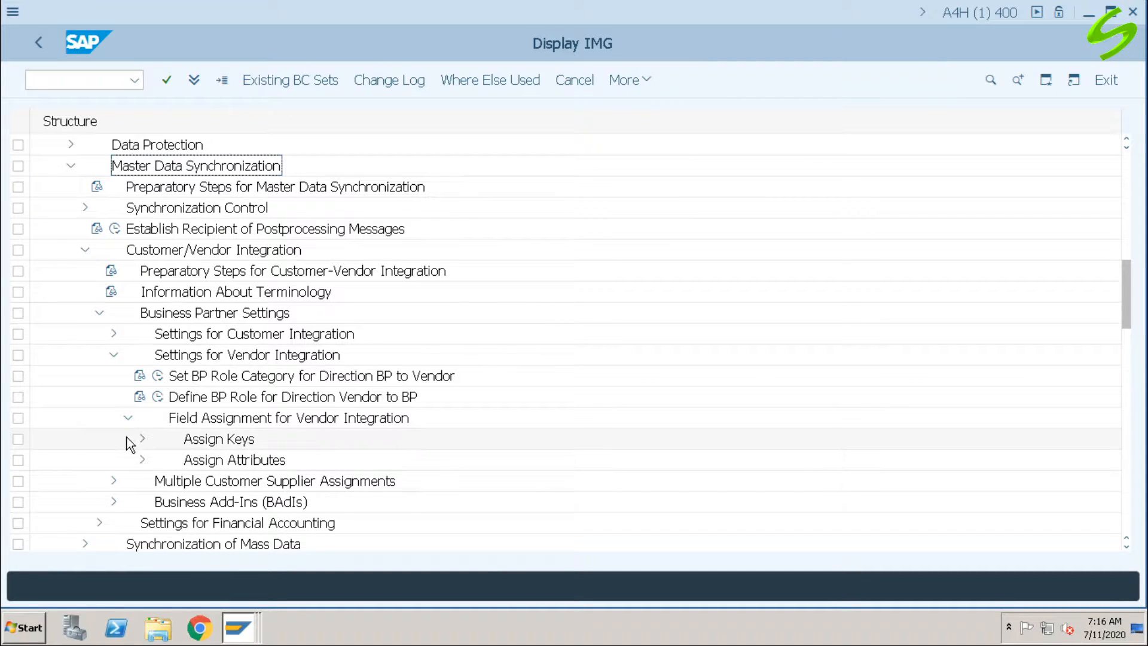
click(142, 439)
scroll(494, 411, down, 1)
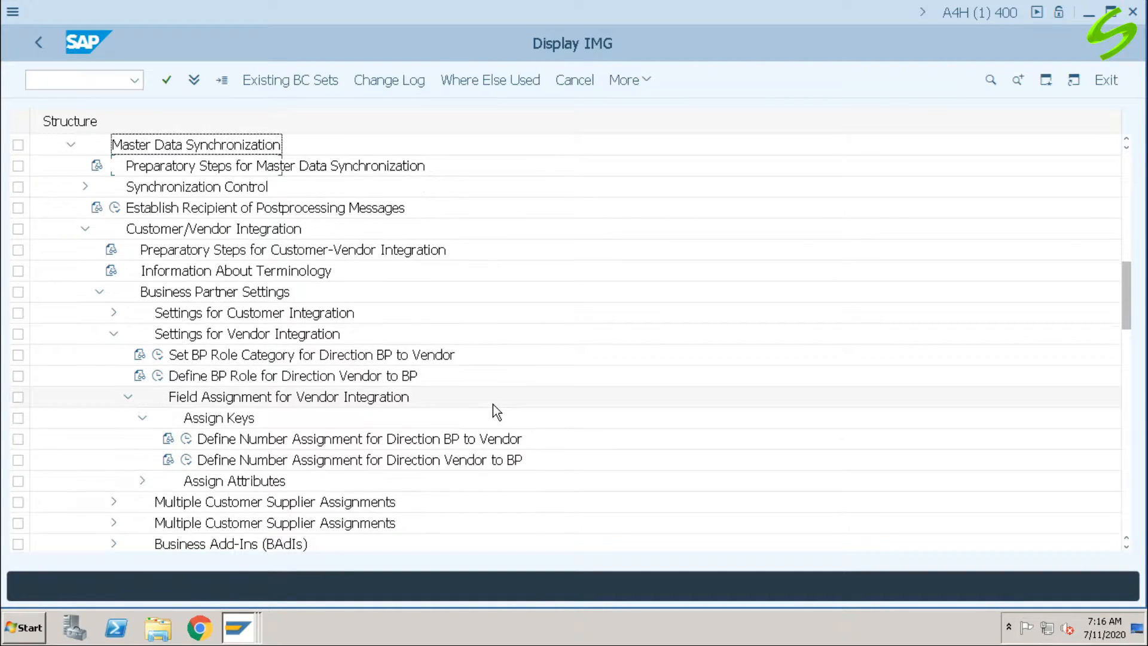
- Open the activity Define Number Assignment for Direction BP to Vendor under Assign Keys
scroll(493, 404, down, 3)
click(372, 381)
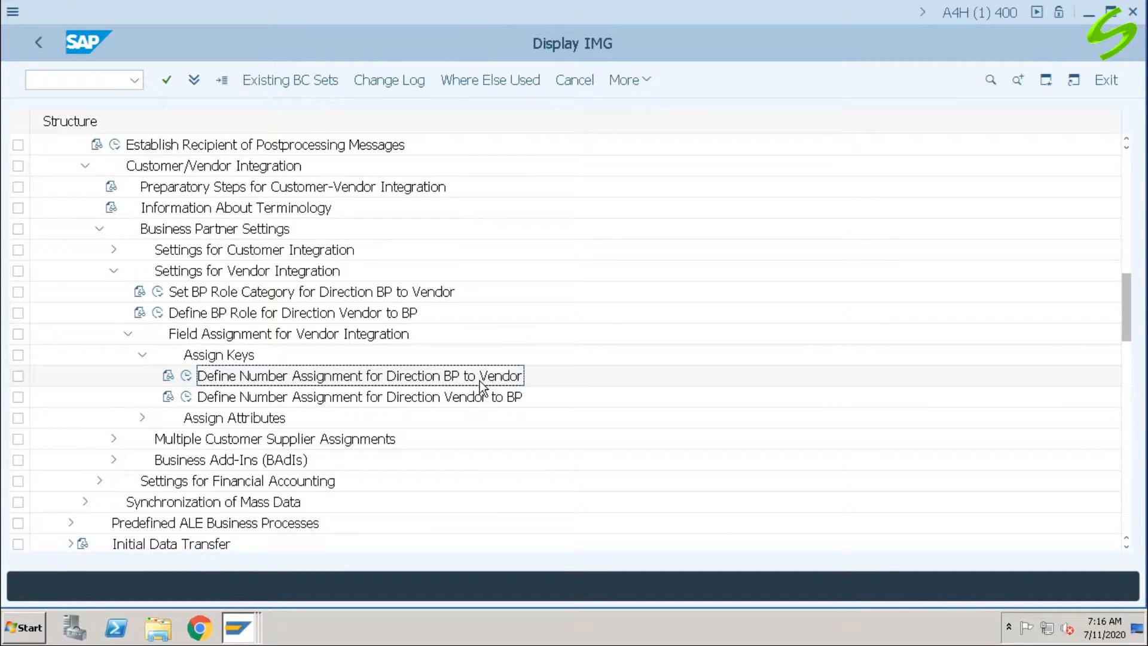
click(349, 398)
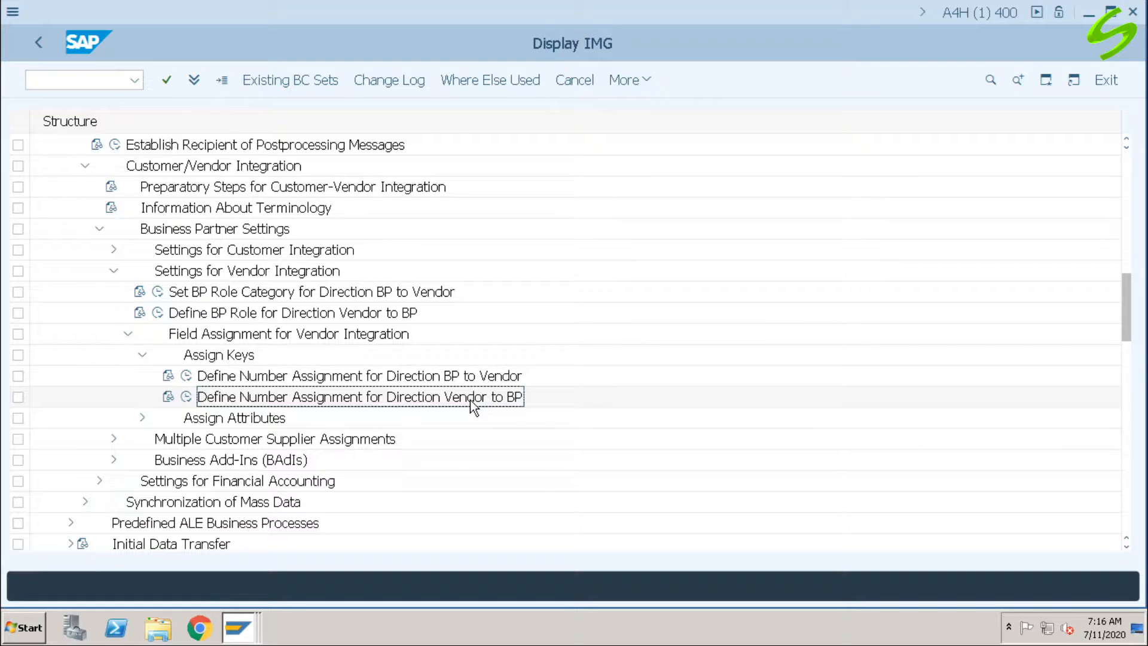
click(427, 378)
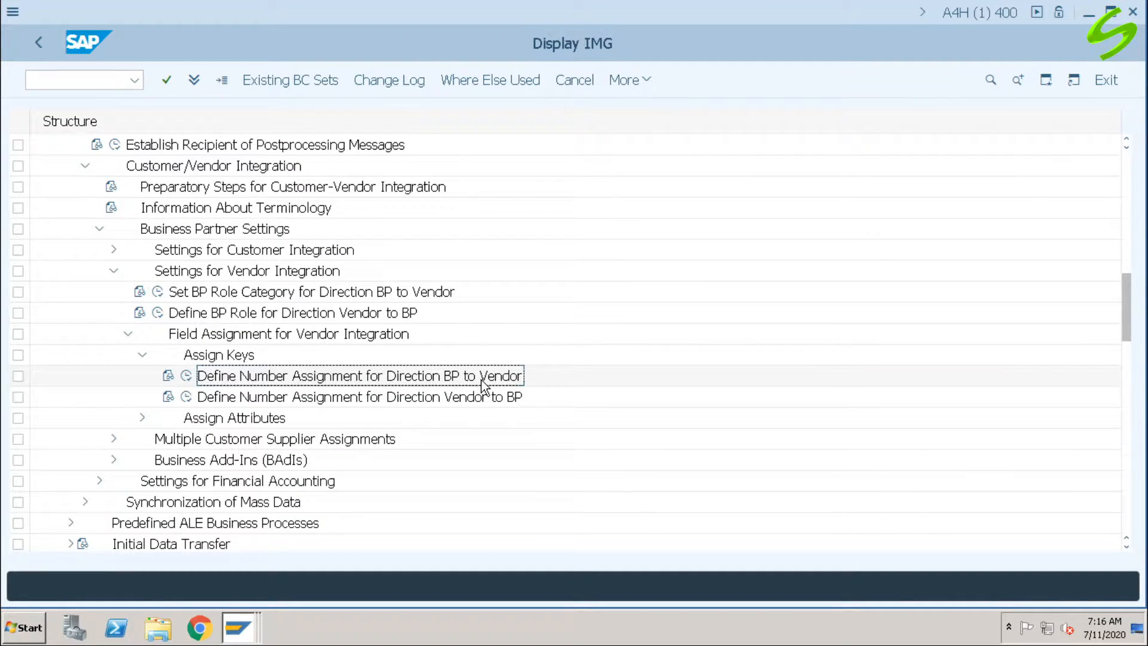
click(186, 375)
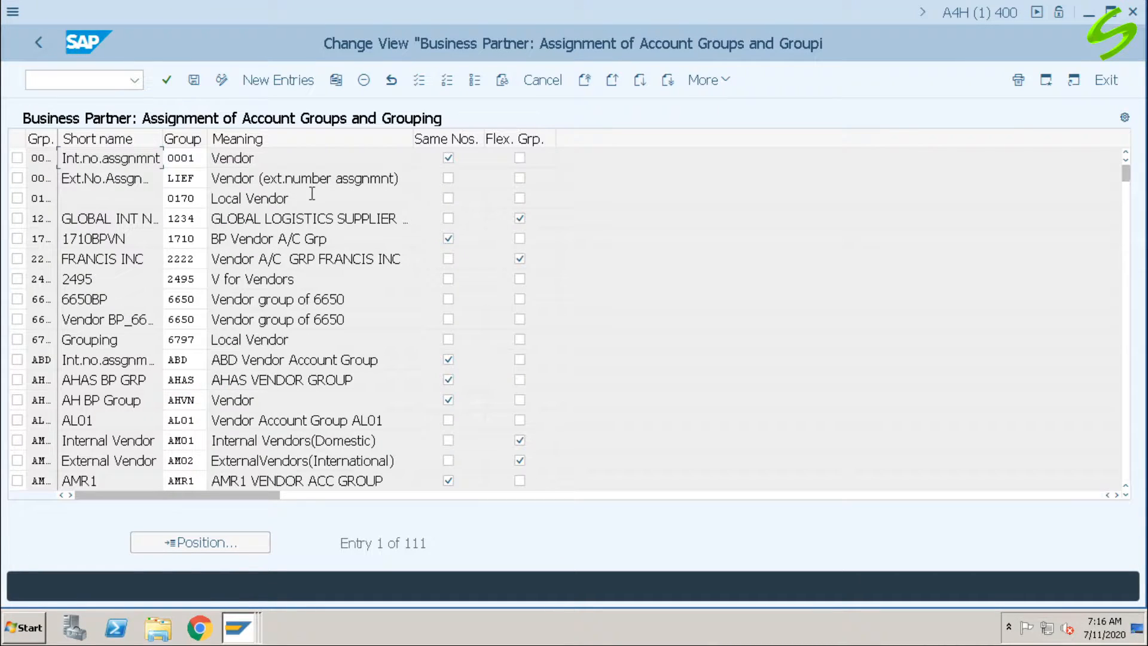
- Create a new entry linking business partner grouping A000 to vendor account group A100
click(278, 80)
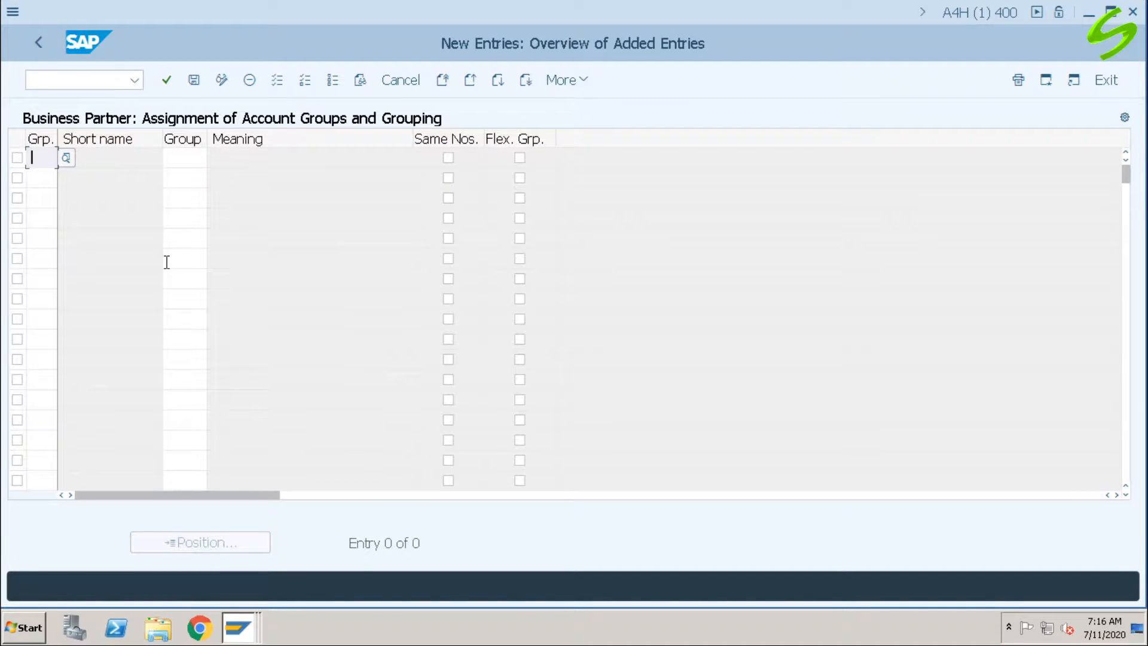
text(a000)
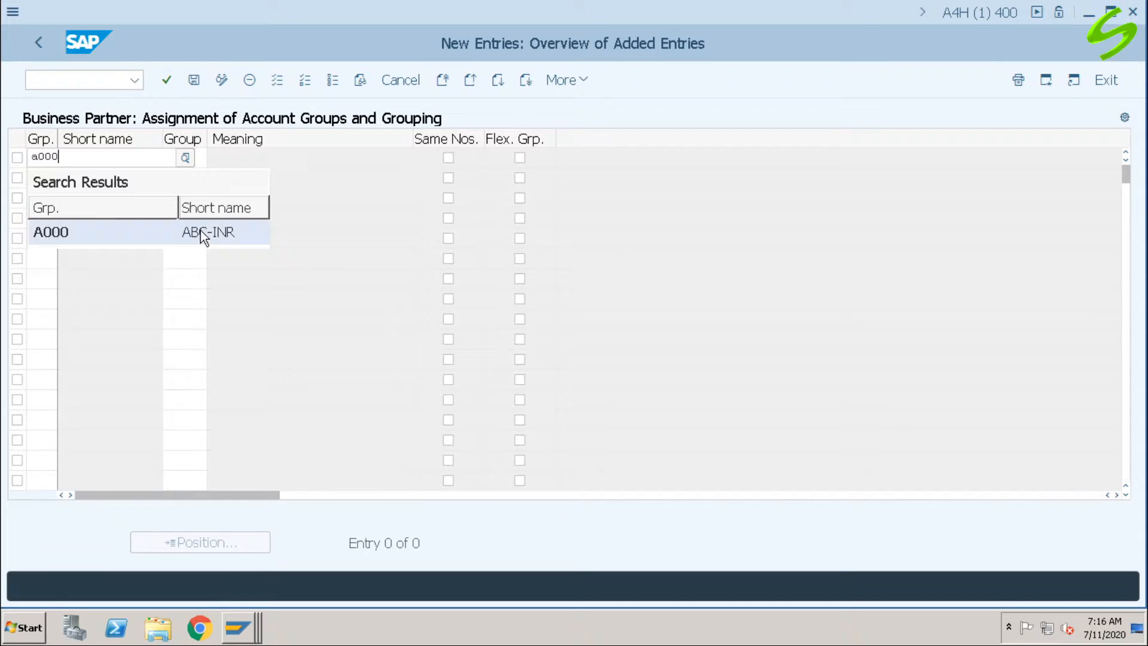
click(159, 233)
click(185, 158)
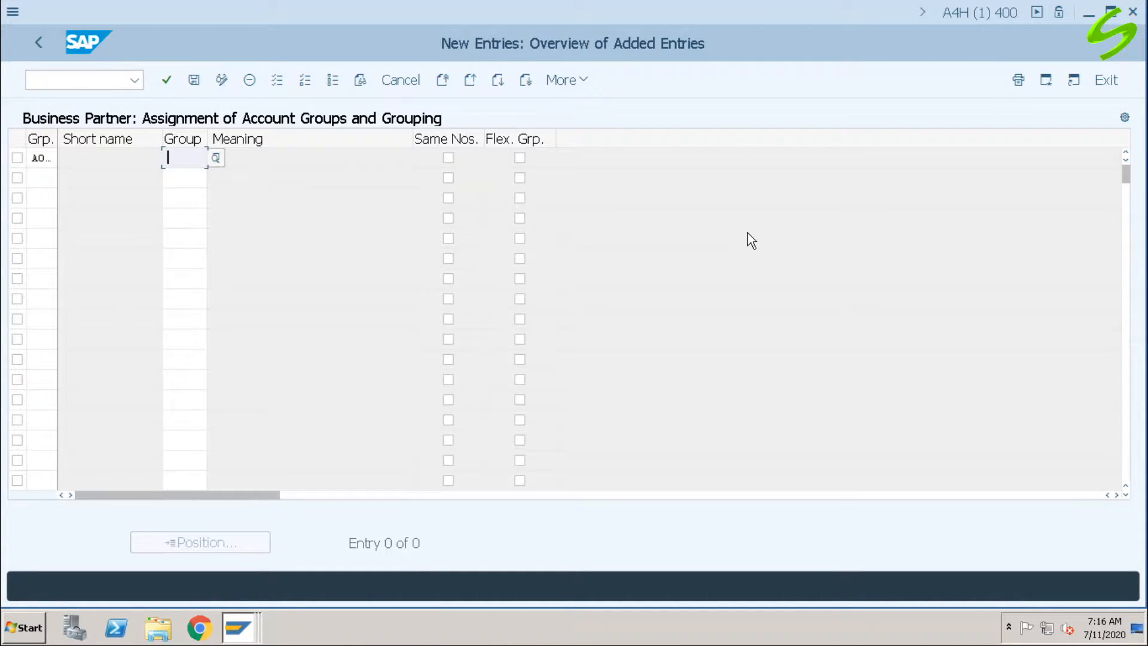
text(a100)
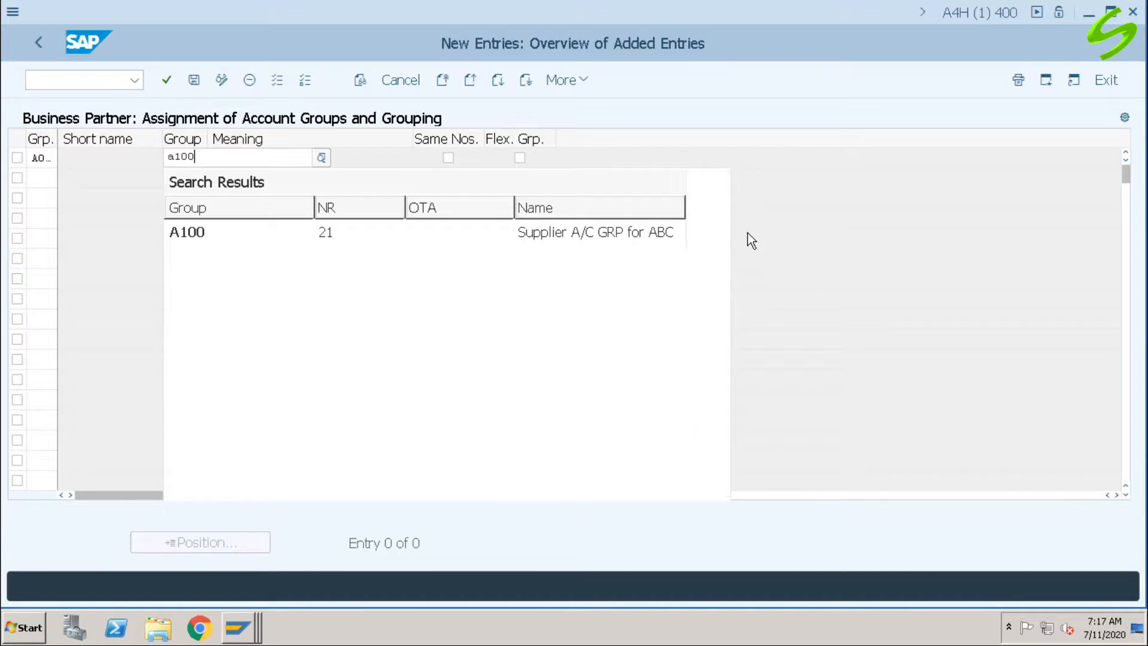
click(303, 235)
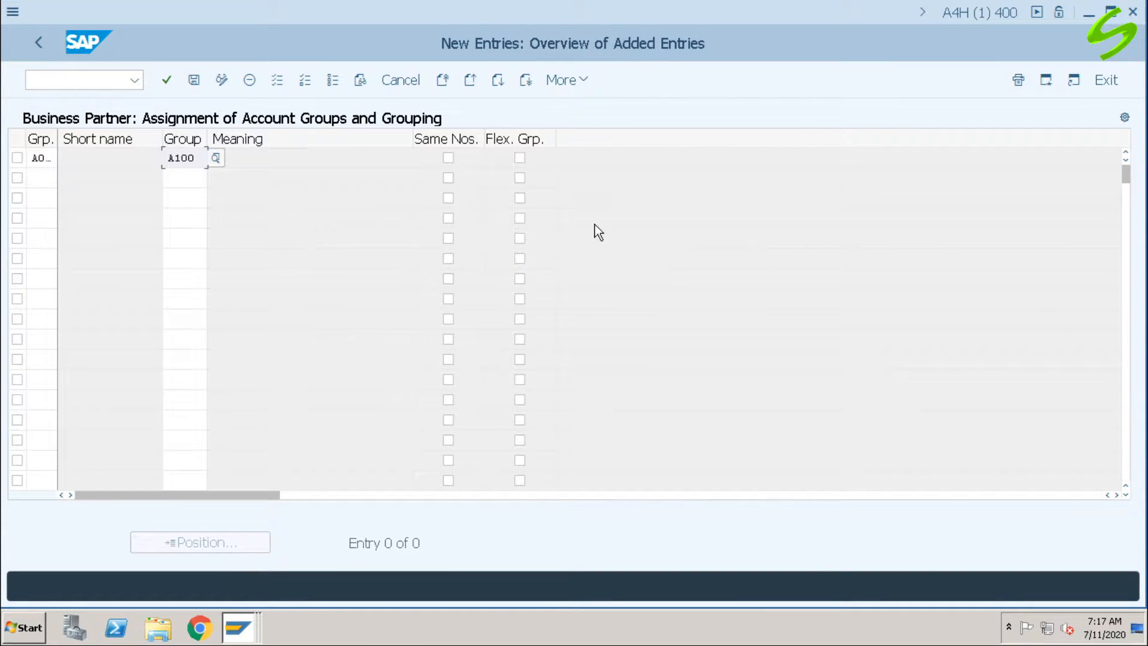
key(Return)
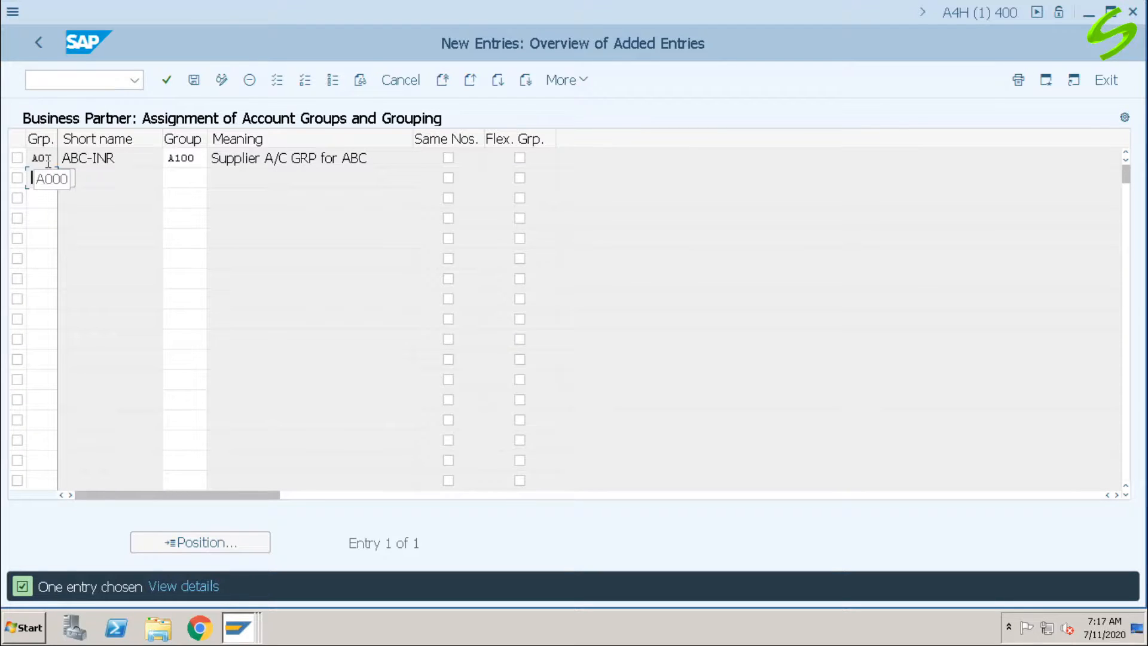
- Enable same numbers for the A000 to A100 assignment and save it in the abc config customizing request
click(449, 158)
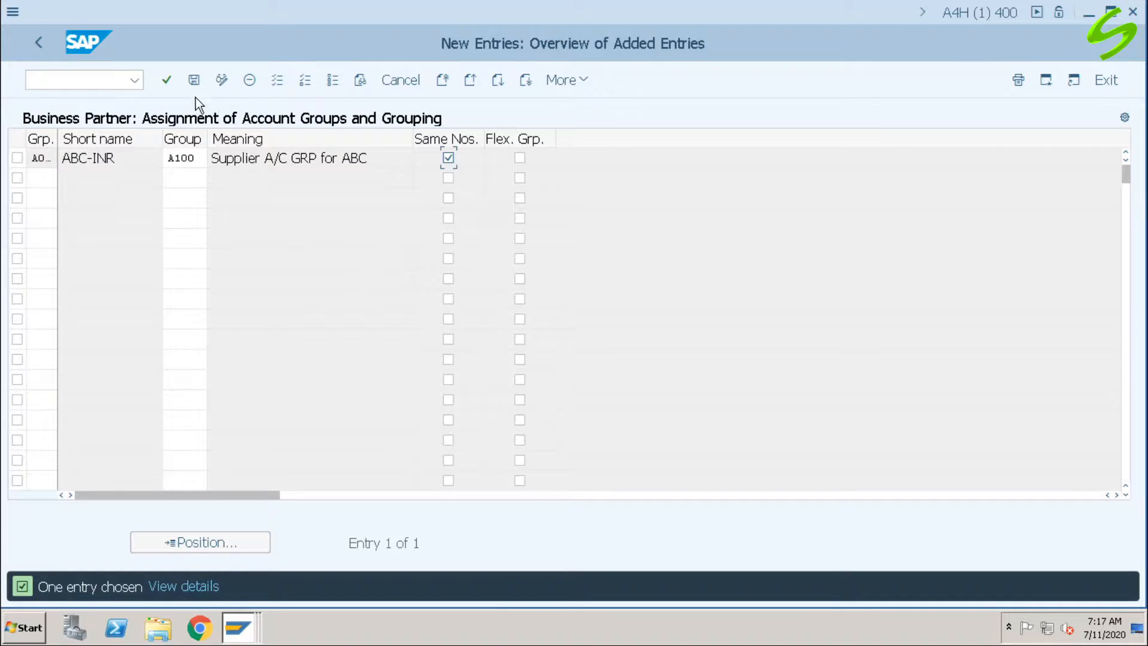
click(194, 81)
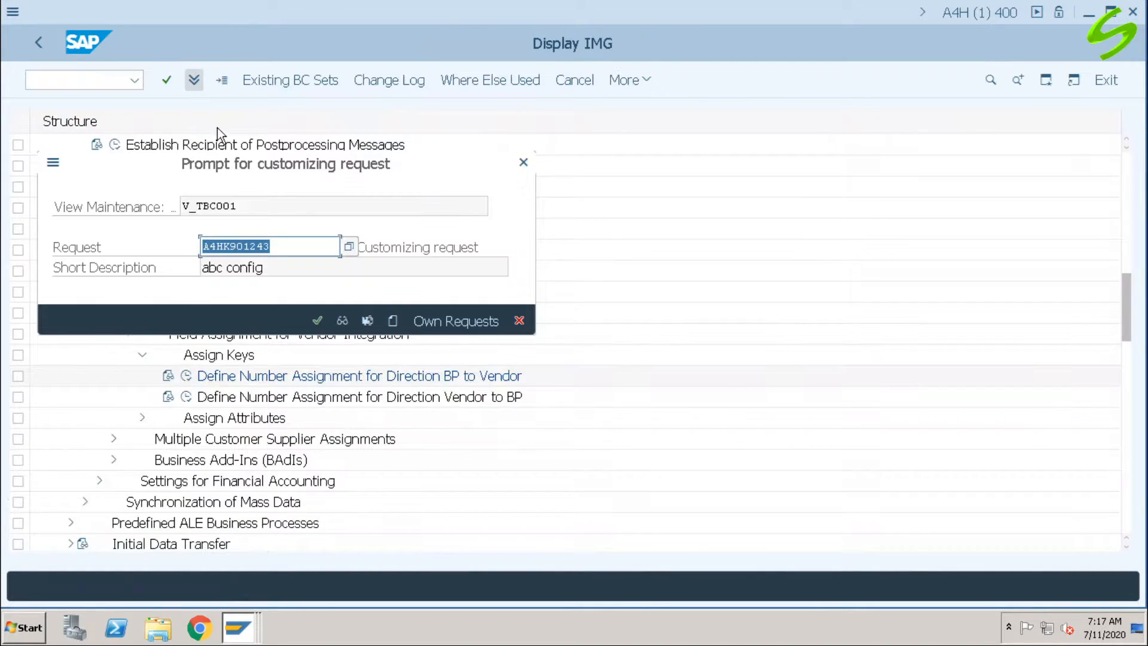
click(316, 320)
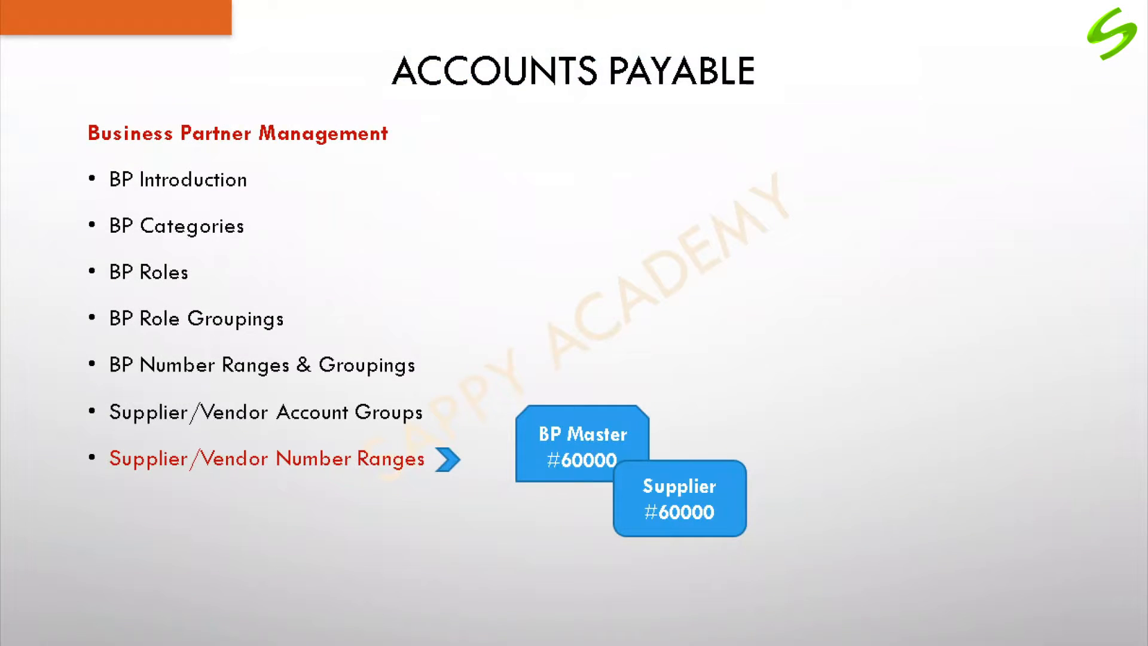
click(854, 411)
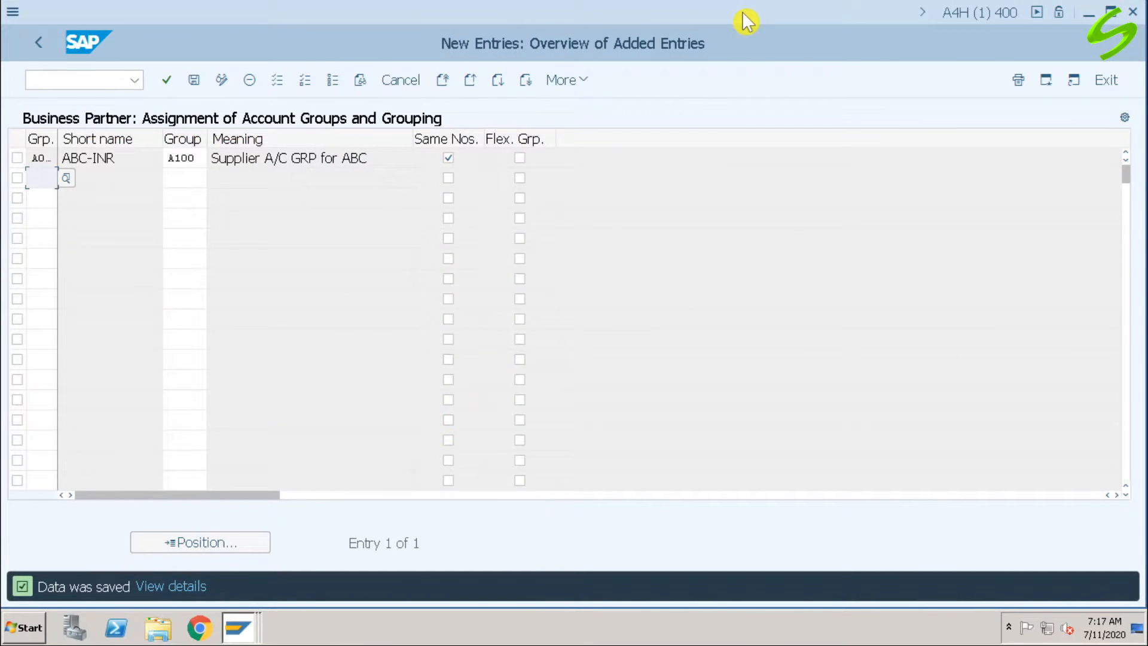
- Leave the grouping assignment entries and start the vendor creation transaction FK01
key(ctrl+slash)
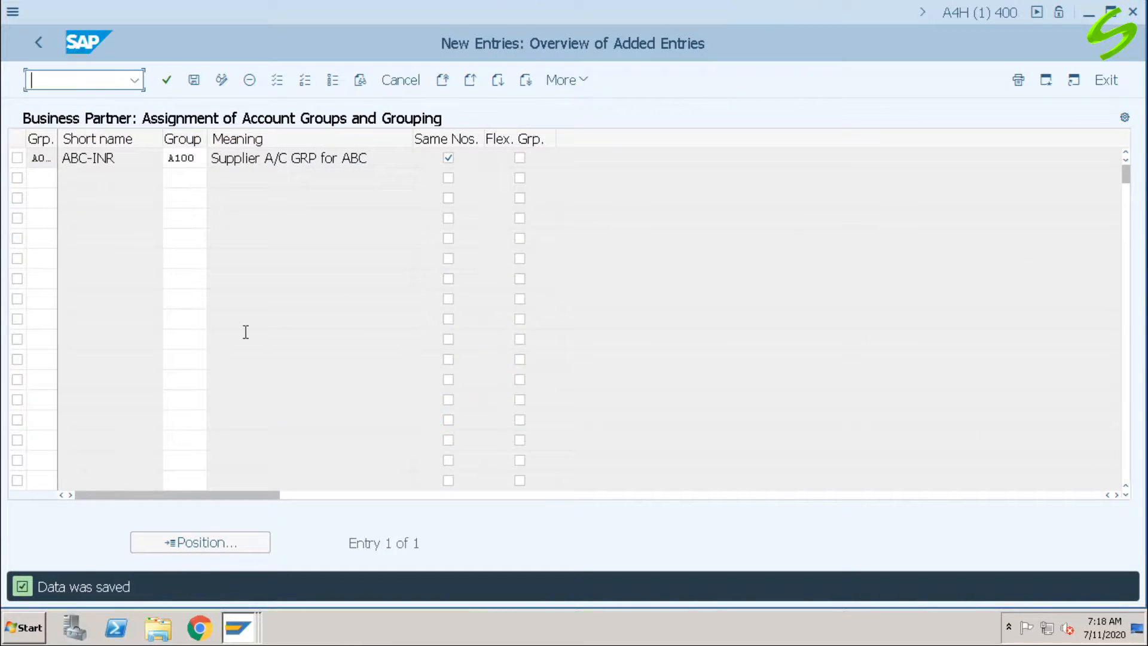
text(/nfk01)
key(Return)
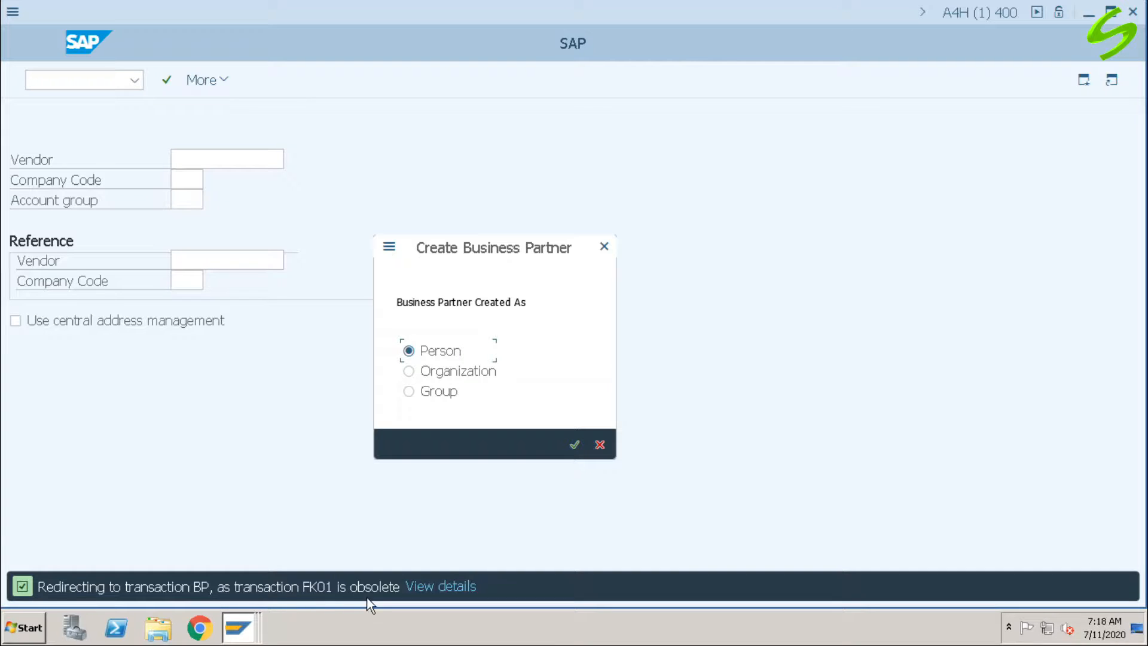
- Cancel the business partner creation prompt and try the vendor creation transaction XK01 instead
click(458, 372)
click(600, 445)
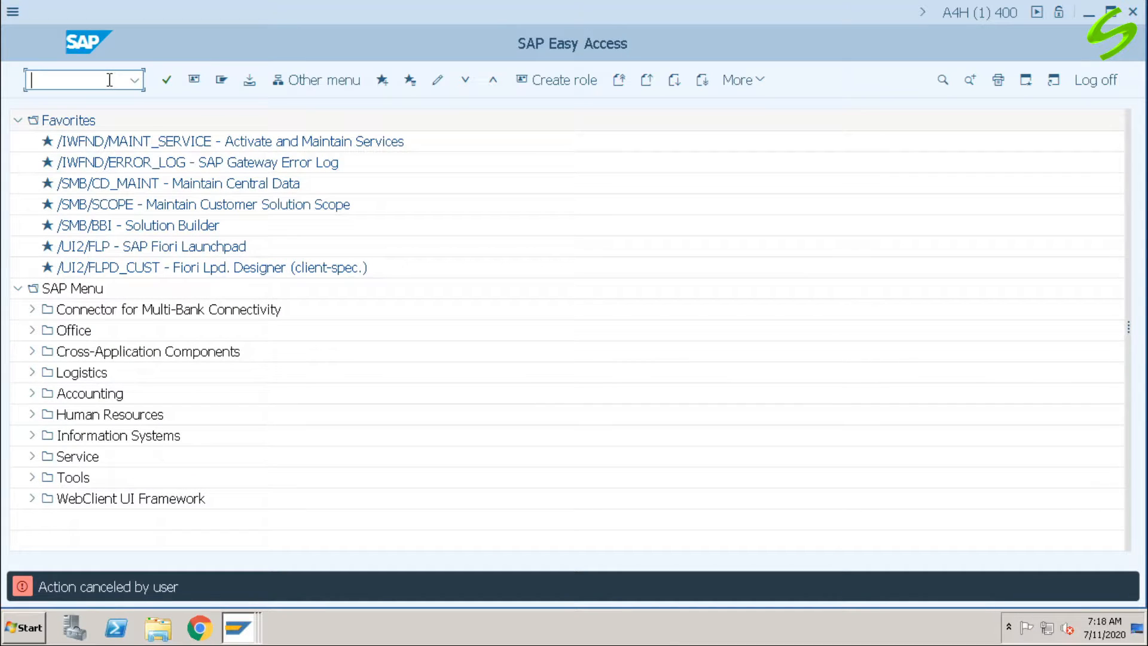
text(xk01)
key(Return)
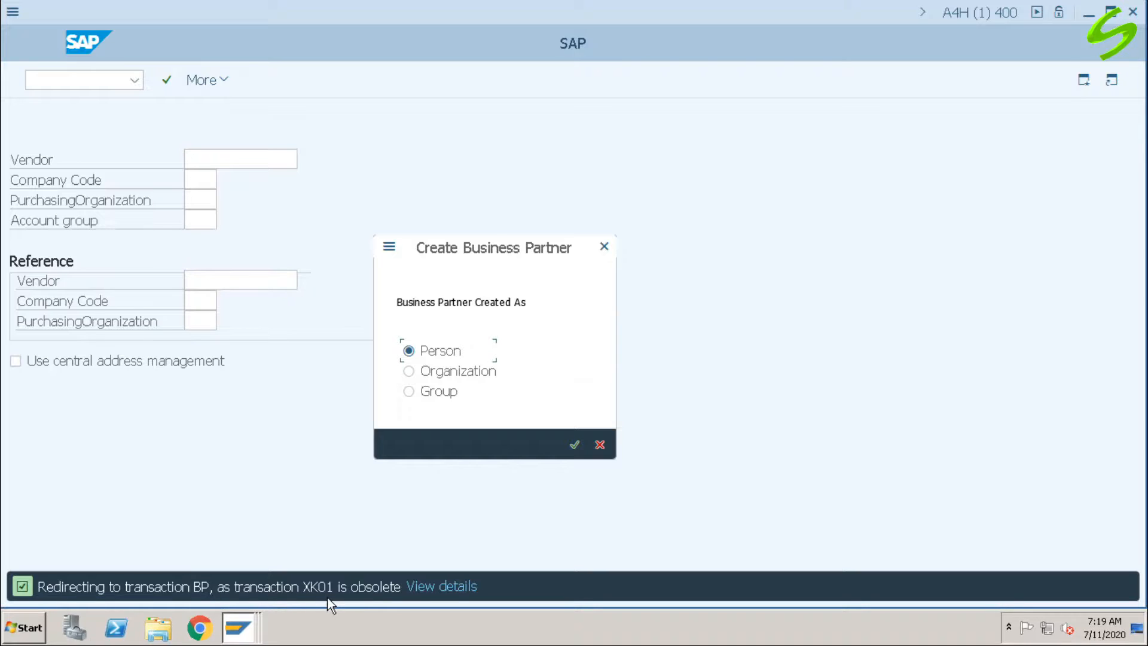
click(605, 444)
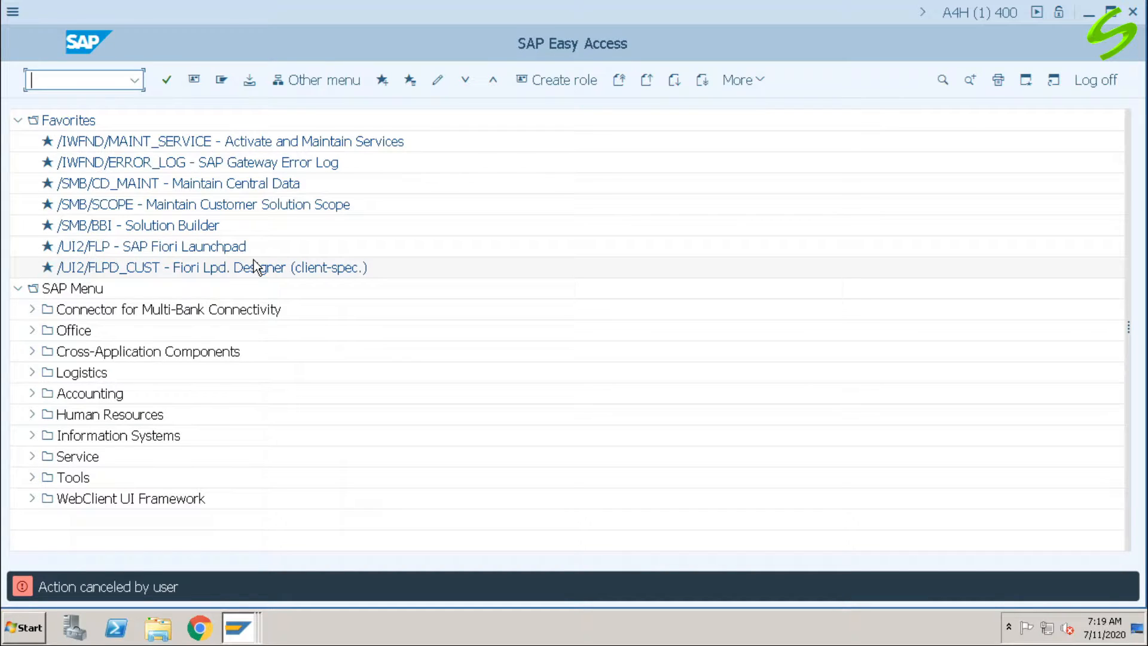
- Open the business partner maintenance transaction BP and leave it again for SAP Easy Access
text(bp)
key(Return)
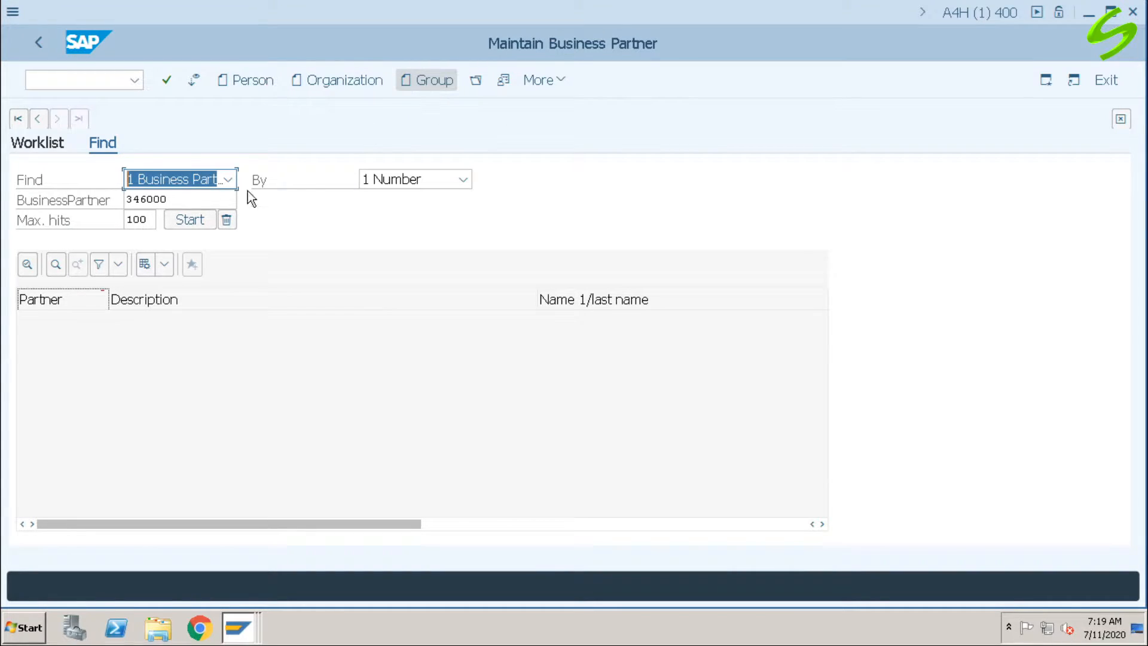
click(171, 200)
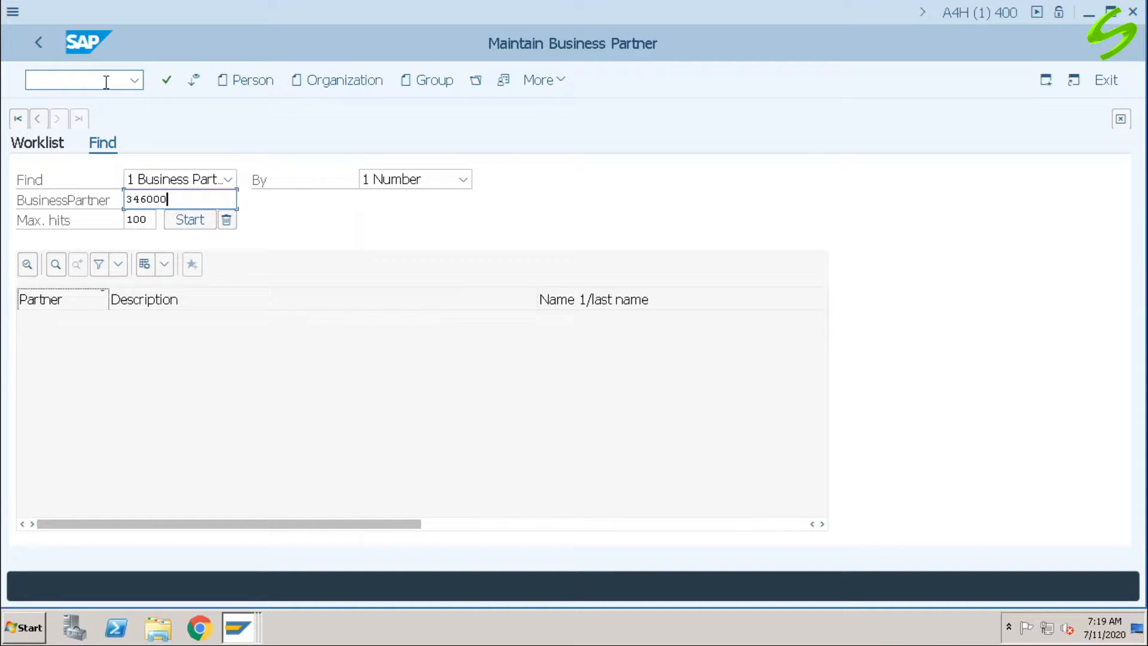
click(105, 82)
text(/n)
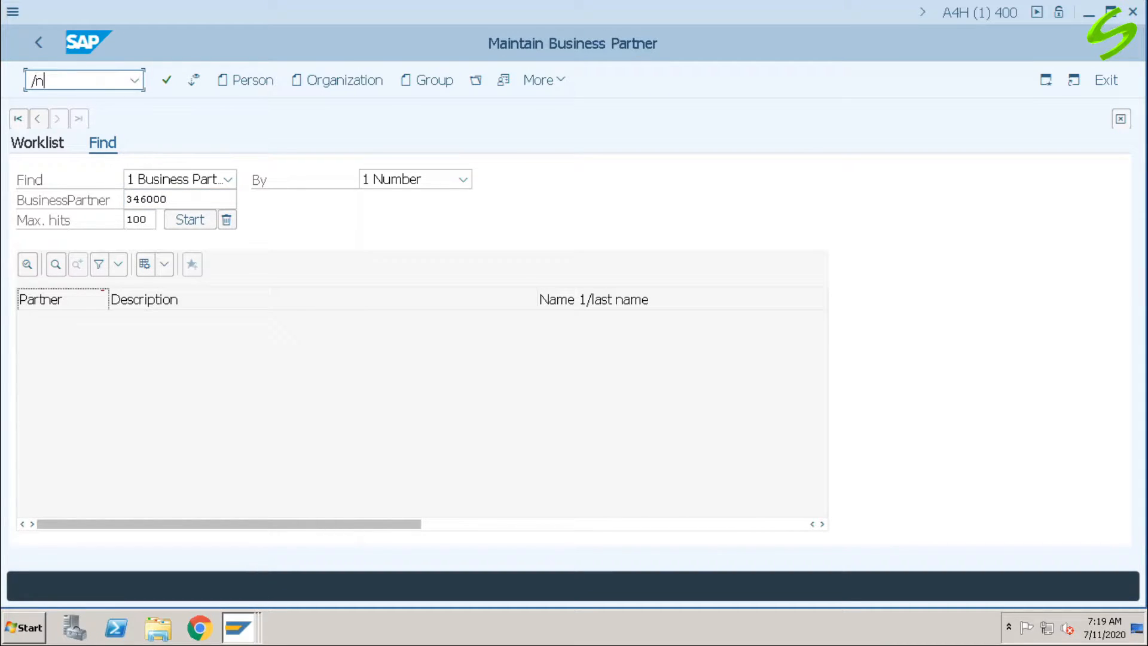
text(bup)
key(BackSpace)
key(BackSpace)
key(BackSpace)
key(Return)
- Start transaction BUP1 and choose to create the business partner as an organization
text(bup1)
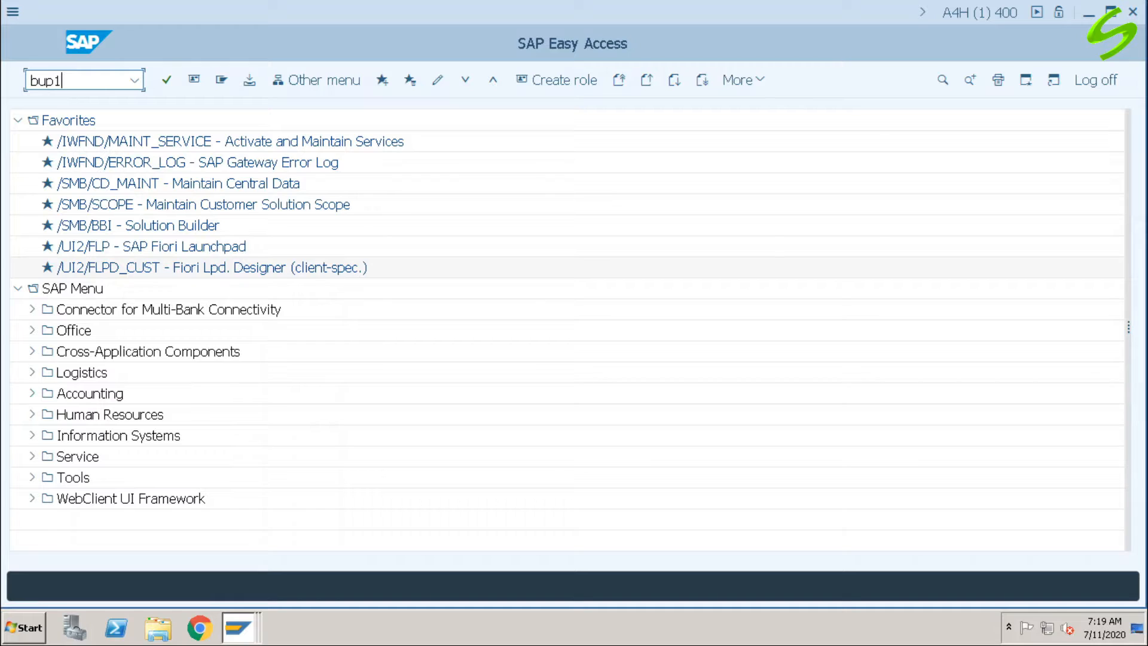
key(Return)
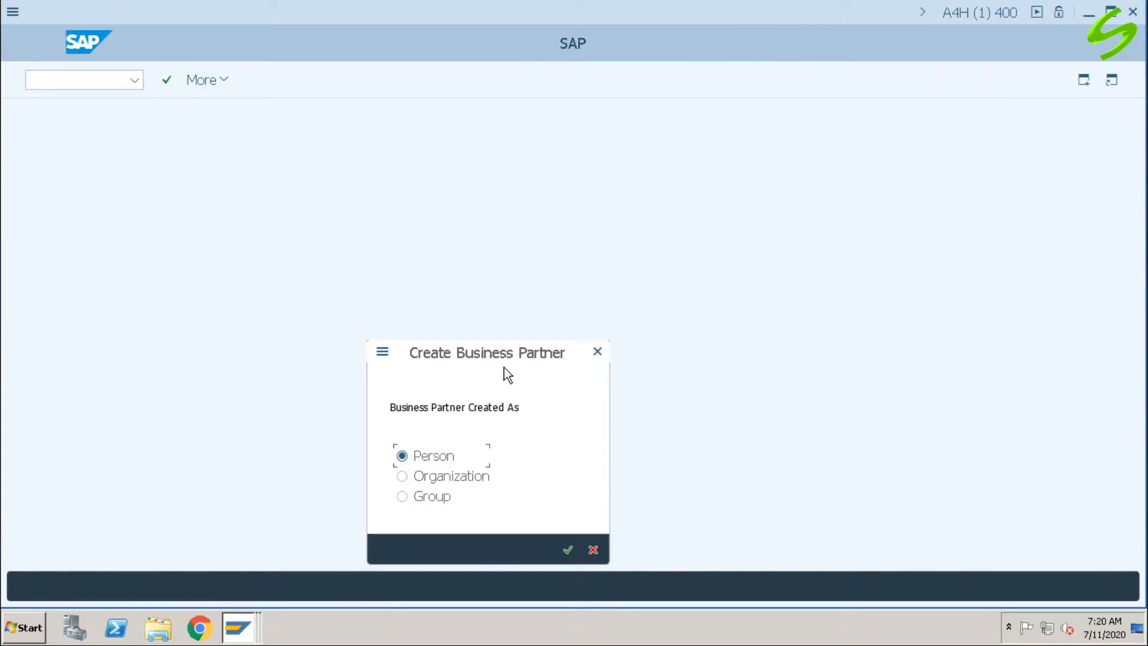
click(445, 344)
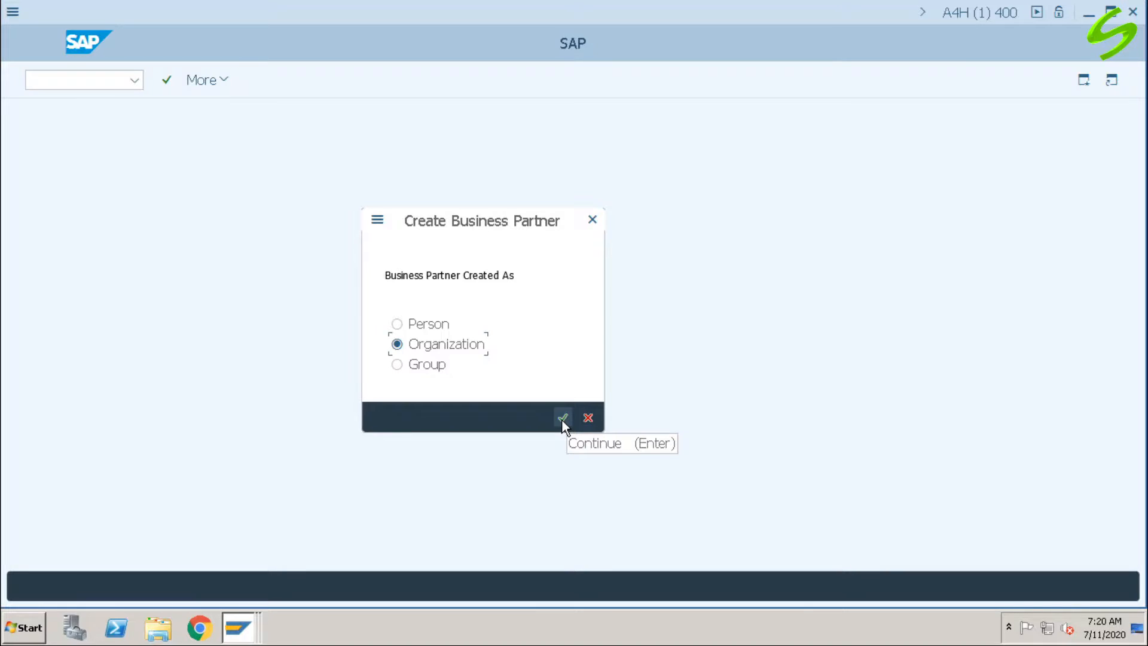
click(562, 419)
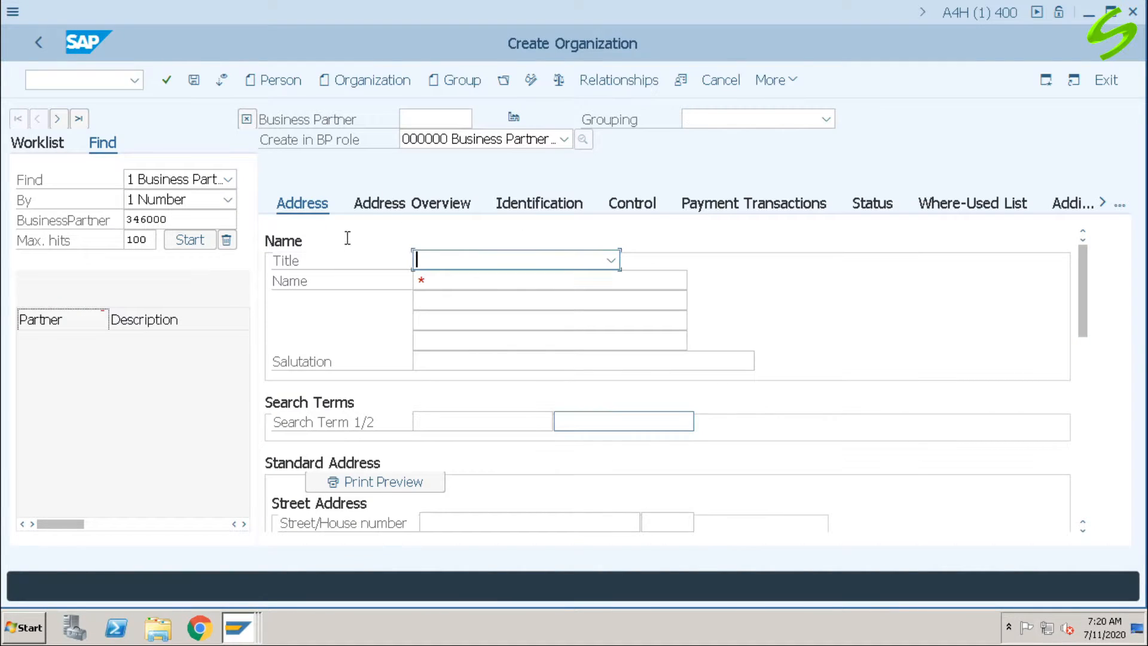
- Switch the new organization's BP role to FLVN00 Supplier (Fin.Accounting) and create it in that role
click(564, 140)
drag(567, 224, 565, 428)
drag(565, 425, 565, 419)
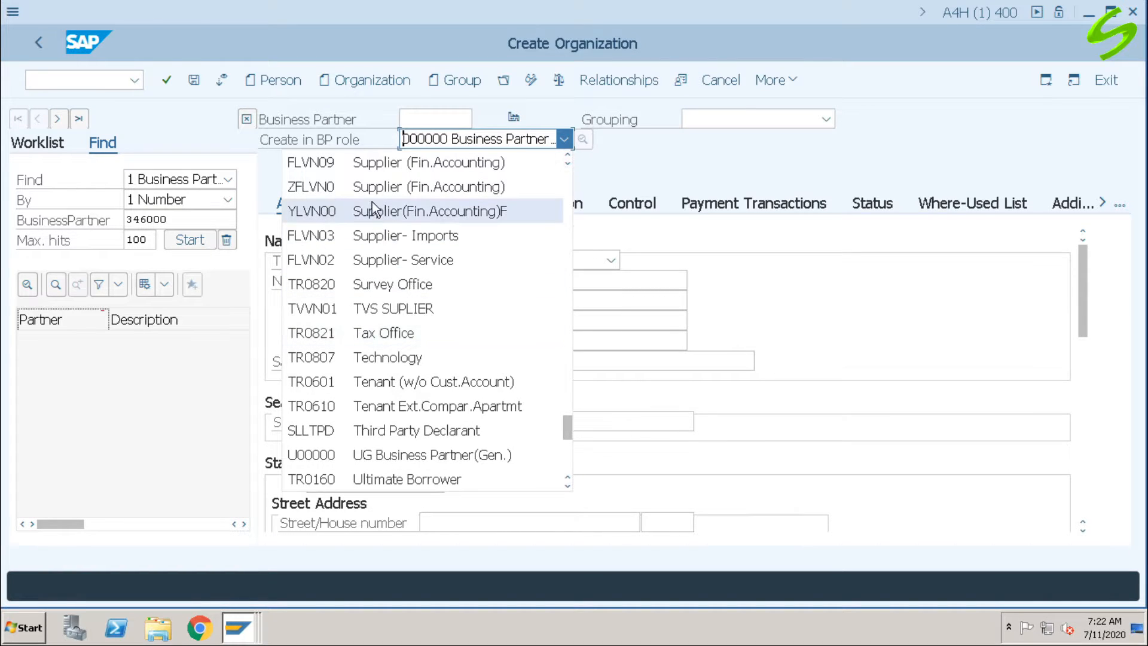
scroll(415, 320, up, 2)
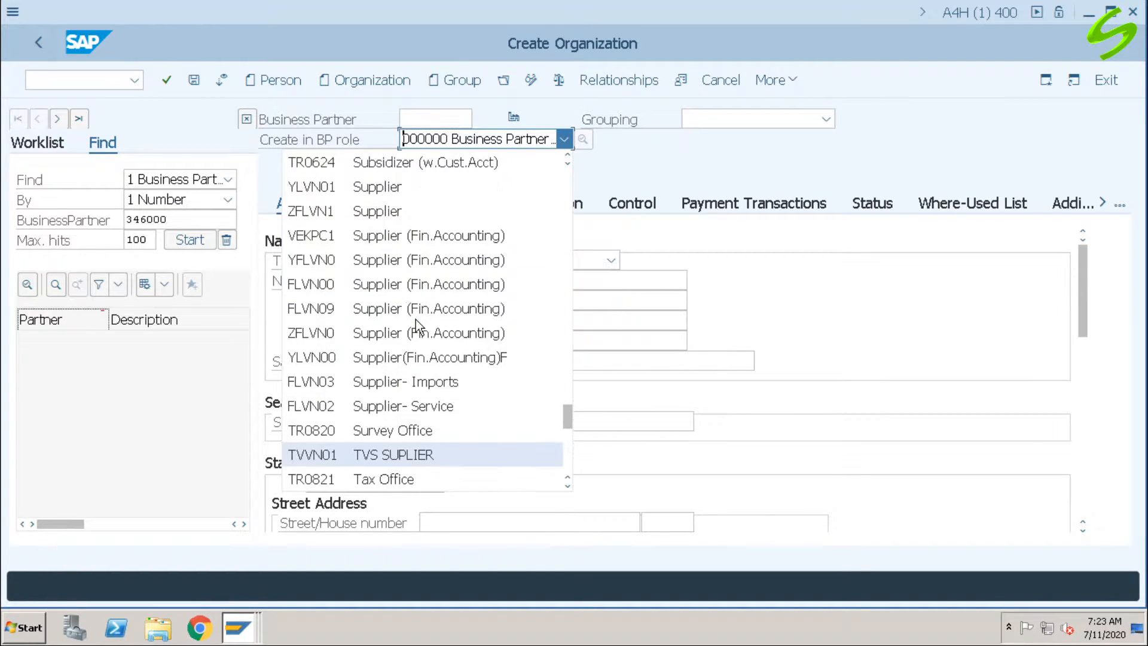
click(381, 284)
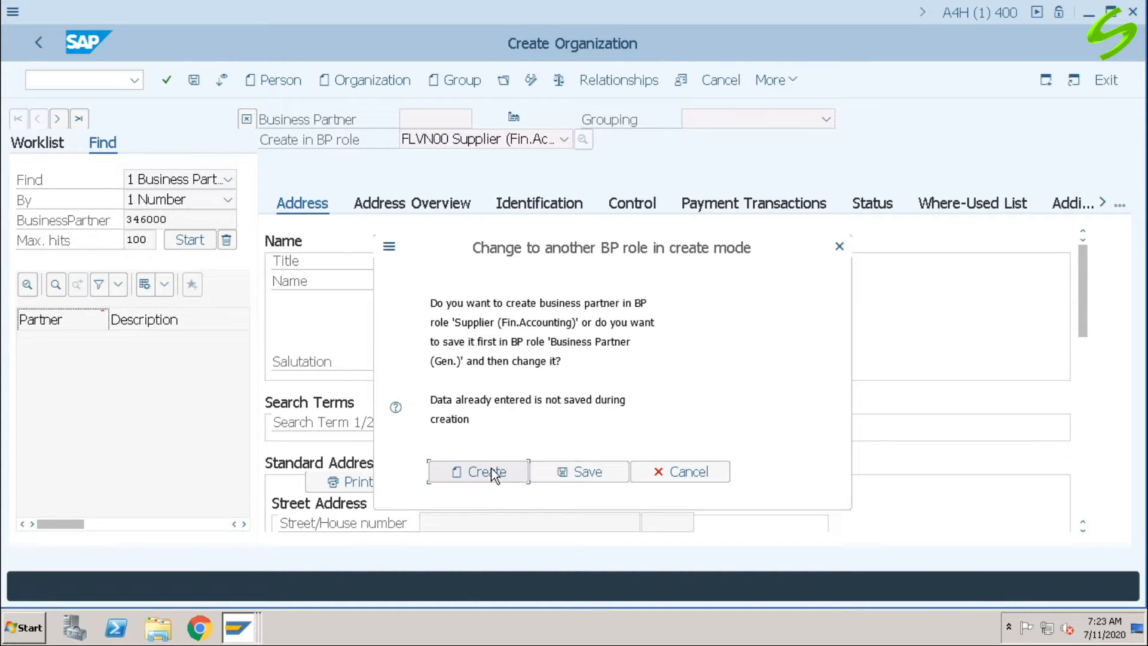
click(490, 472)
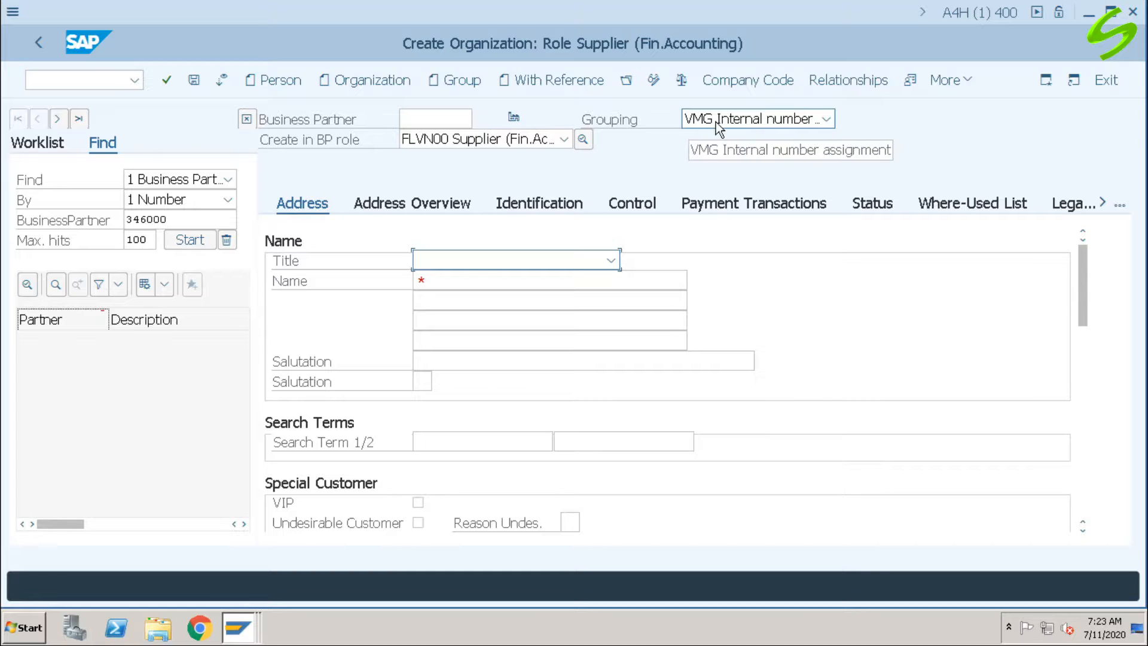
- Set the business partner grouping to A000 ABC - Internal No Range
click(826, 121)
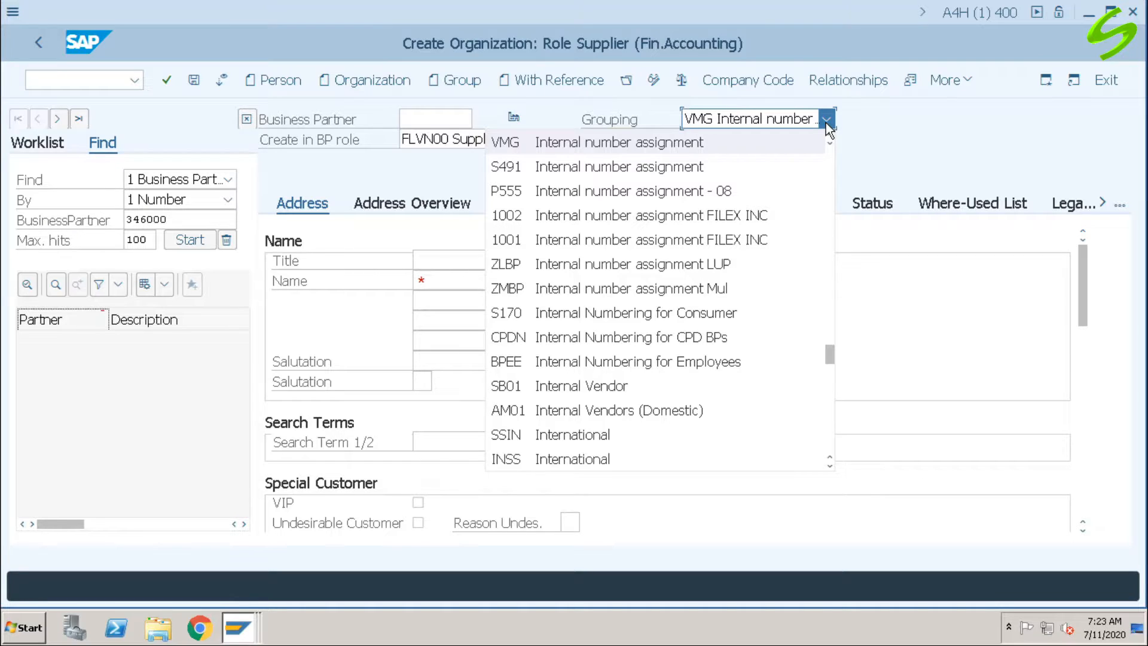
key(a)
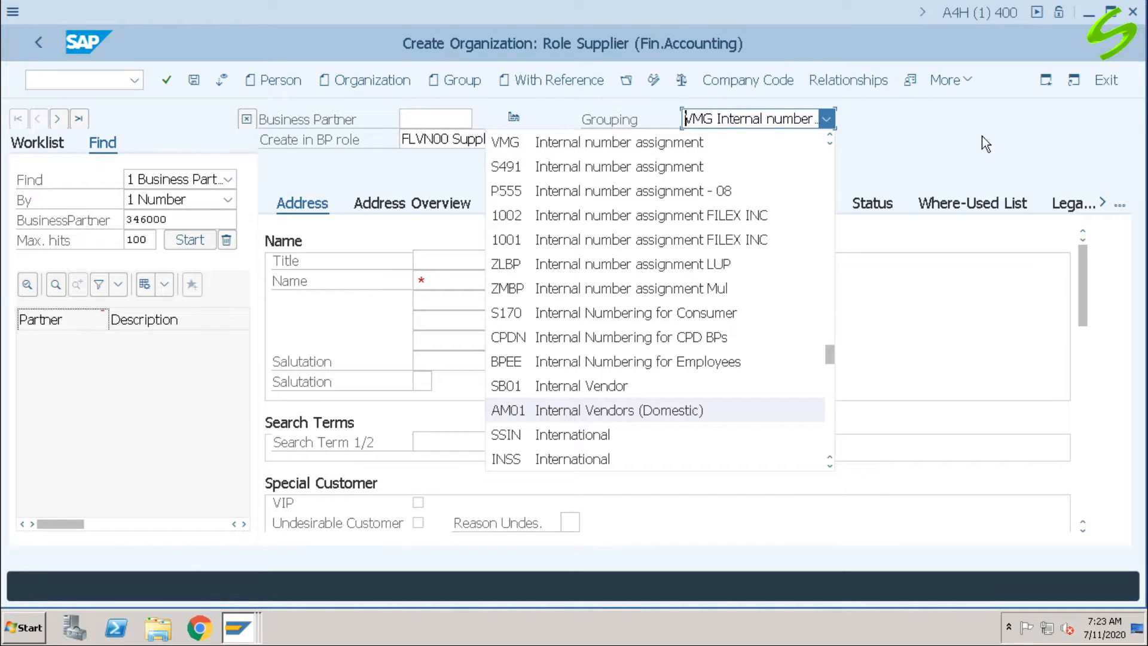
key(a)
key(a)
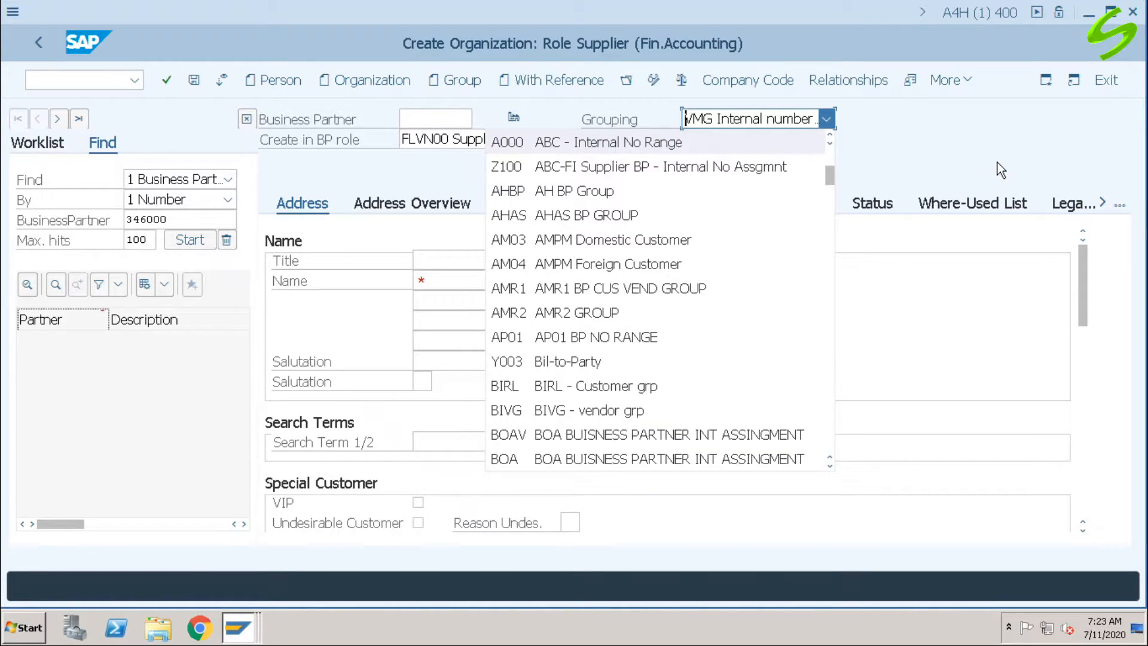
click(735, 143)
- Set the vendor's title to 0003 Company and its name to Test Vendor 1 for ABC
click(445, 262)
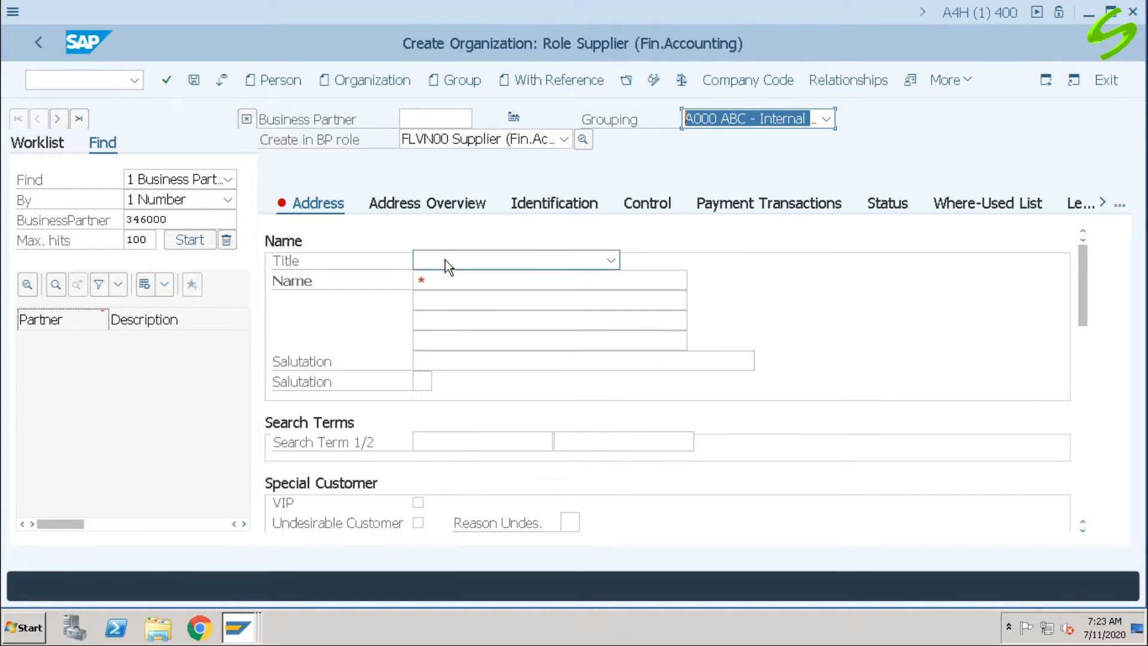
click(453, 261)
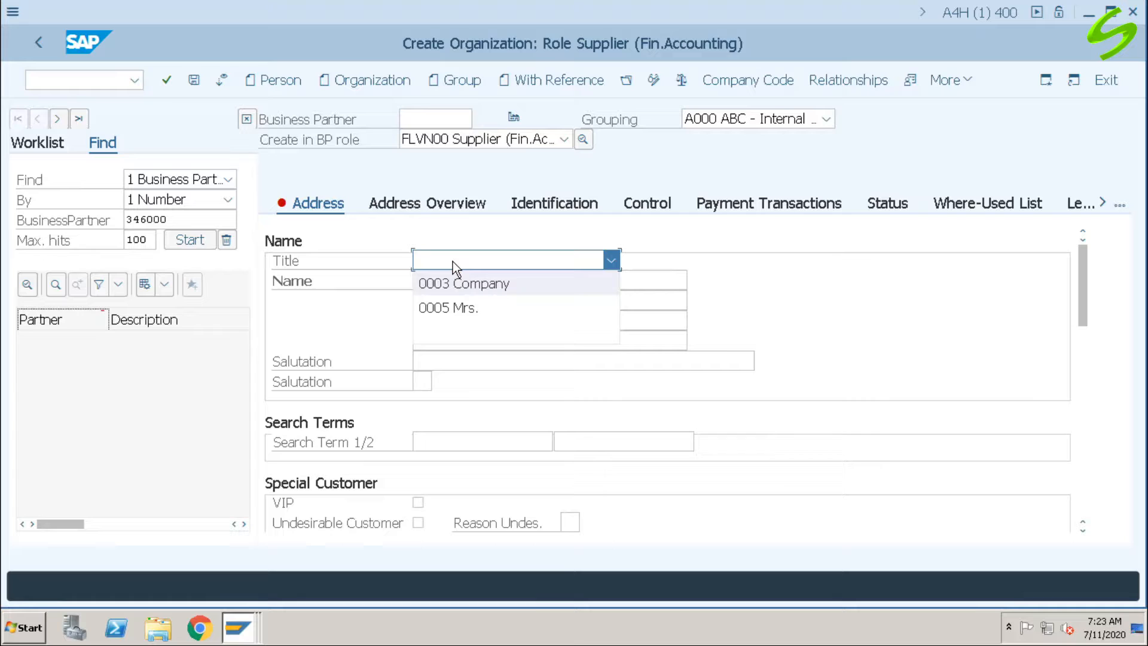
click(492, 288)
click(491, 285)
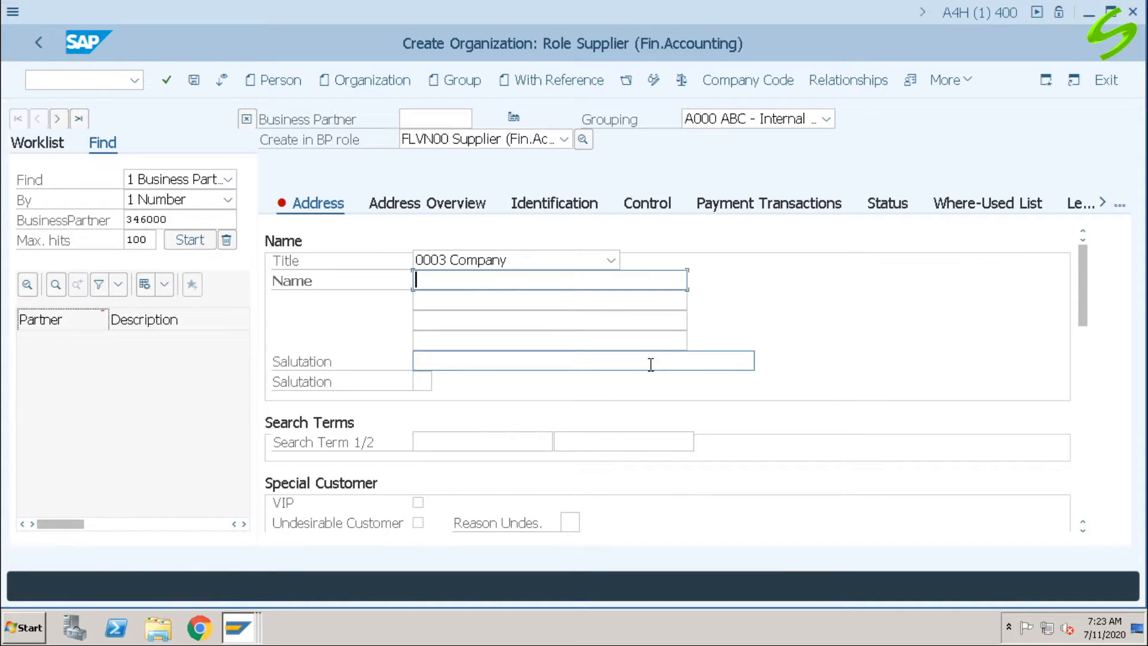
text(Test)
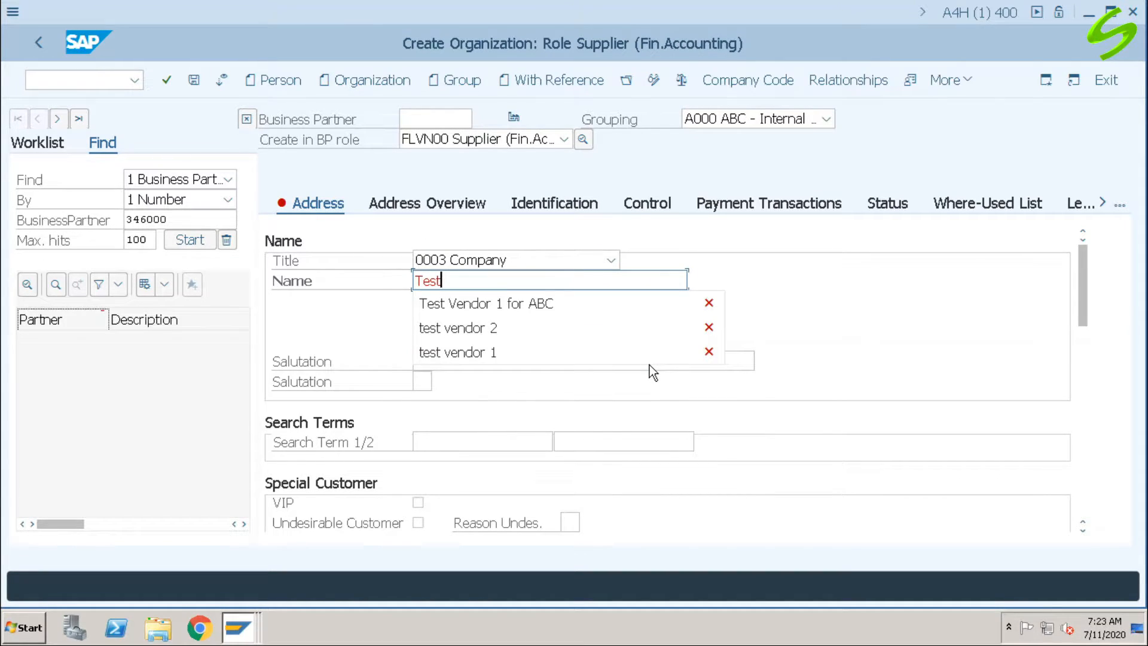
text( Vendor 1 for ABC)
key(Tab)
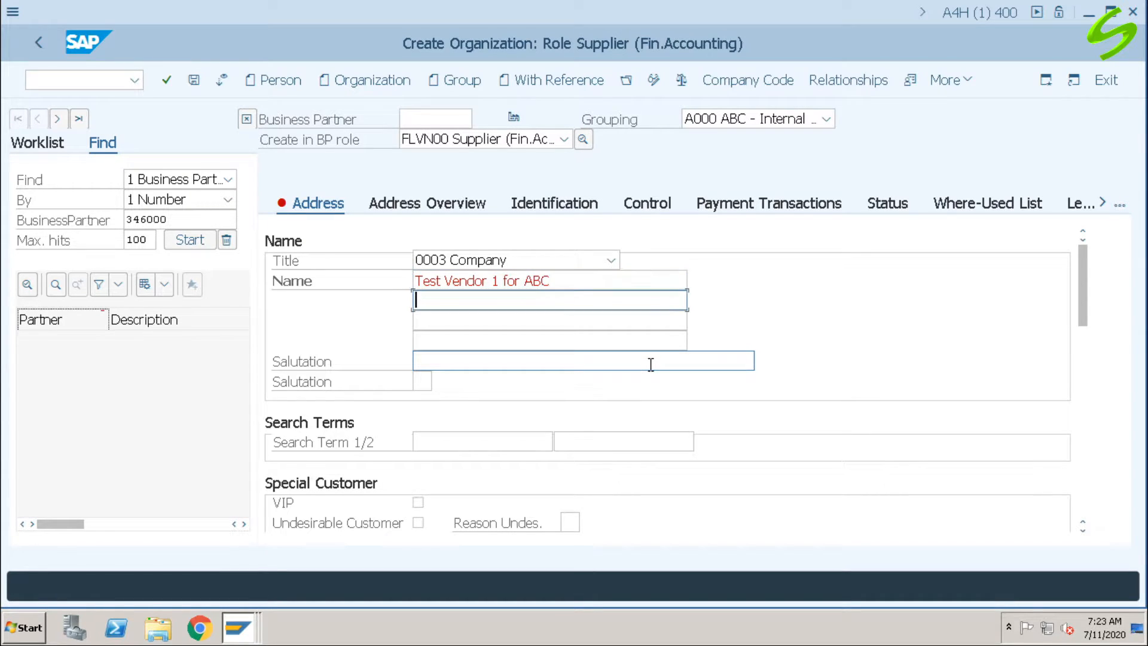
- Enter ABC1 as the vendor's first search term
scroll(670, 430, down, 3)
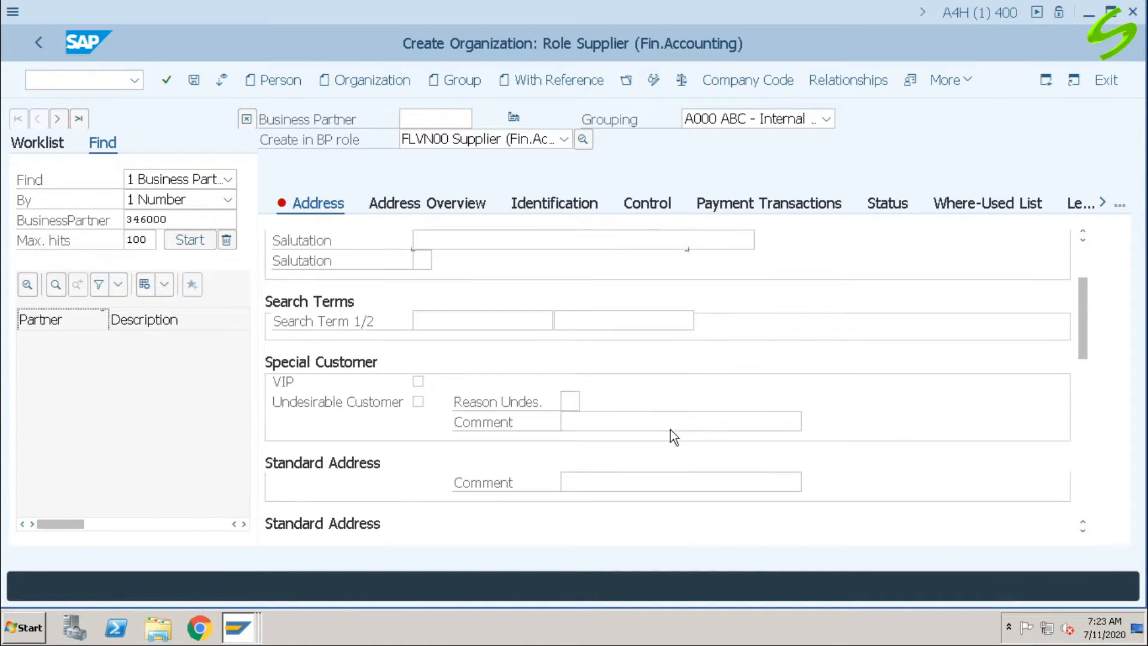
click(464, 328)
text(A)
key(Down)
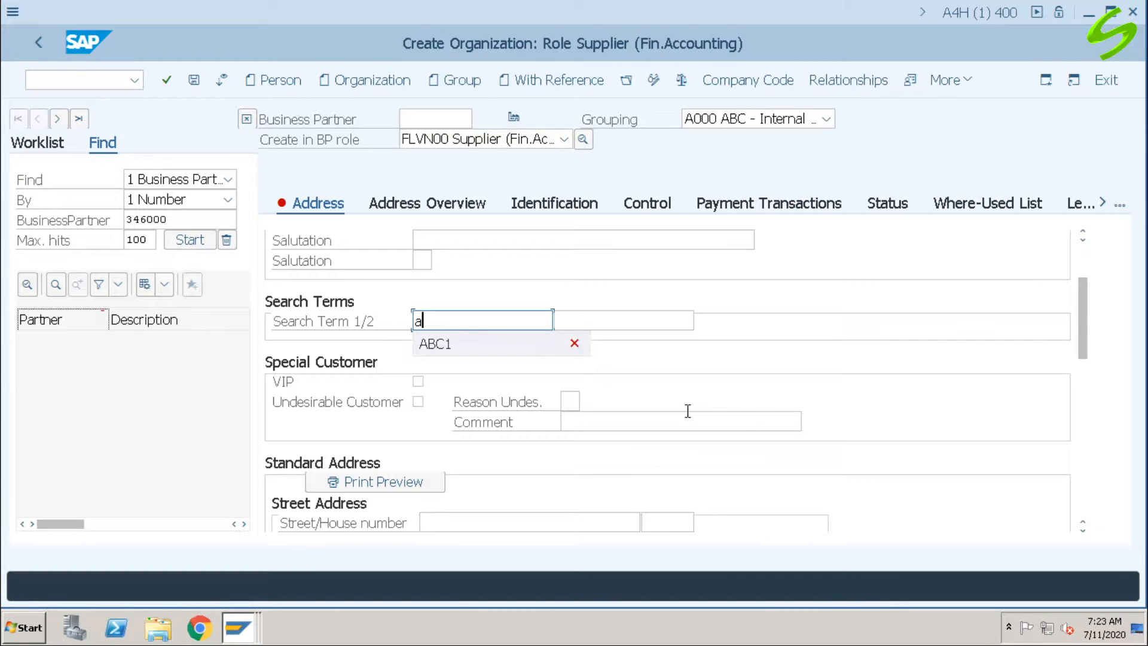
key(Return)
- Fill in the postal code and city of the vendor's street address and set the country to US
scroll(688, 411, down, 5)
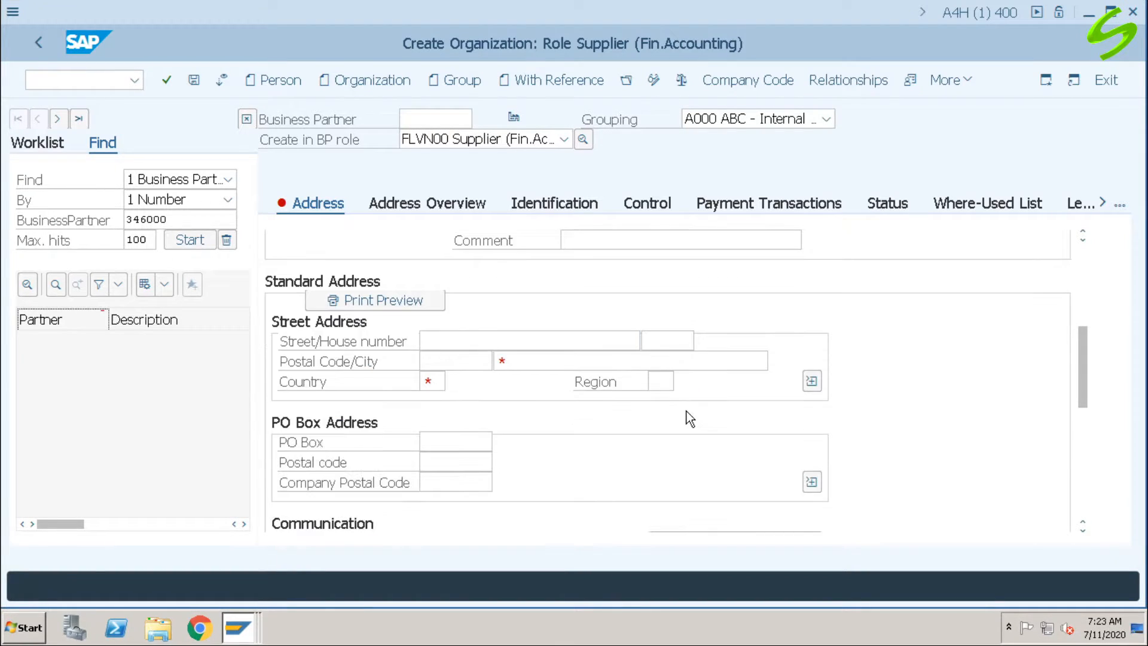
click(447, 361)
text(12345)
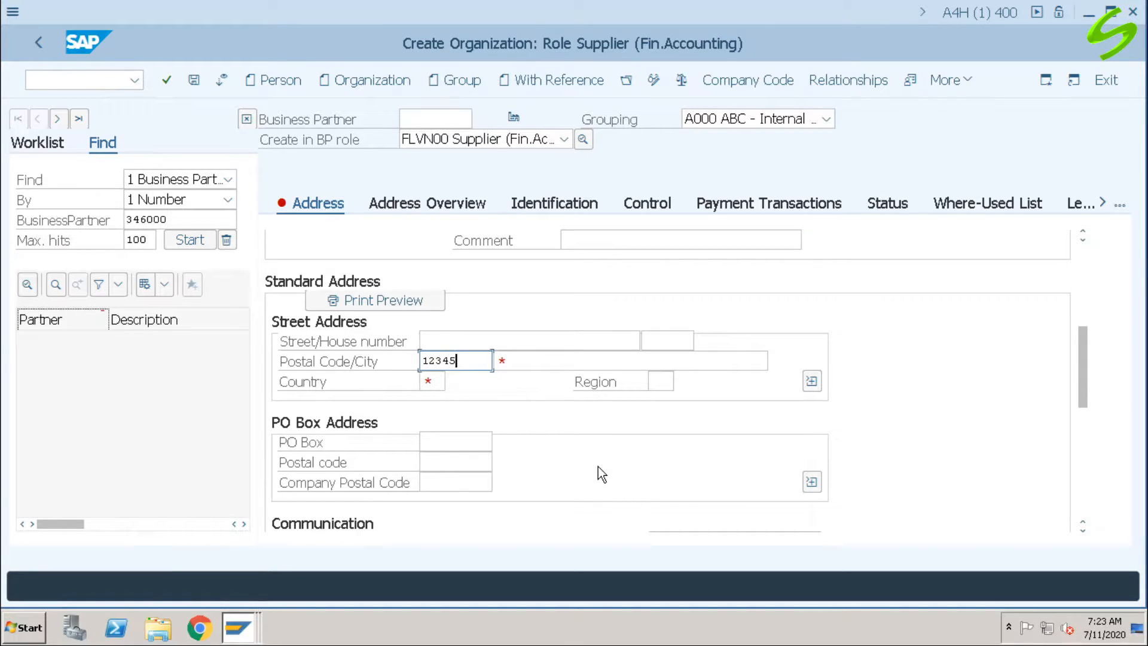
key(Tab)
text(phoenix)
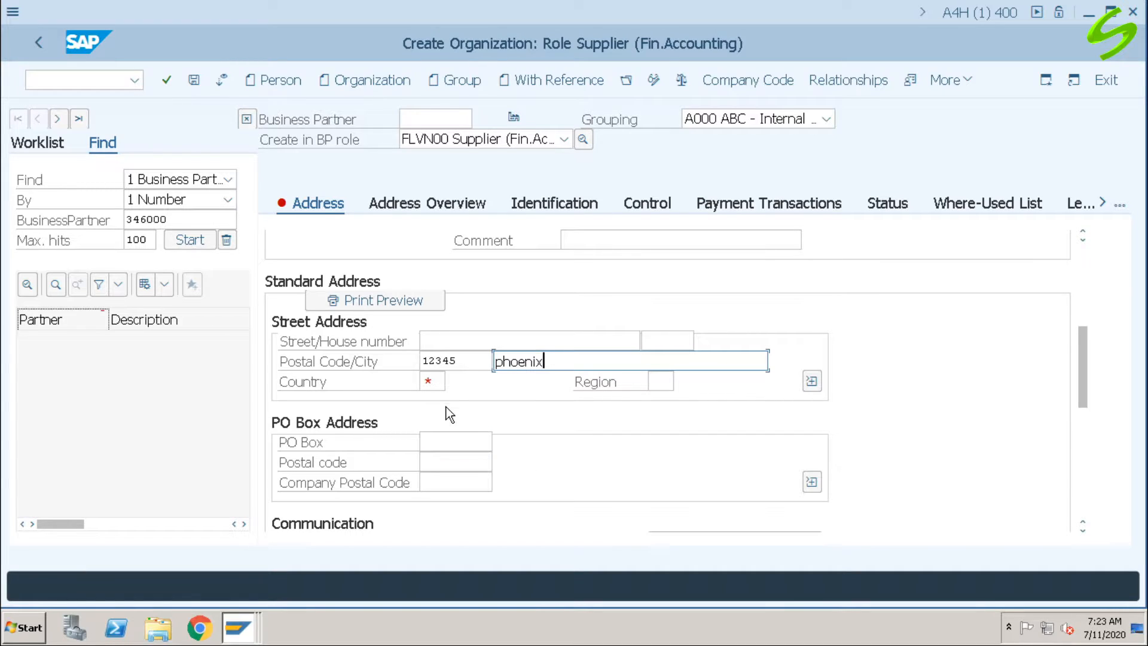
click(435, 382)
text(us)
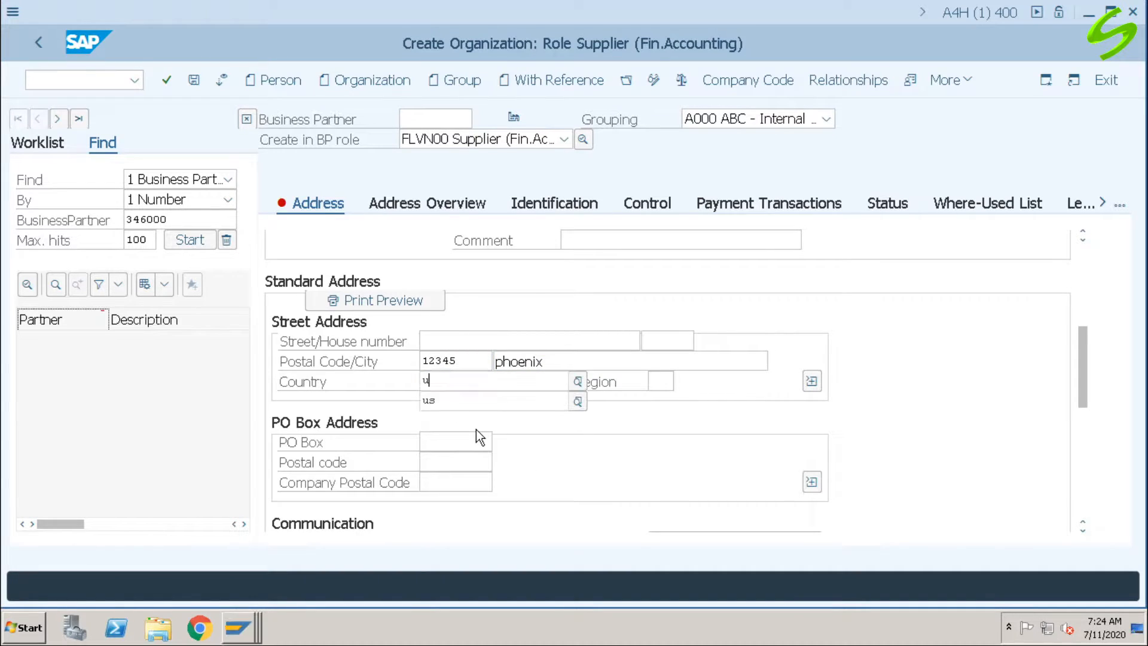
key(Tab)
- Set the vendor's communication language to EN English and check the remaining address fields
scroll(899, 427, down, 3)
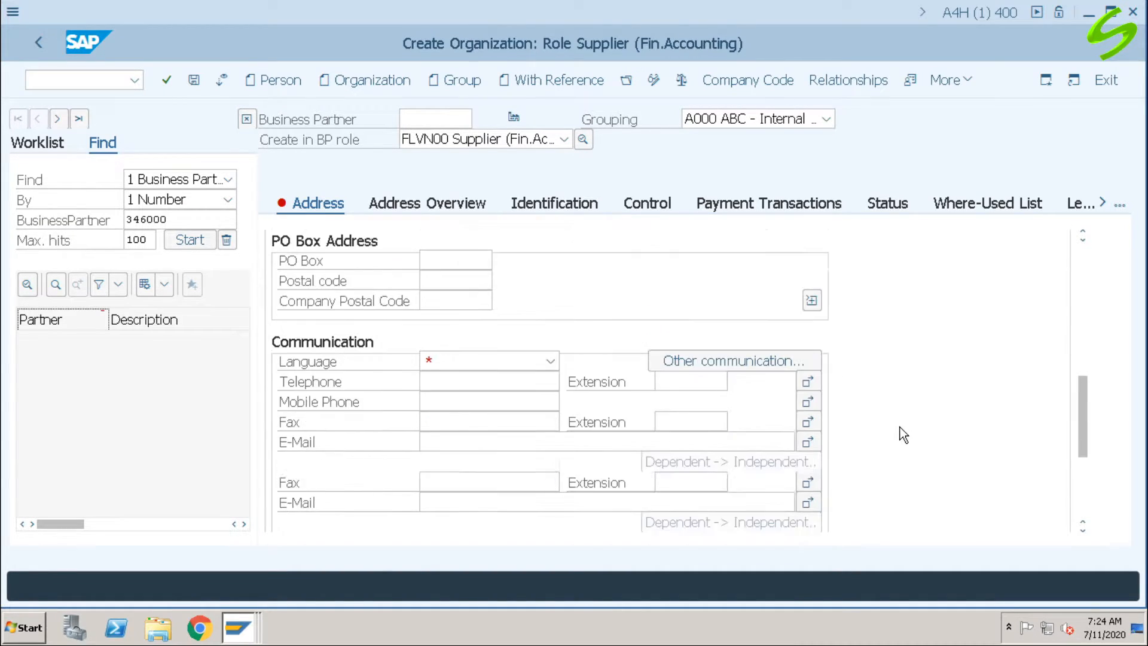
click(484, 364)
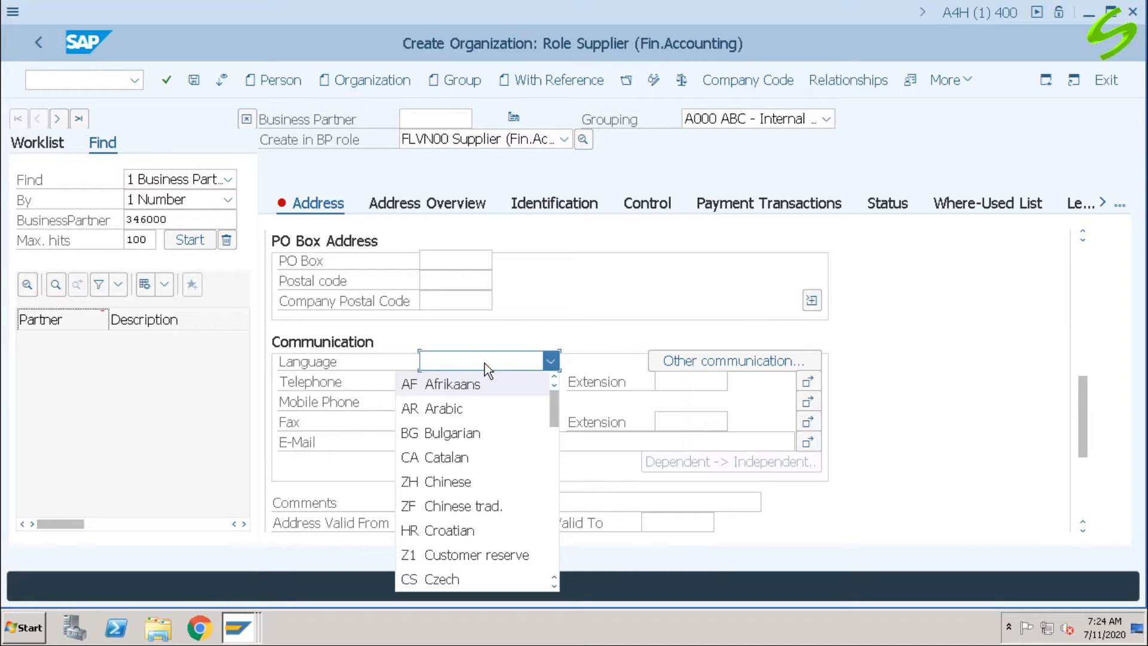
scroll(485, 364, down, 1)
click(450, 579)
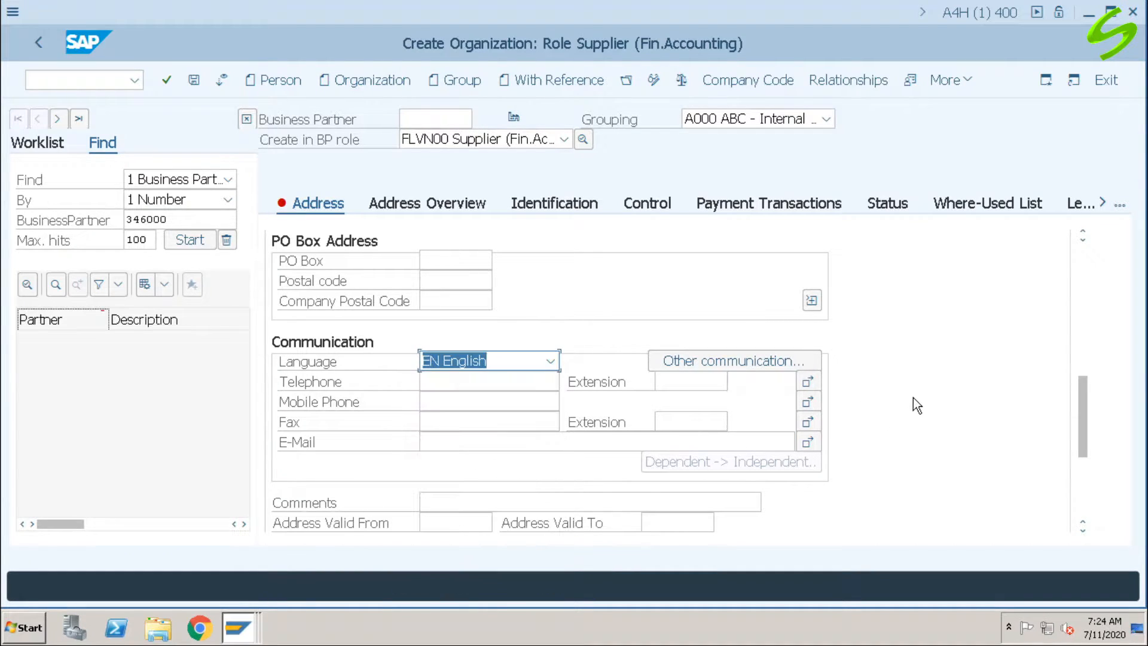
scroll(914, 397, down, 4)
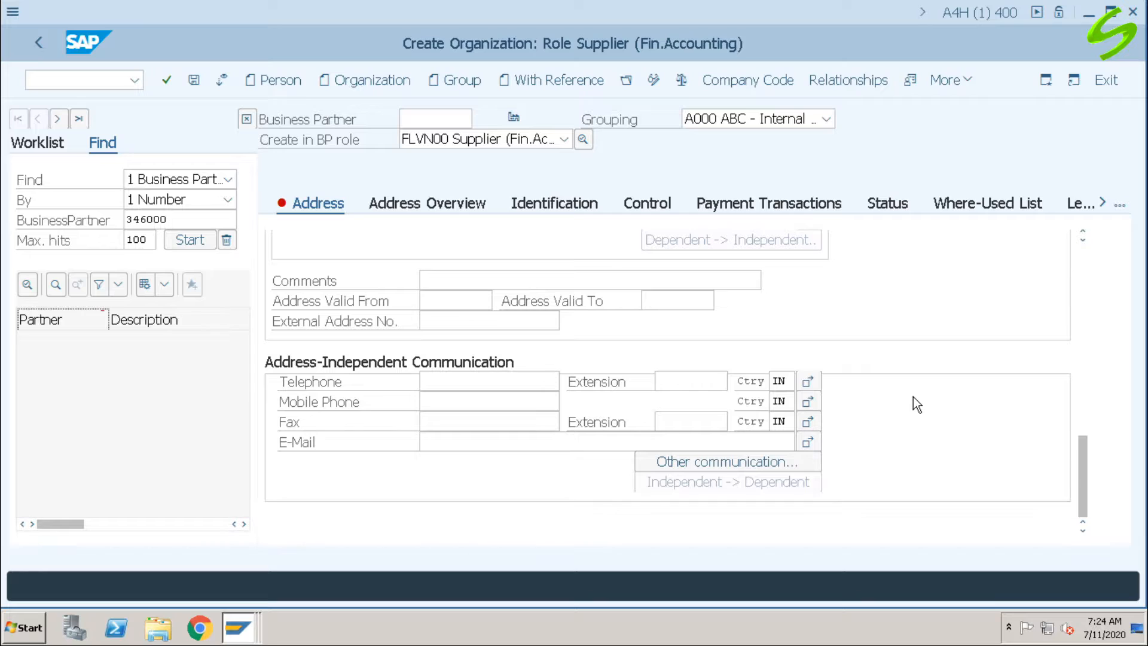
- Open the vendor's company code data and assign company code A001
drag(1082, 468, 1096, 238)
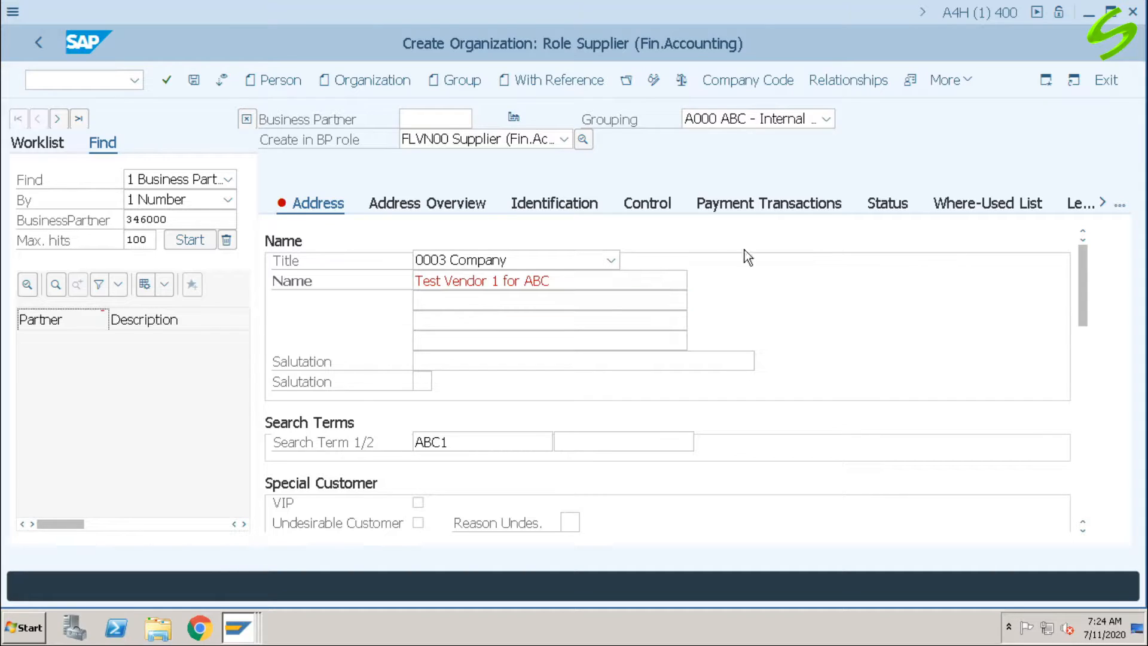
click(740, 81)
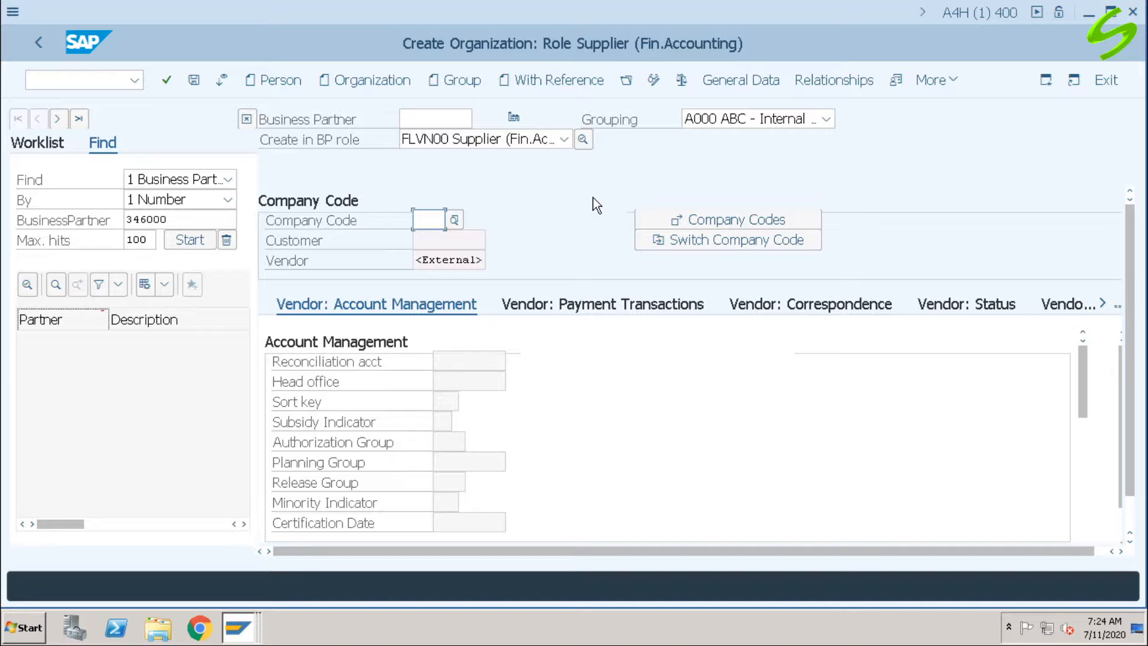
text(a001)
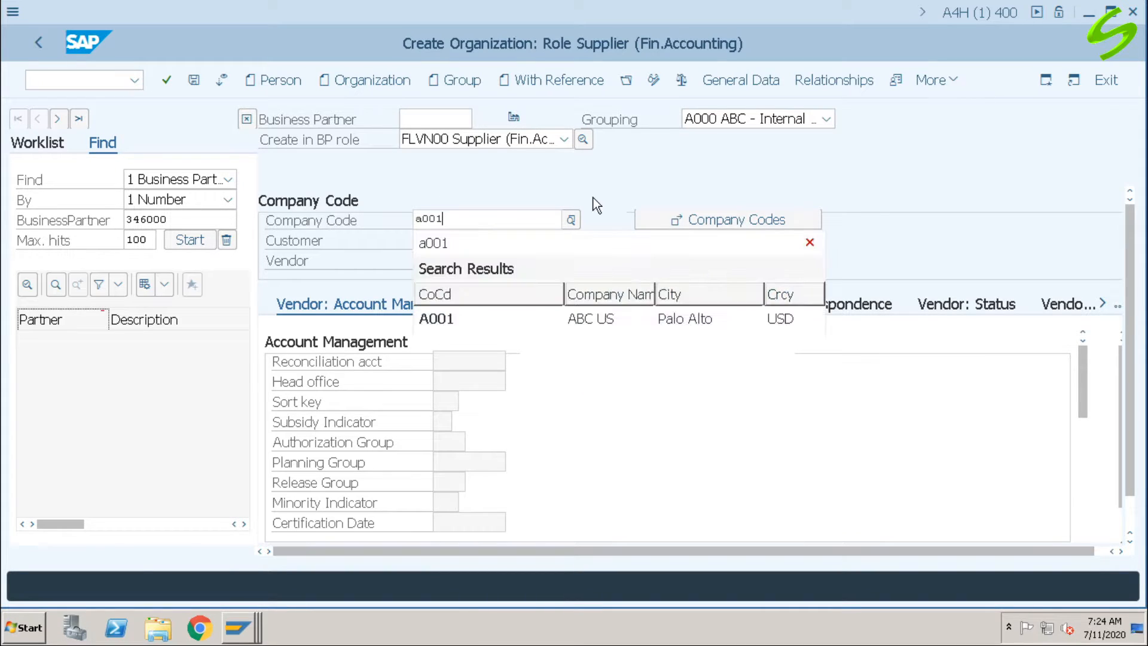
key(Return)
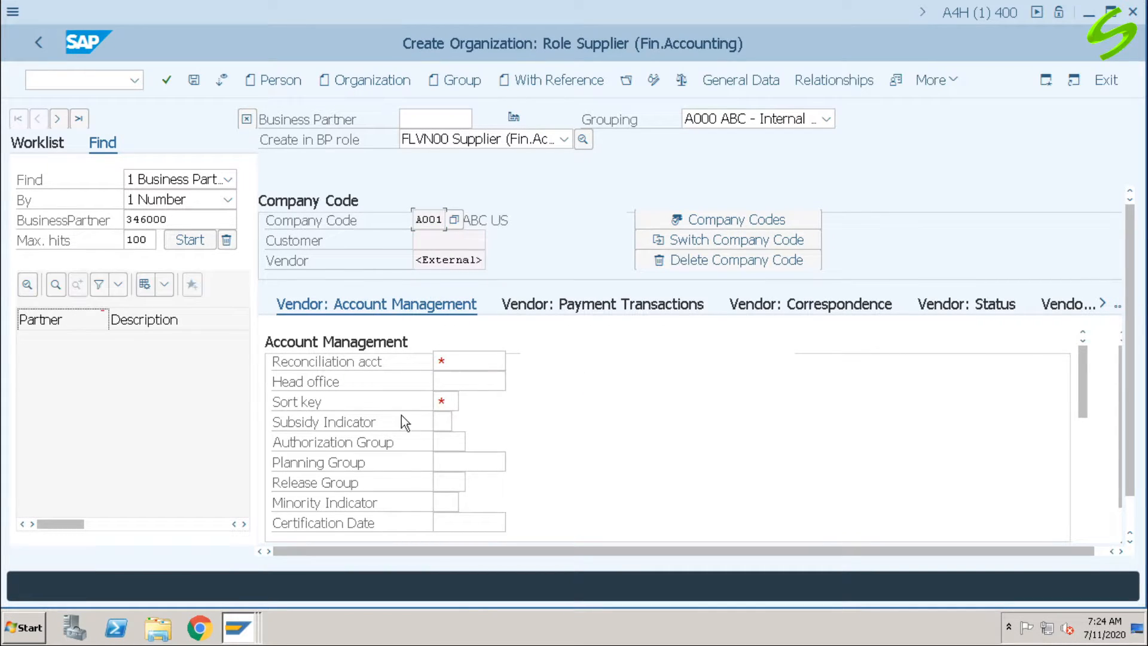
- Switch to the vendor account groups number range session and start transaction FS00 there with /nfs00
click(478, 361)
click(478, 361)
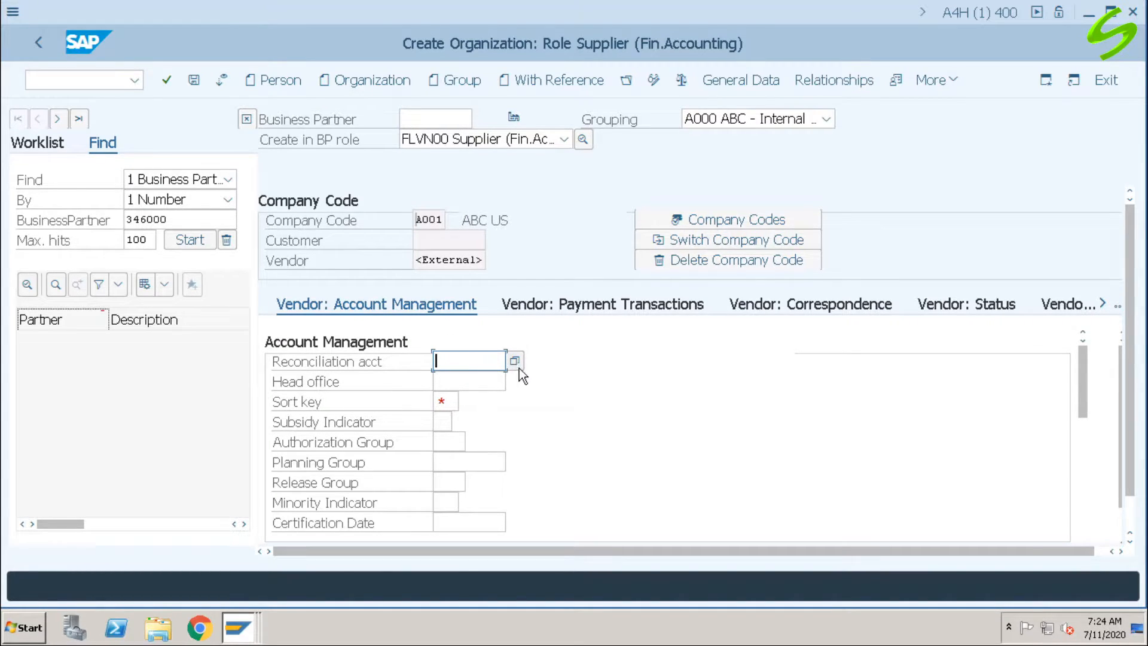
click(238, 628)
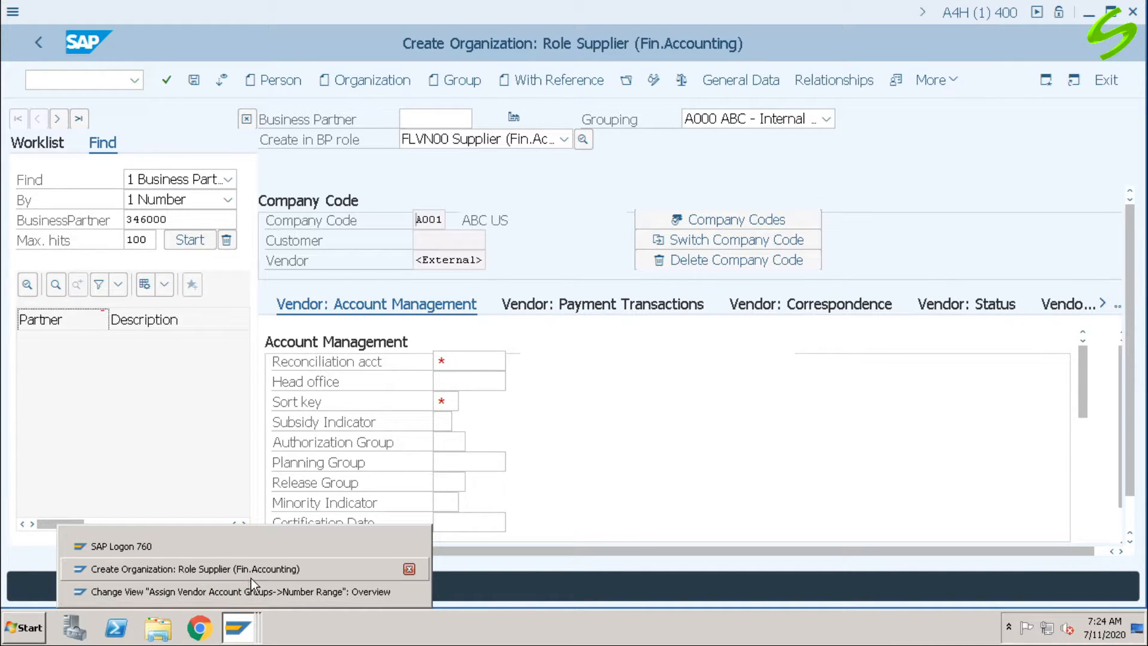
click(256, 593)
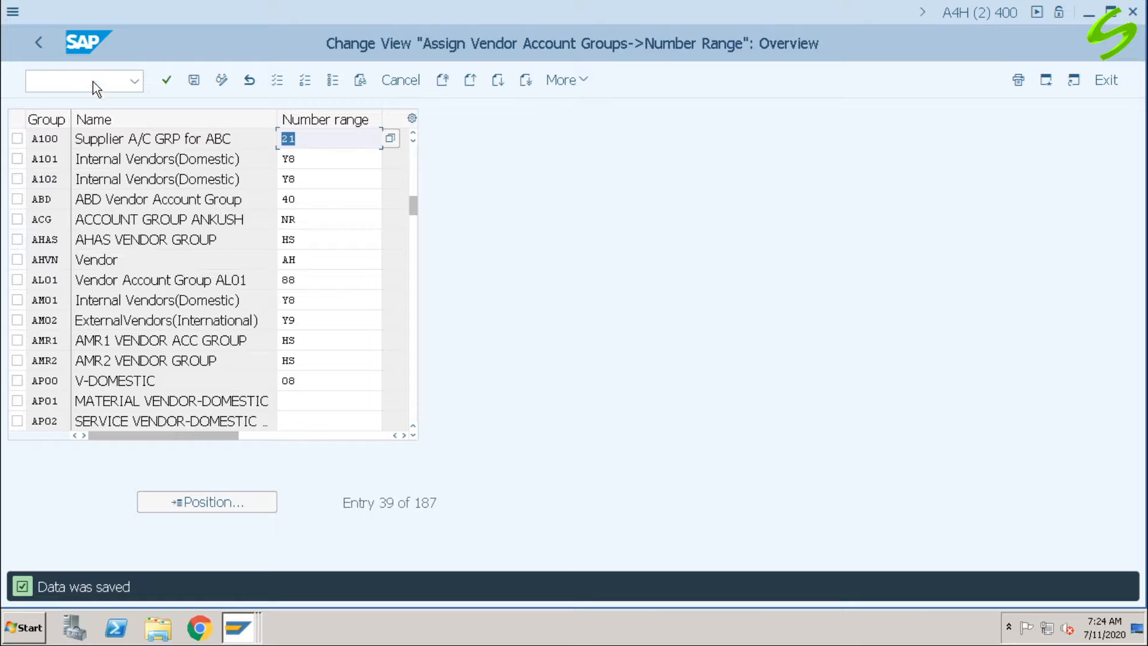
click(92, 81)
text(/nfs00)
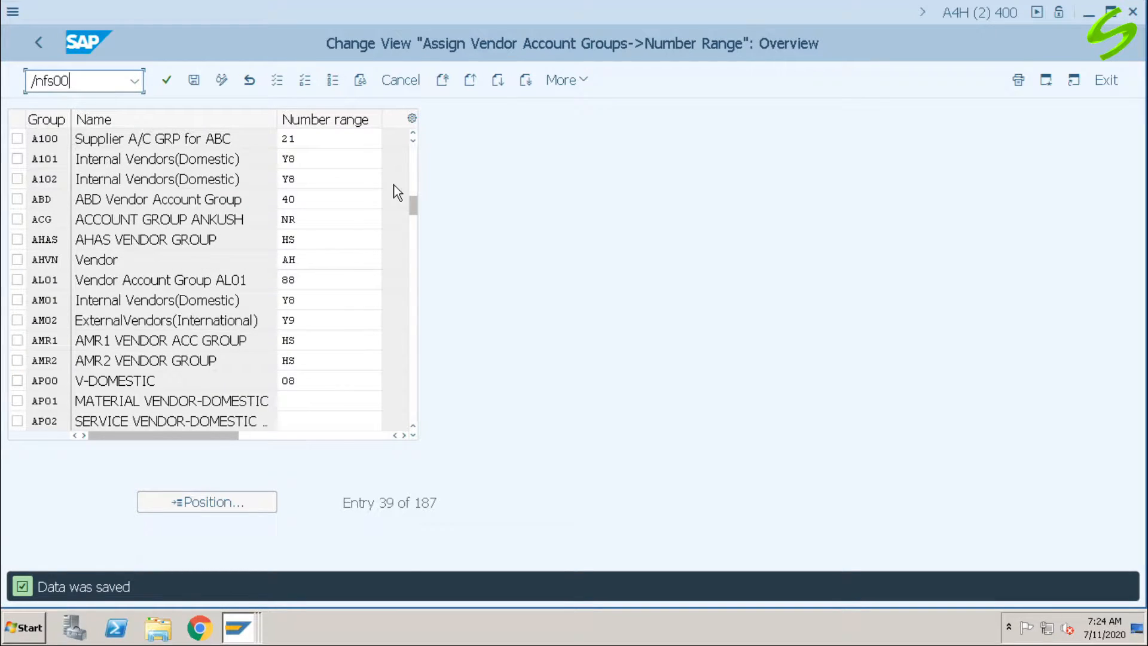
key(Return)
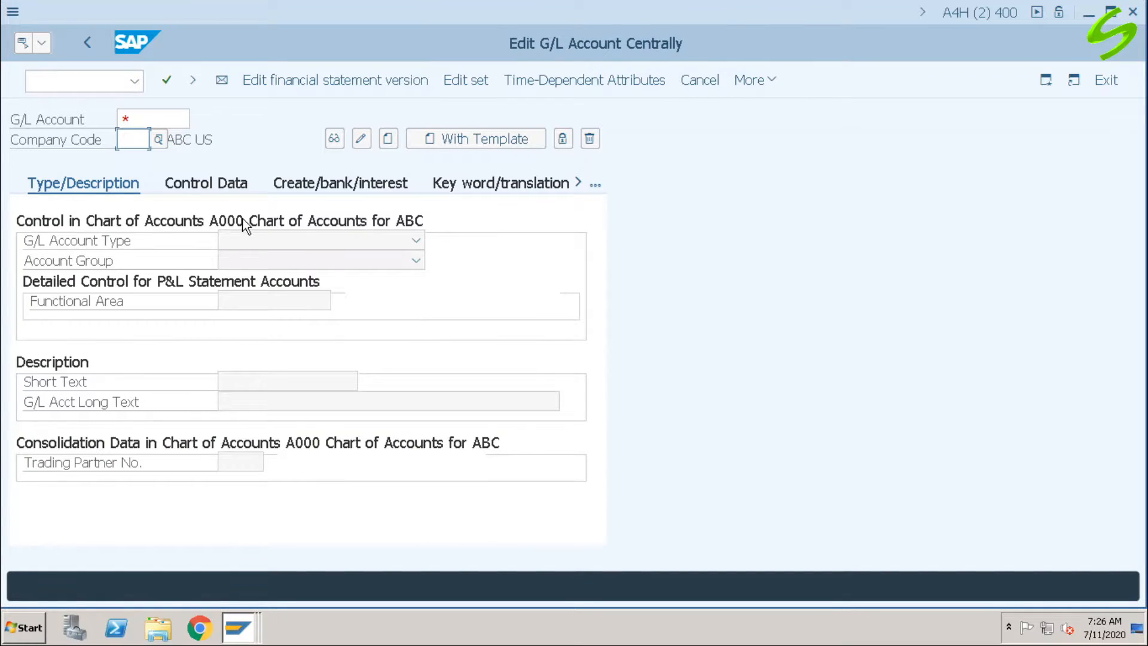
- Start creating G/L account 100501 in company code A001
text(a001)
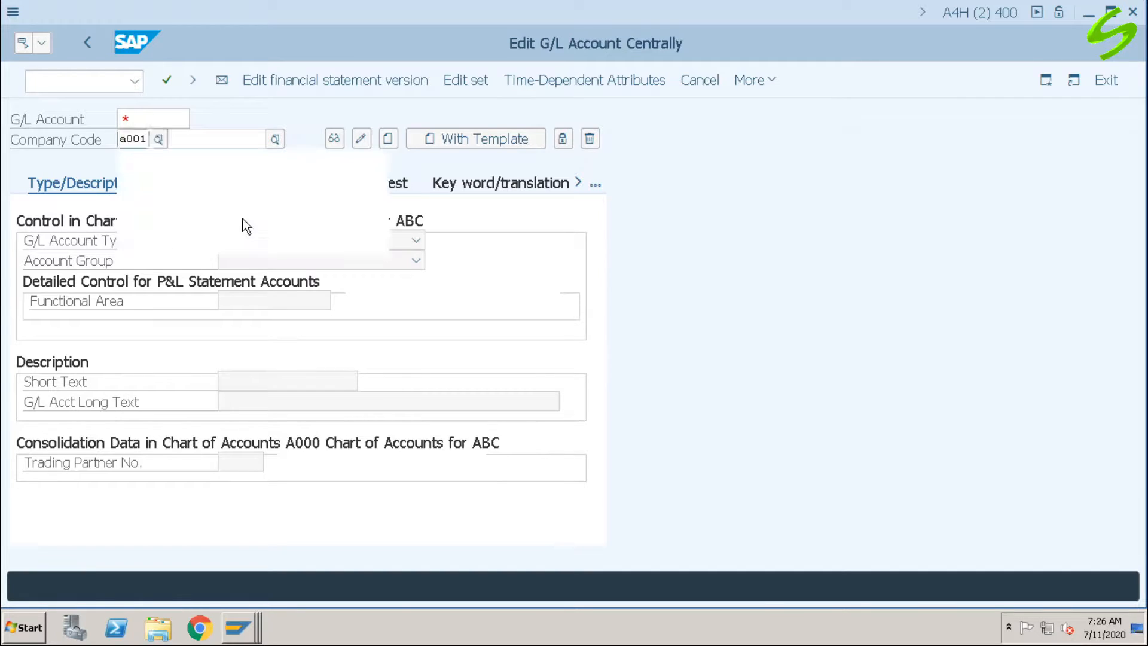
key(Tab)
click(149, 117)
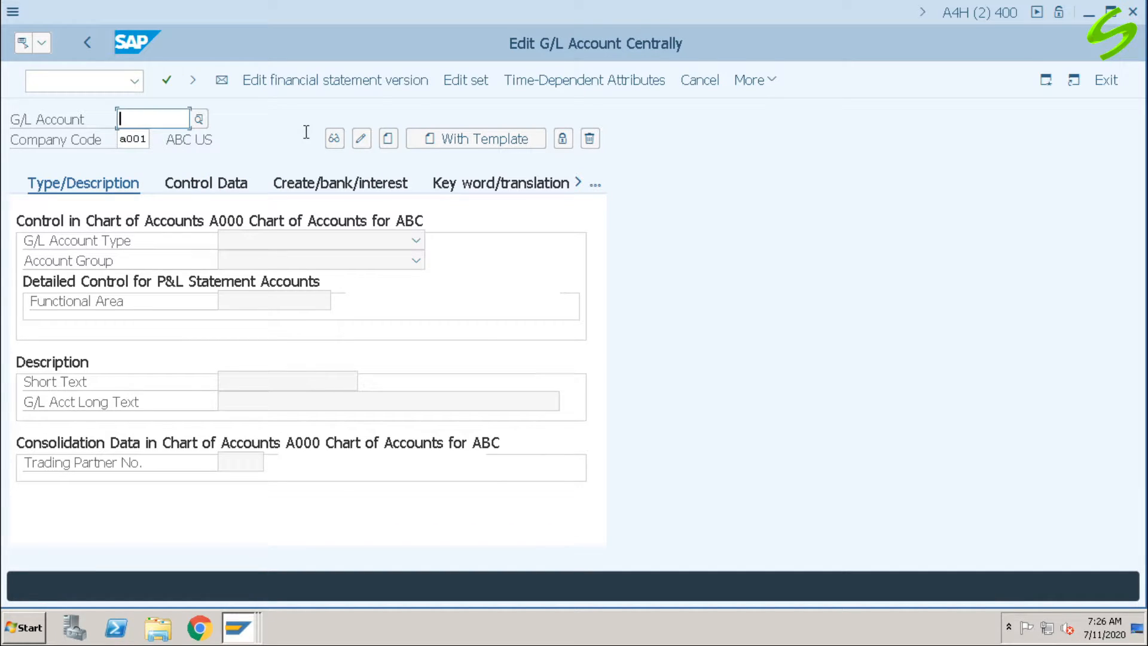
text(100500)
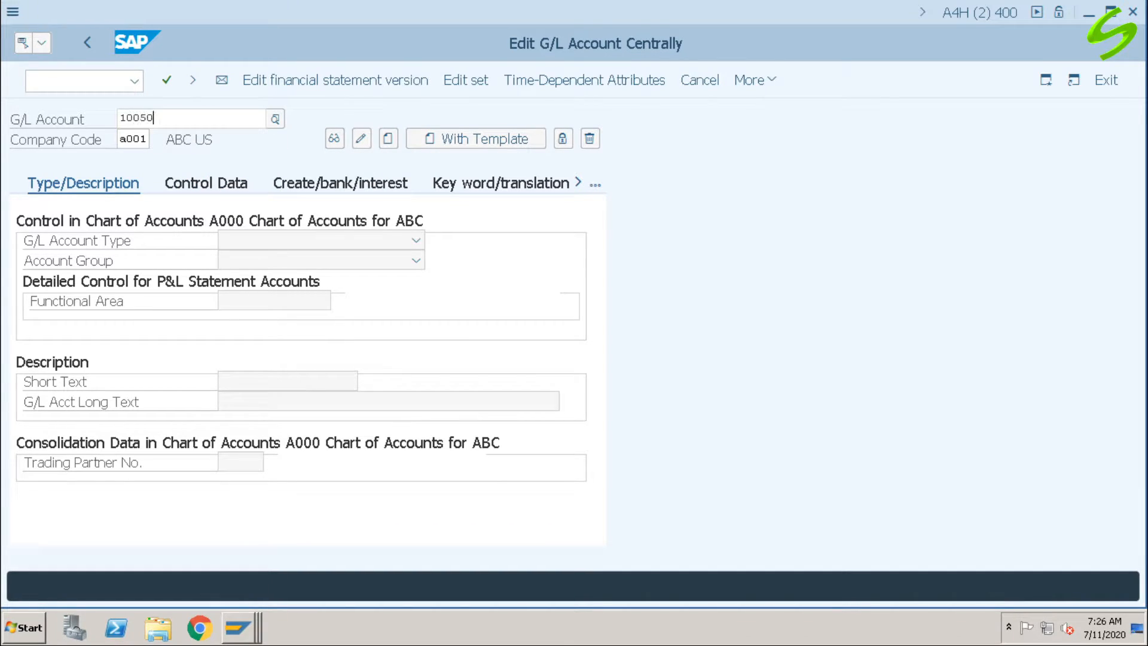
text(100501)
key(Tab)
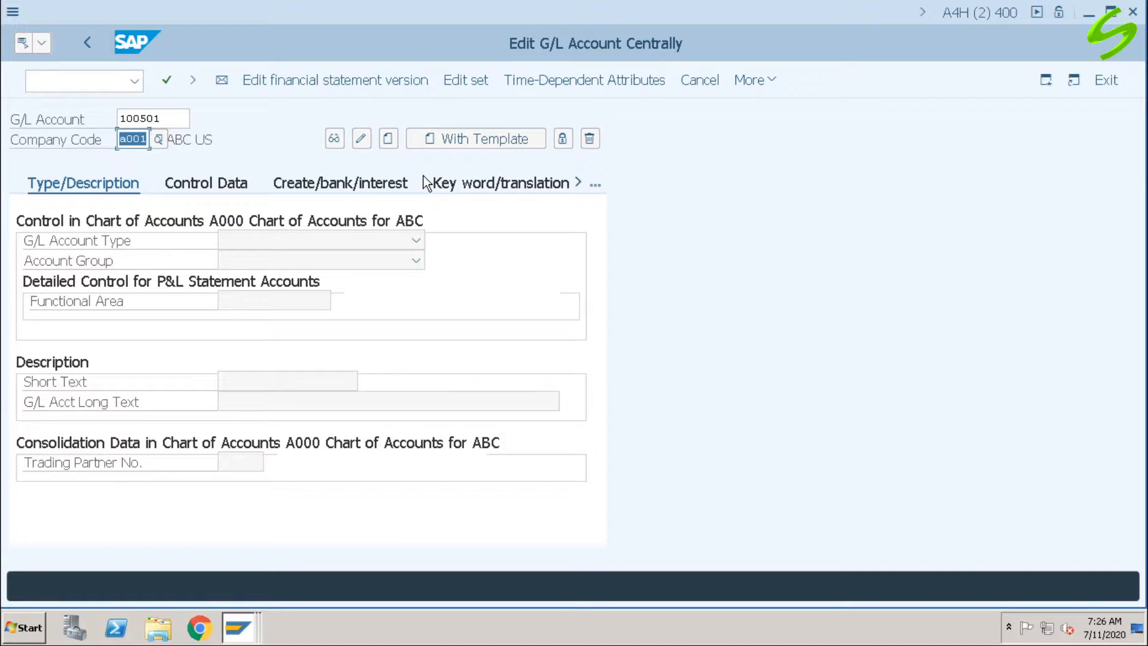
click(388, 139)
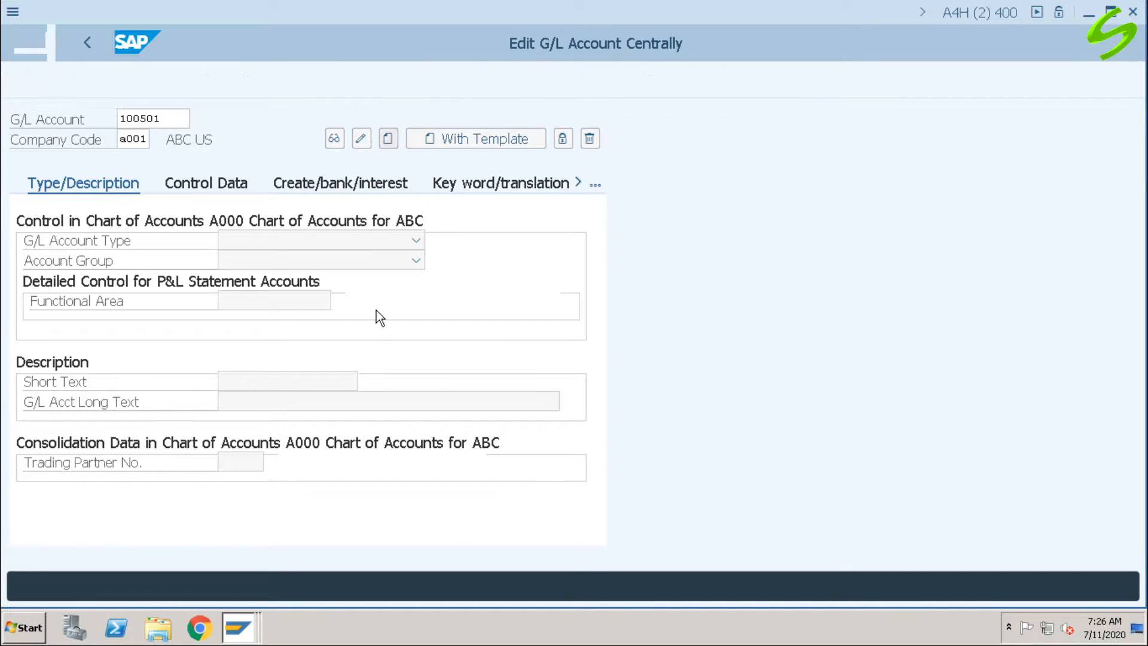
- Set the G/L account type to X Balance Sheet Account and the account group to A105 CURRENT LIABILITIES & PROV
click(291, 242)
click(289, 262)
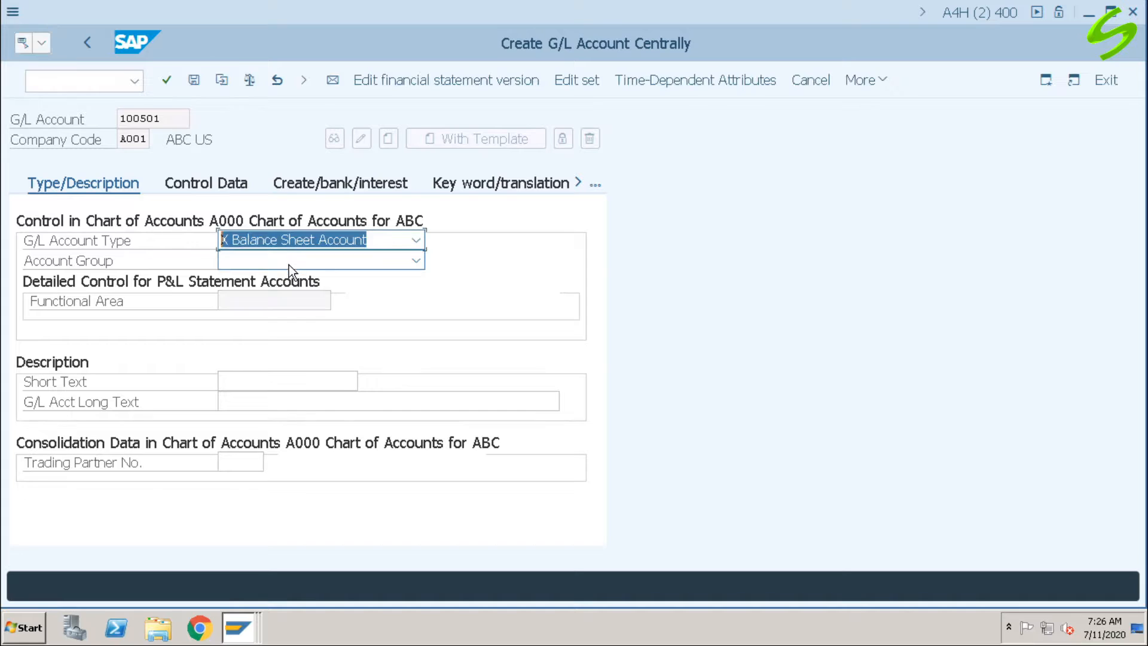
click(289, 265)
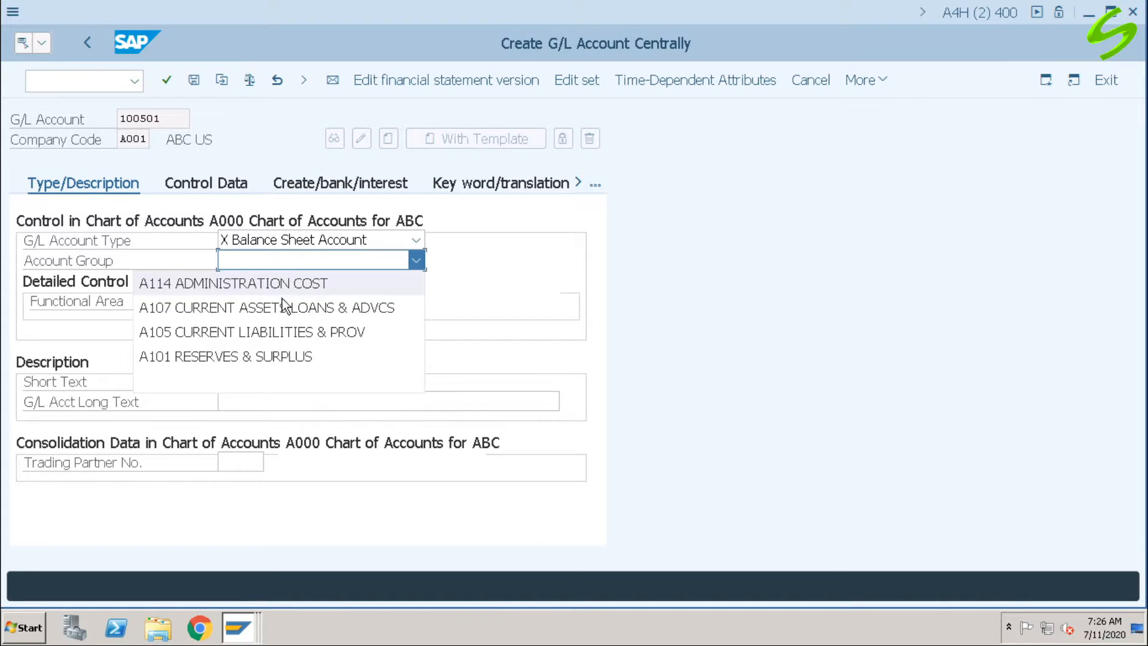
click(289, 332)
- Enter Payables A/C as both the short text and the long text of the G/L account
click(281, 383)
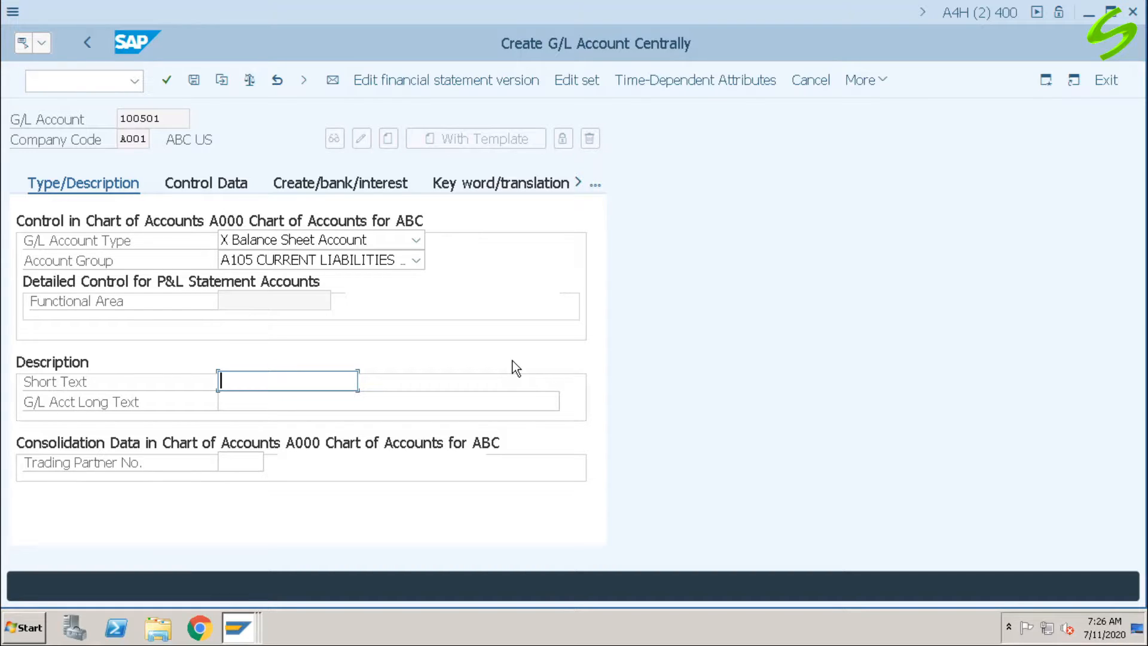
text(Payables A/c)
key(BackSpace)
text(C)
key(Tab)
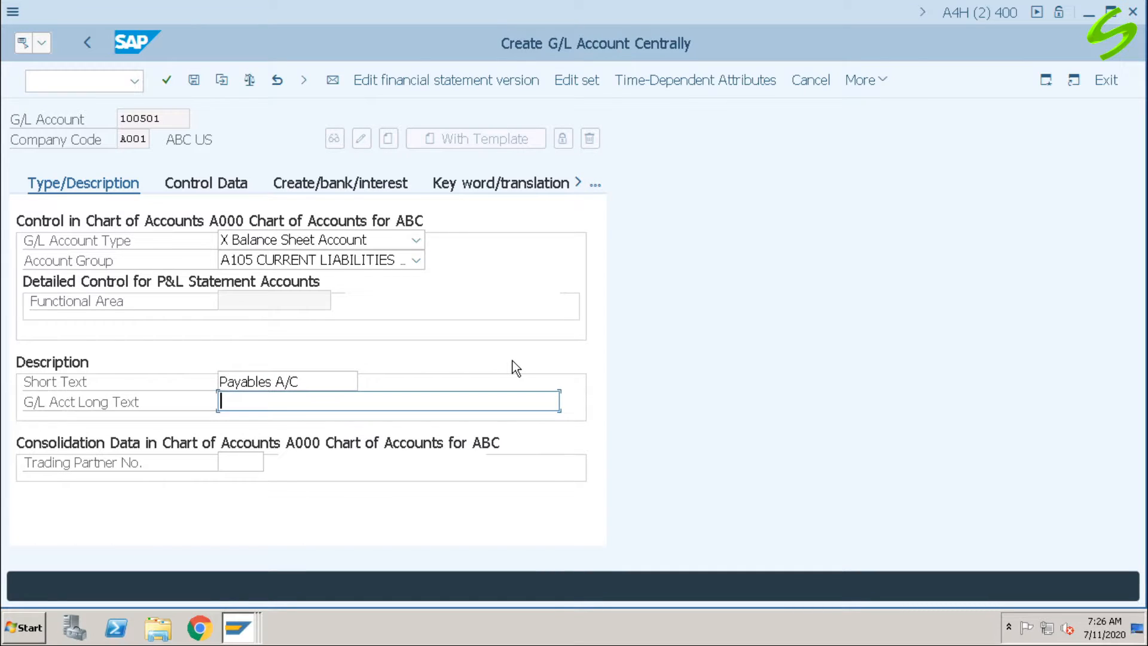
text(Payables A/C)
- In the control data, make the G/L account a reconciliation account for account type K Vendors
click(208, 183)
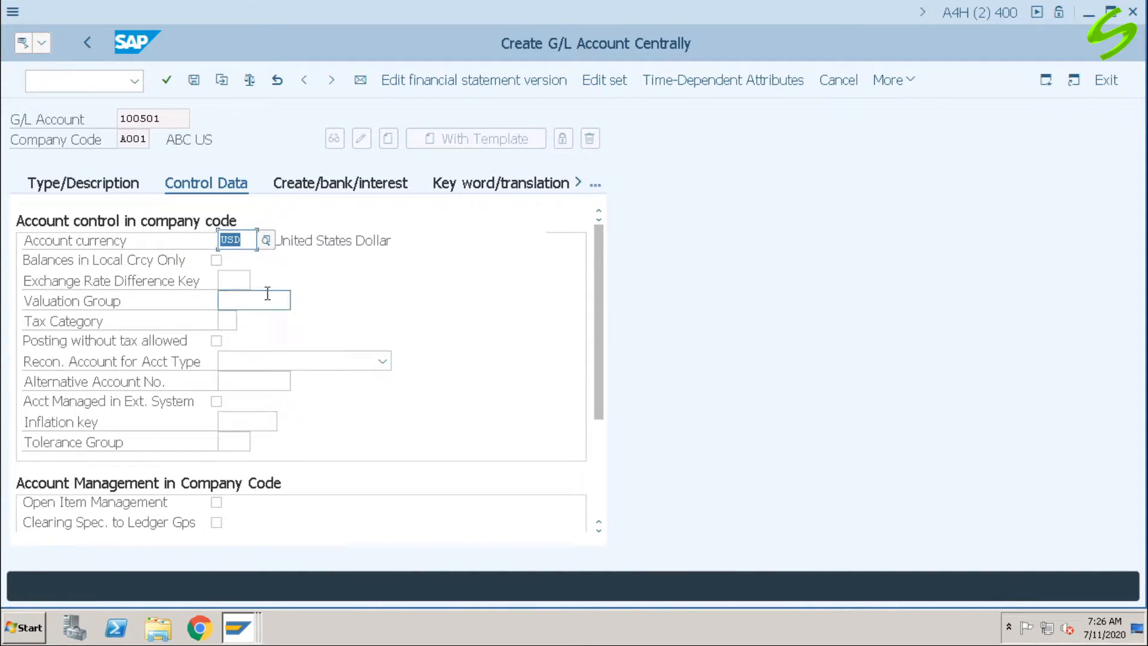
drag(598, 270, 596, 301)
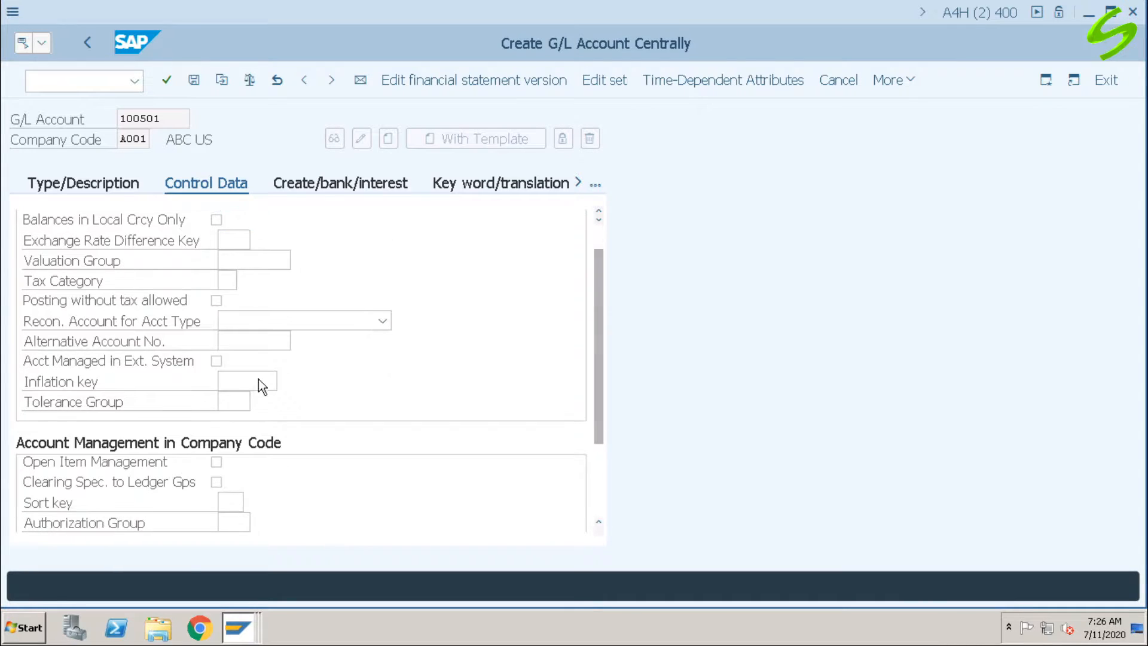
click(296, 324)
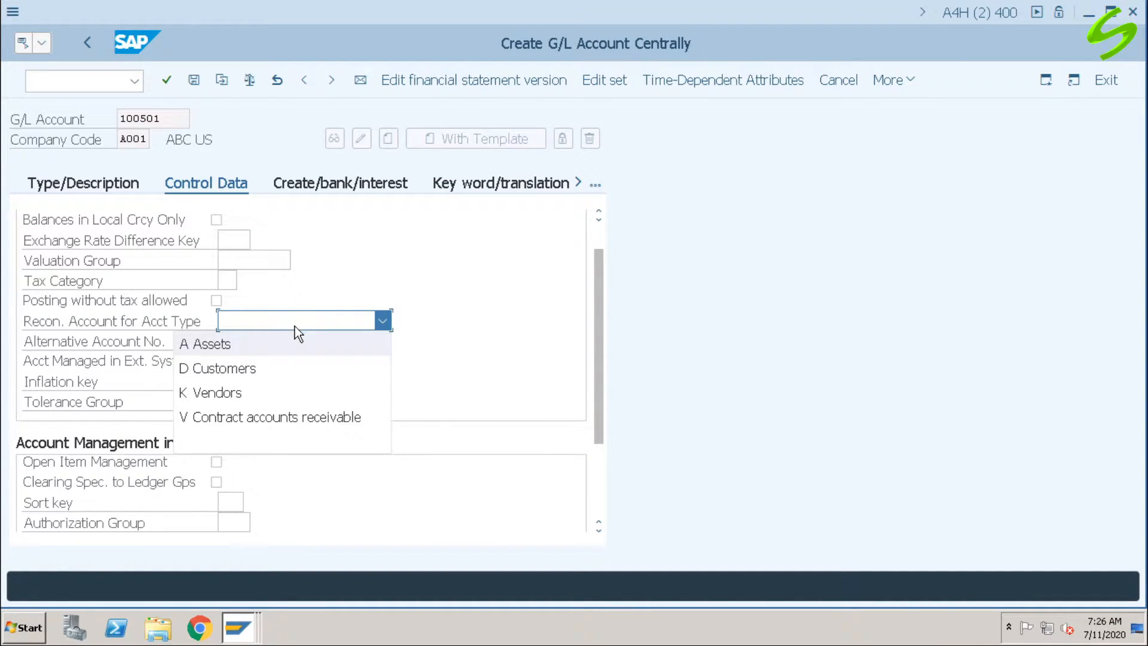
click(238, 399)
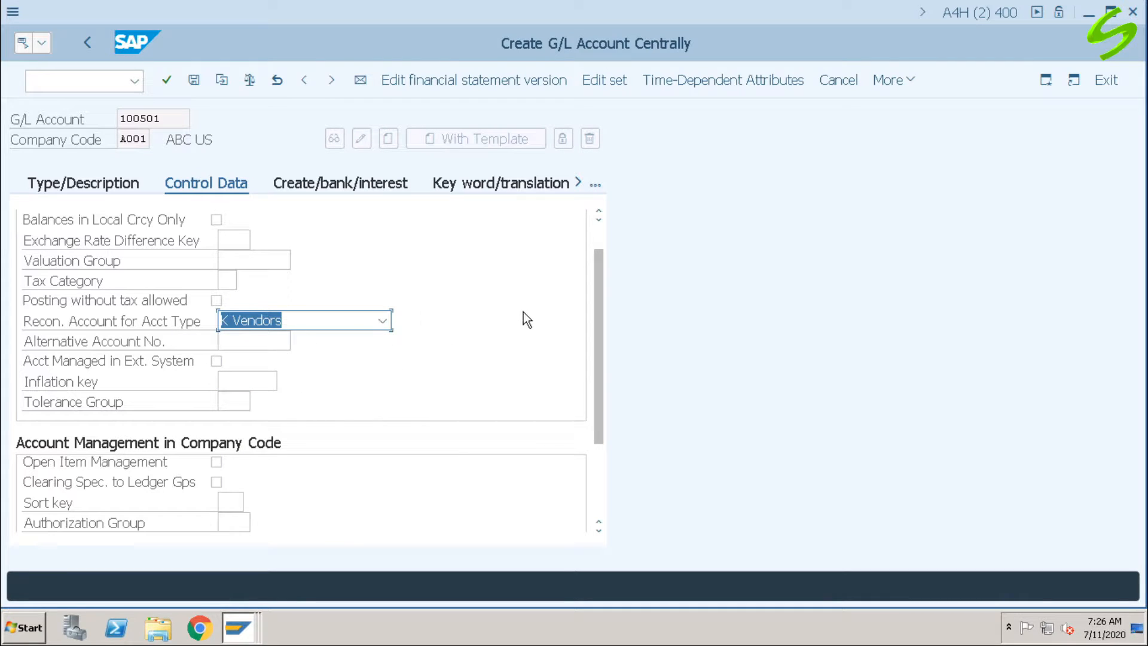
- Set the G/L account's sort key to 012 Vendor number
drag(600, 299, 597, 334)
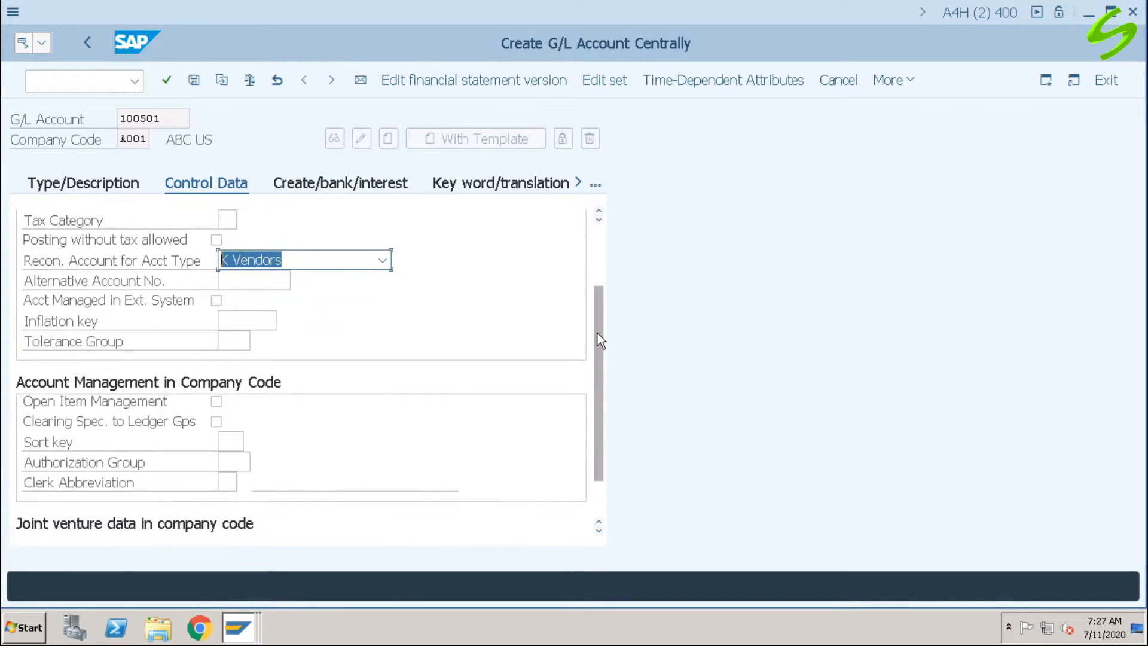
click(231, 441)
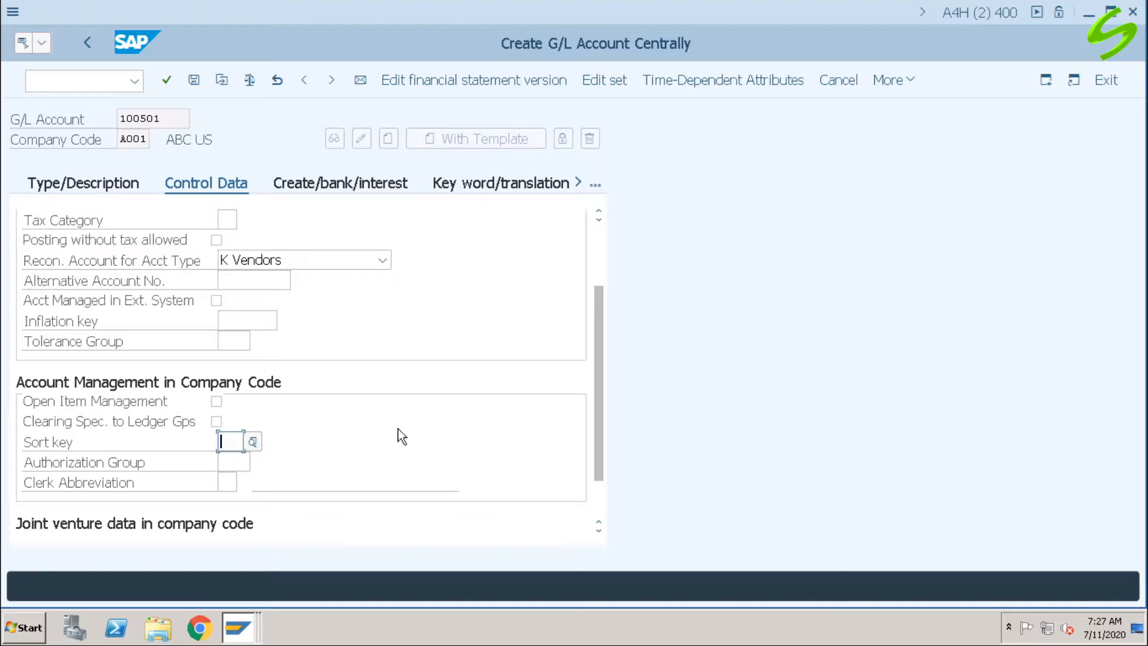
click(253, 442)
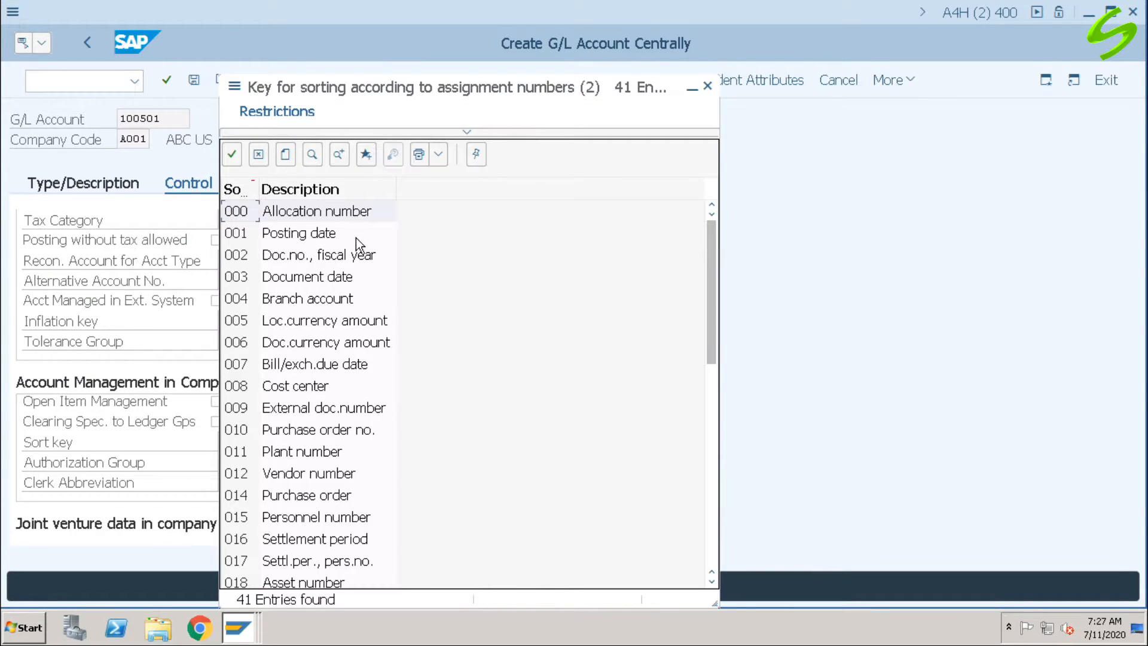
double_click(299, 473)
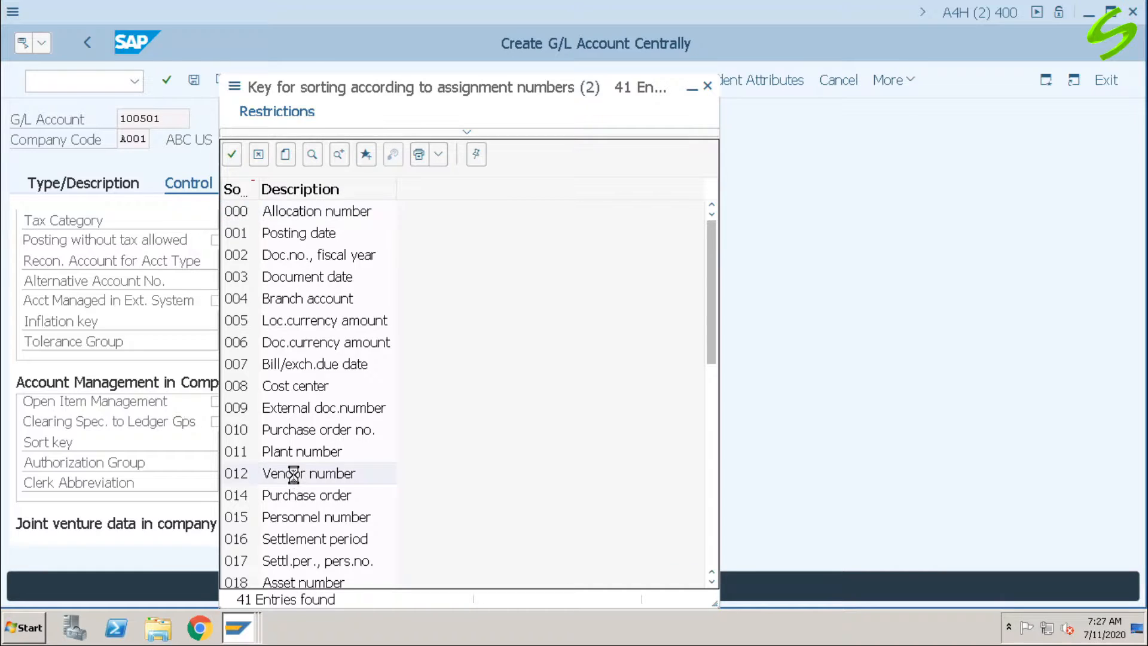
- Assign field status group G067 Reconciliation accounts to the G/L account and save it
drag(602, 347, 604, 235)
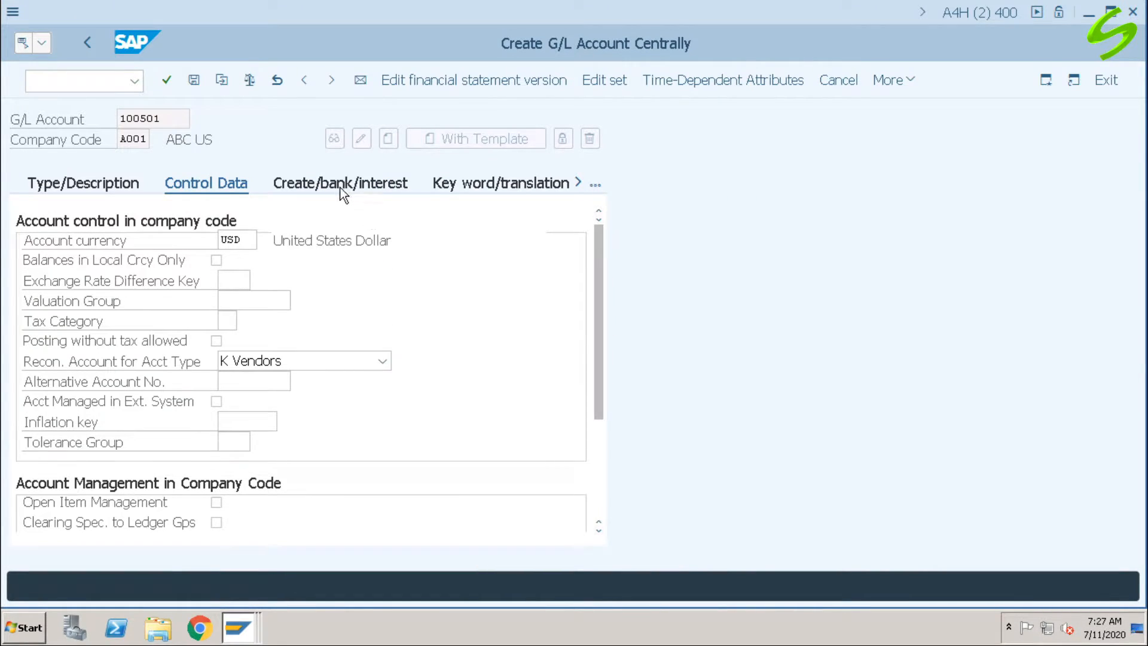
click(280, 187)
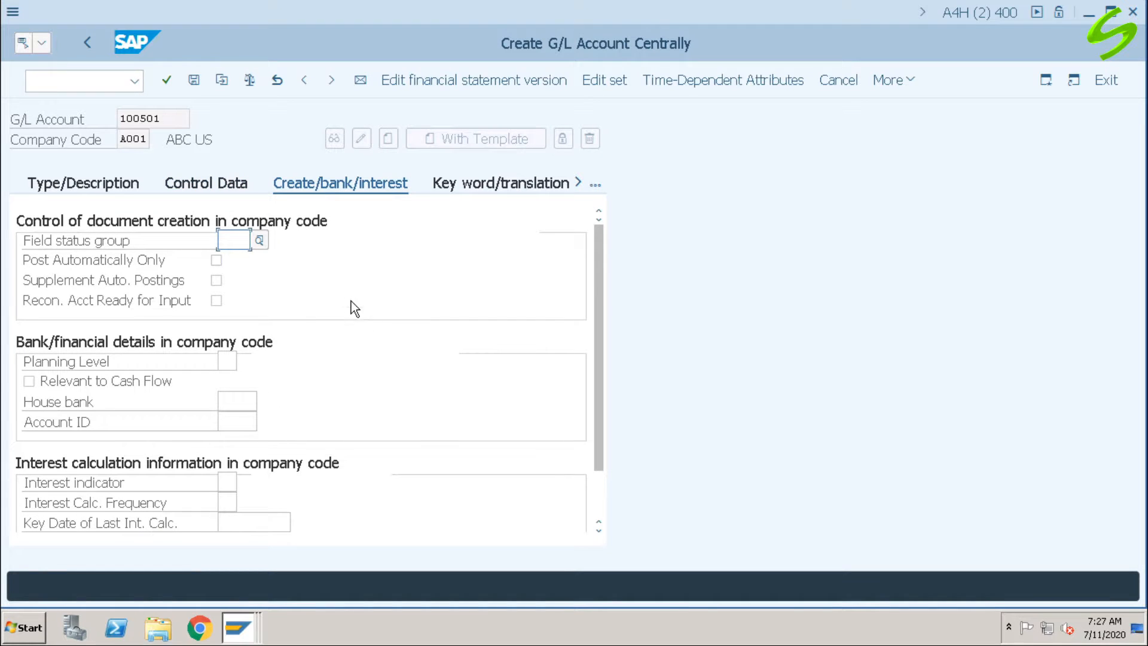
click(261, 241)
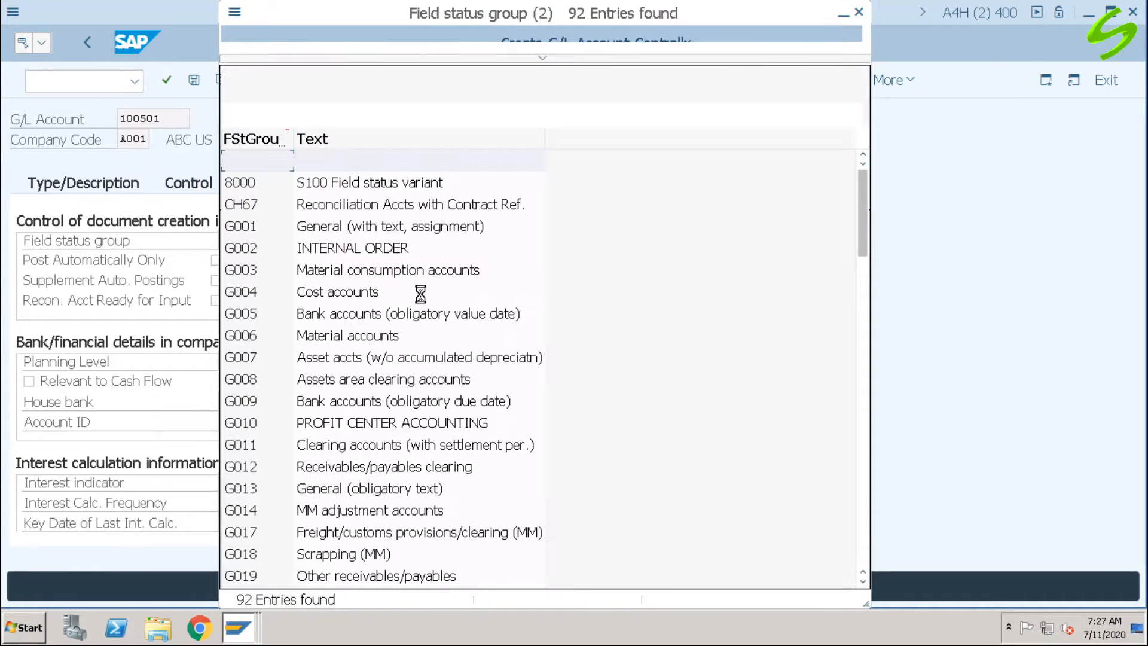
scroll(421, 295, down, 8)
click(299, 490)
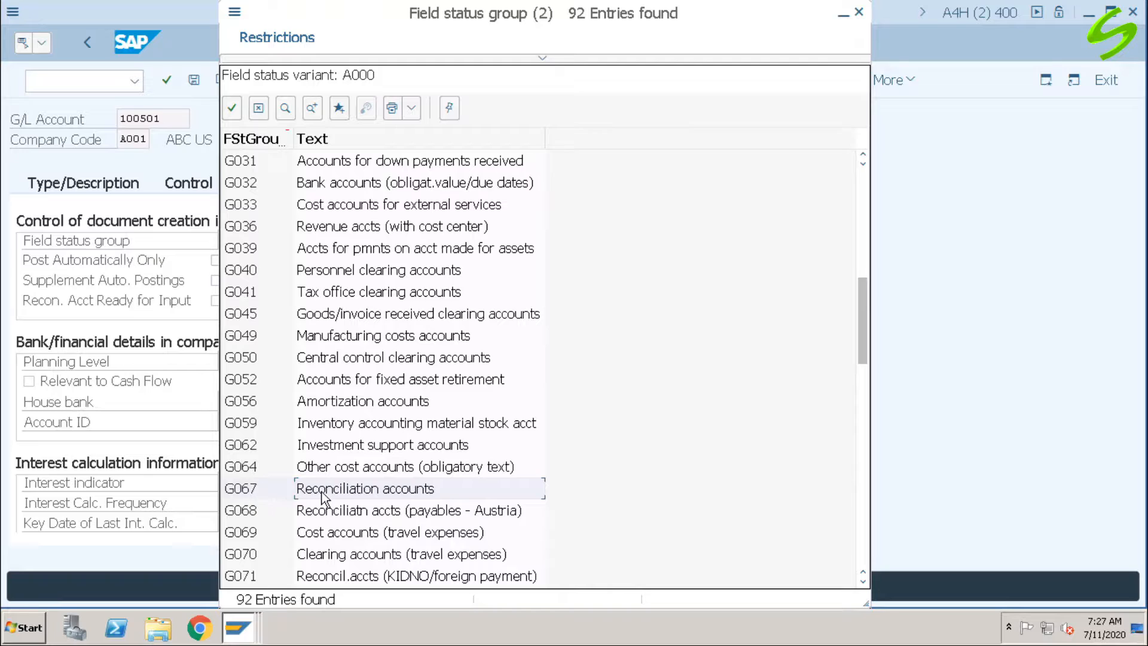
double_click(463, 498)
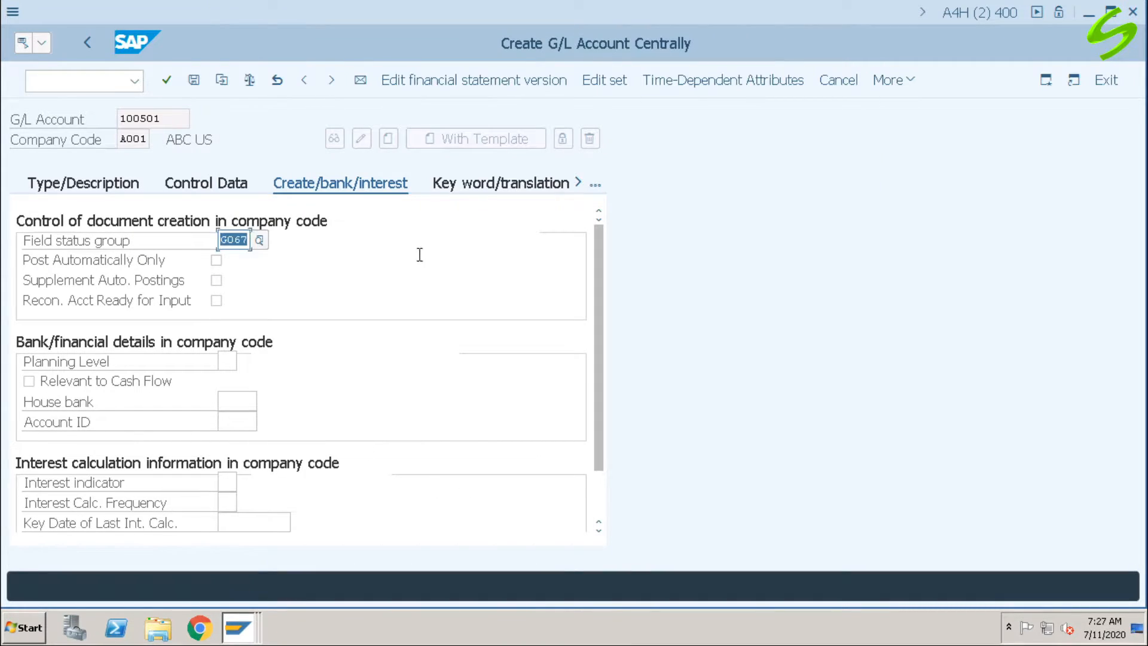
click(195, 81)
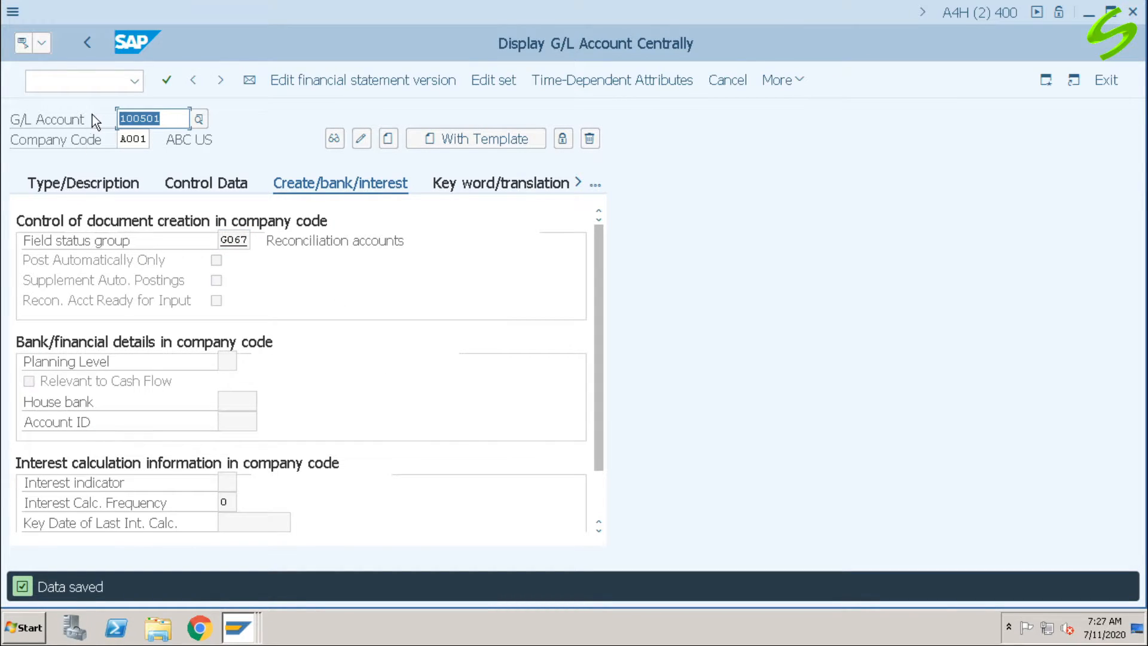
- Return to the supplier creation session and assign 100501 Payables A/C as the vendor's reconciliation account
click(239, 634)
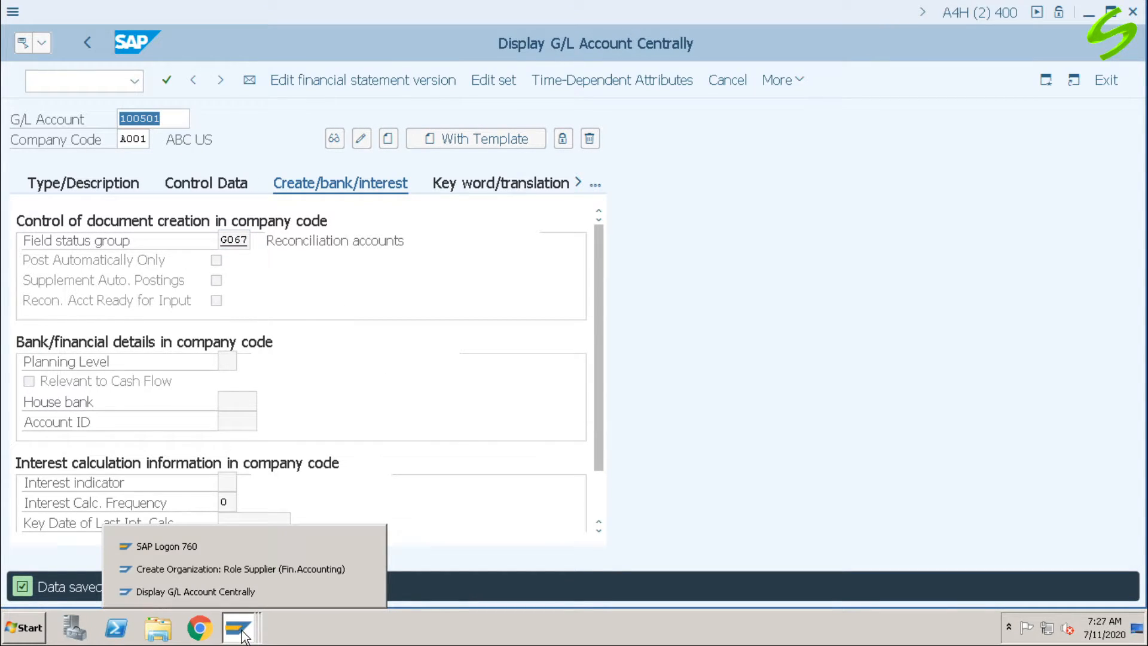
click(258, 571)
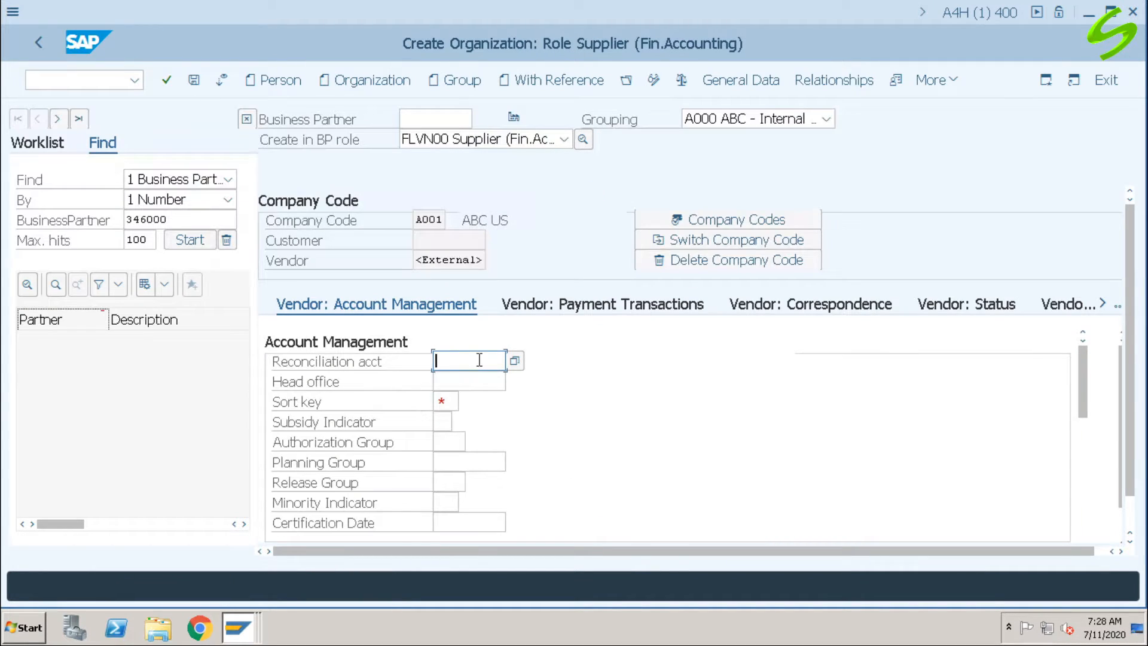
click(514, 361)
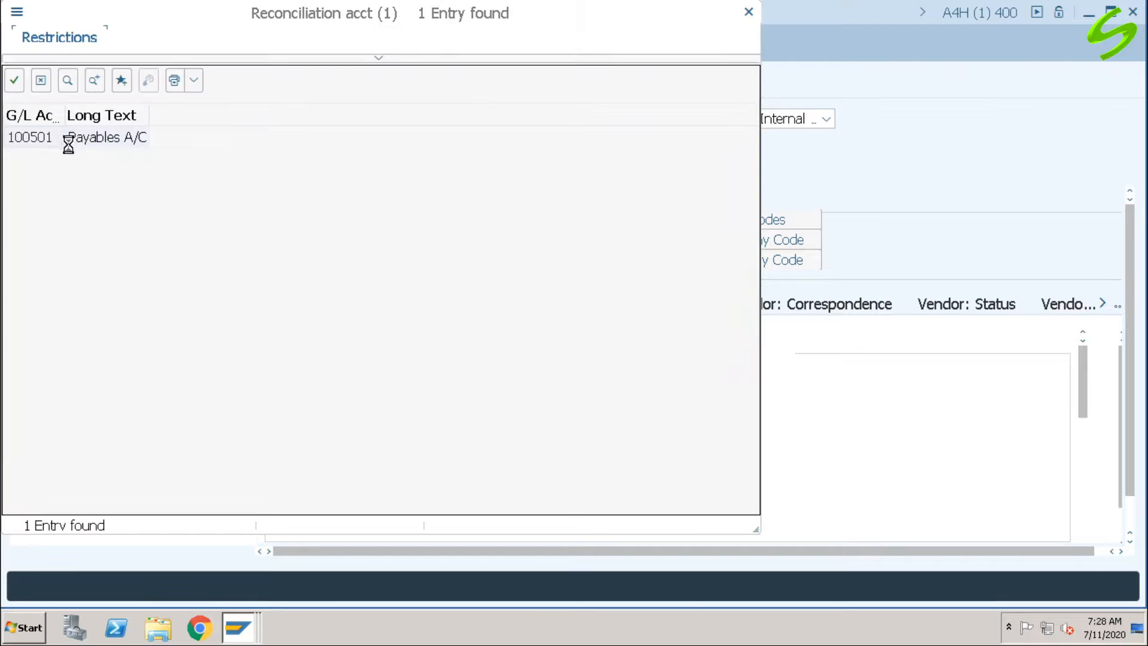
double_click(93, 141)
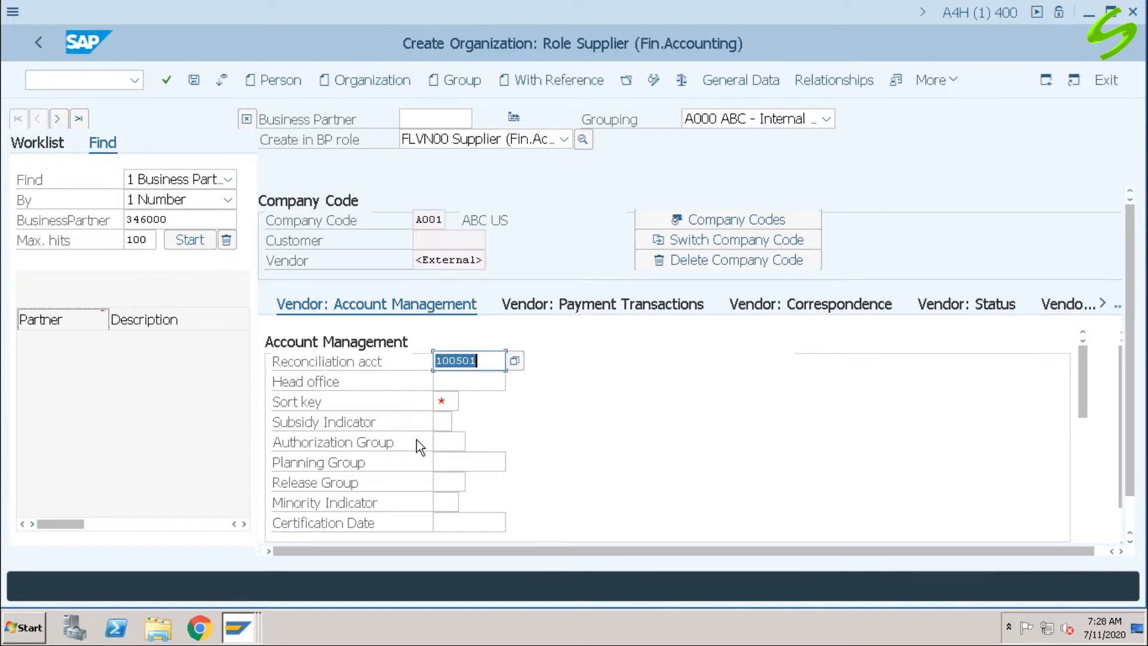
- Set the vendor's sort key to 012 Vendor number in the account management data
click(447, 401)
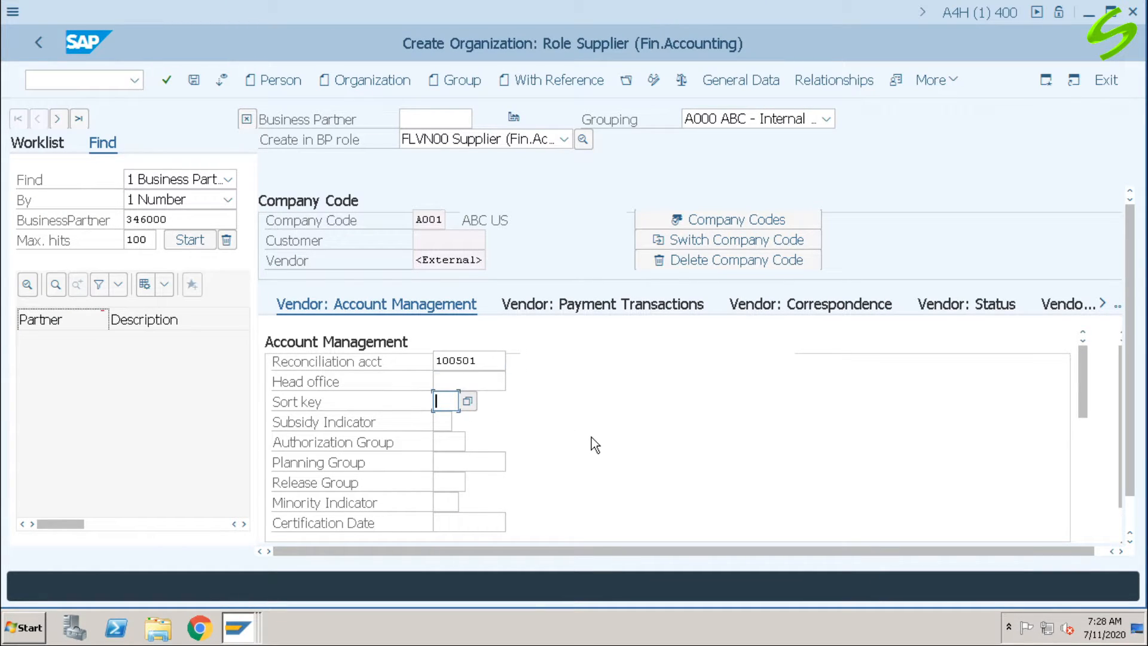
text(012)
key(Return)
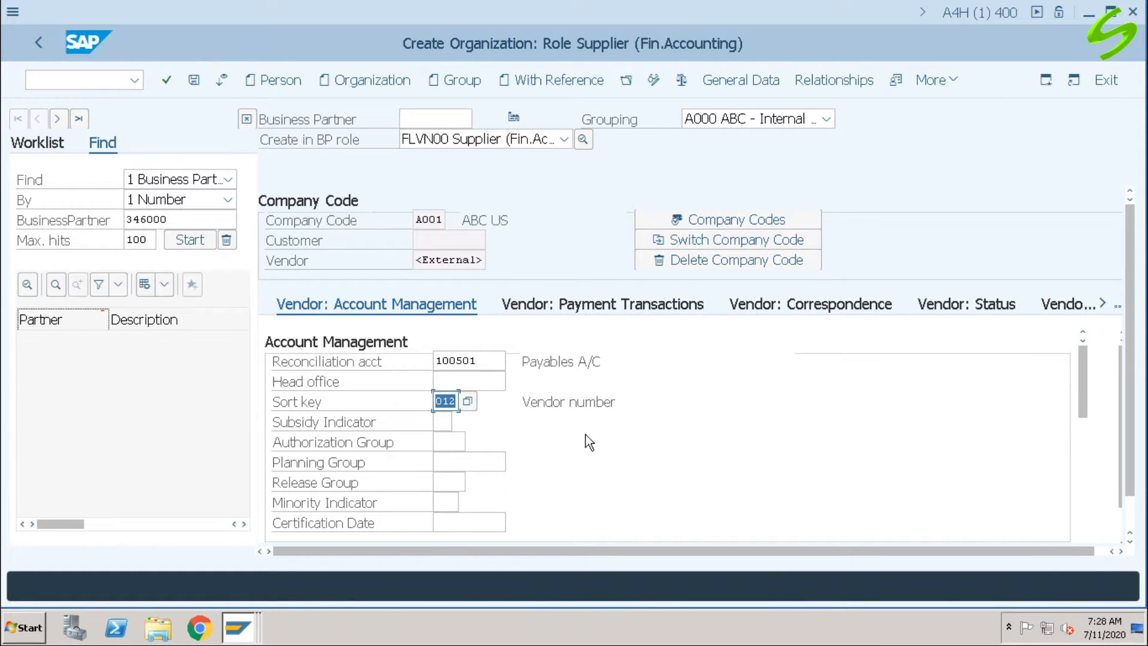
- Review the vendor's payment transactions data for company code A001 and save the new supplier
drag(1081, 373, 1084, 343)
click(609, 307)
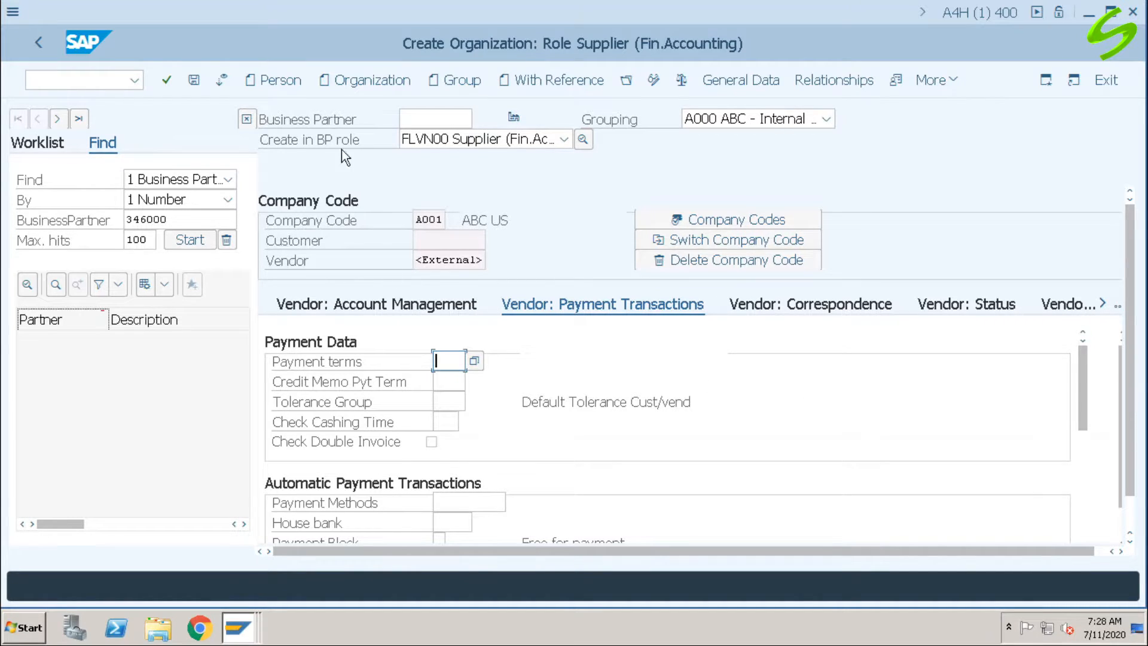
click(195, 82)
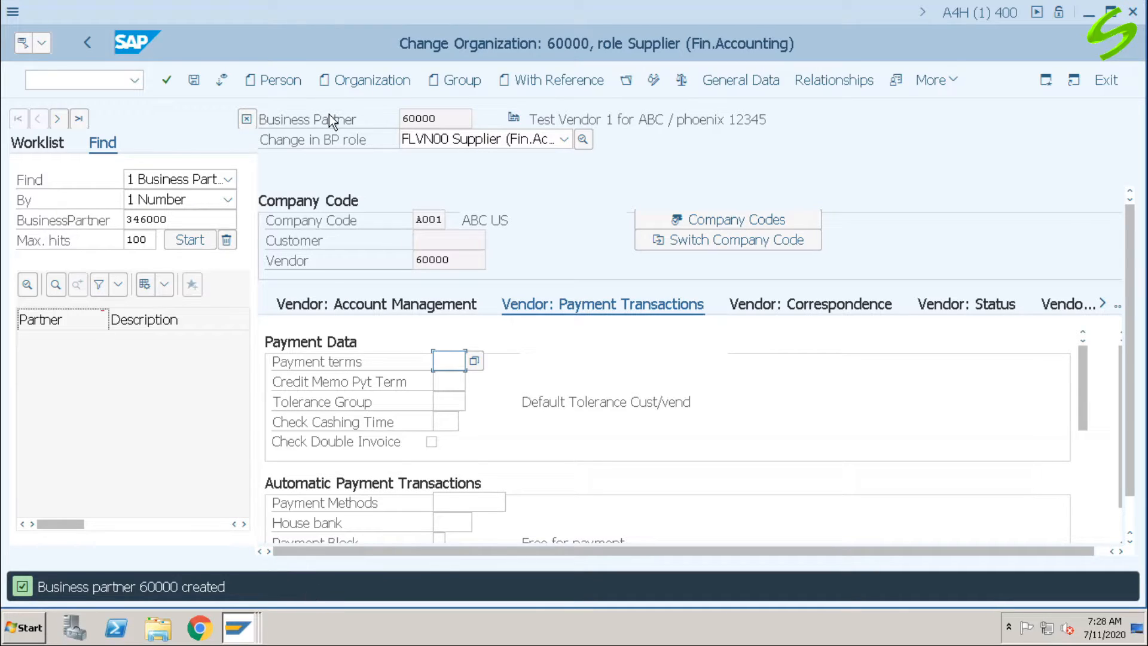
- Compare the saved supplier's business partner and vendor numbers, and display the partner with transaction BUP3
double_click(444, 120)
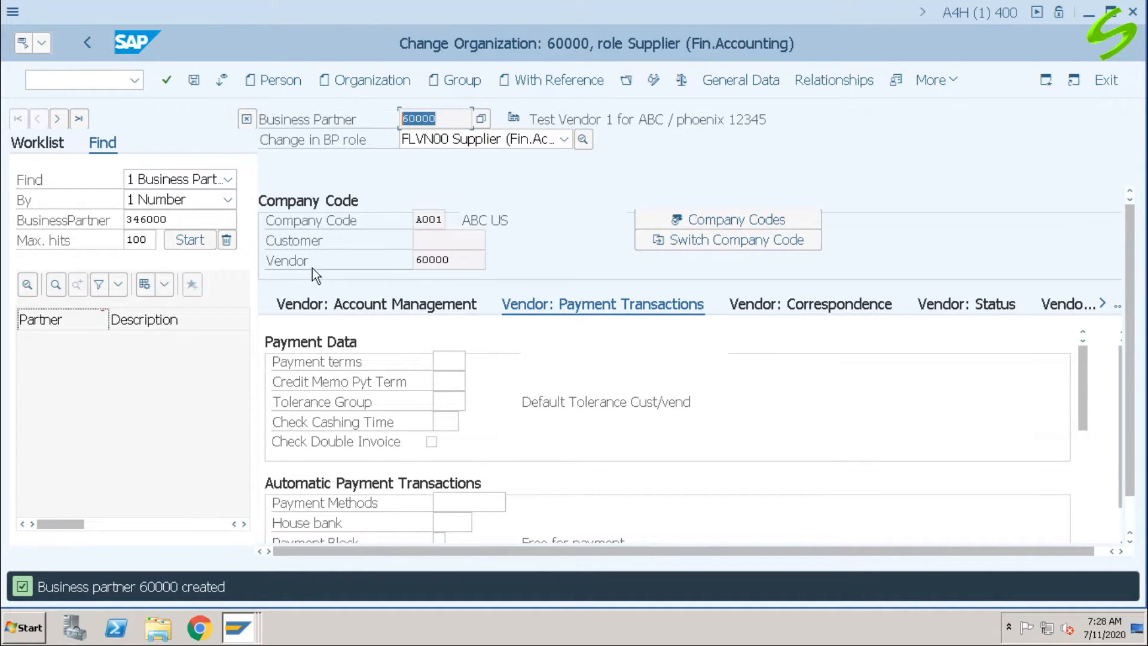
double_click(451, 261)
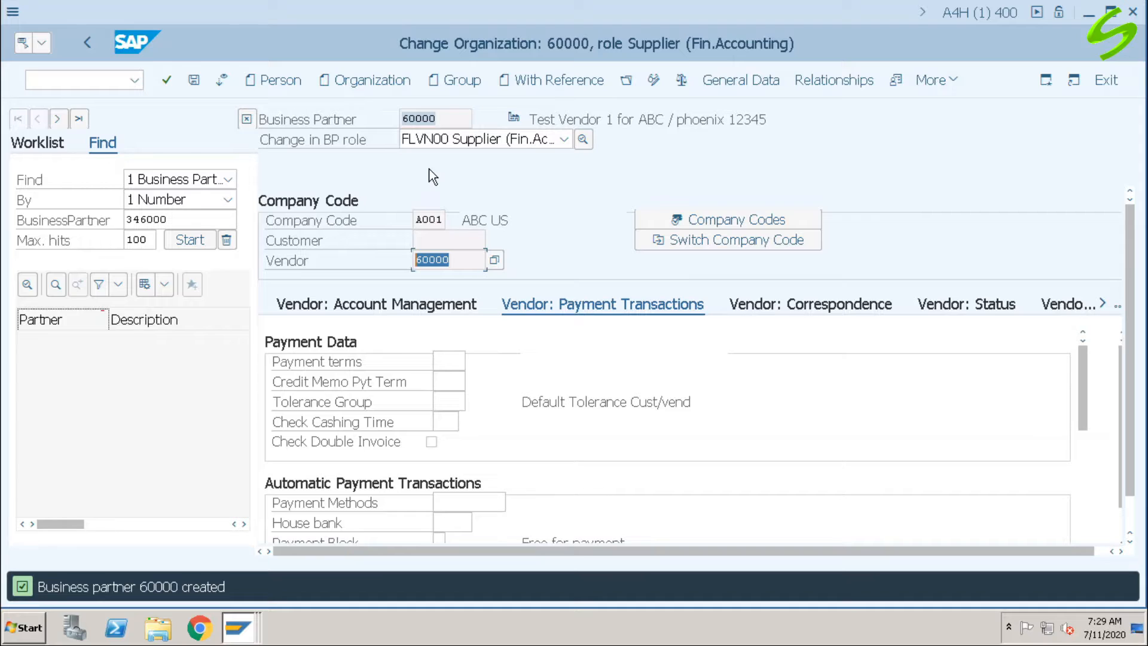
click(567, 201)
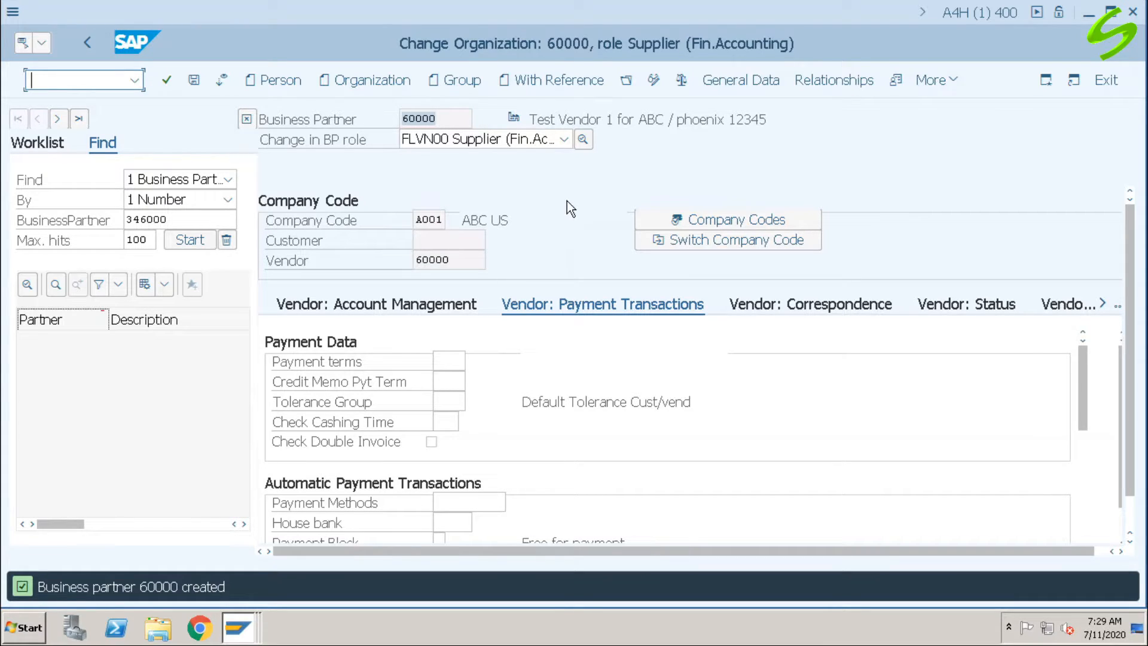
text(/nbup3)
key(Return)
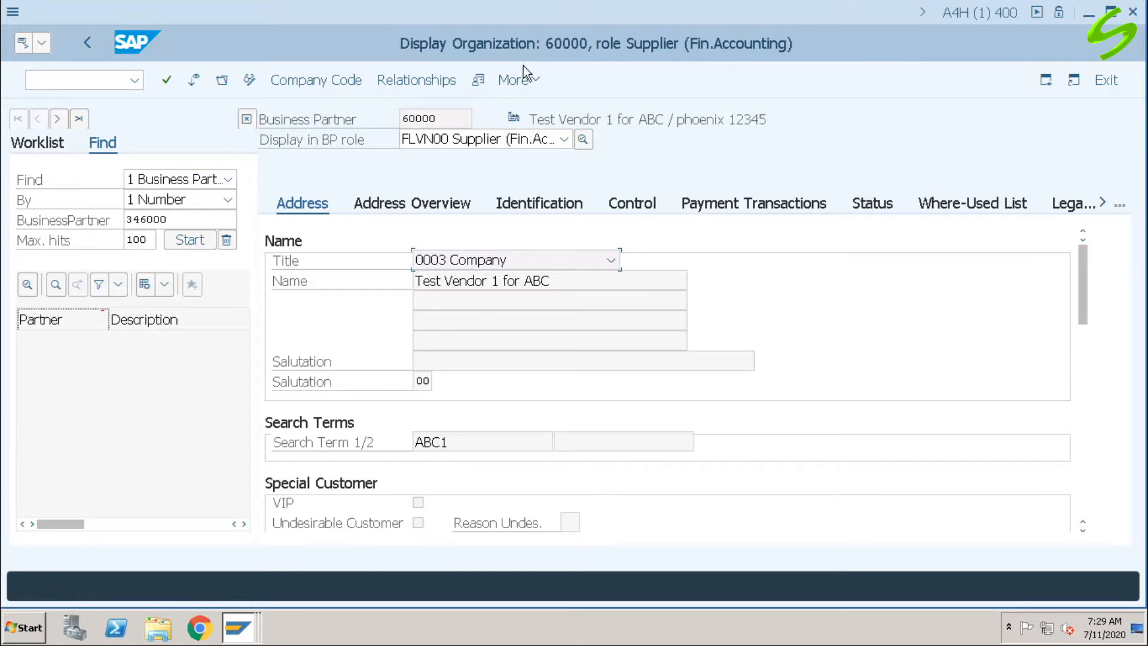
click(472, 141)
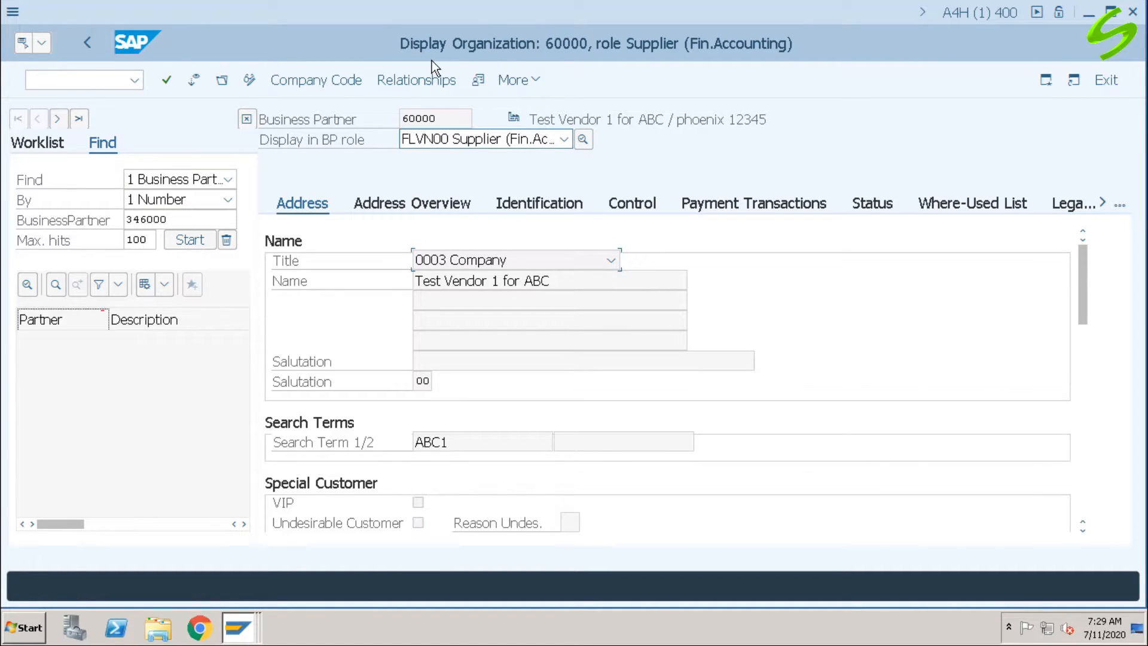
- Find Test Vendor 1 for ABC by its business partner number in transaction BP and open its record
key(ctrl+slash)
text(/)
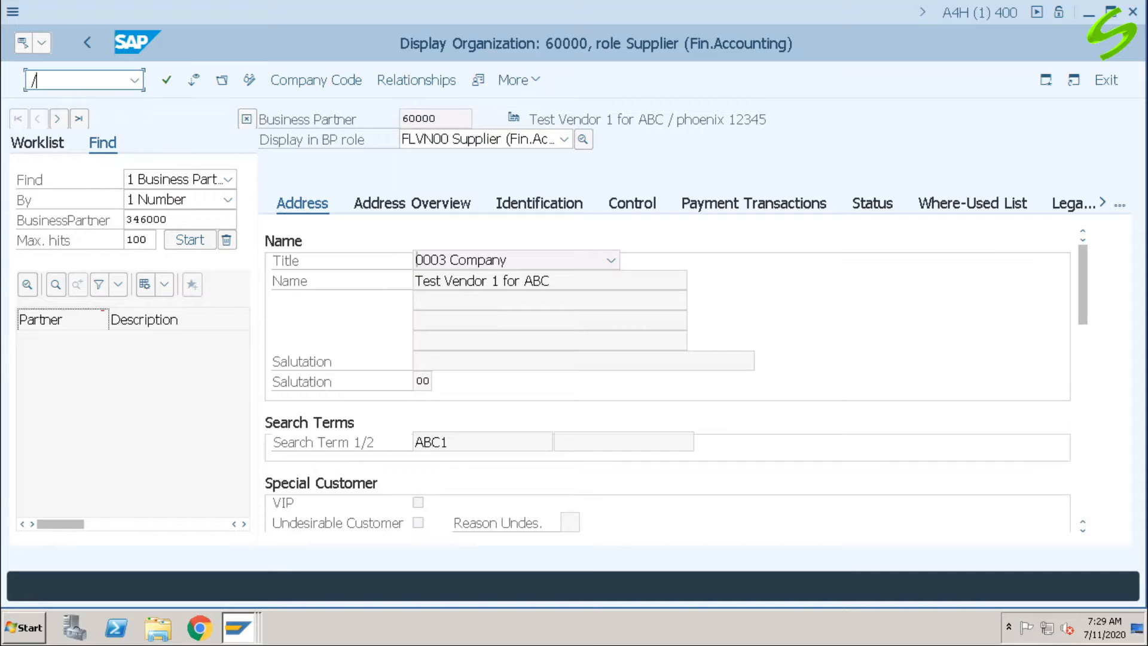
text(nbp)
key(Return)
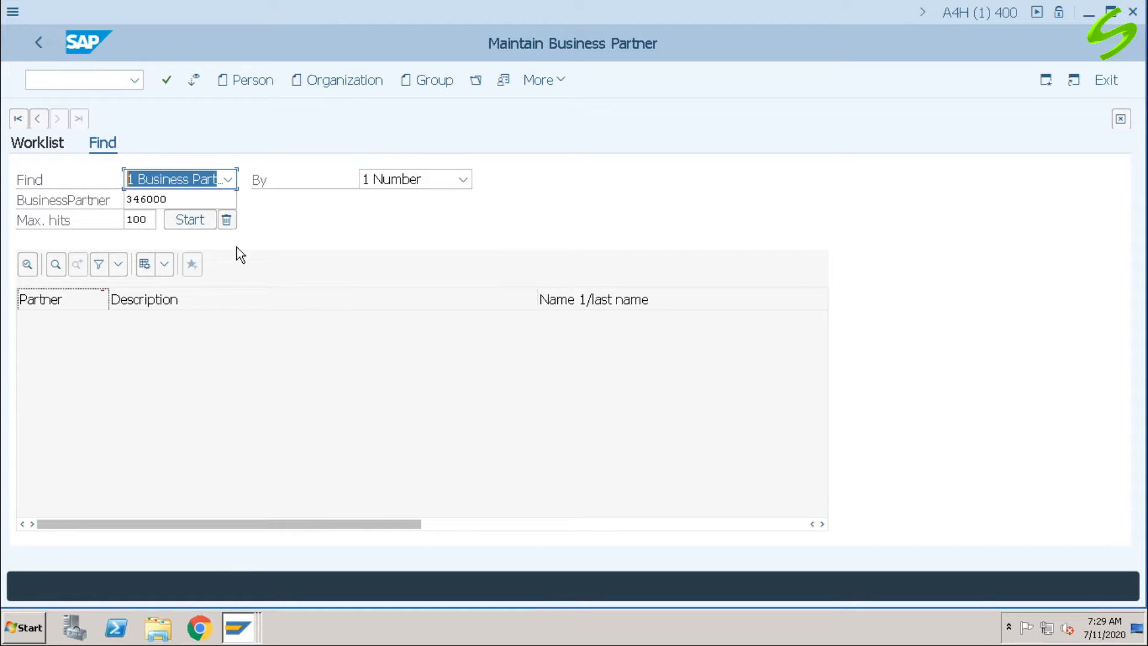
key(Tab)
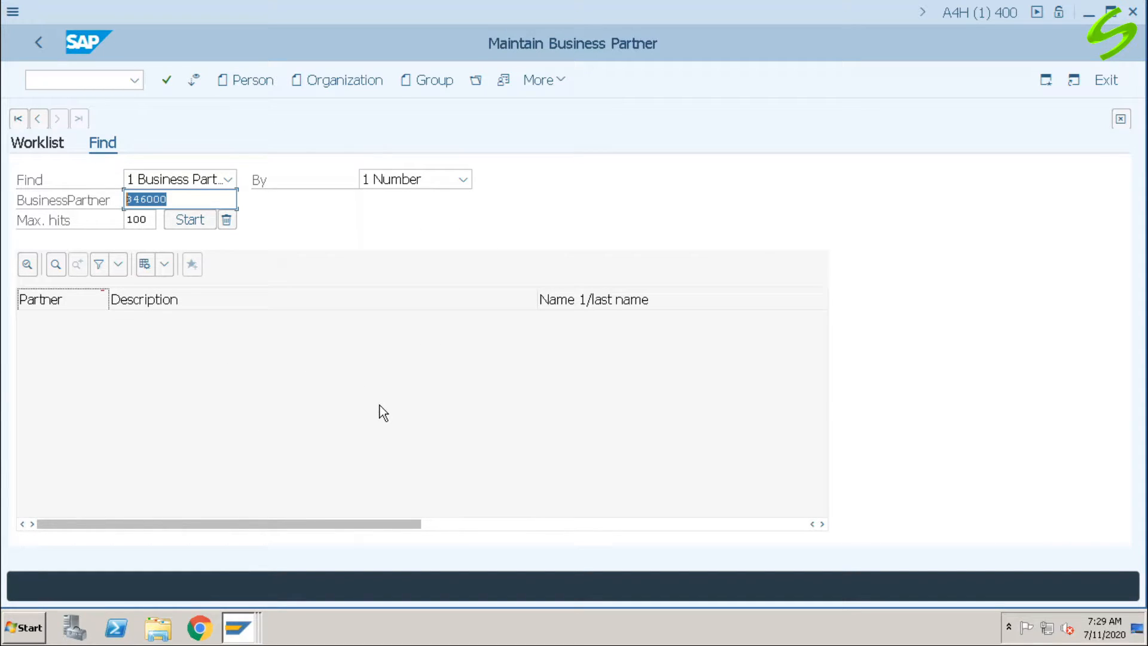
text(60000)
key(Return)
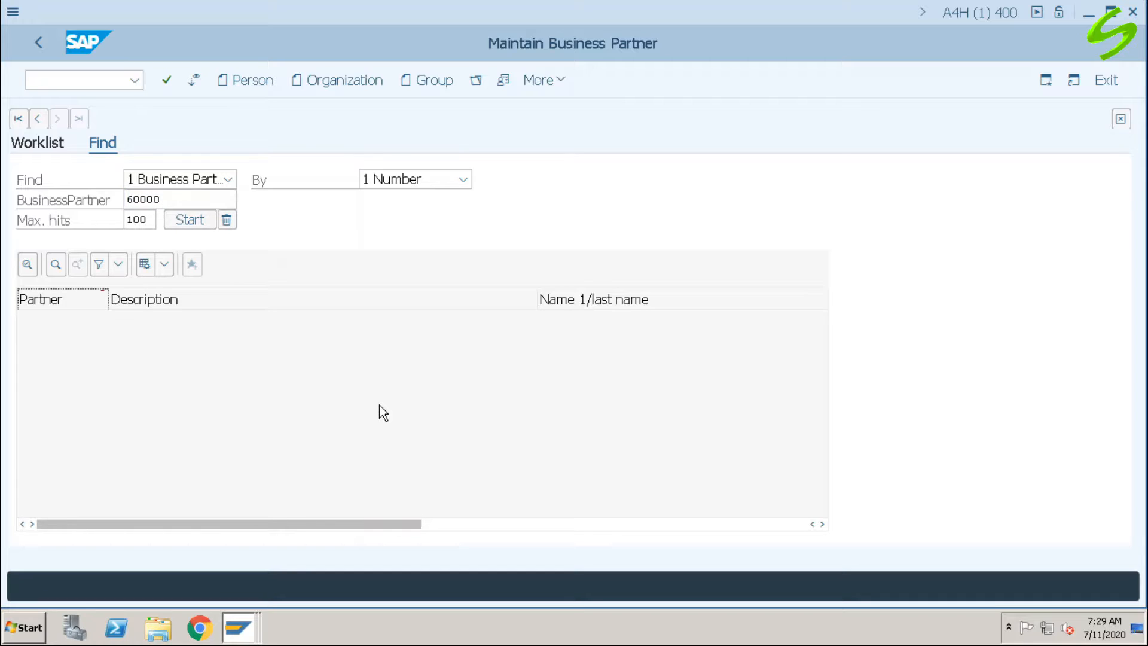
double_click(101, 327)
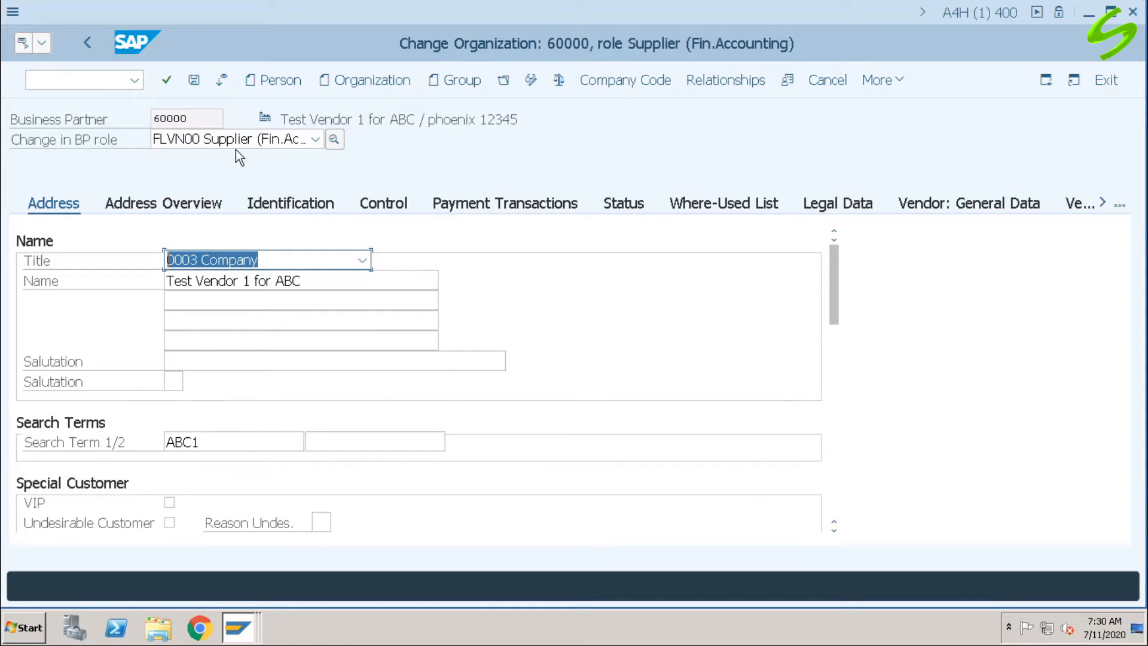
- Restart transaction BP, clear the business partner number search and leave the Find area for direct partner entry
click(95, 43)
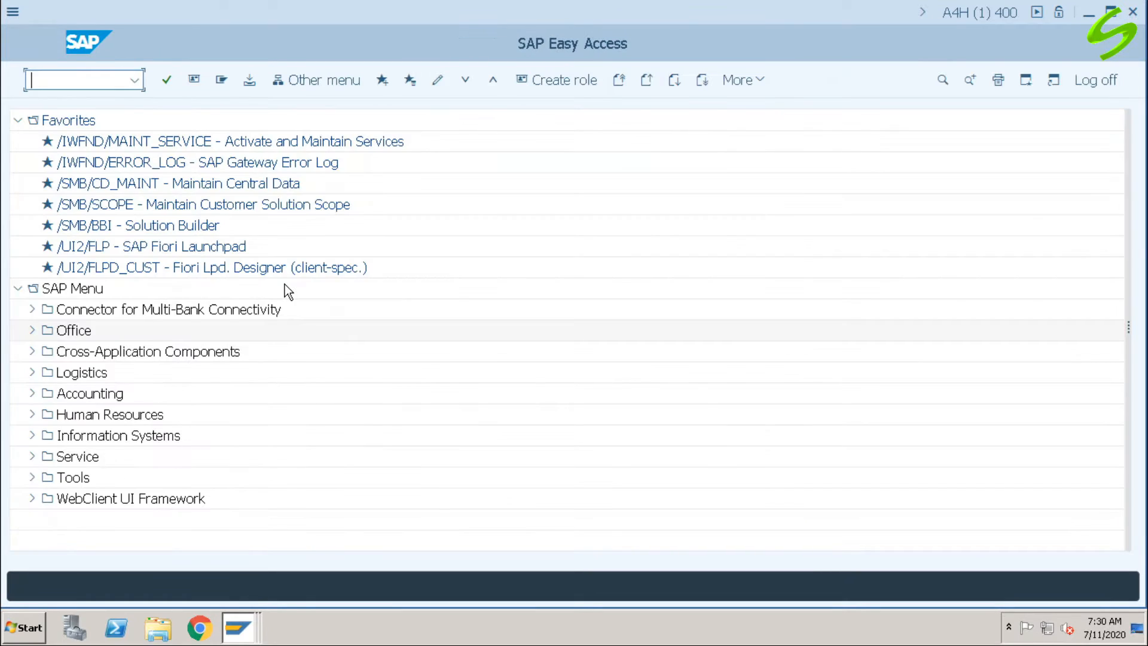
text(bp)
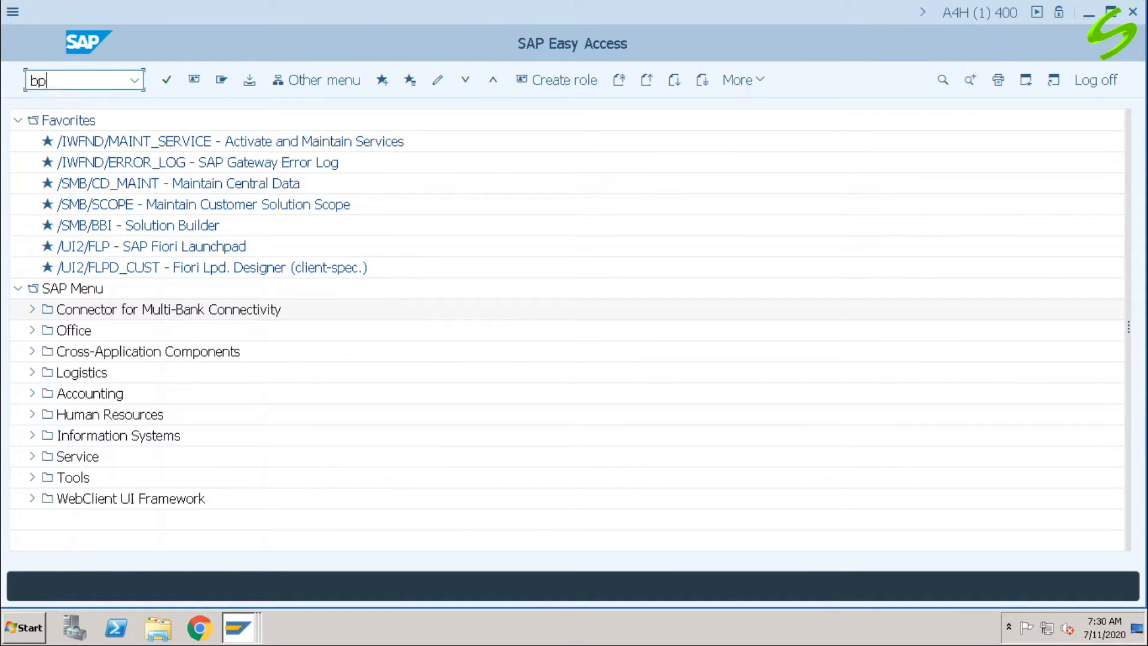
key(Return)
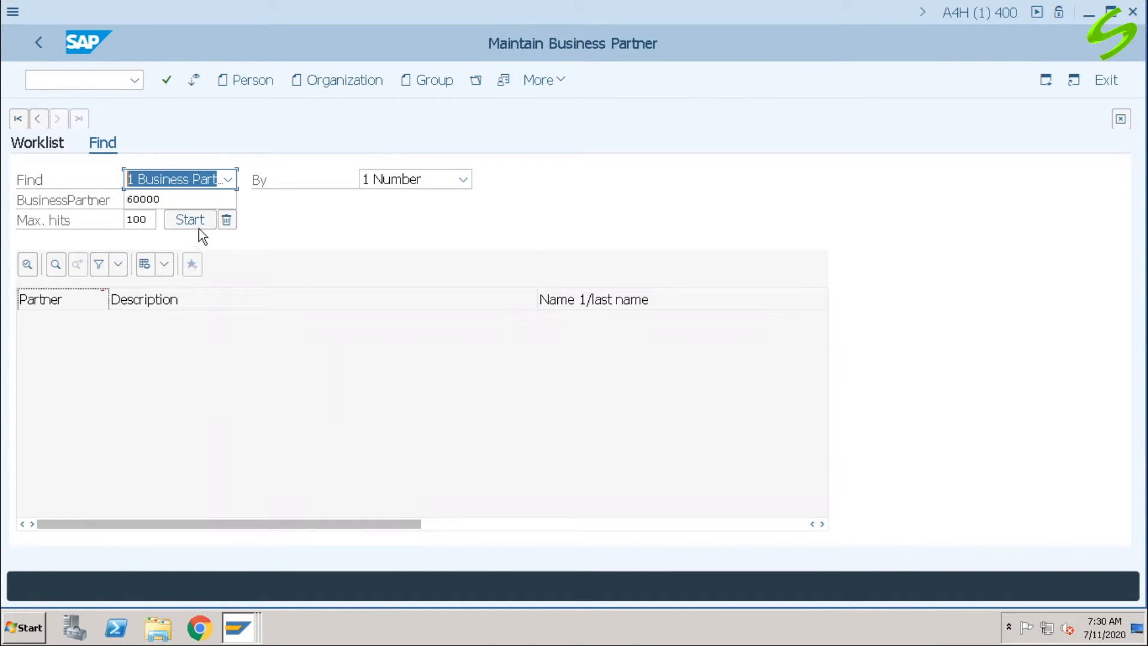
drag(127, 200, 298, 208)
key(BackSpace)
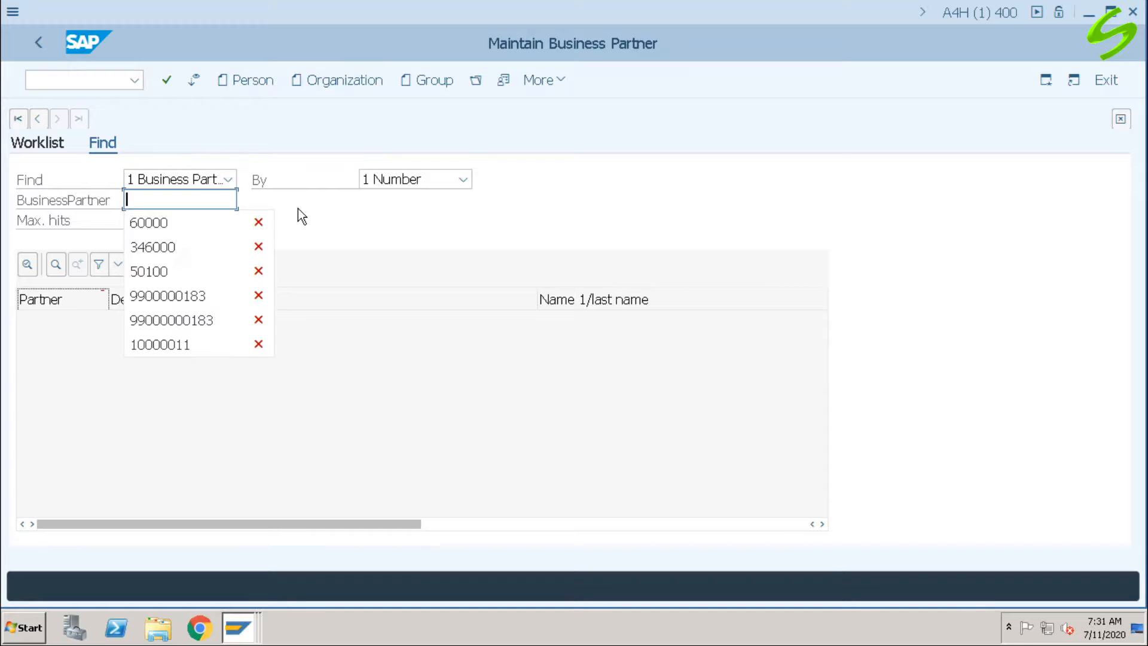
click(298, 208)
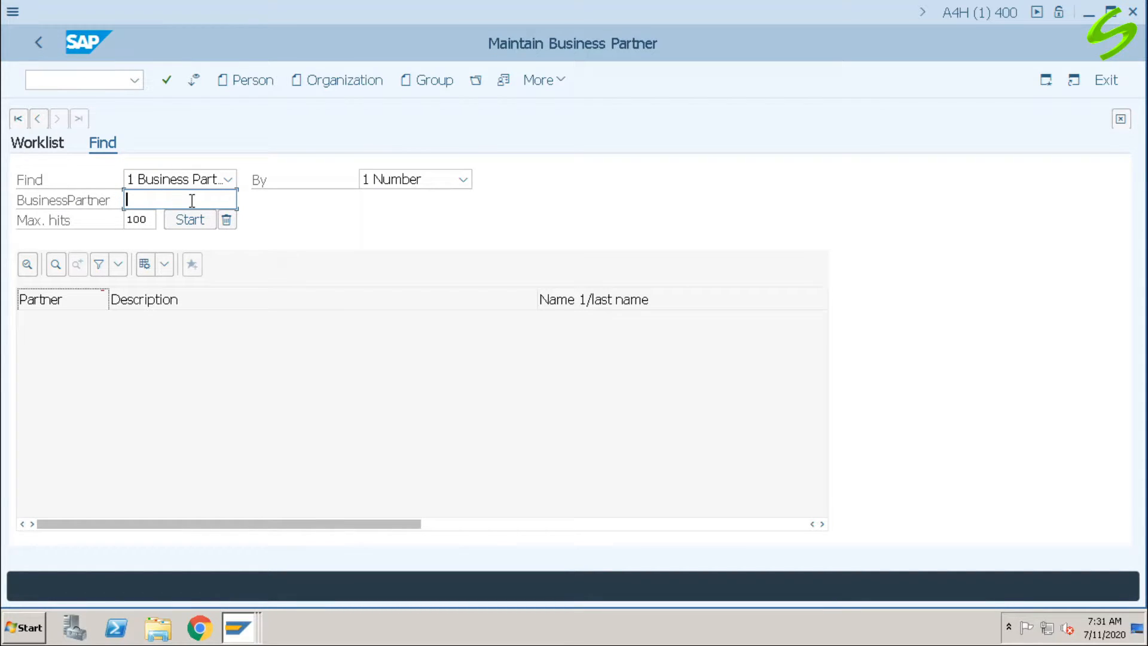
key(F3)
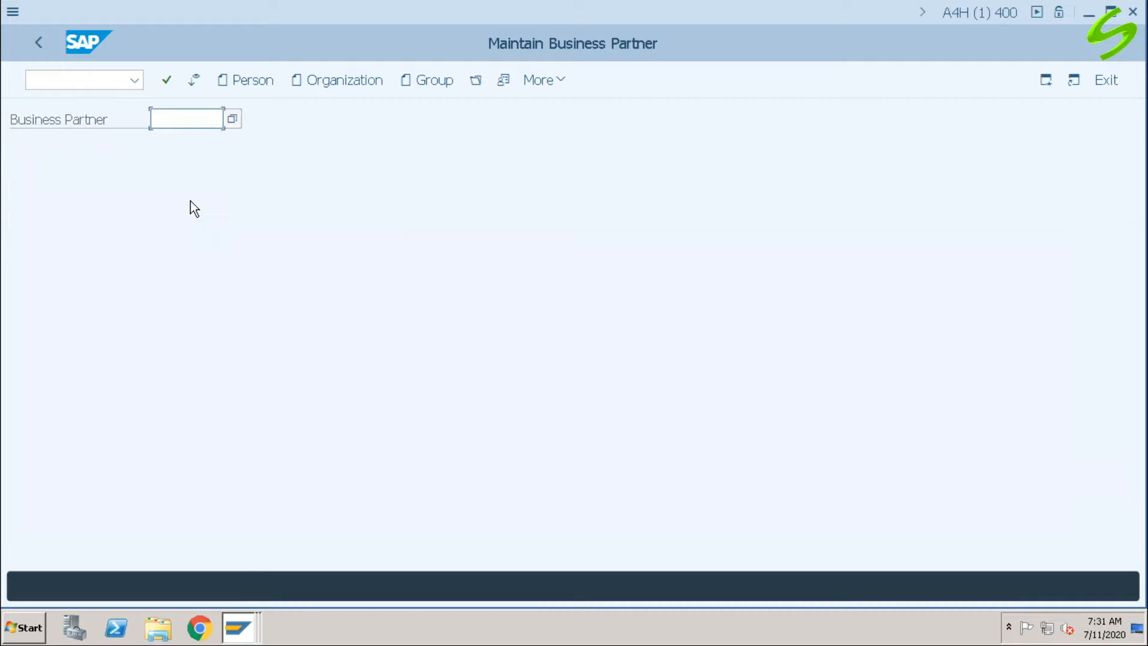
- Search the business partner value help under Partners, General with search term 1 set to abc1
click(232, 120)
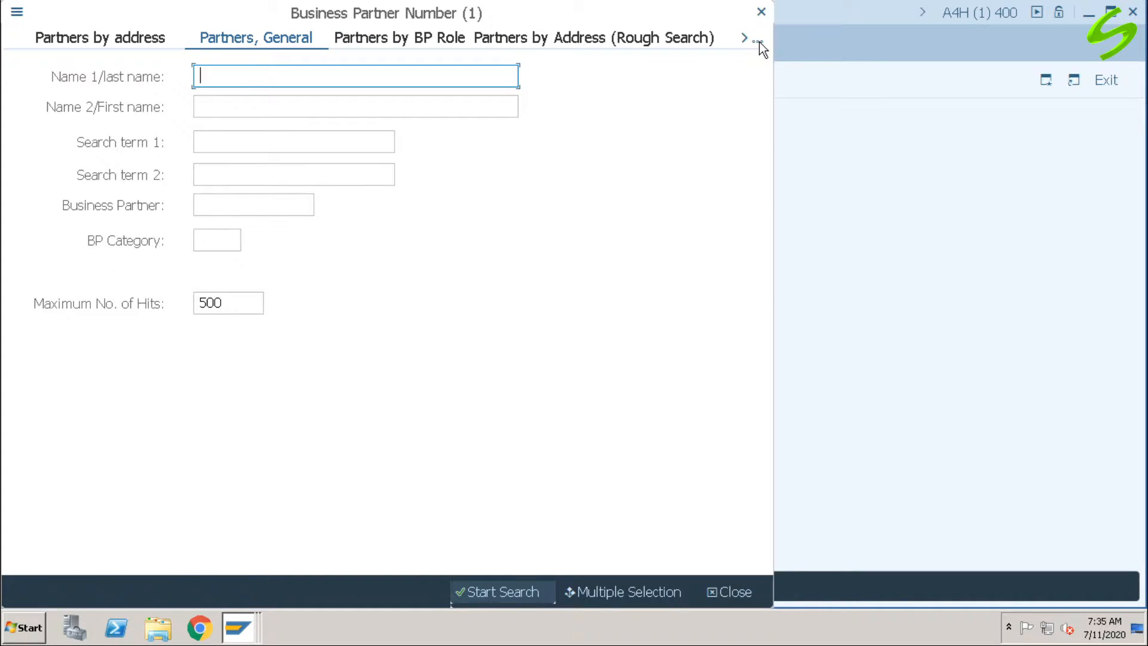
click(757, 40)
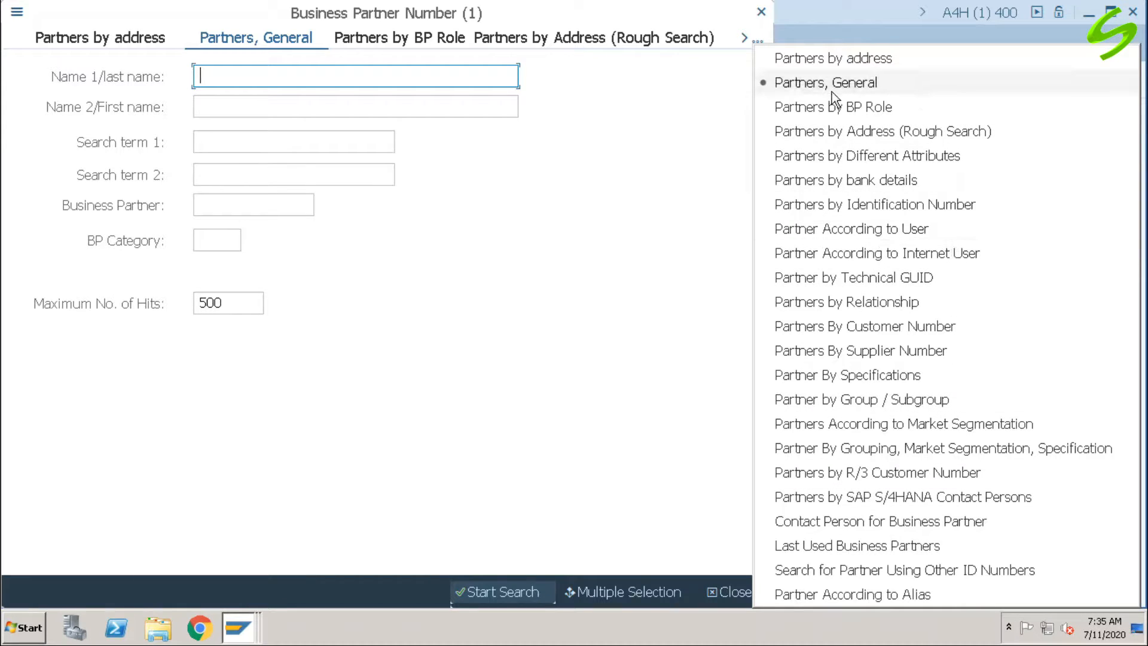
click(266, 79)
click(235, 135)
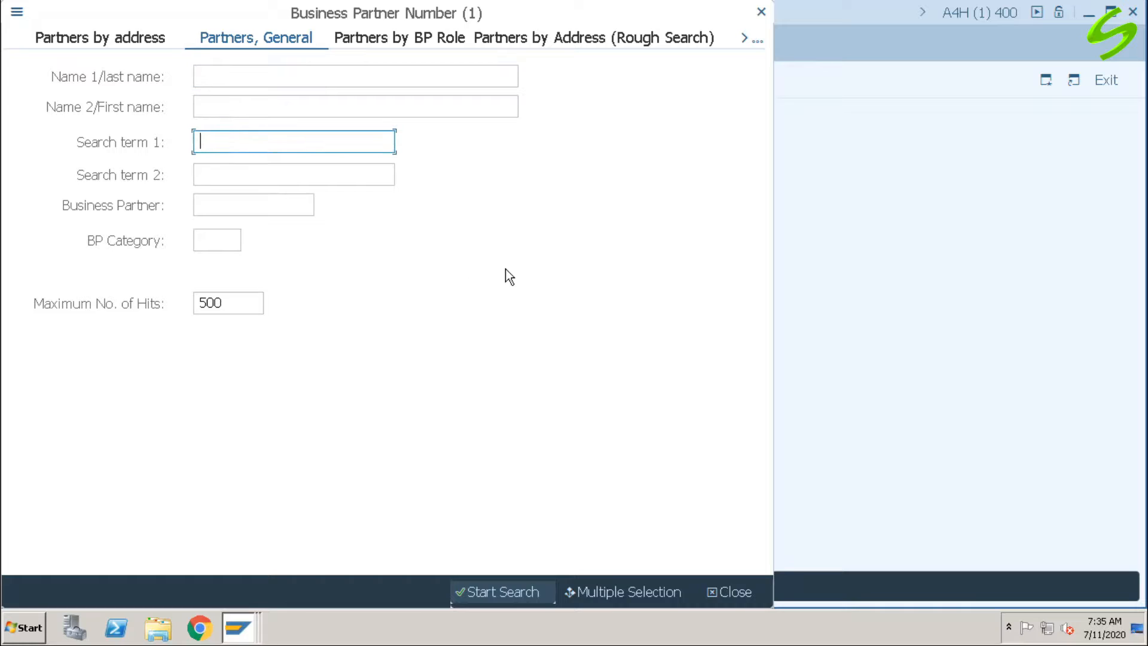
text(abc)
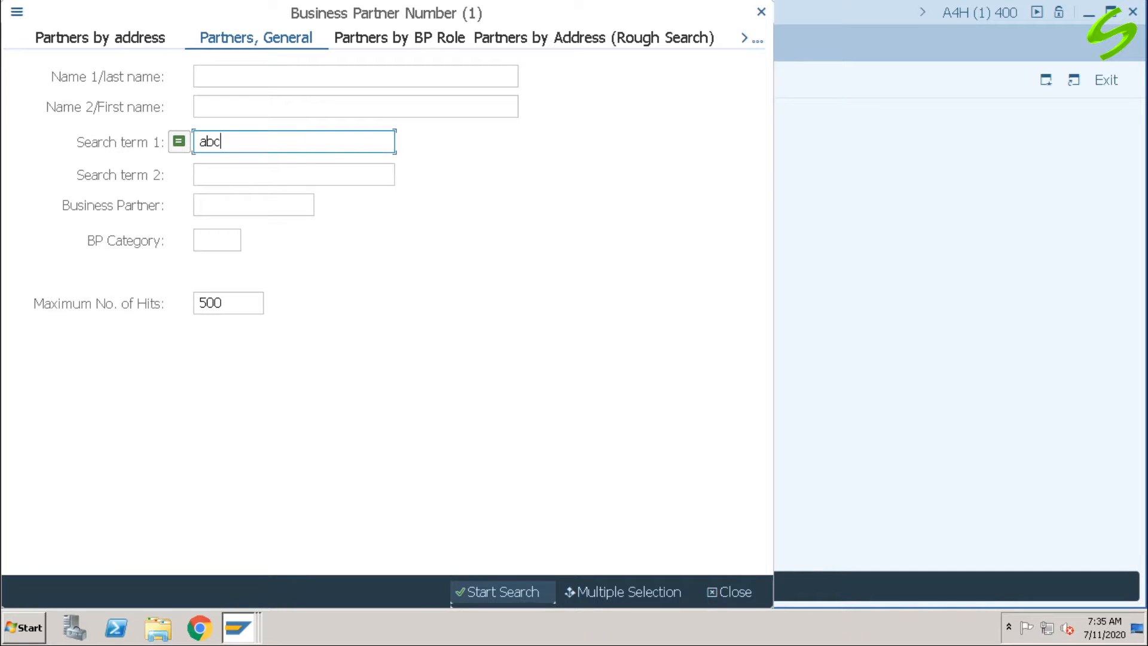
text(1)
key(Return)
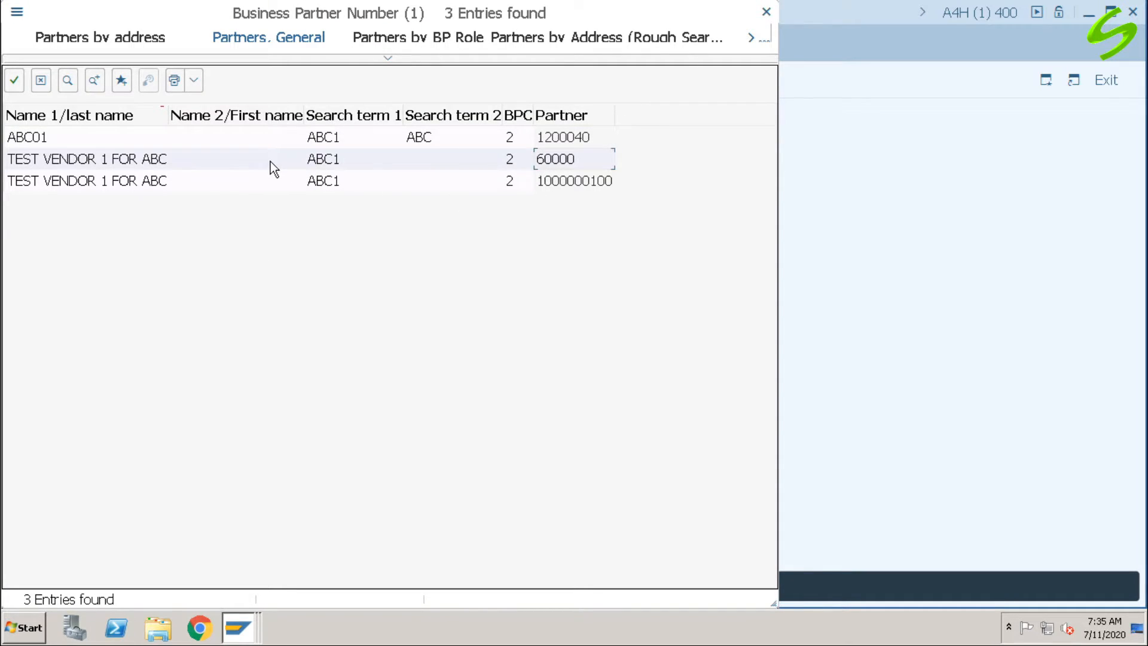
- Replace the search term with the name pattern *abc* and open the first Test Vendor 1 for ABC from the results
click(382, 57)
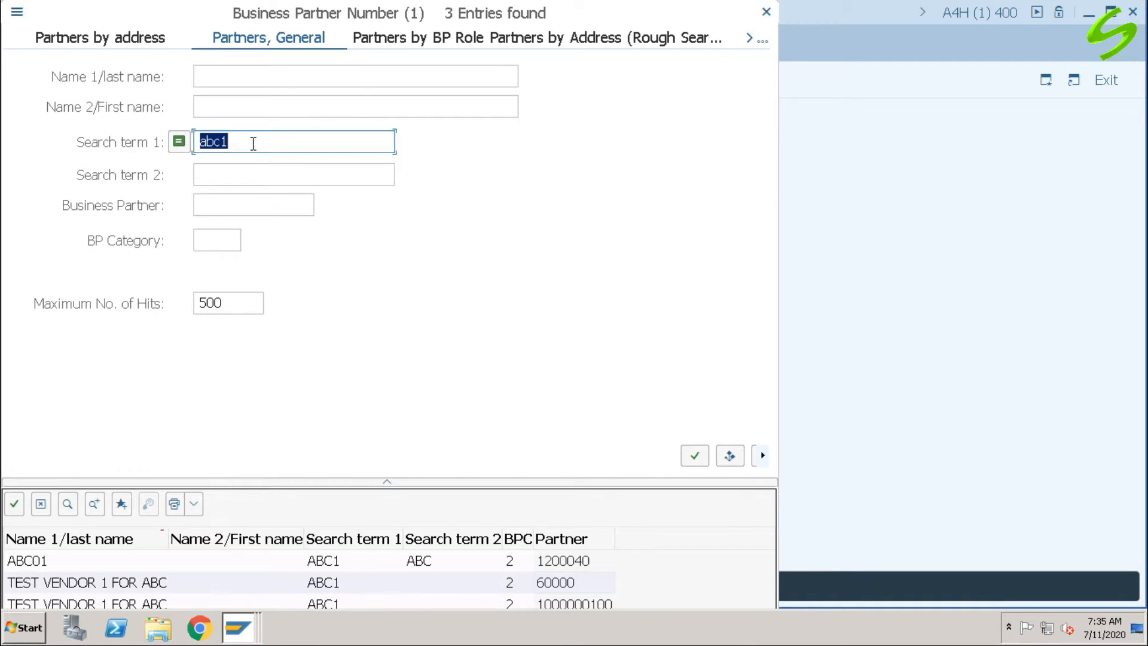
key(BackSpace)
click(249, 77)
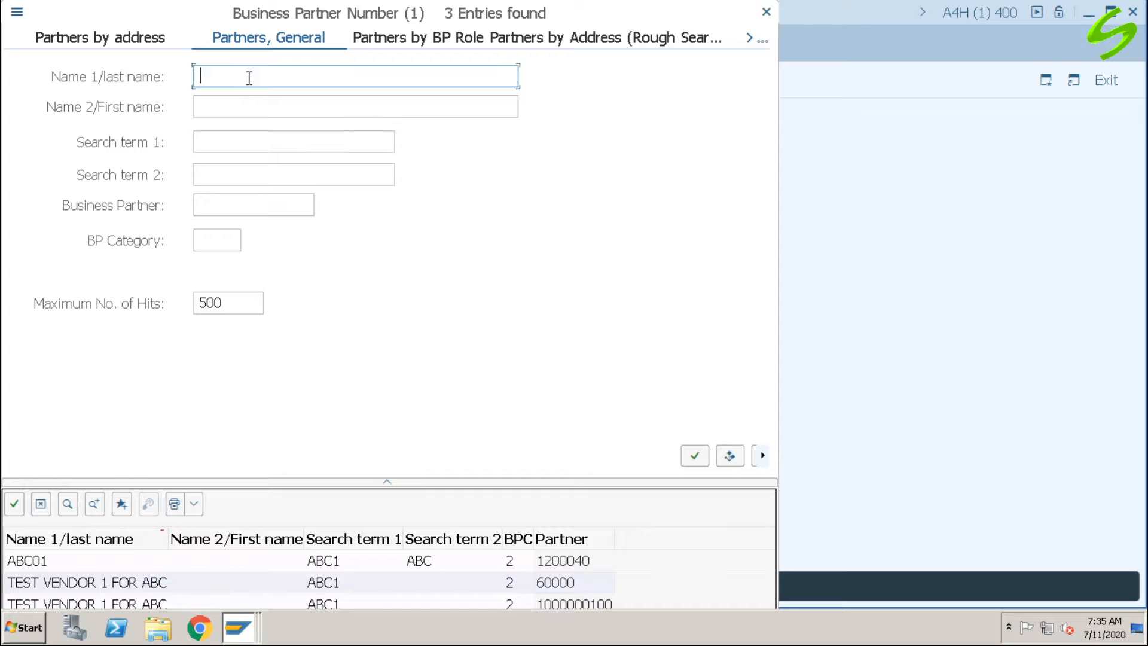
text(*abc*)
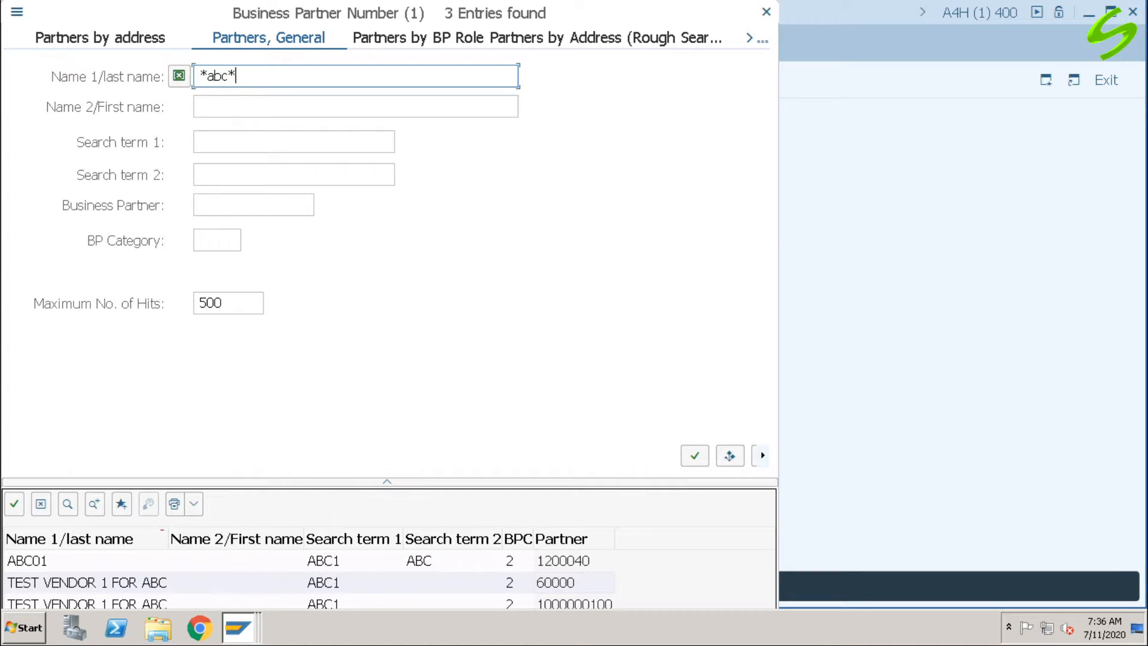
key(Return)
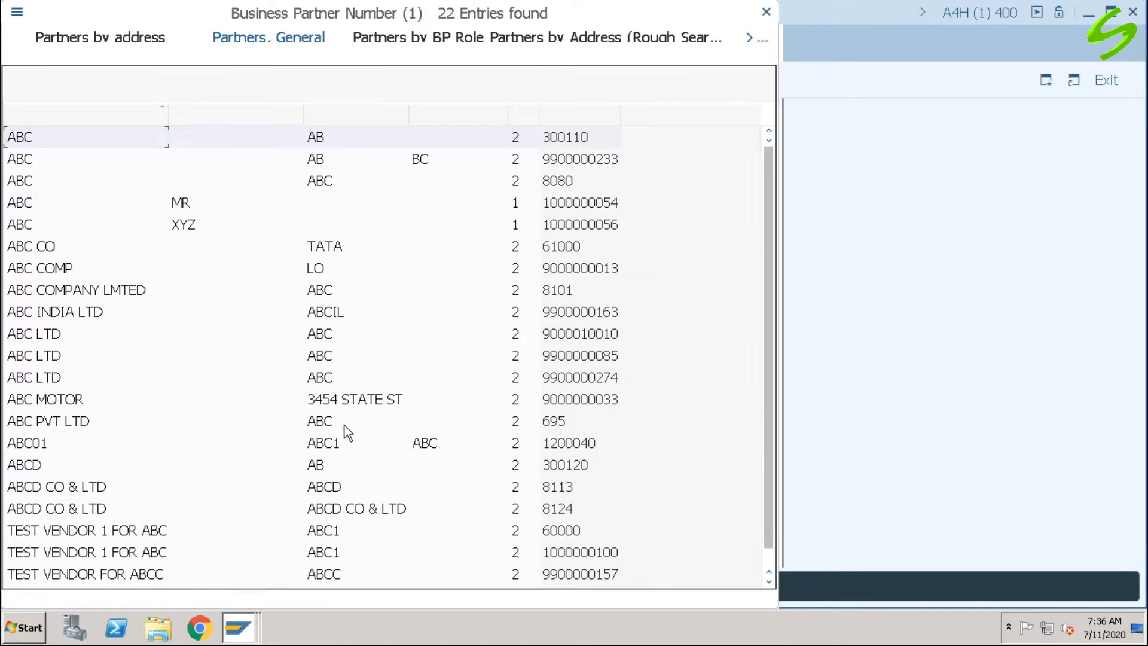
click(328, 534)
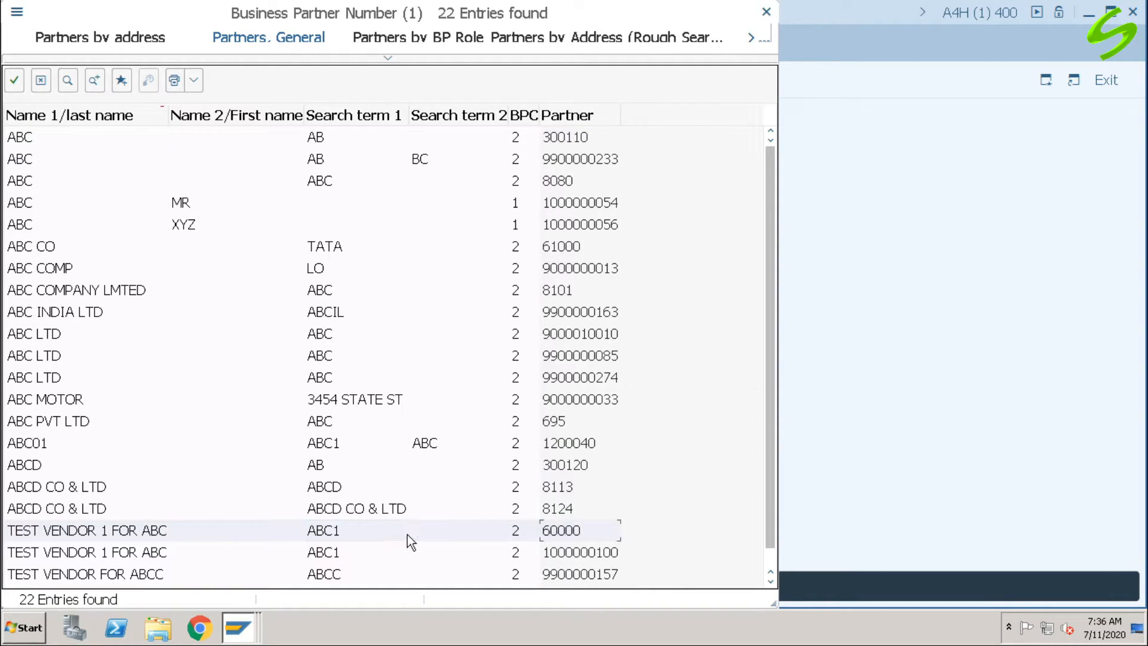
double_click(403, 533)
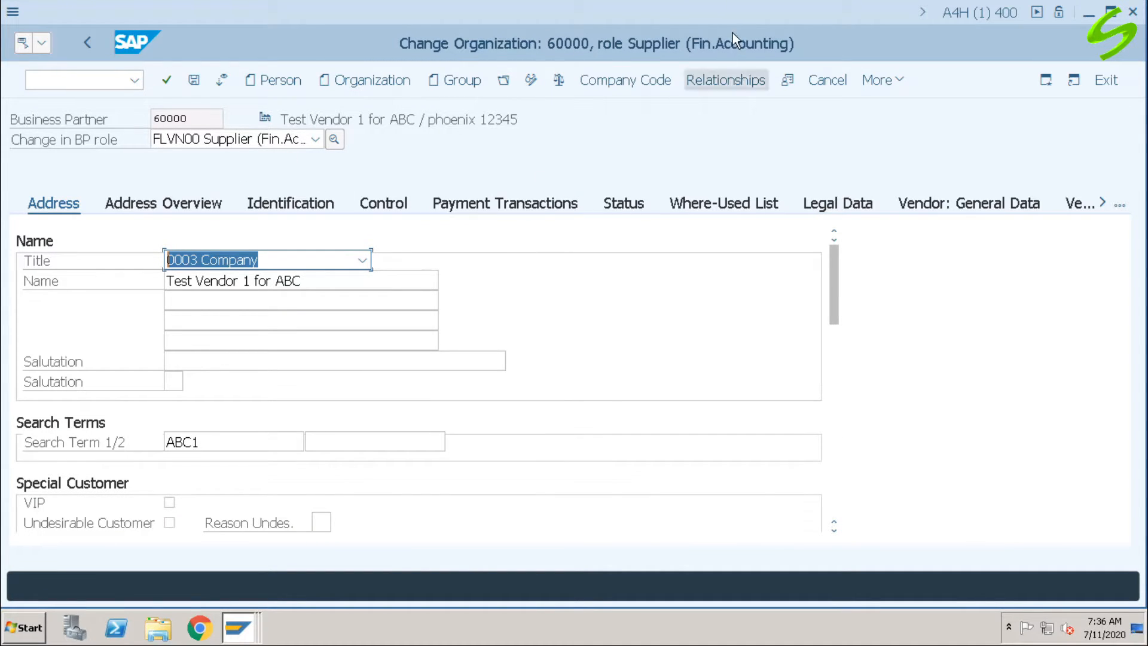
- Leave the current record and reopen Test Vendor 1 for ABC in change transaction BUP2
click(482, 269)
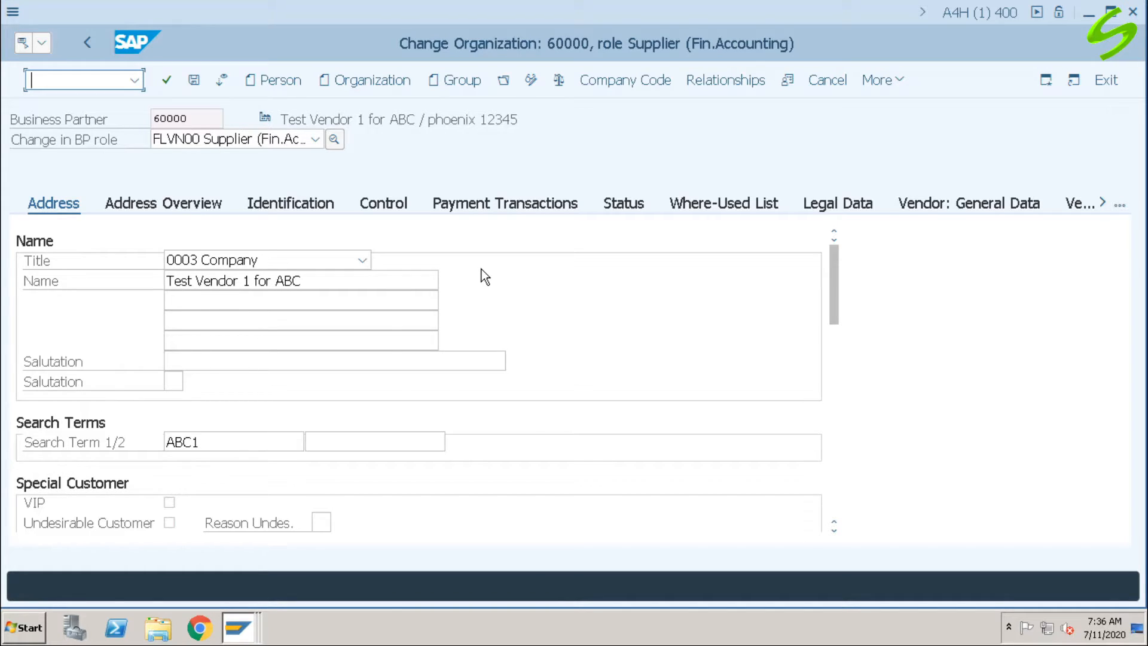
text(/n)
key(Return)
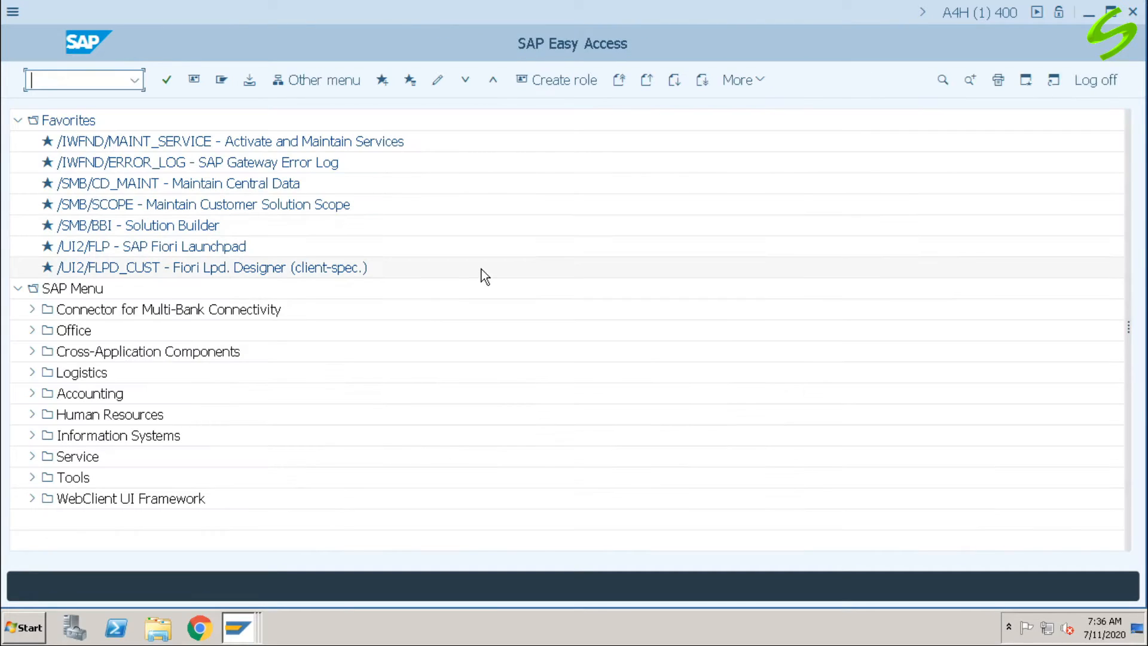
text(bup2)
key(Return)
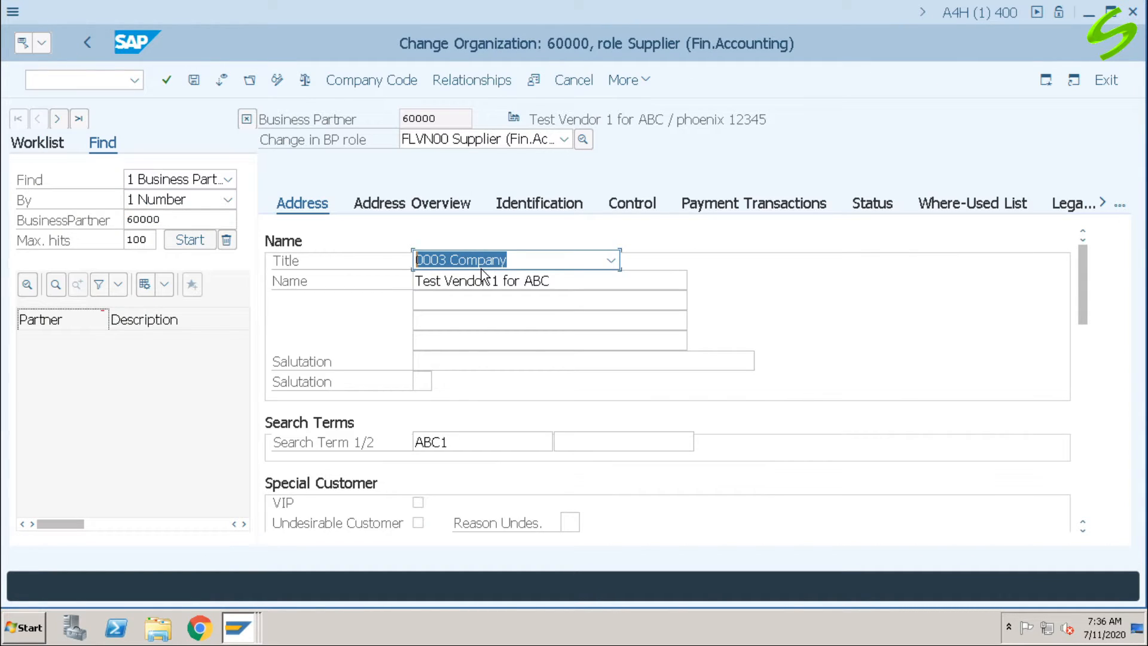
- Add "name 2" as the second name line of Test Vendor 1 for ABC and save the record
click(585, 281)
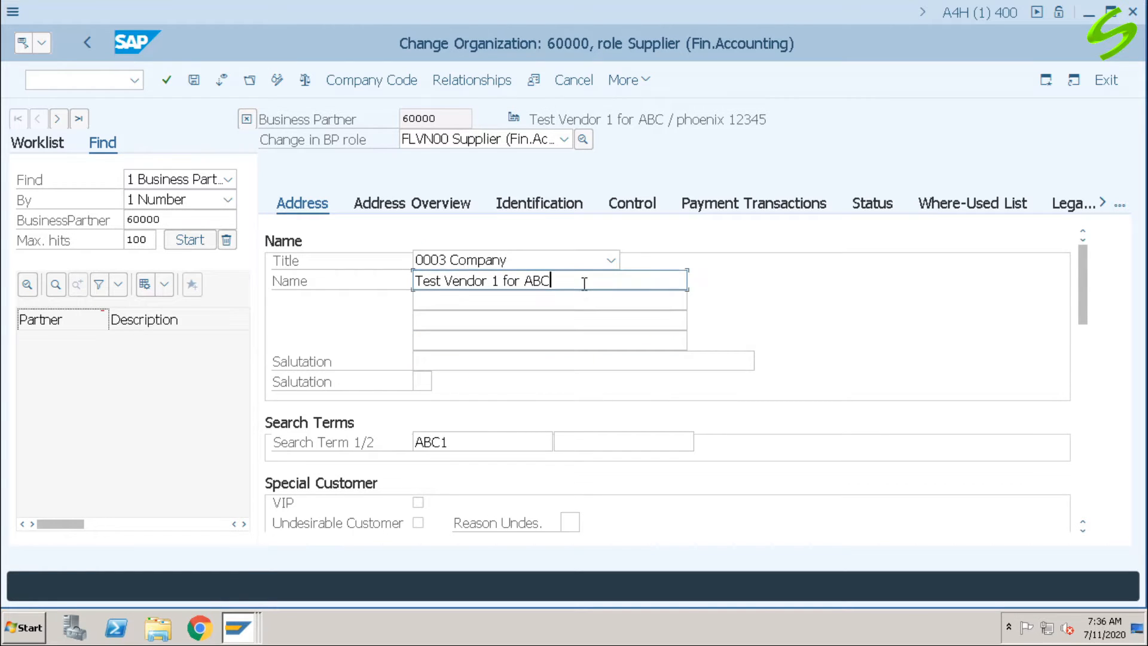
key(Tab)
text(name)
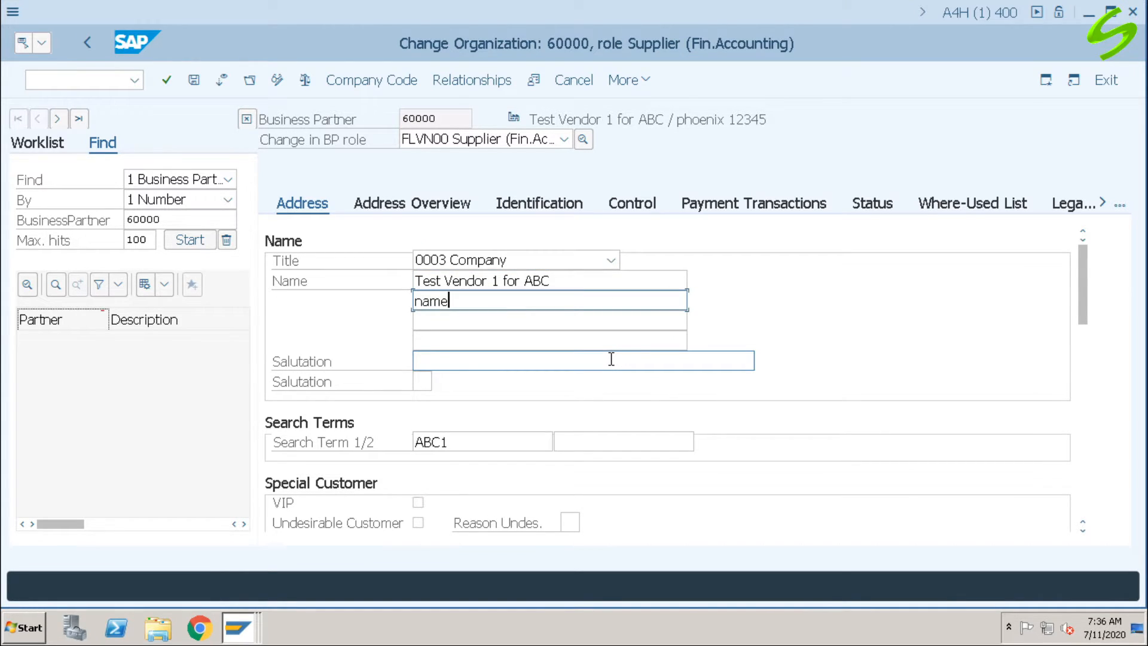
text( 2)
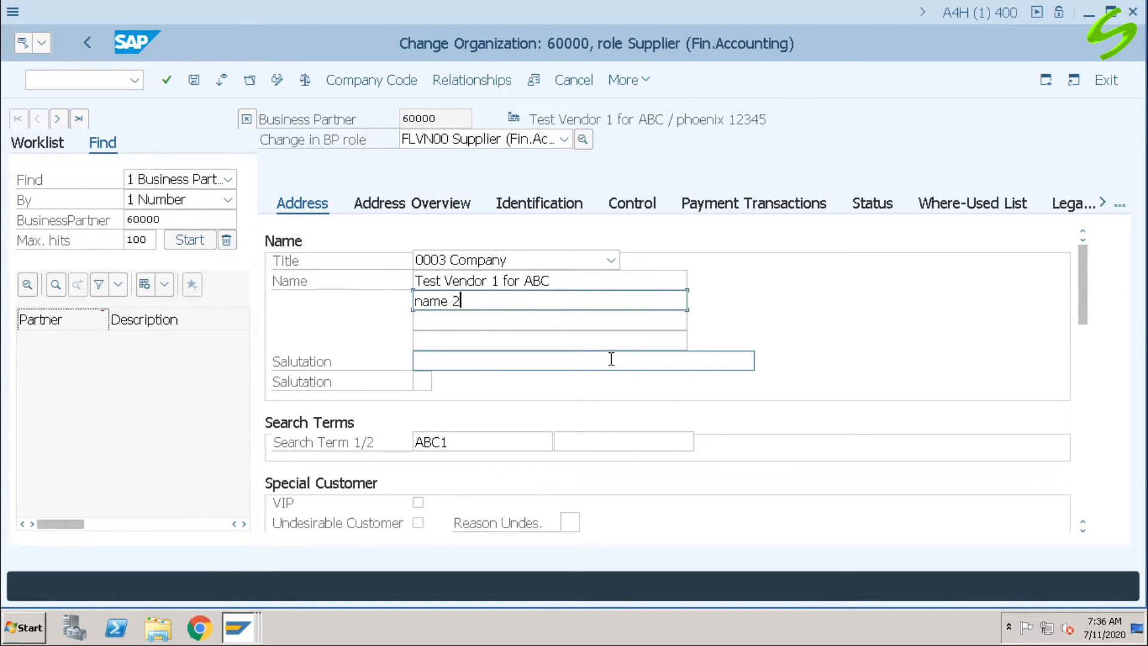
click(194, 79)
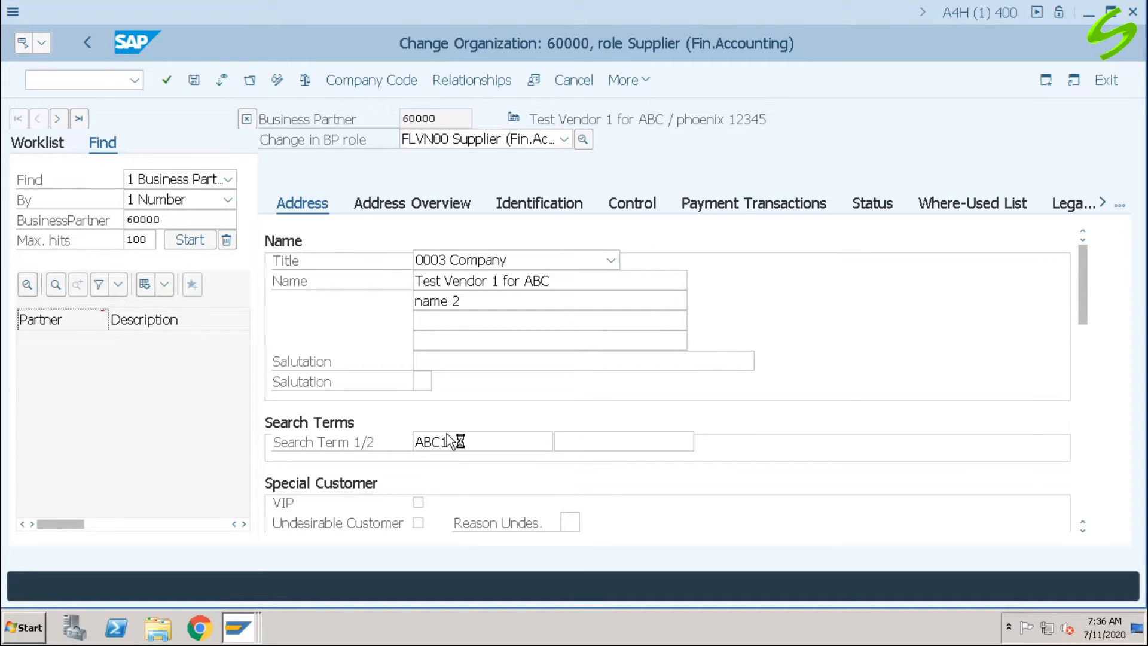
- Start transaction FK02 and choose Test Vendor 1 for ABC by its vendor number
click(94, 78)
text(/n)
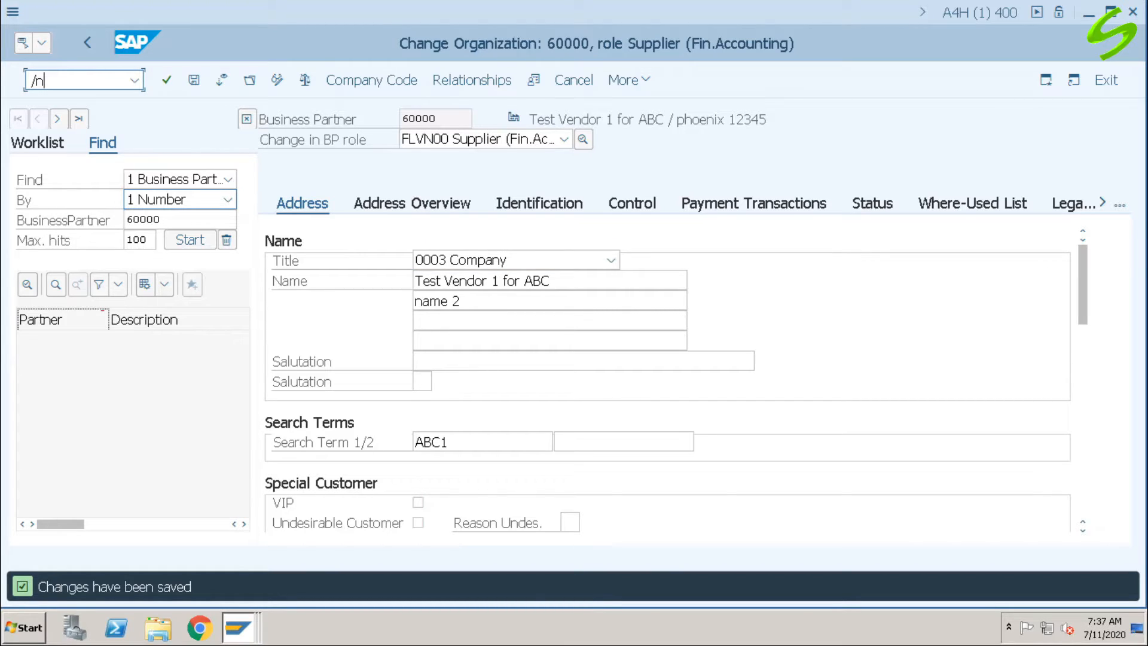
text(fk02)
key(Return)
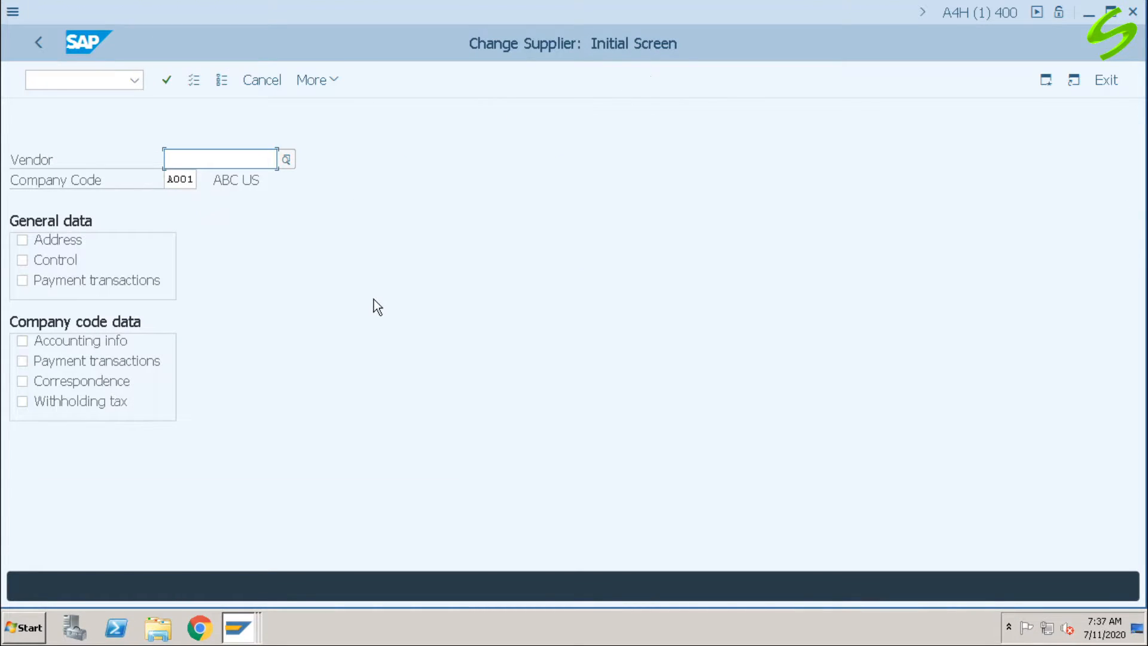
text(6000)
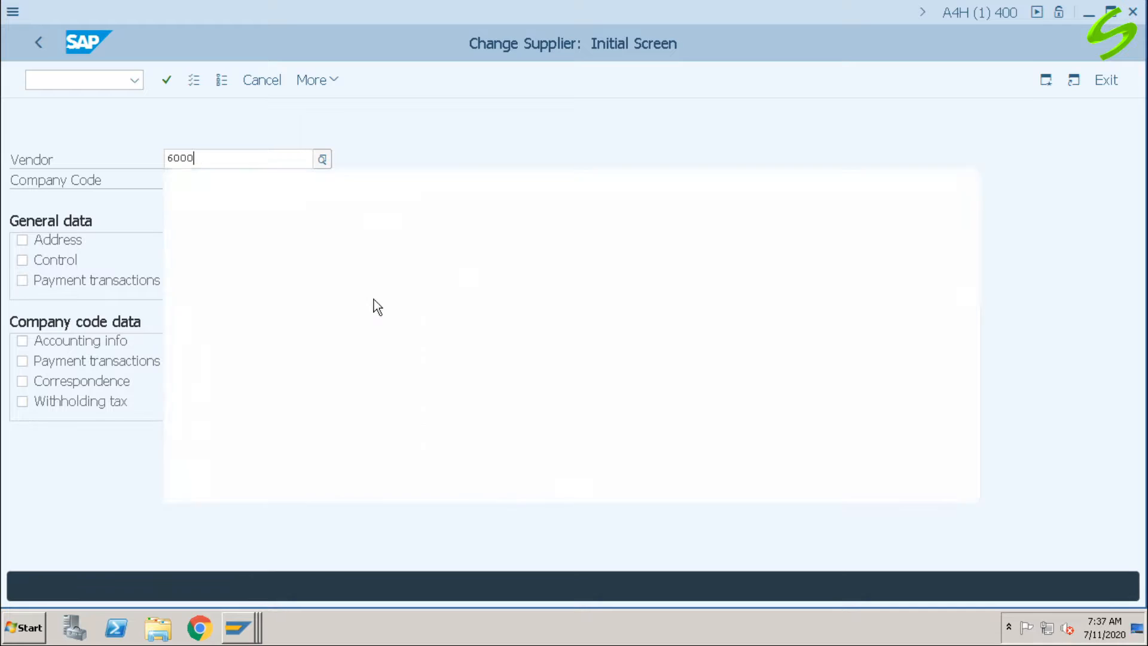
text(0)
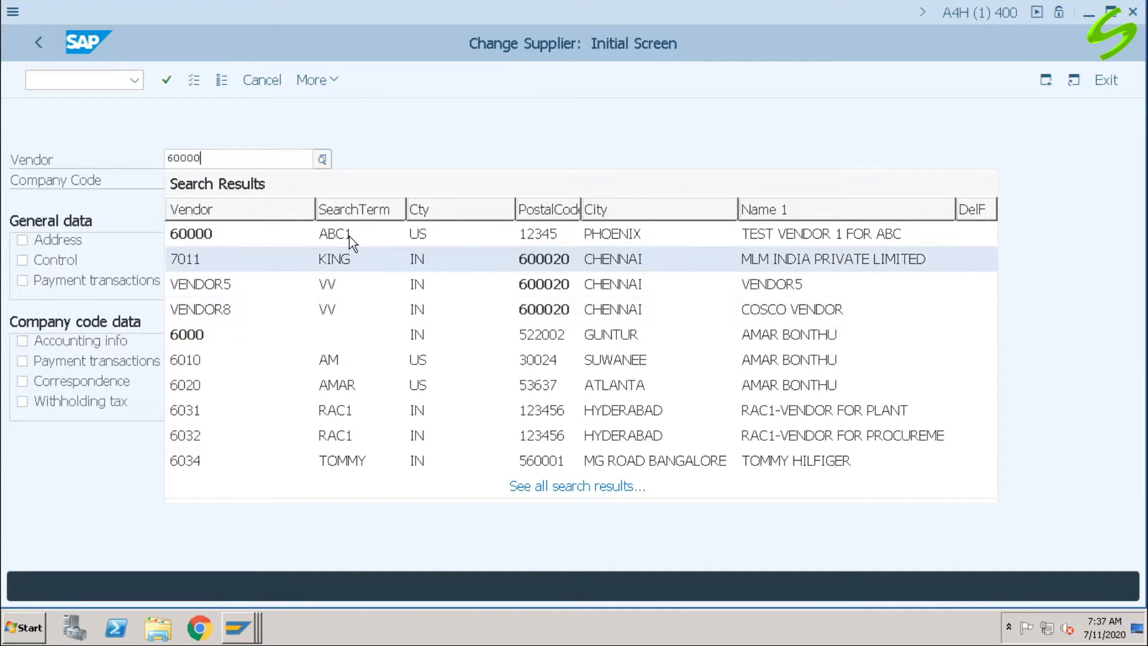
click(349, 236)
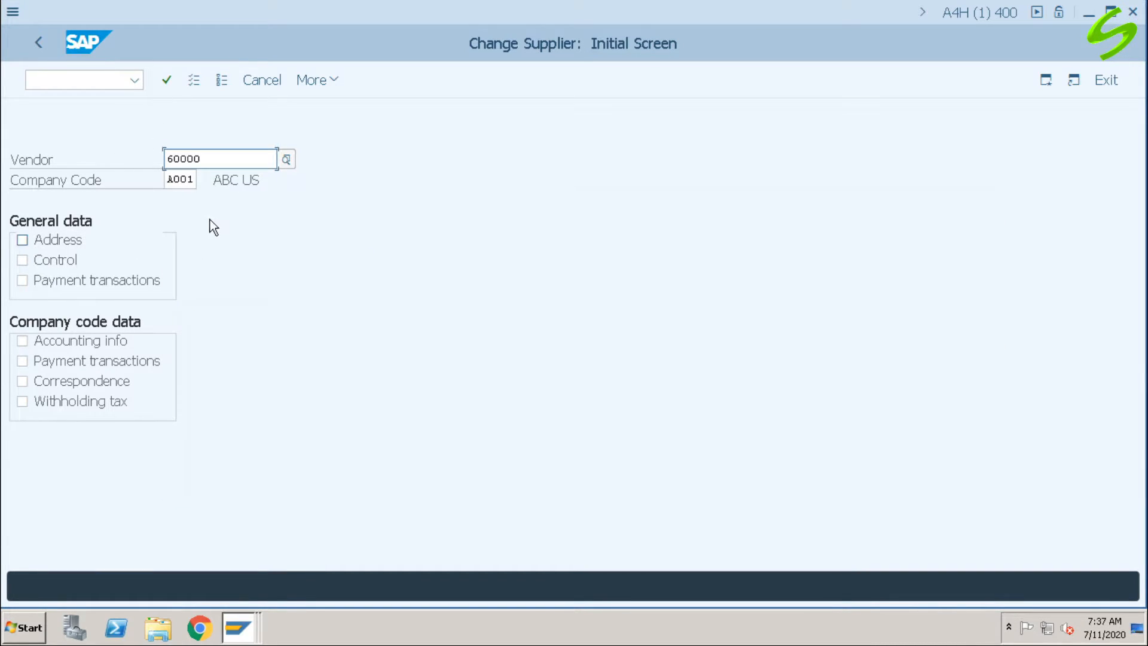
- Select all general and company code data views for company code A001 and open the vendor for change
click(187, 180)
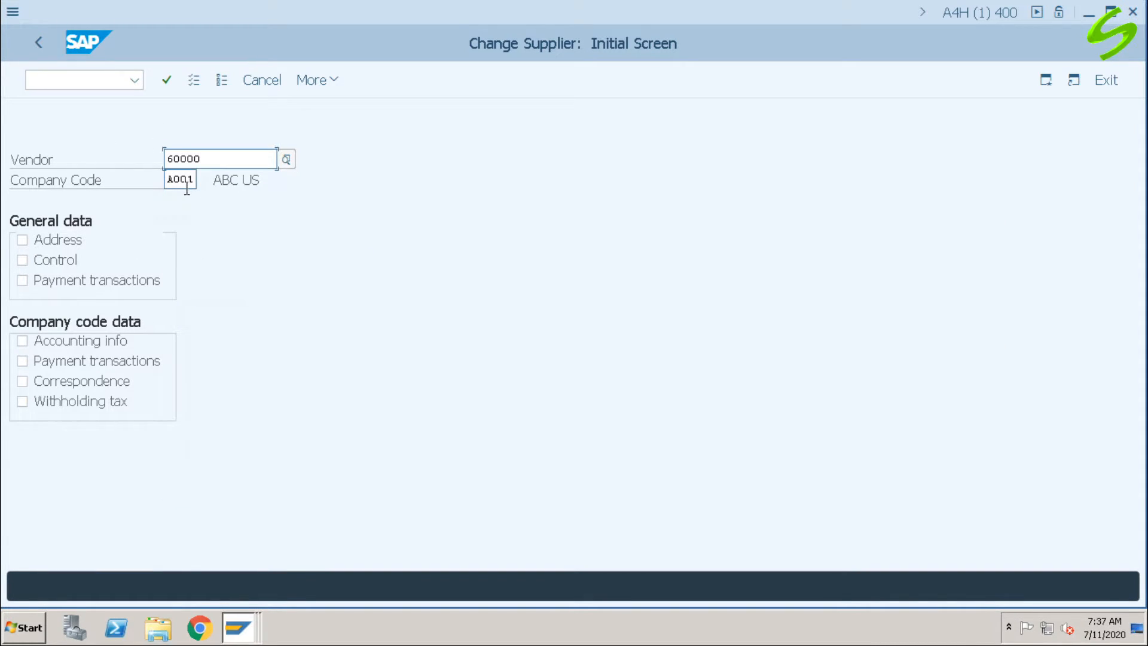
click(192, 81)
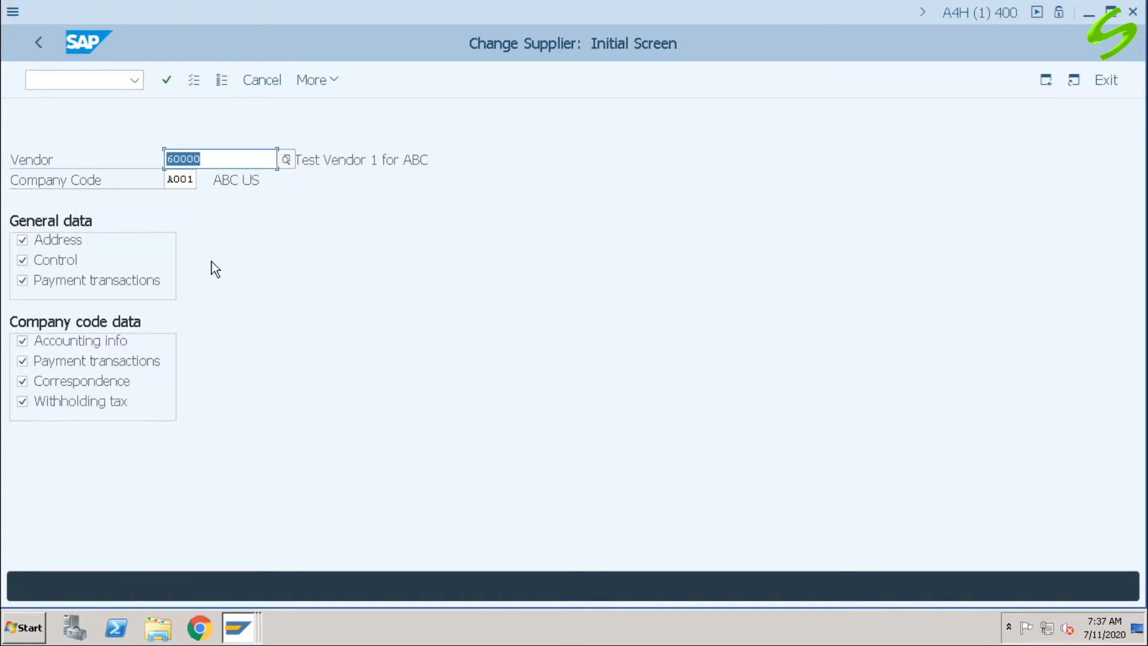
key(Return)
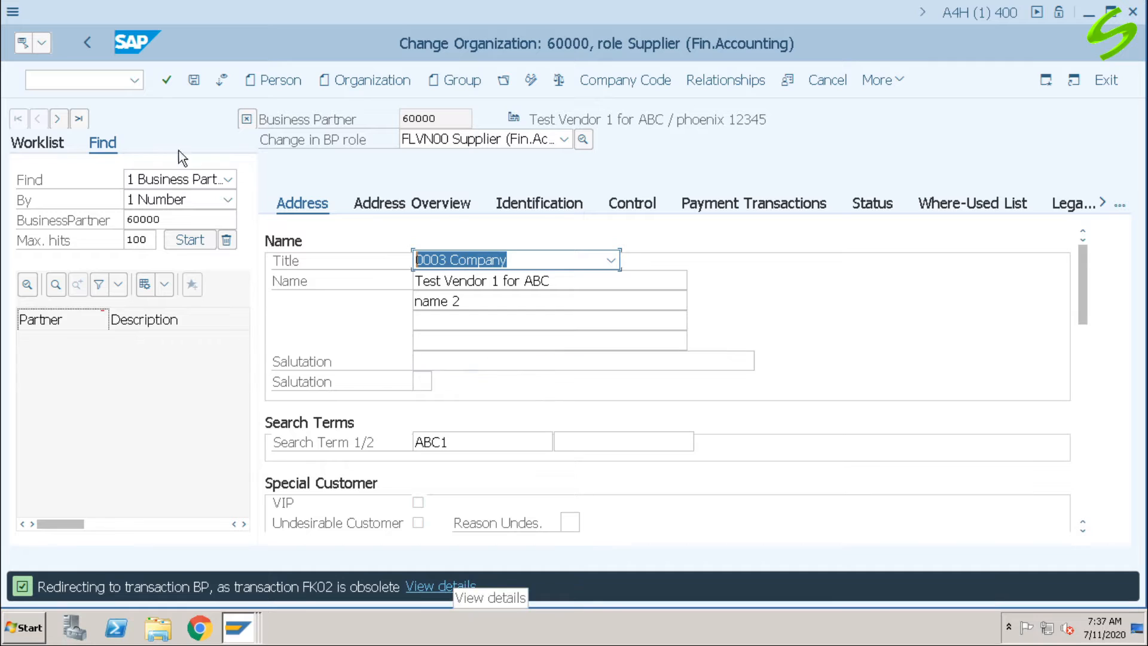
- Start transaction XK02 and open Test Vendor 1 for ABC in company code A001 with the preset data views
click(110, 80)
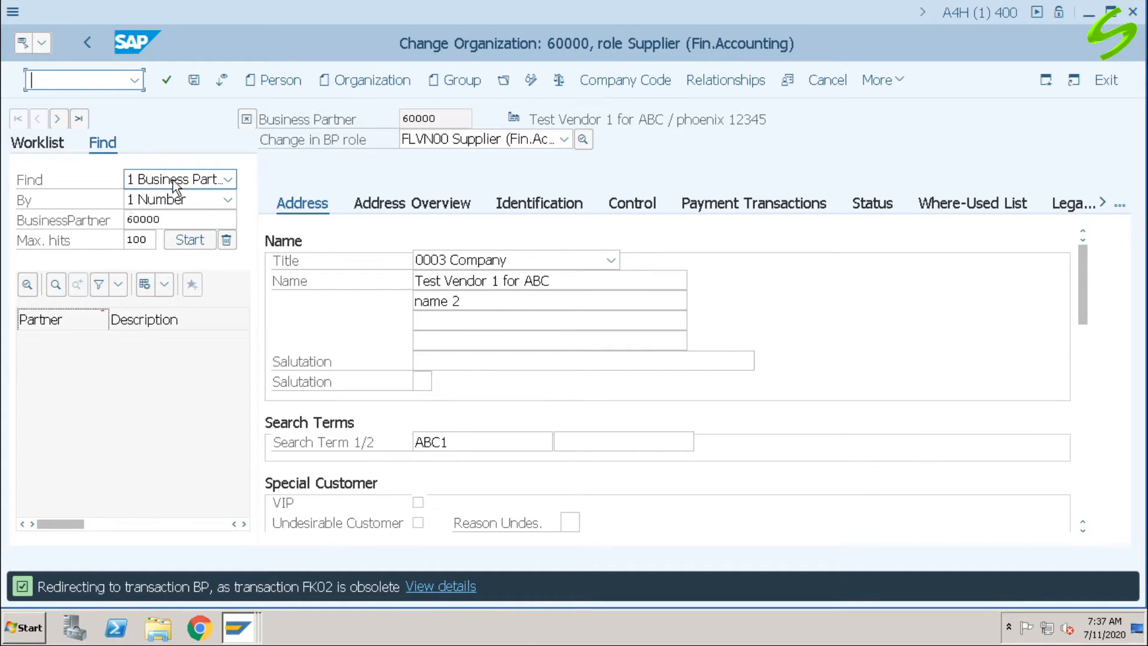
text(/nxk)
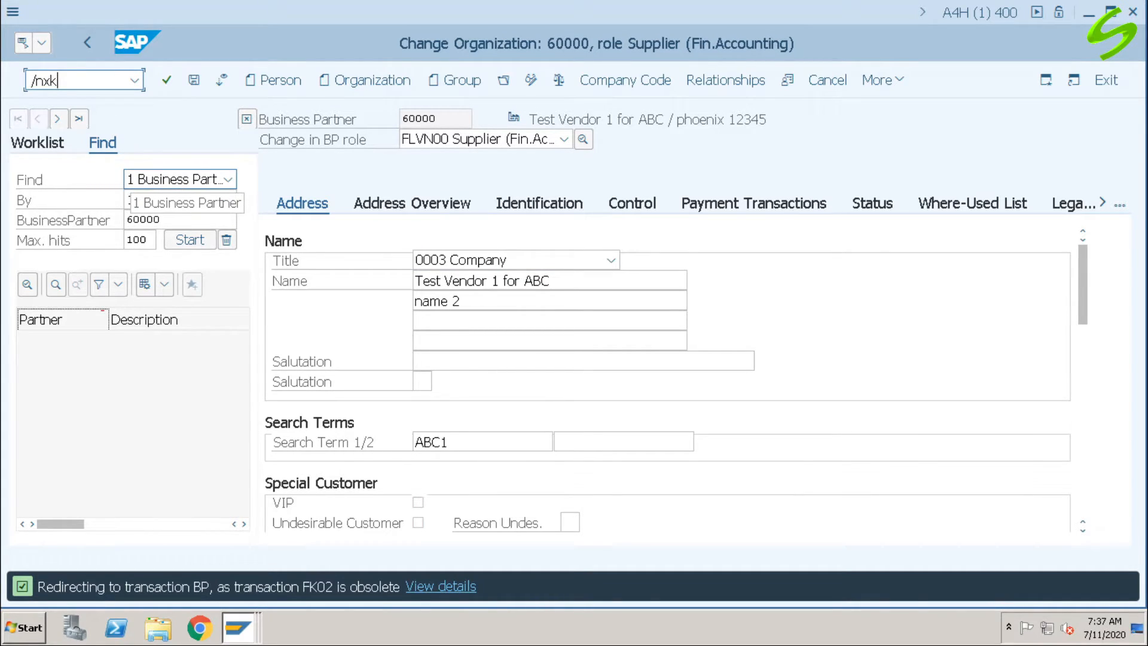
text(02)
key(Return)
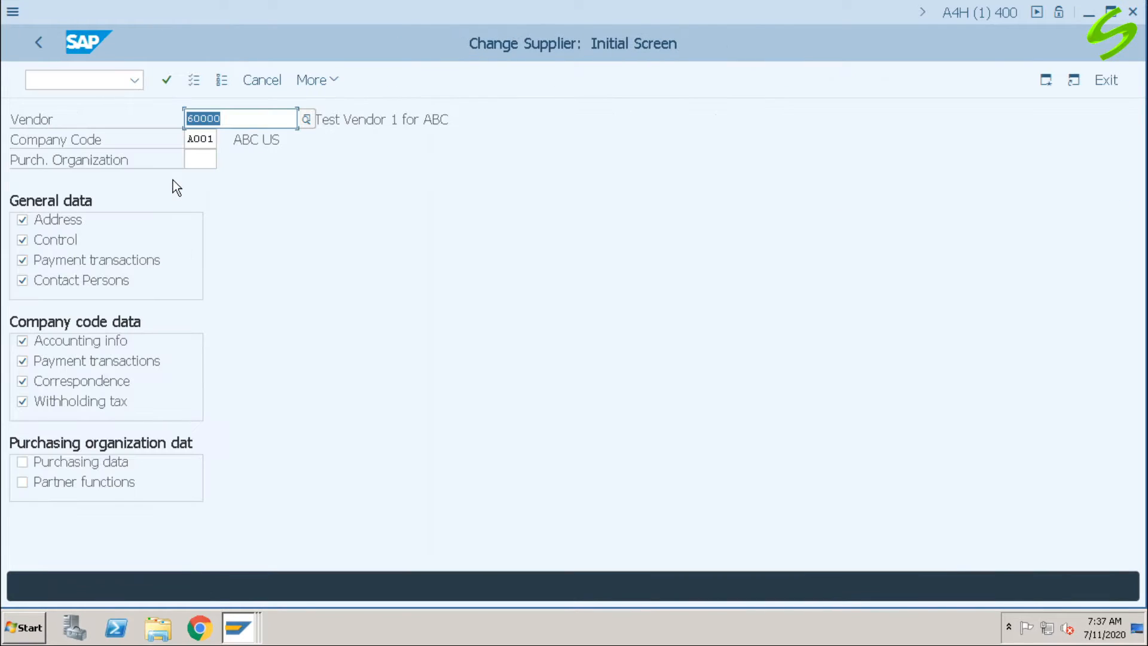
key(Return)
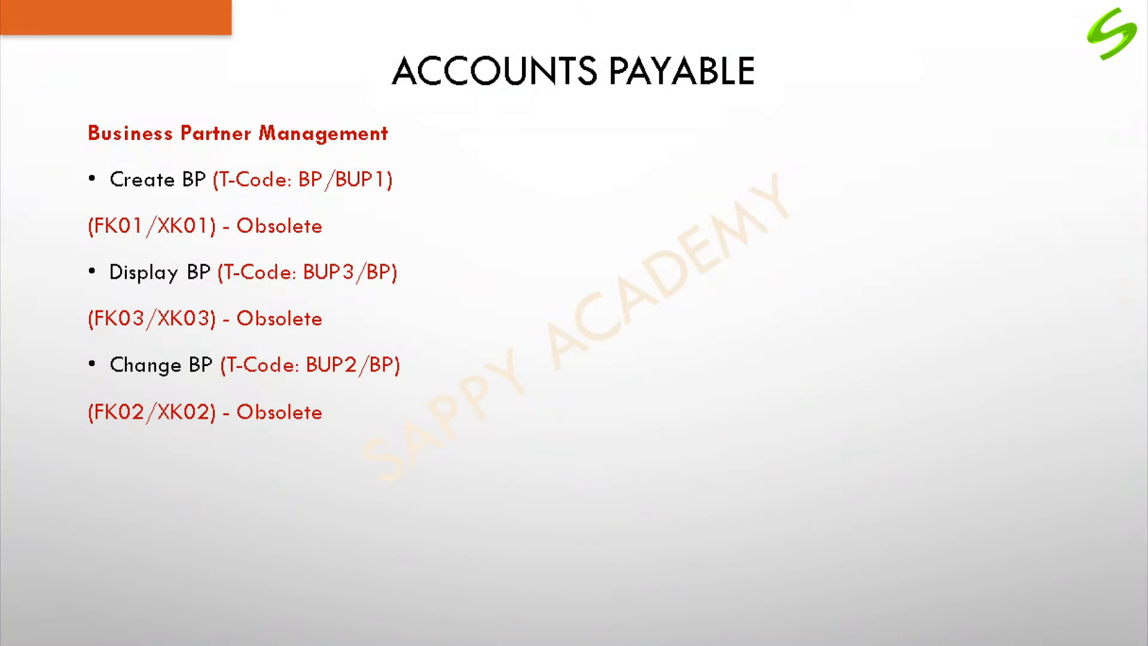
click(806, 413)
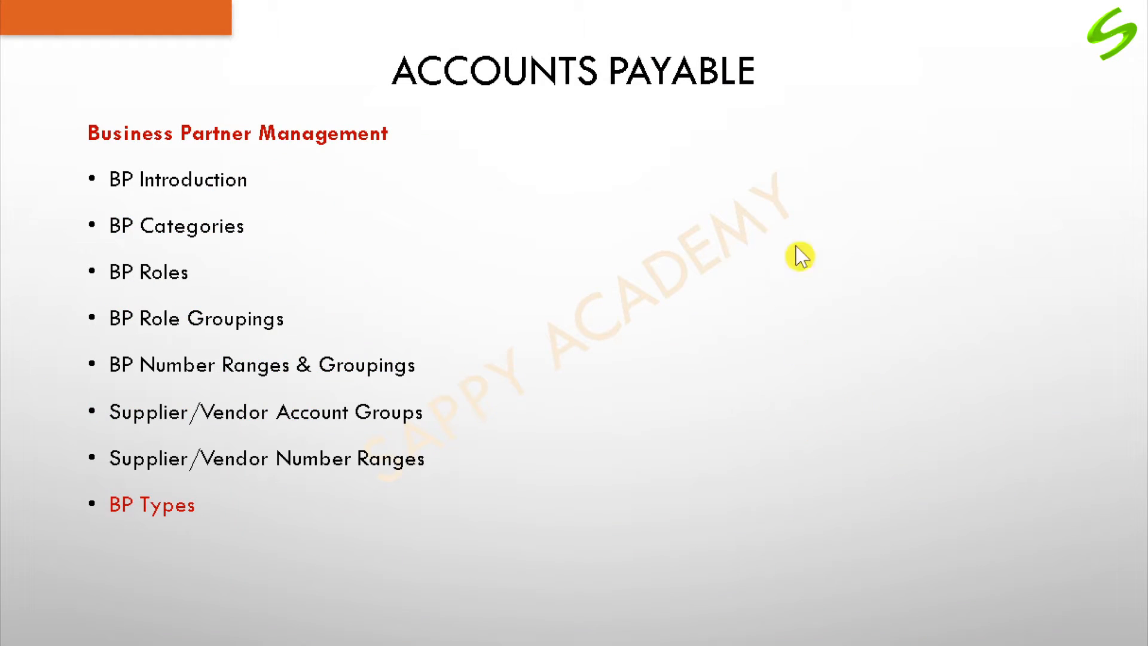
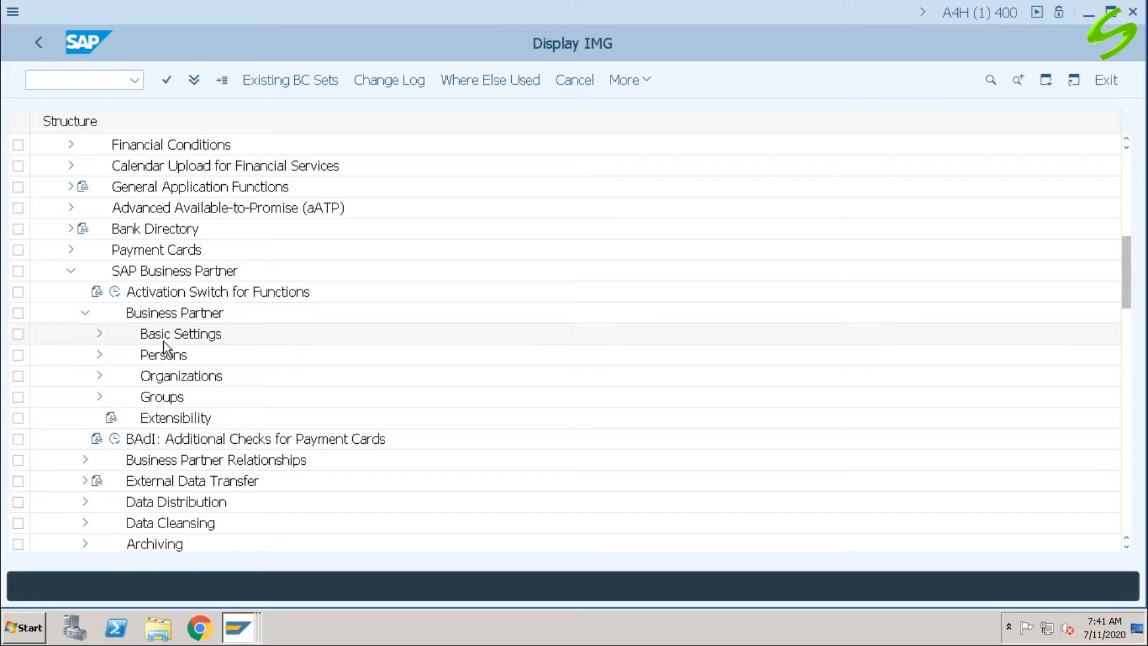
- Under Business Partner Basic Settings, Field Groupings, open Configure Field Attributes per BP Role with the activity for Each Role Category
click(100, 334)
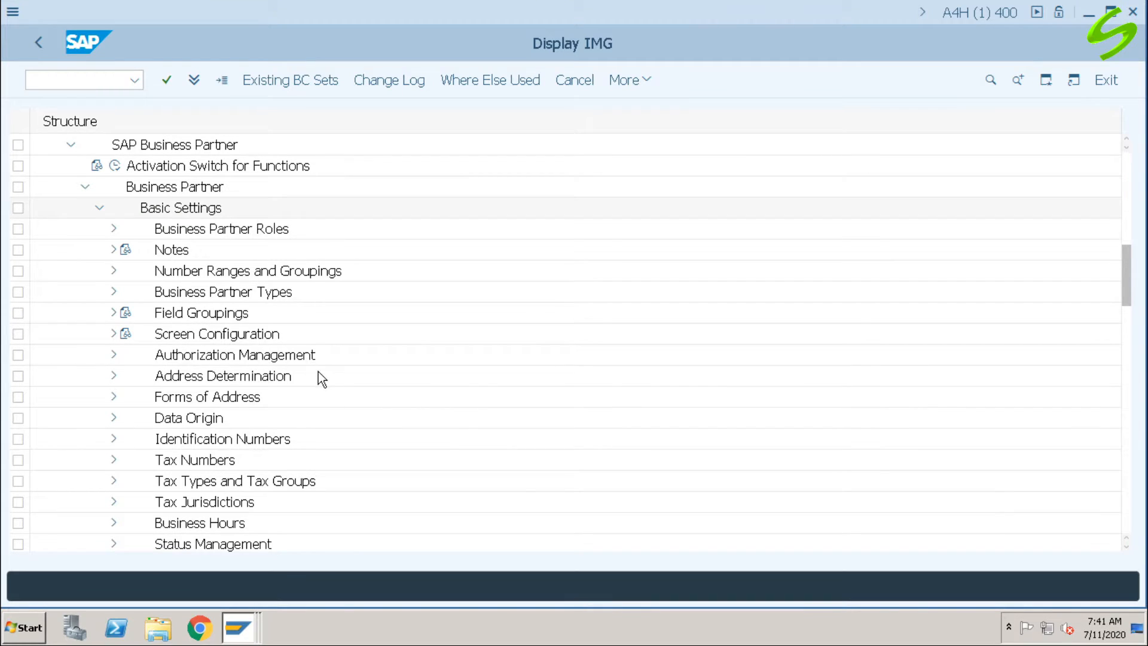
click(113, 292)
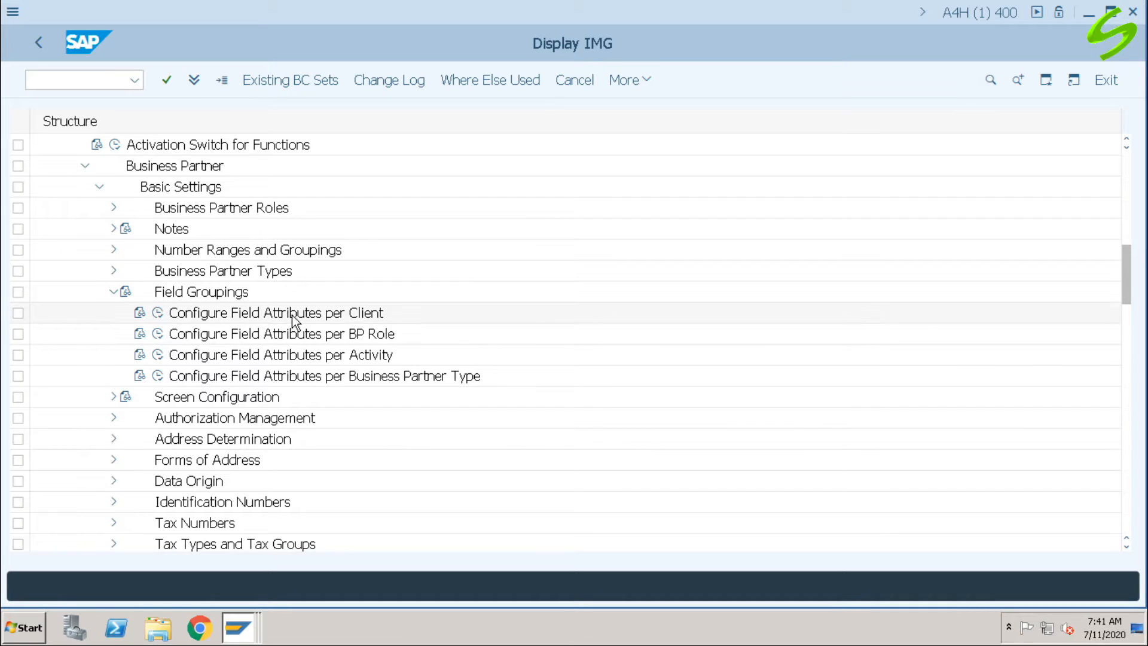
click(377, 314)
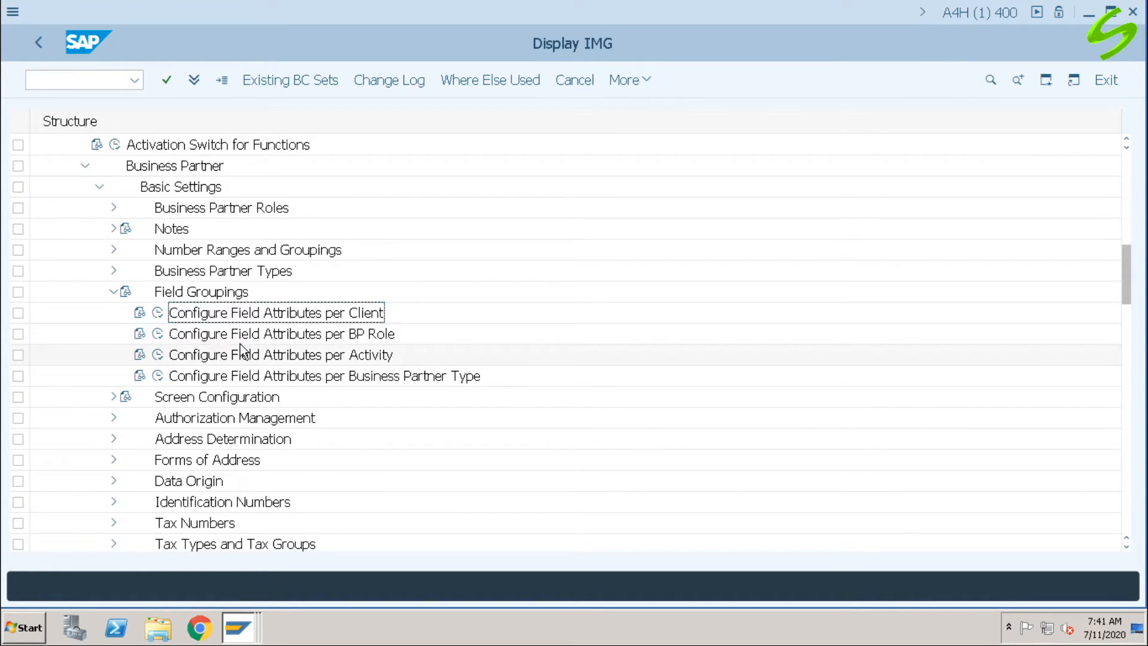
click(366, 334)
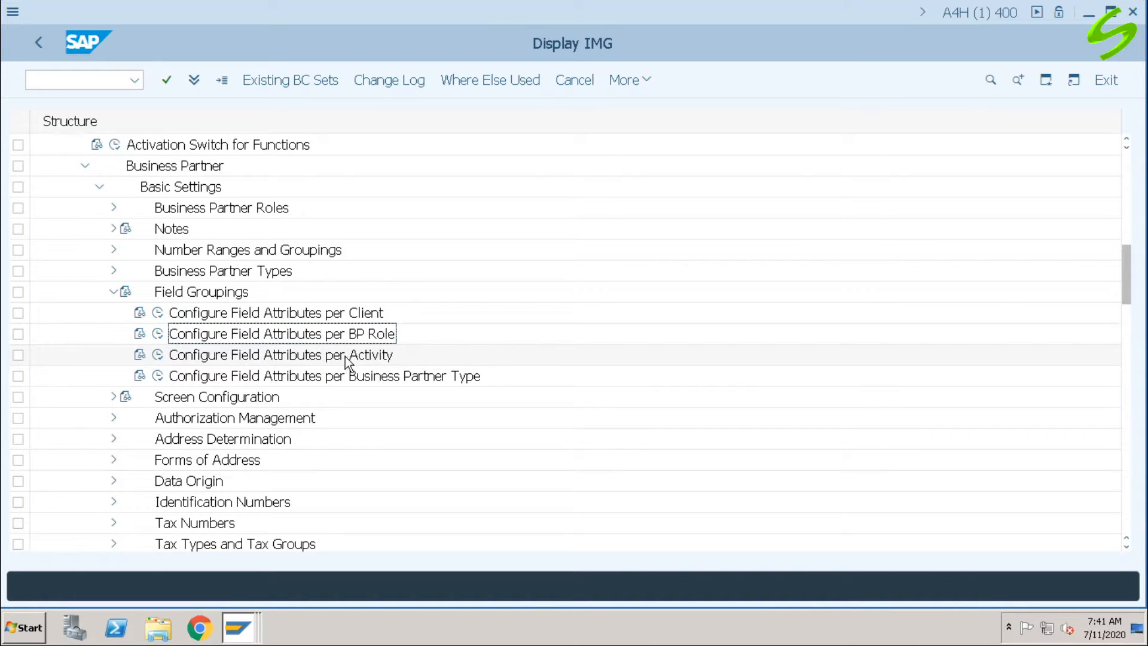
click(360, 356)
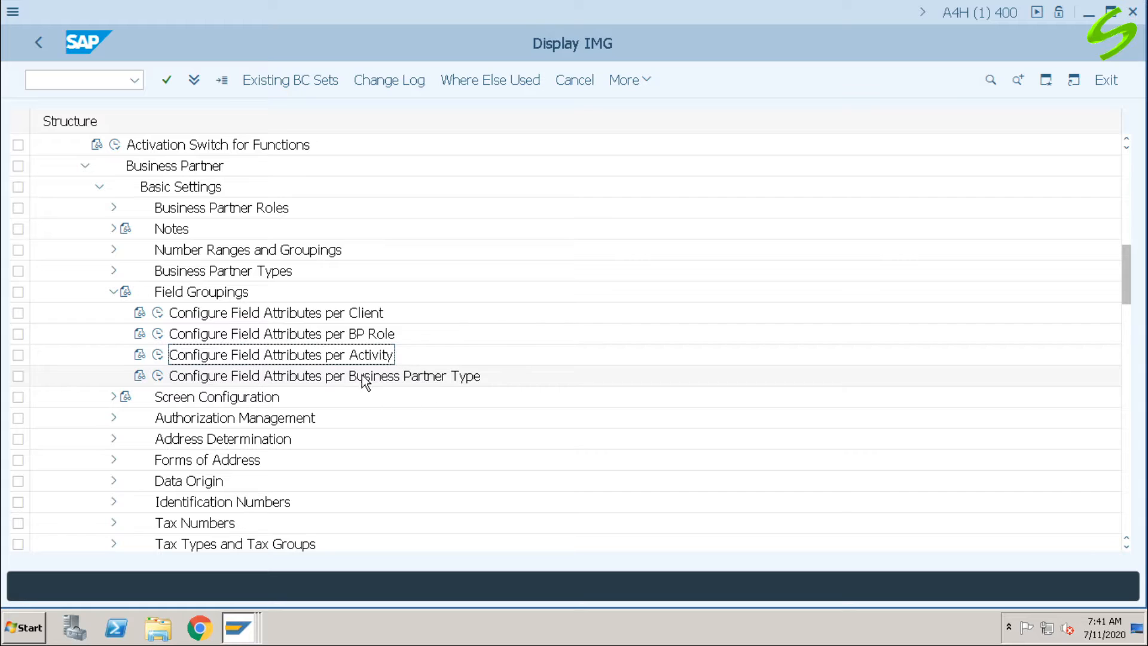
click(436, 379)
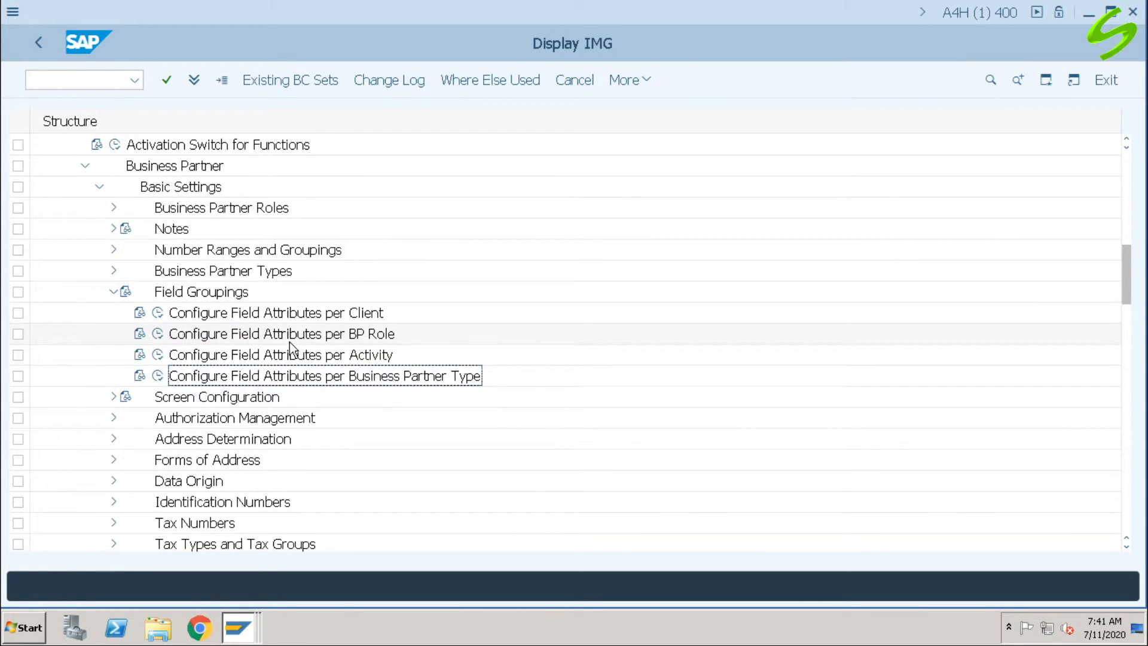
click(159, 334)
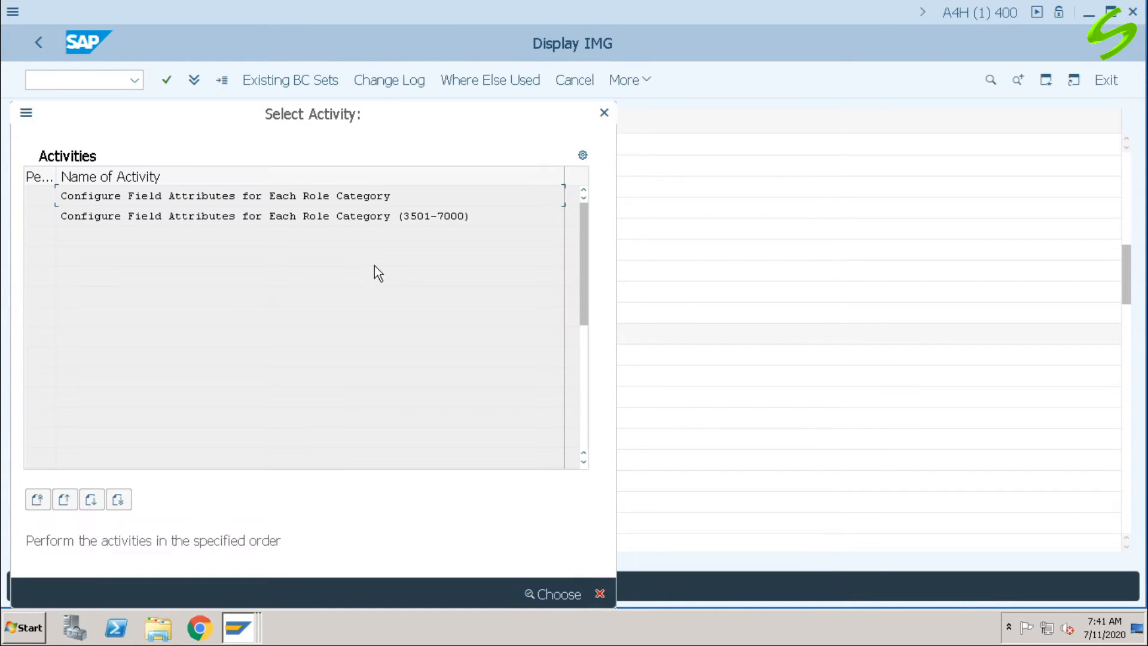
double_click(350, 197)
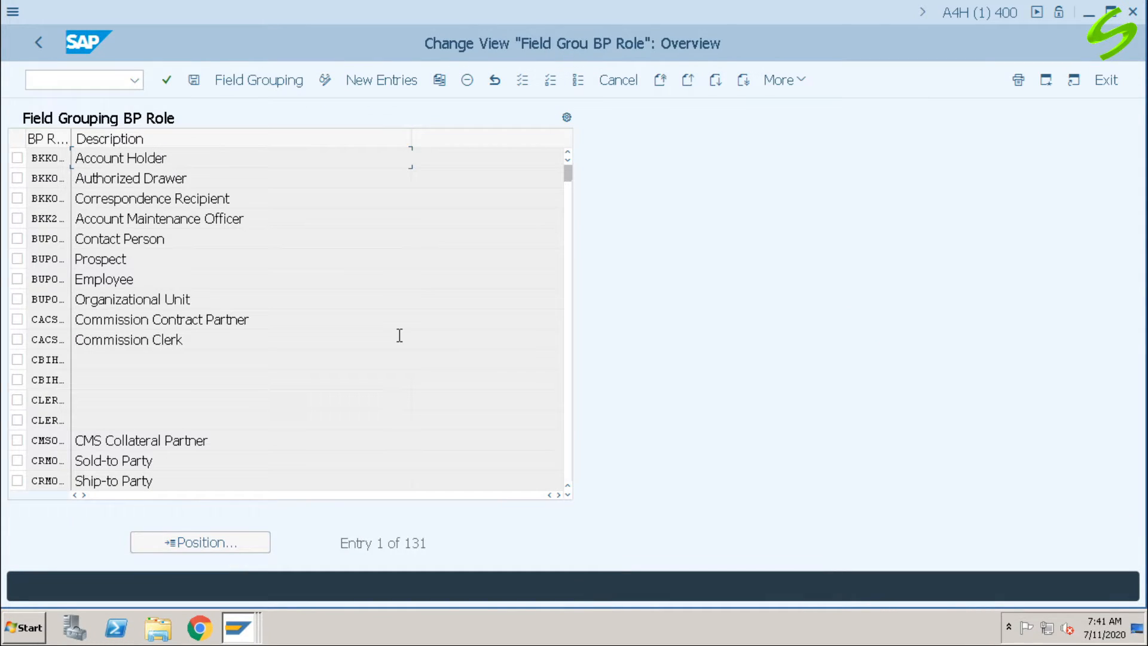
- Widen the BP Role column, find role FLVN00 Supplier (Financial Accounting) and open its field grouping
drag(71, 139, 124, 139)
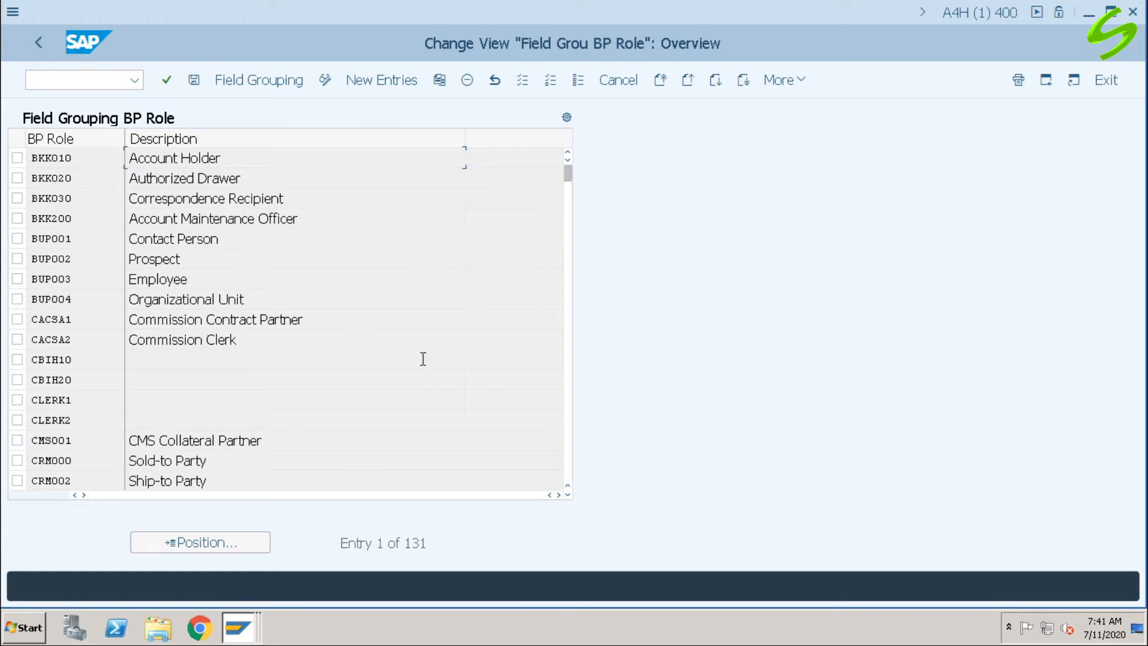
click(567, 441)
click(567, 442)
click(568, 213)
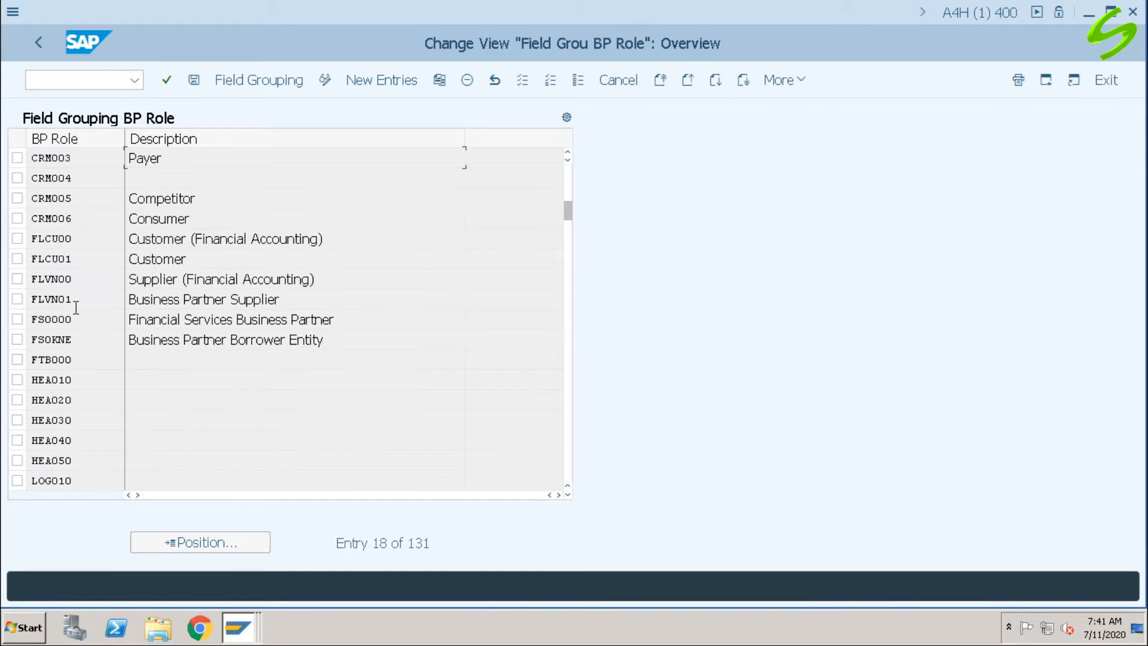
double_click(78, 279)
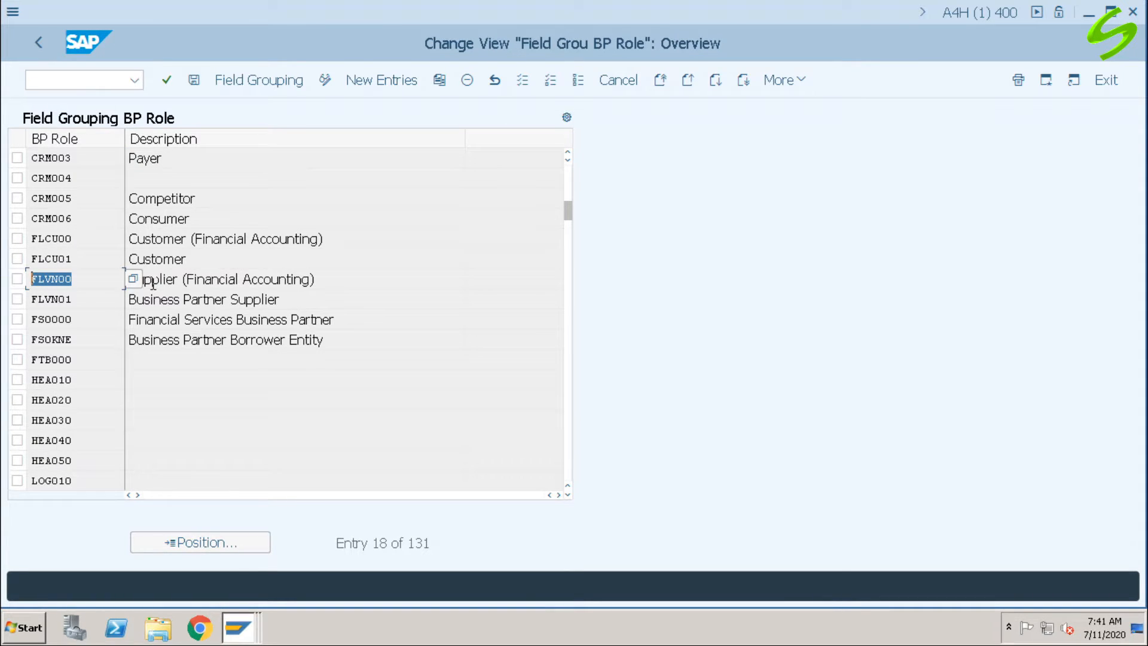
double_click(98, 279)
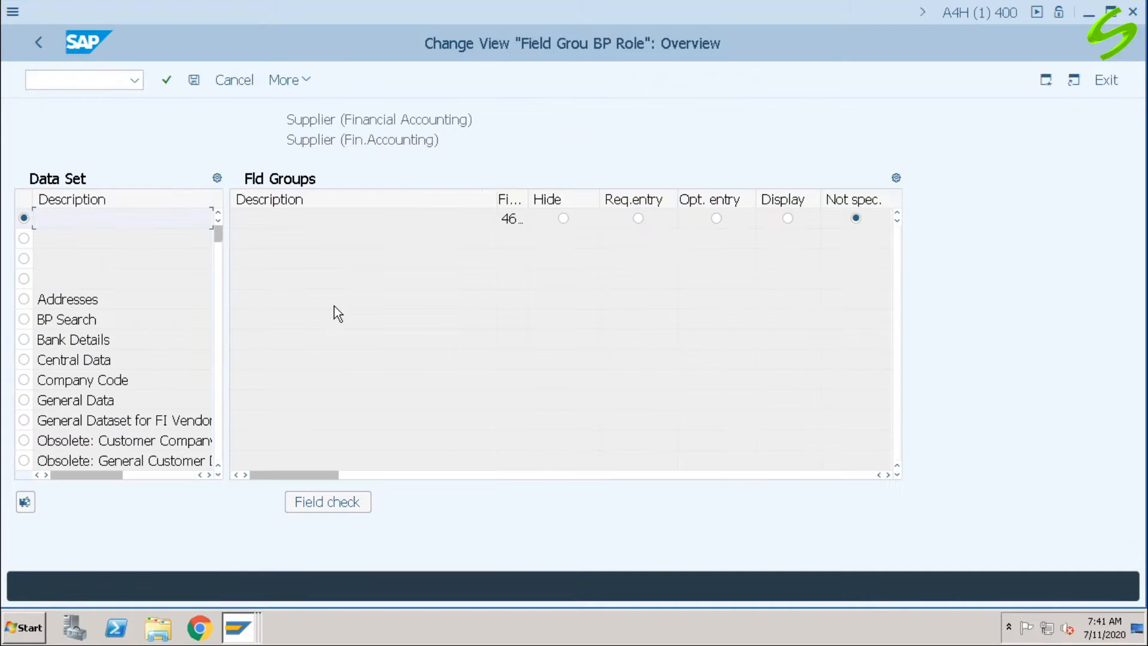
- Select the Addresses data set for role FLVN00 and review the entry settings of its address field groups
scroll(724, 371, up, 1)
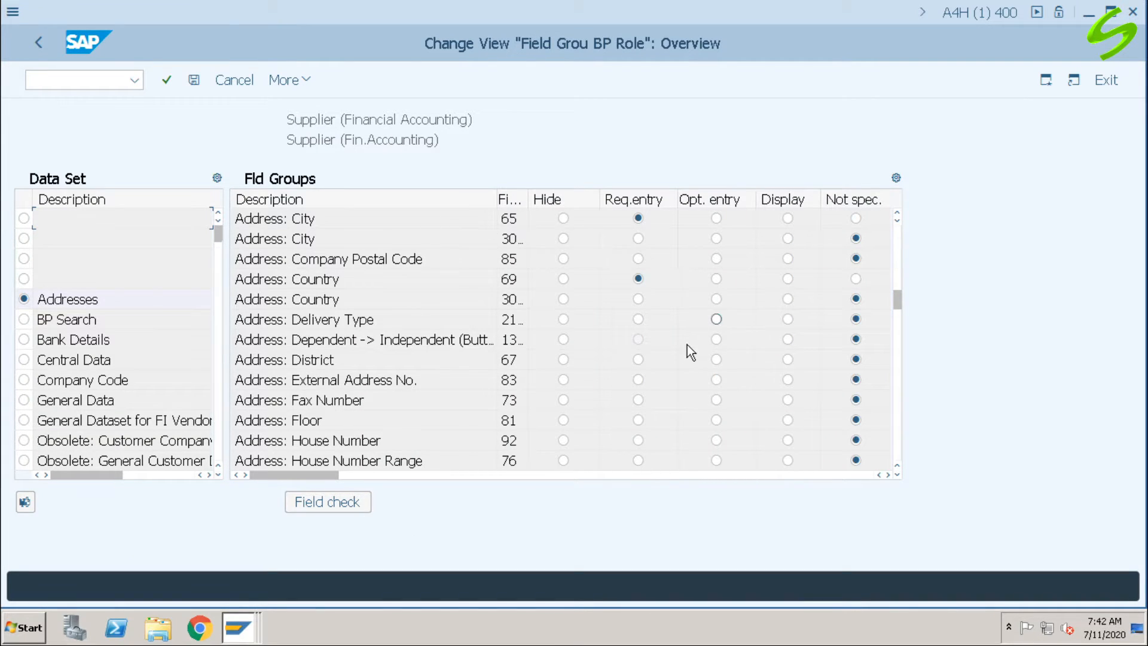
scroll(690, 357, up, 1)
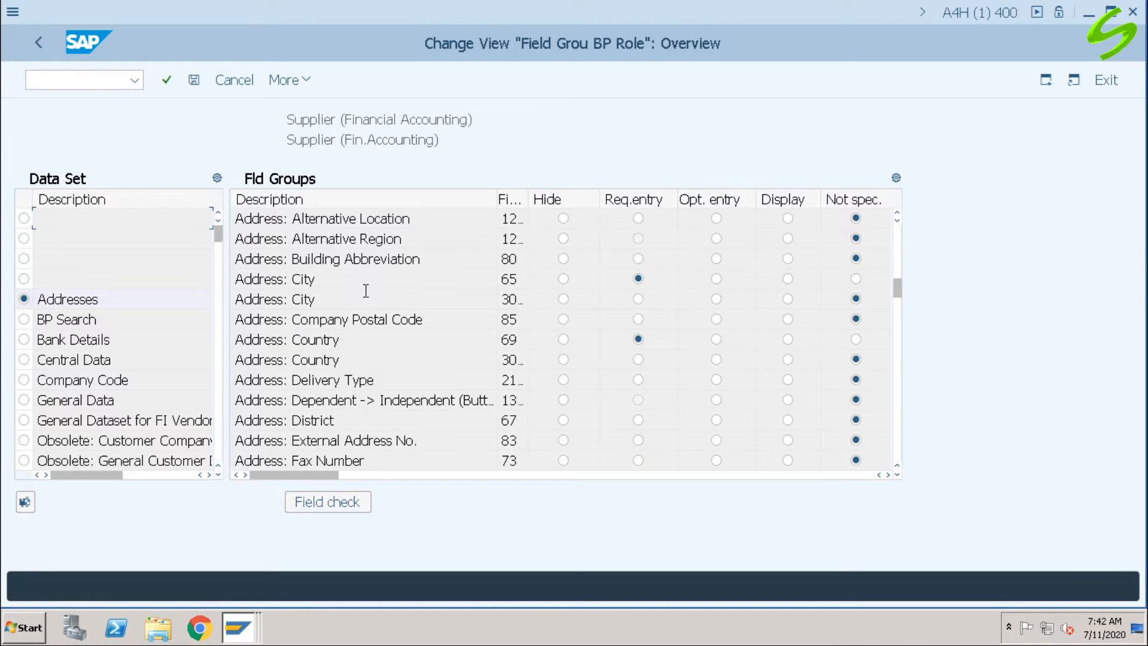
scroll(748, 382, down, 1)
scroll(749, 381, down, 1)
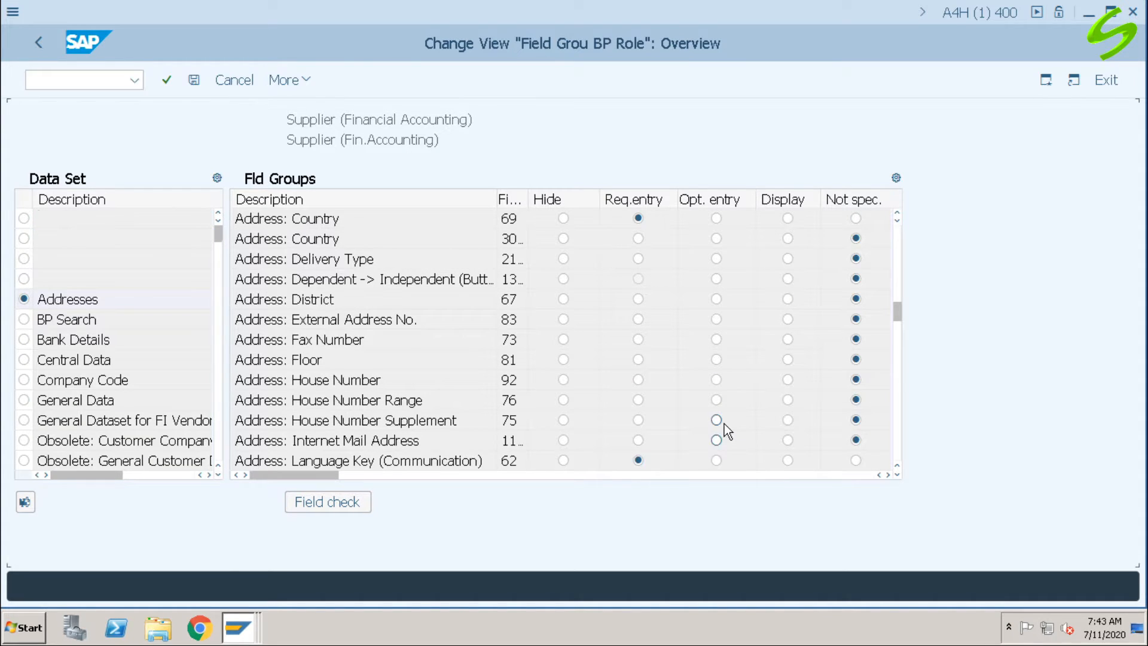
scroll(724, 423, down, 1)
scroll(724, 423, up, 3)
- Switch to the second SAP session and start the Maintain Business Partner transaction
mouse_move(251, 629)
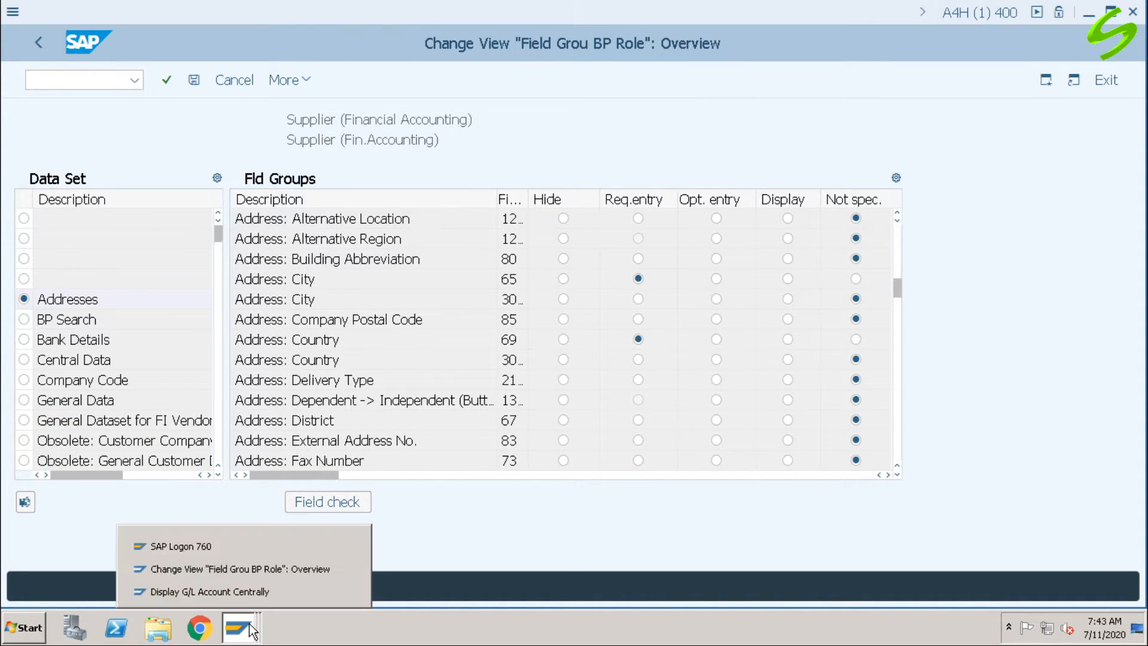
click(247, 590)
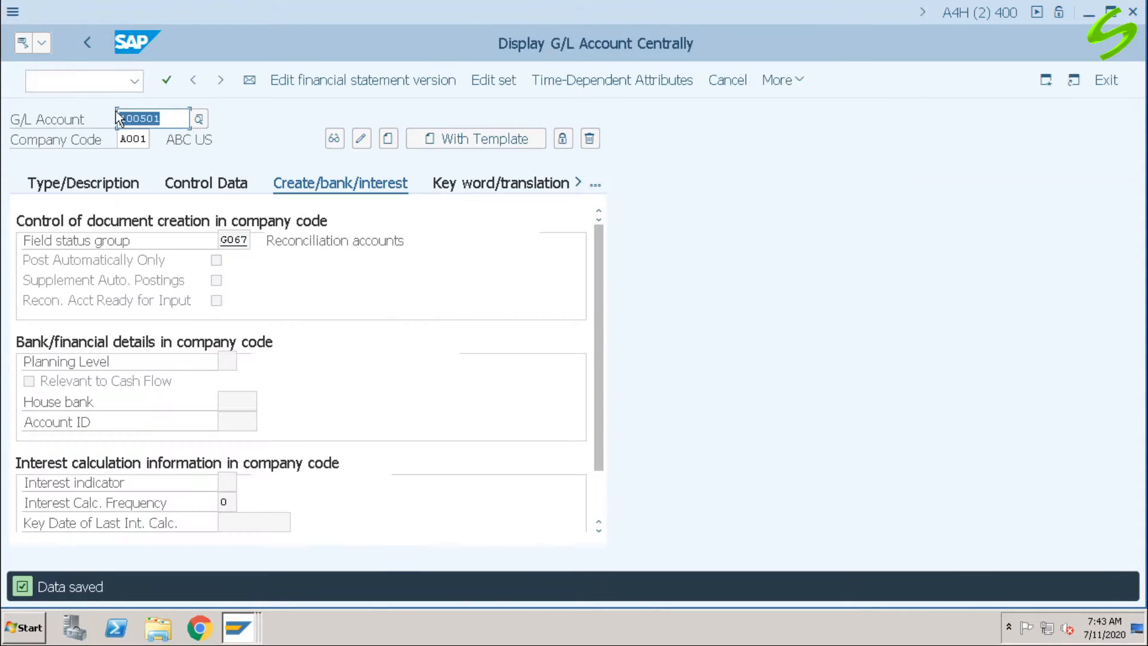
click(111, 82)
text(/nobc4)
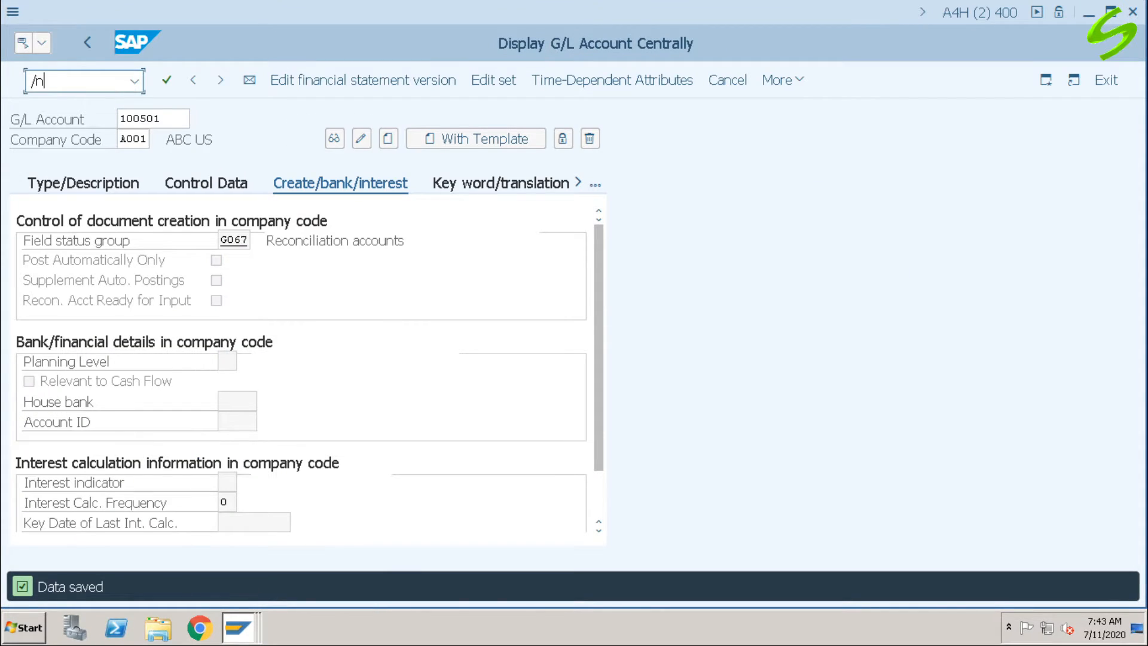
key(Return)
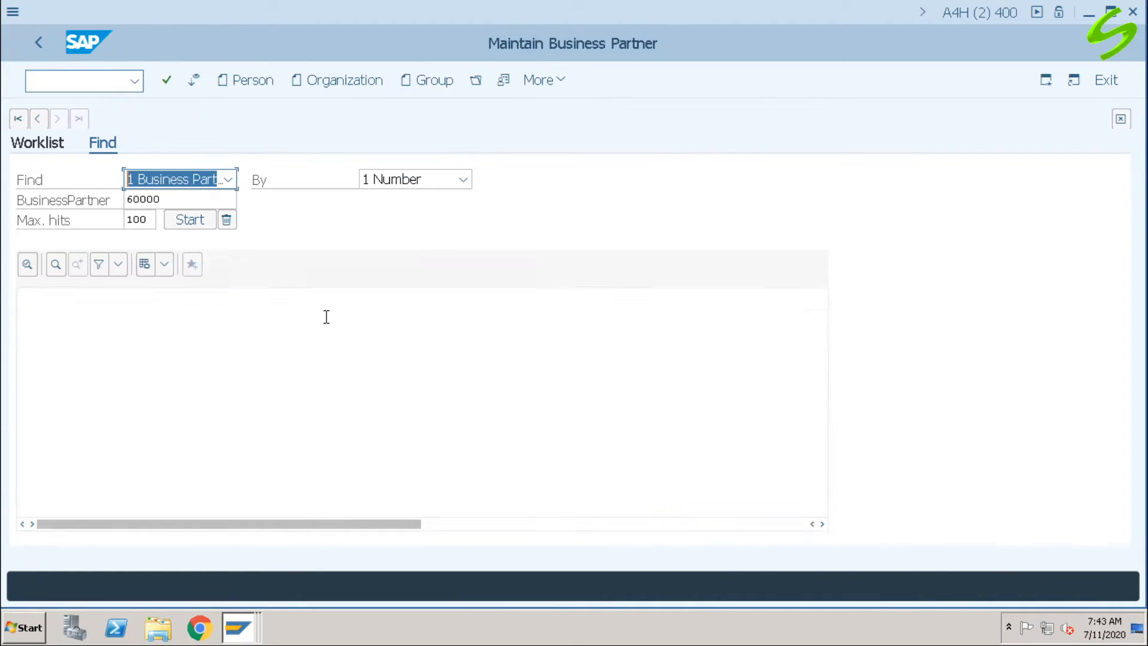
- Search for the business partner by the preset number and open Test Vendor 1 for ABC
click(204, 201)
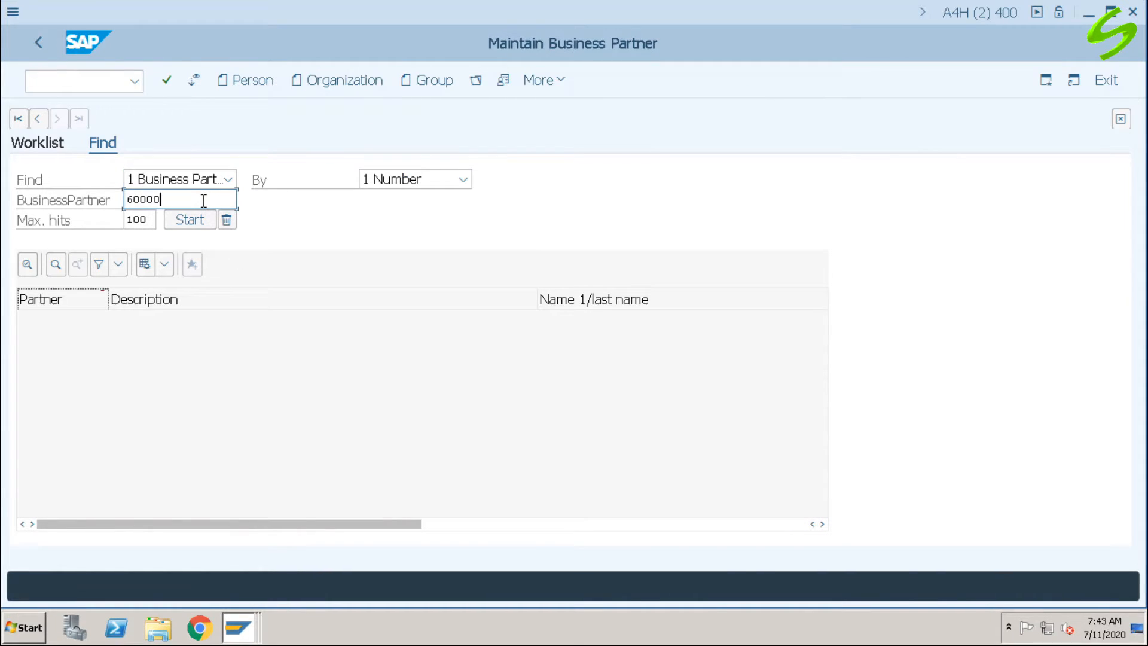
key(Return)
double_click(137, 323)
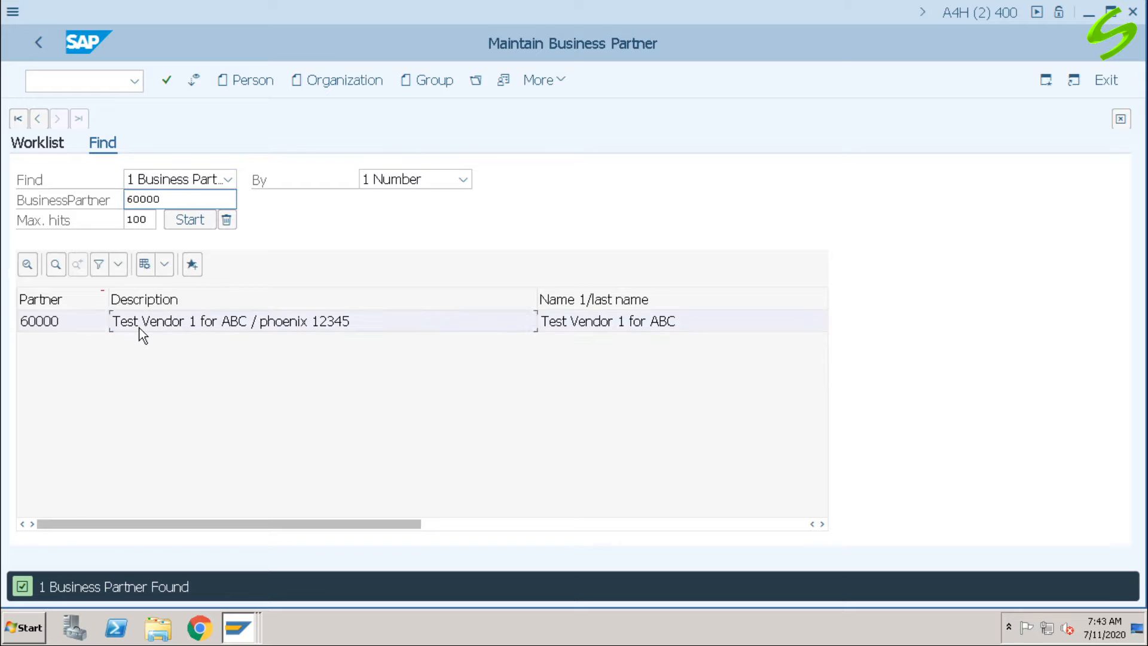
click(343, 322)
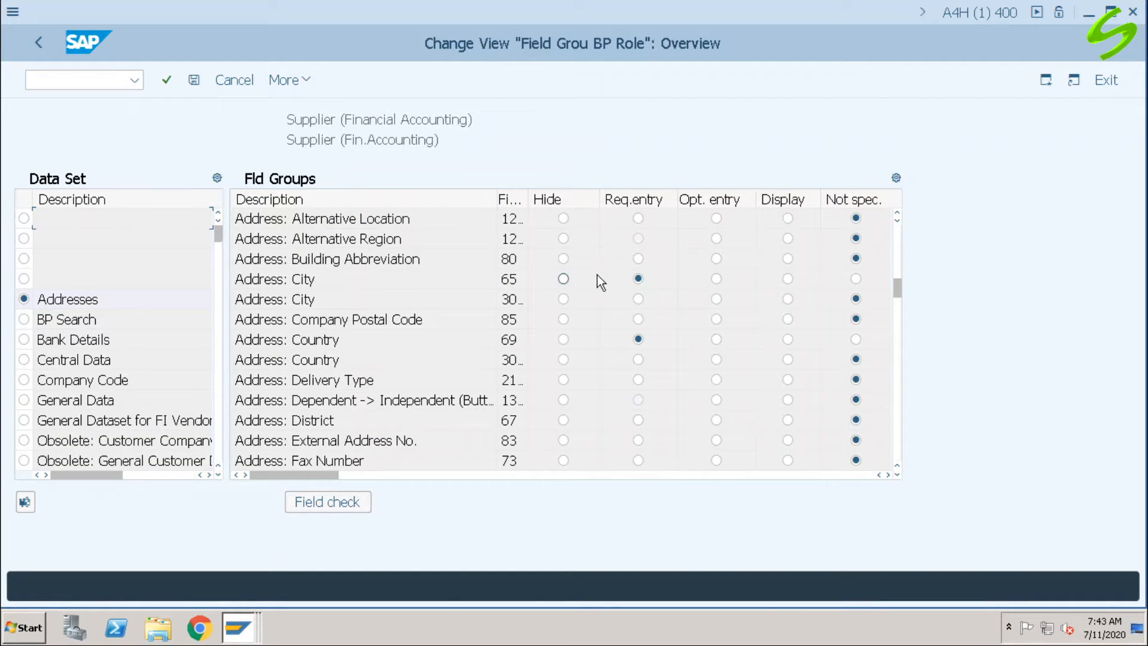
- Compare with the City field group setting, clear the city in the vendor's street address and try to confirm it empty
key(alt+Tab)
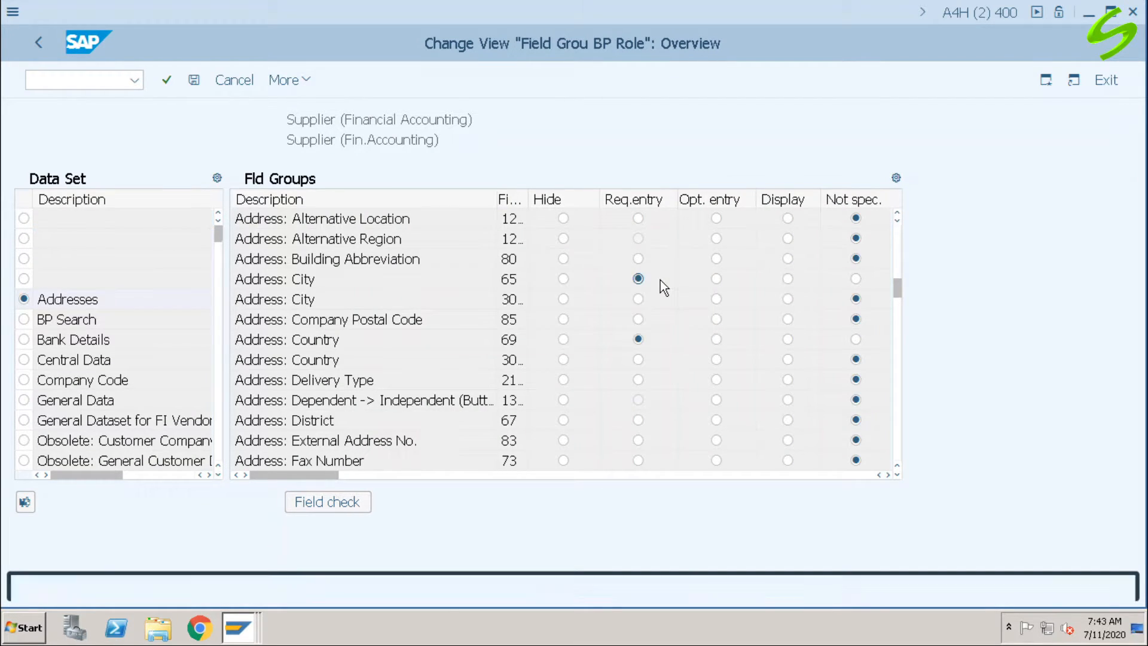
scroll(522, 363, down, 1)
scroll(522, 363, down, 4)
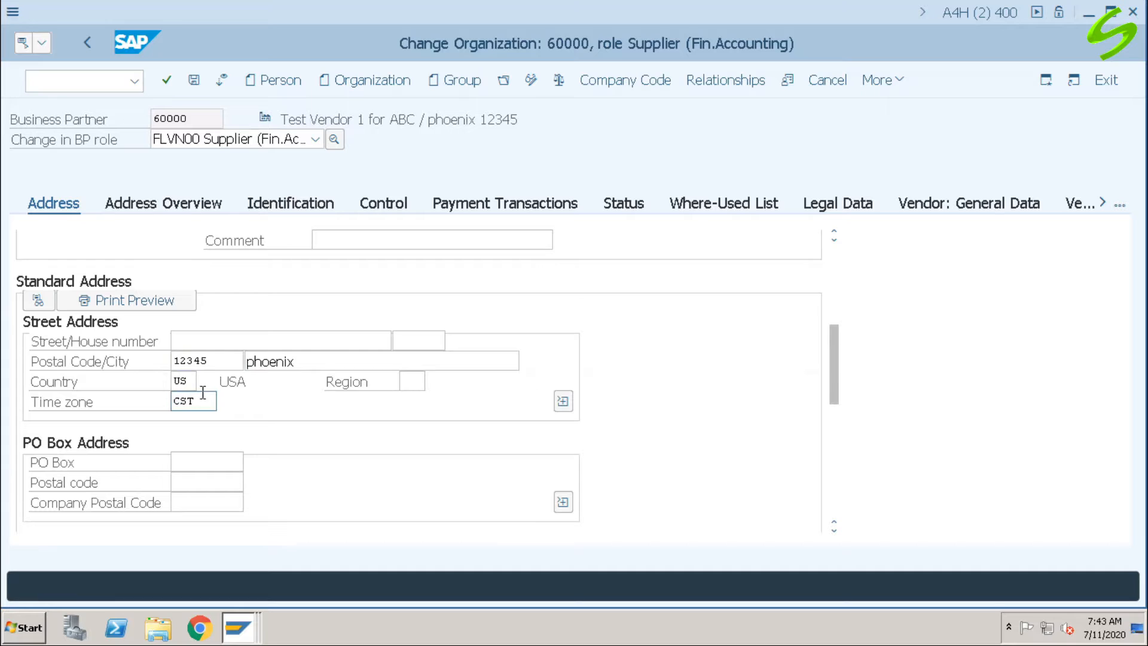
drag(316, 366, 222, 364)
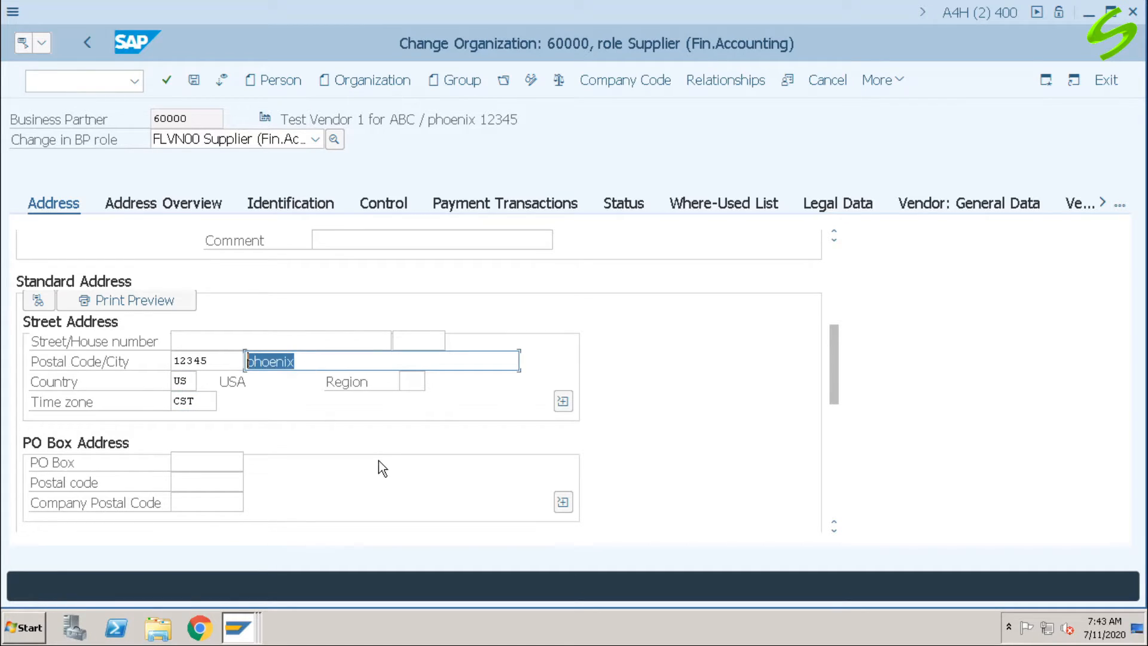
key(BackSpace)
key(Return)
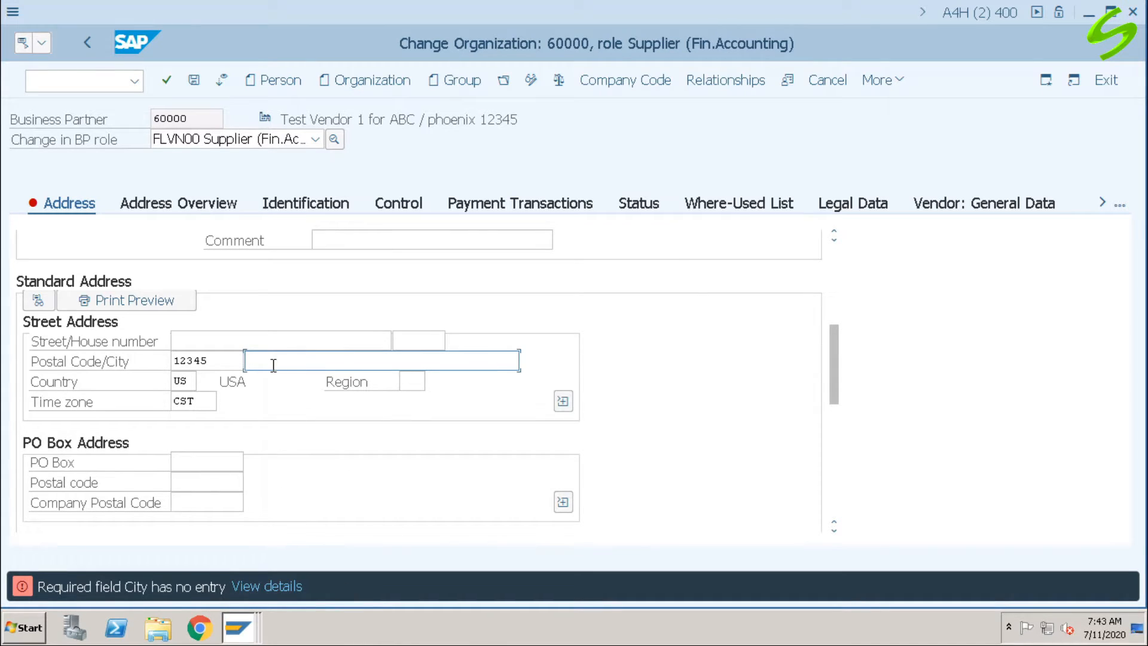
- Enter phoenix as the city in the vendor's street address and confirm it
text(p)
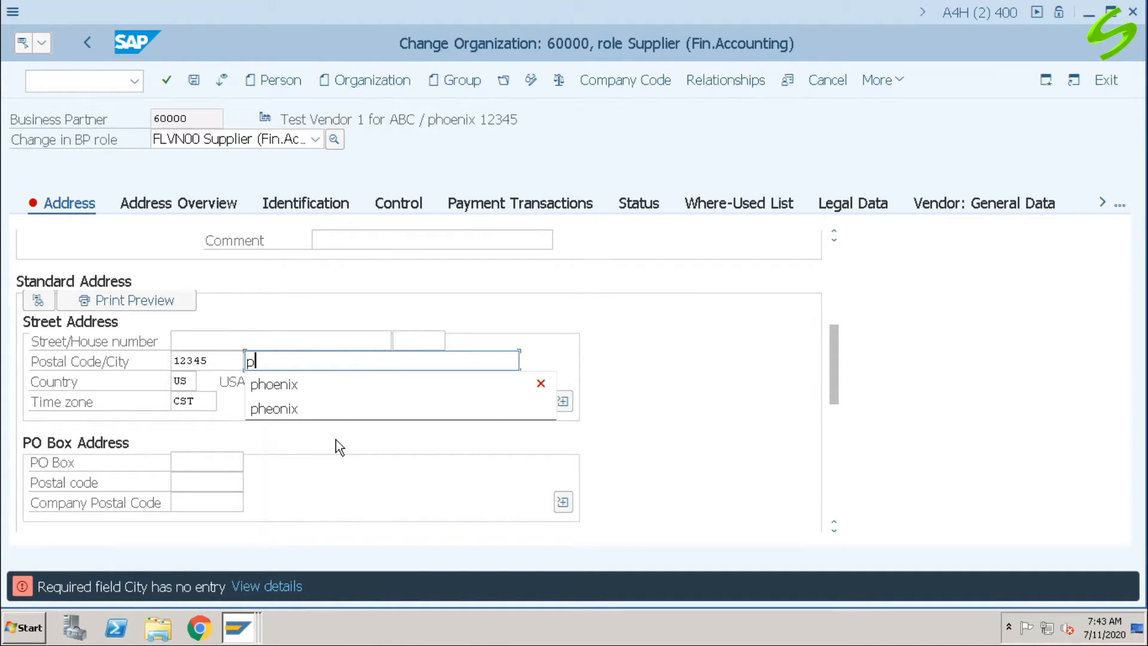
key(Down)
key(Return)
key(Return)
- Check the Country field group setting in the other session and clear the country in the vendor's street address
key(alt+Tab)
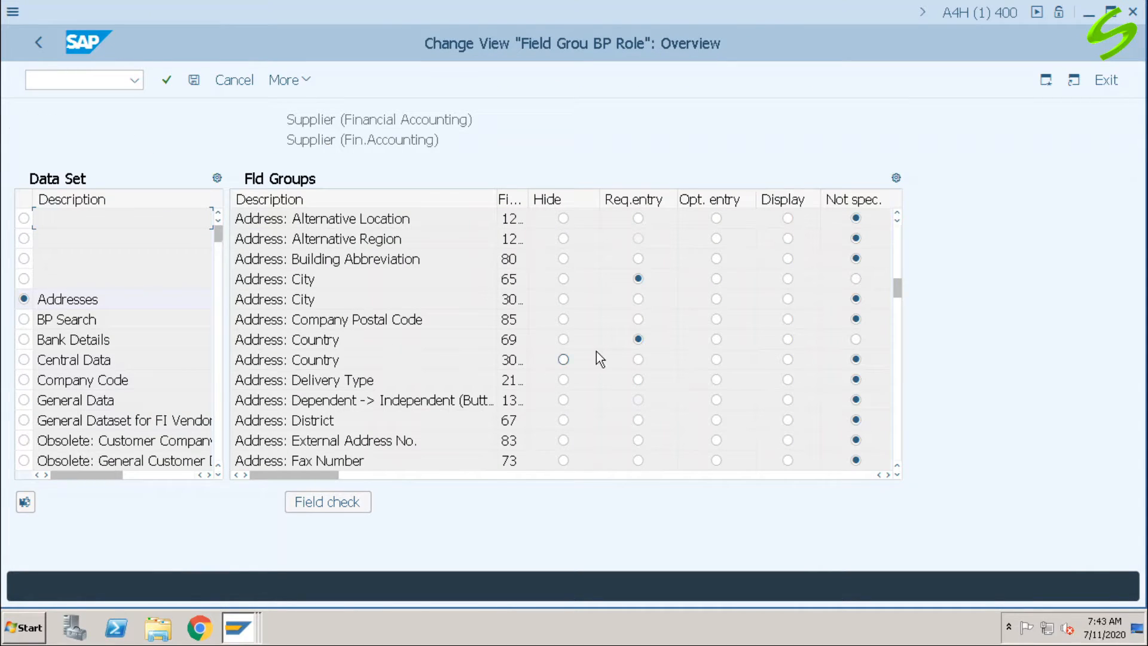
key(alt+Tab)
click(187, 382)
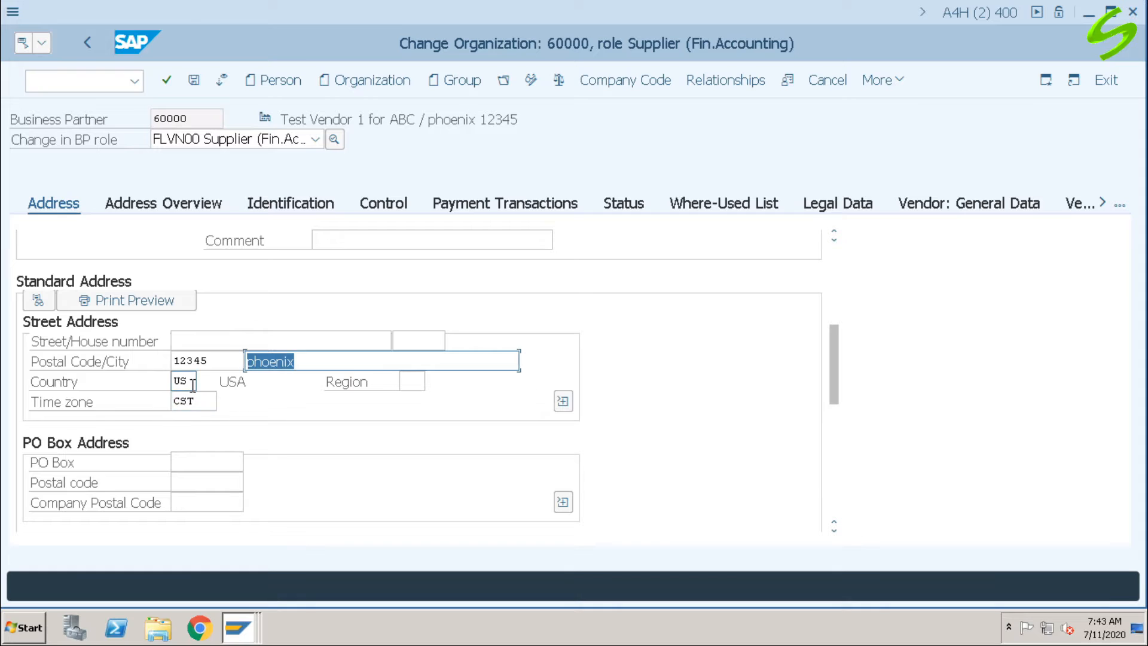
key(BackSpace)
key(BackSpace)
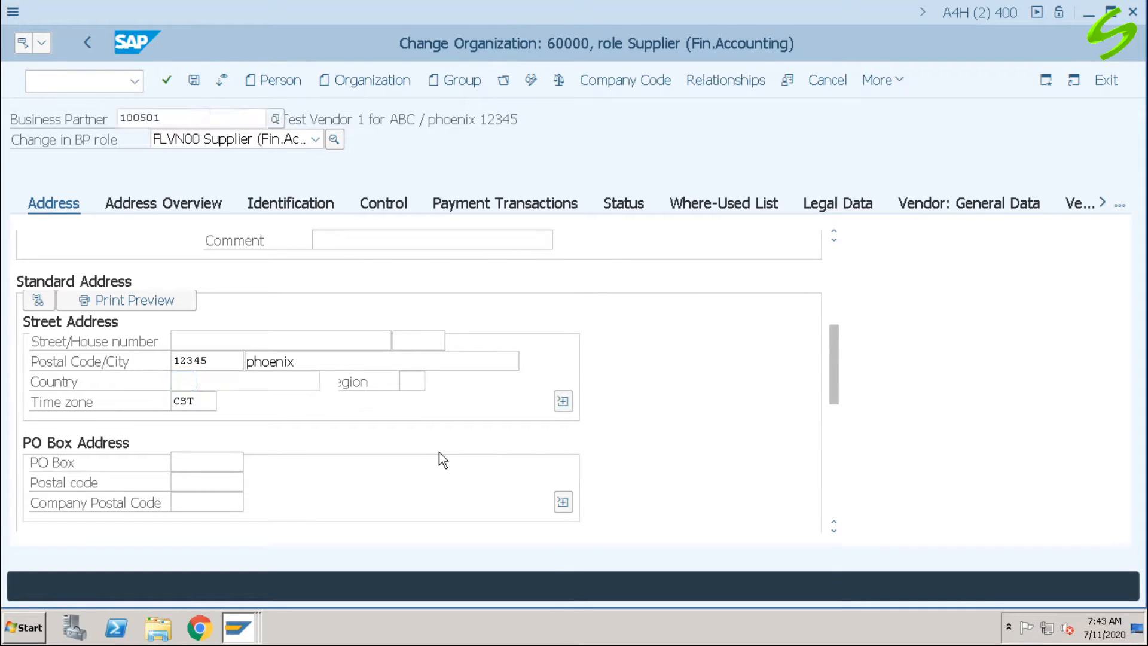
key(Tab)
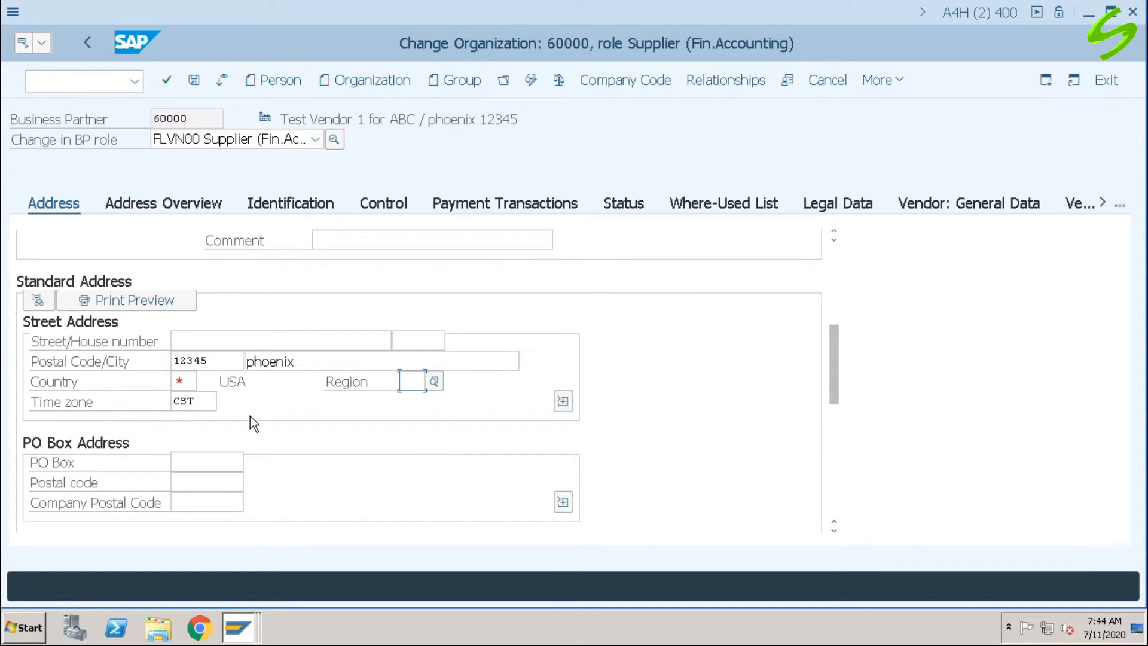
- Set the country in the vendor's street address to US
click(188, 378)
text(us)
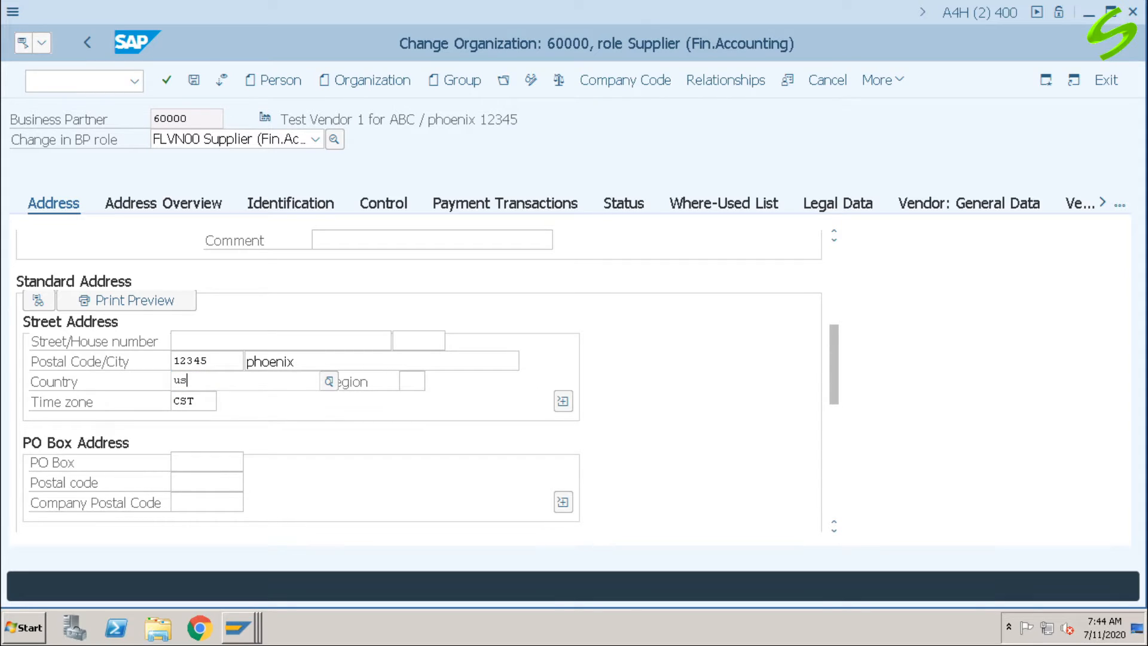
key(Return)
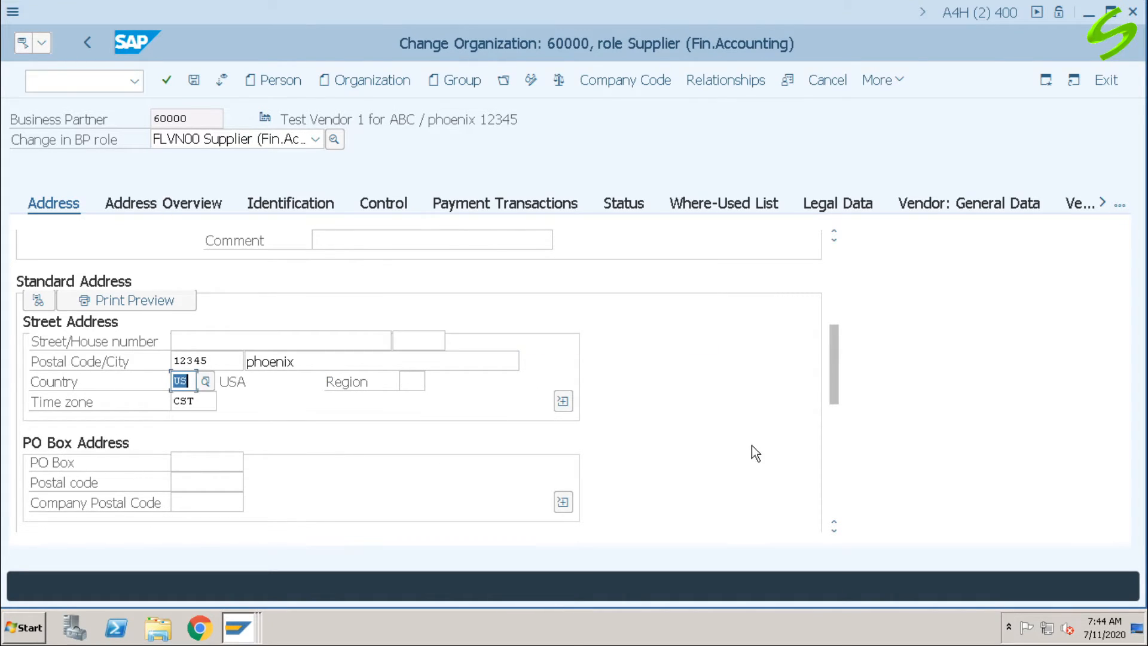
- Check the Language Key field group setting, choose the blank communication language for the vendor and try to confirm it
key(alt+Tab)
scroll(767, 429, down, 2)
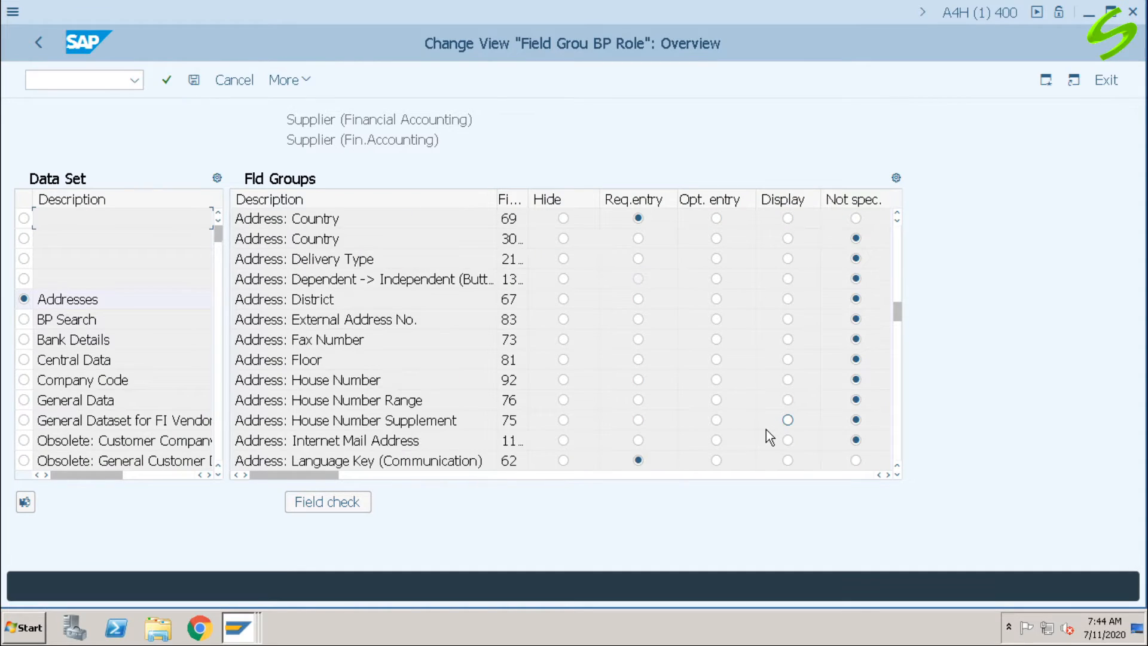
key(alt+Tab)
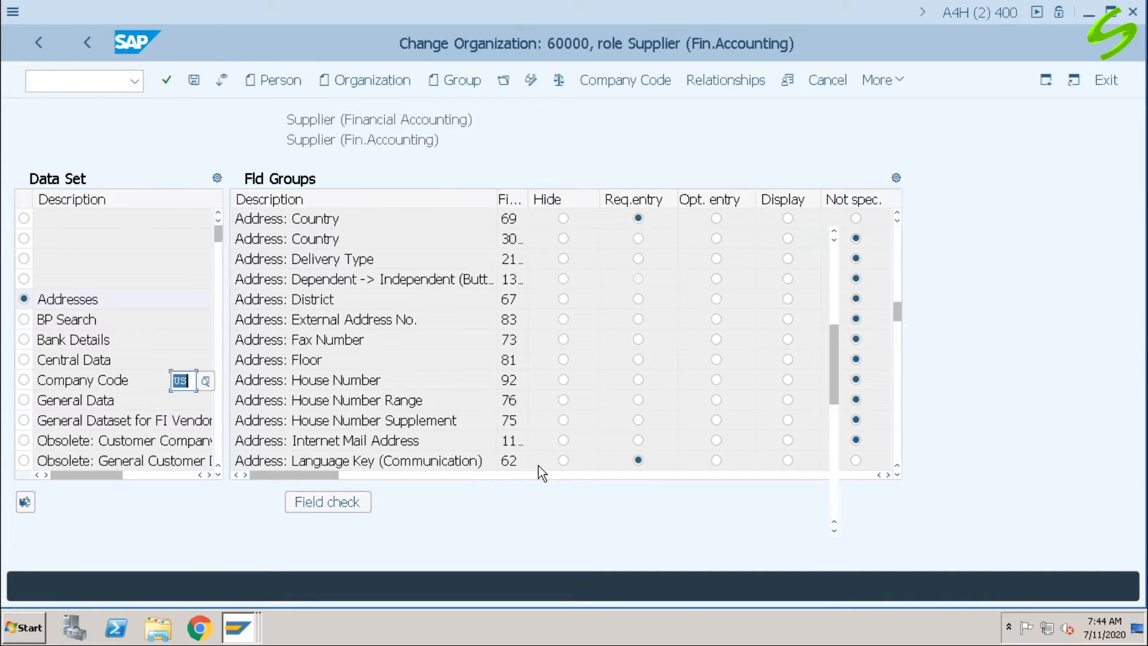
scroll(596, 441, down, 3)
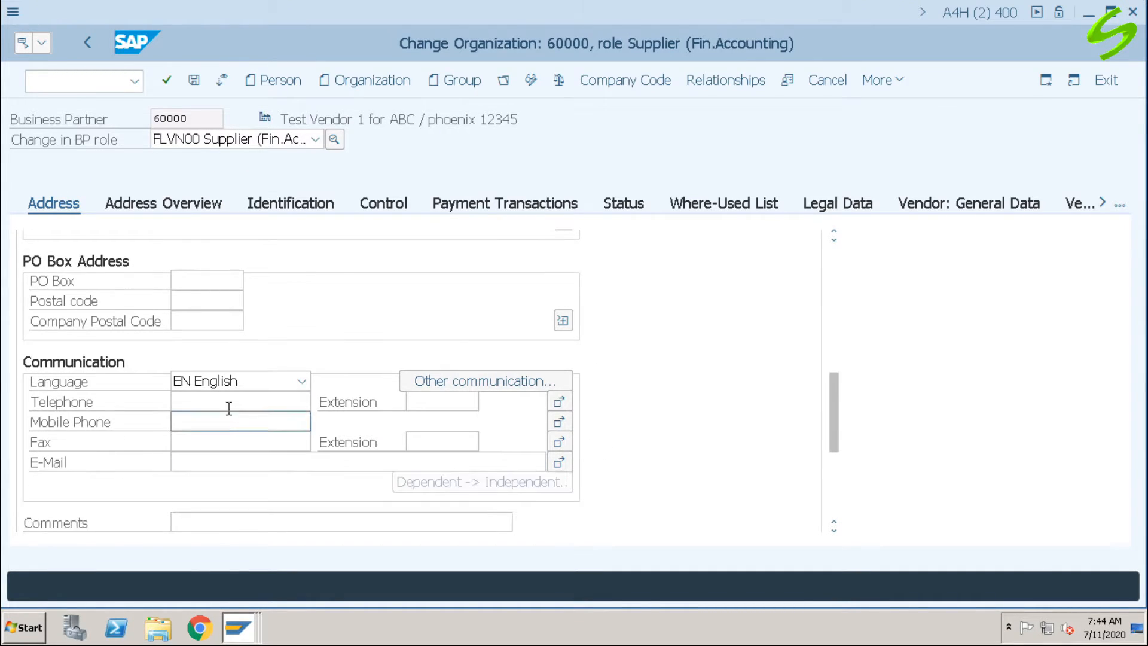
click(225, 385)
scroll(227, 405, up, 4)
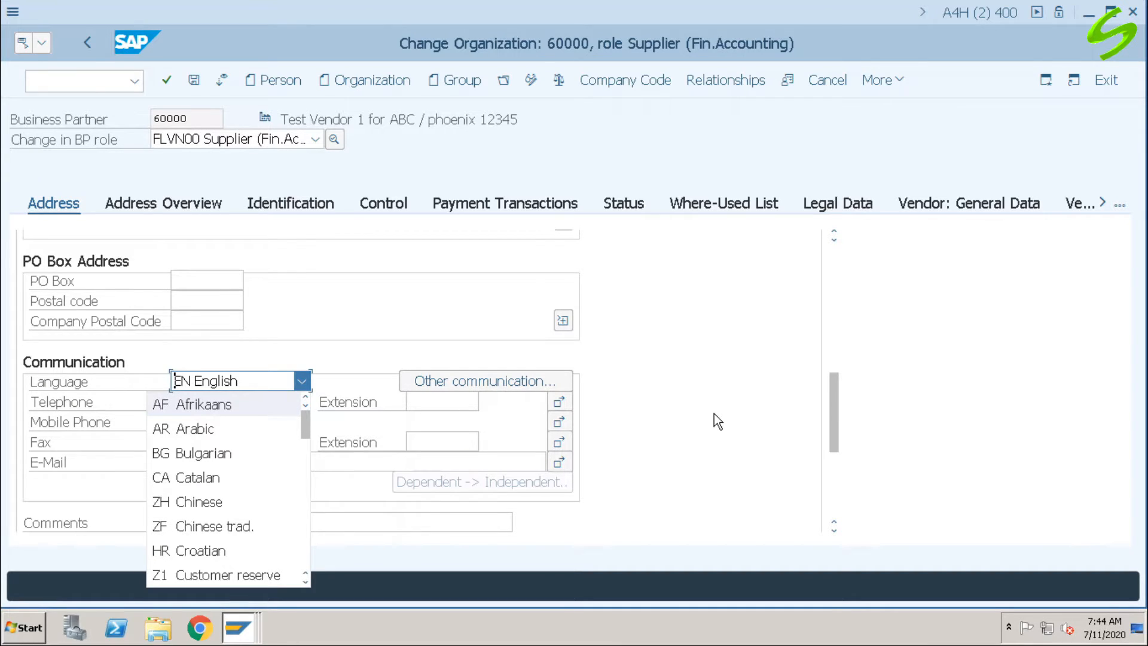
scroll(718, 421, down, 10)
click(218, 574)
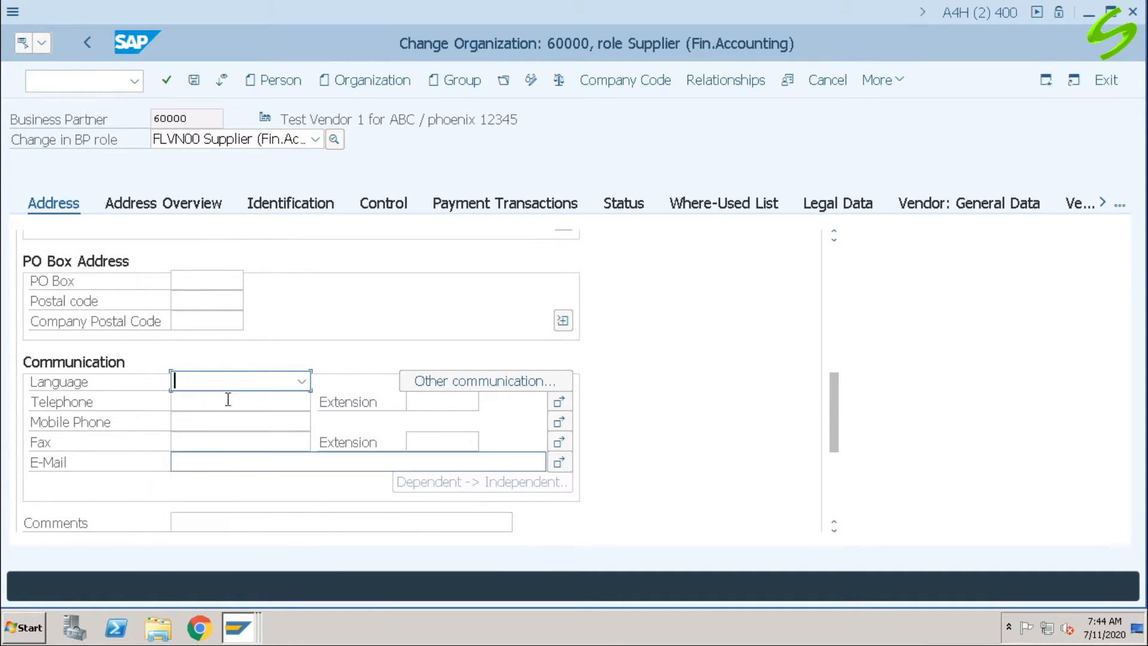
key(Return)
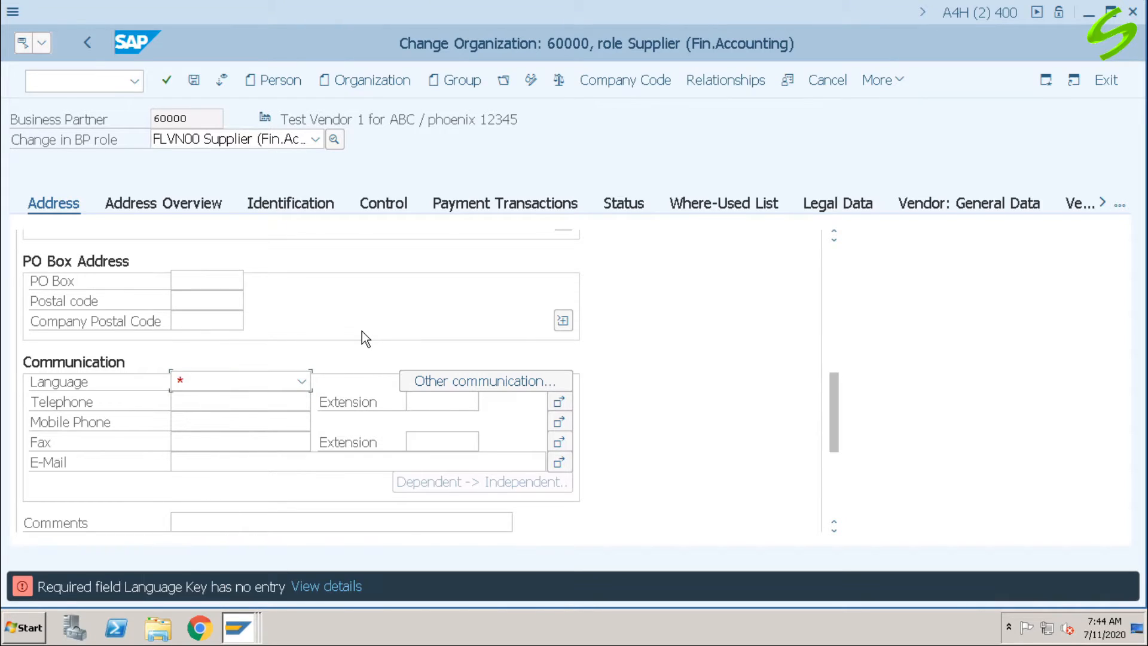
- Set the vendor's communication language to EN English and confirm it
click(232, 378)
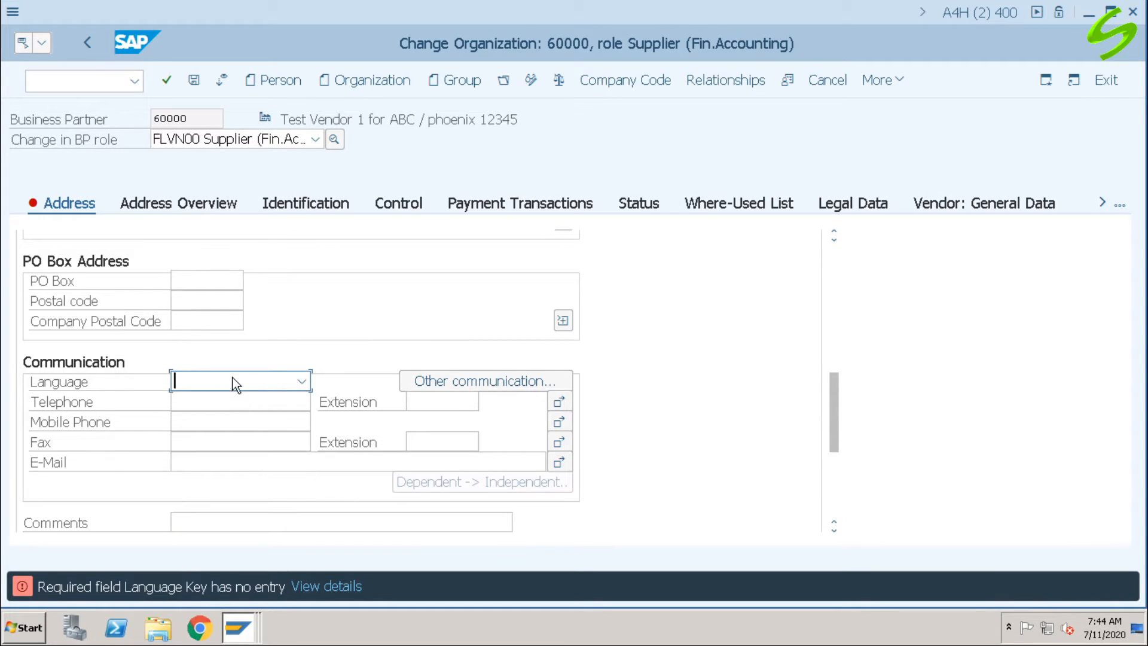
text(EN)
key(Return)
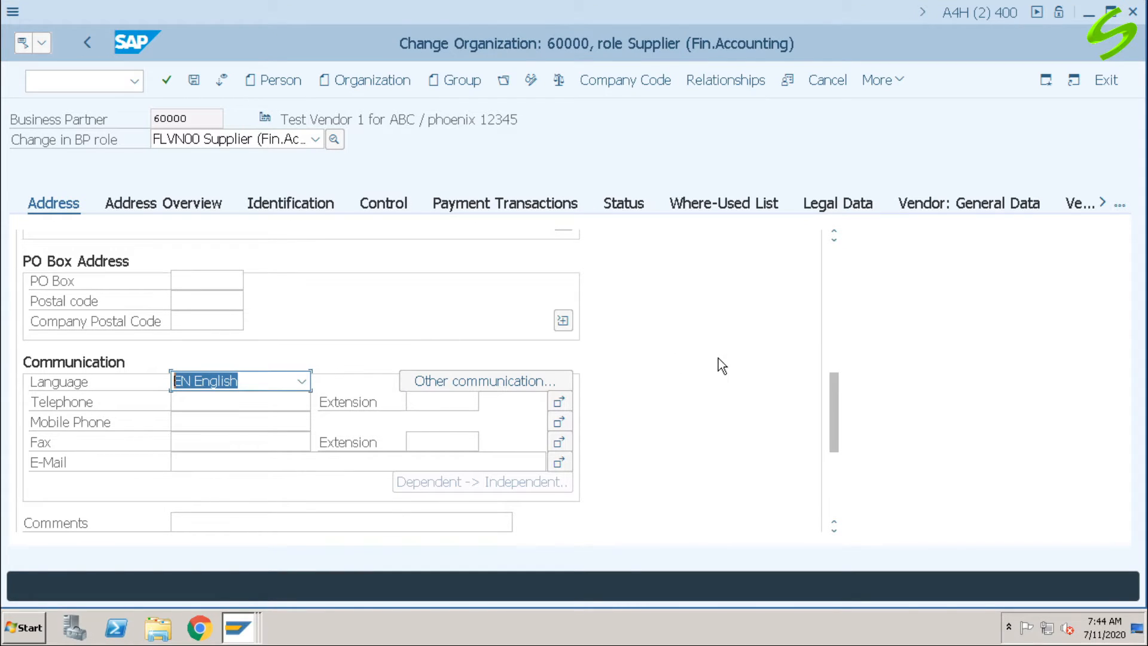
- Return to the field grouping, select the Vendor: General Company Code Data data set and review its field group settings
key(alt+Tab)
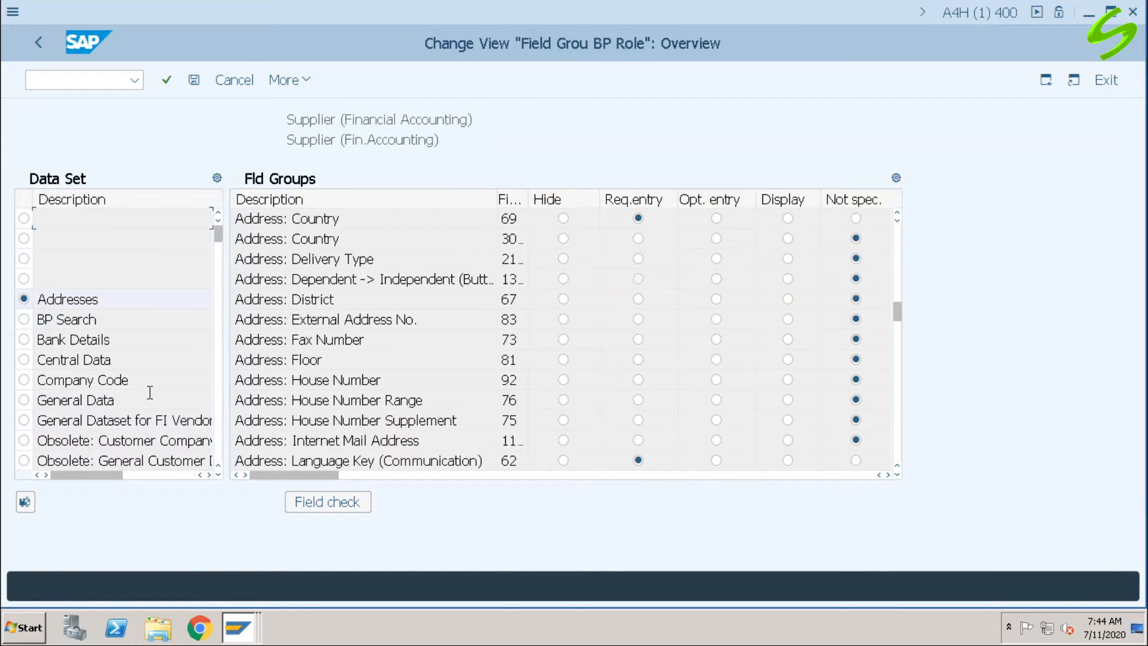
scroll(151, 400, down, 3)
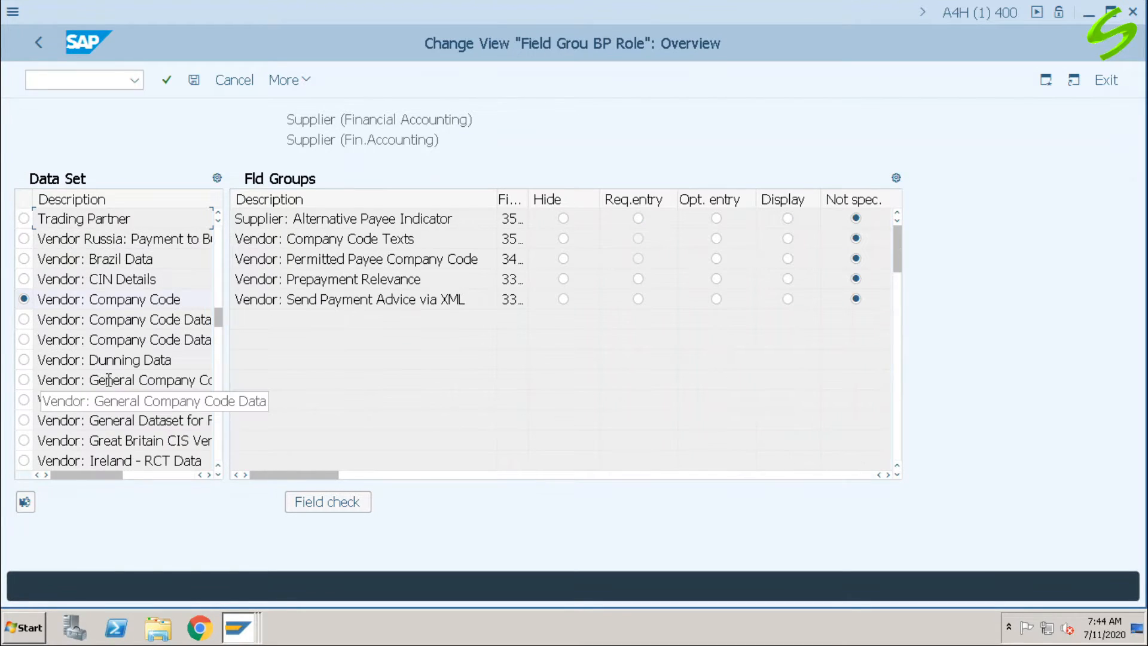
click(107, 380)
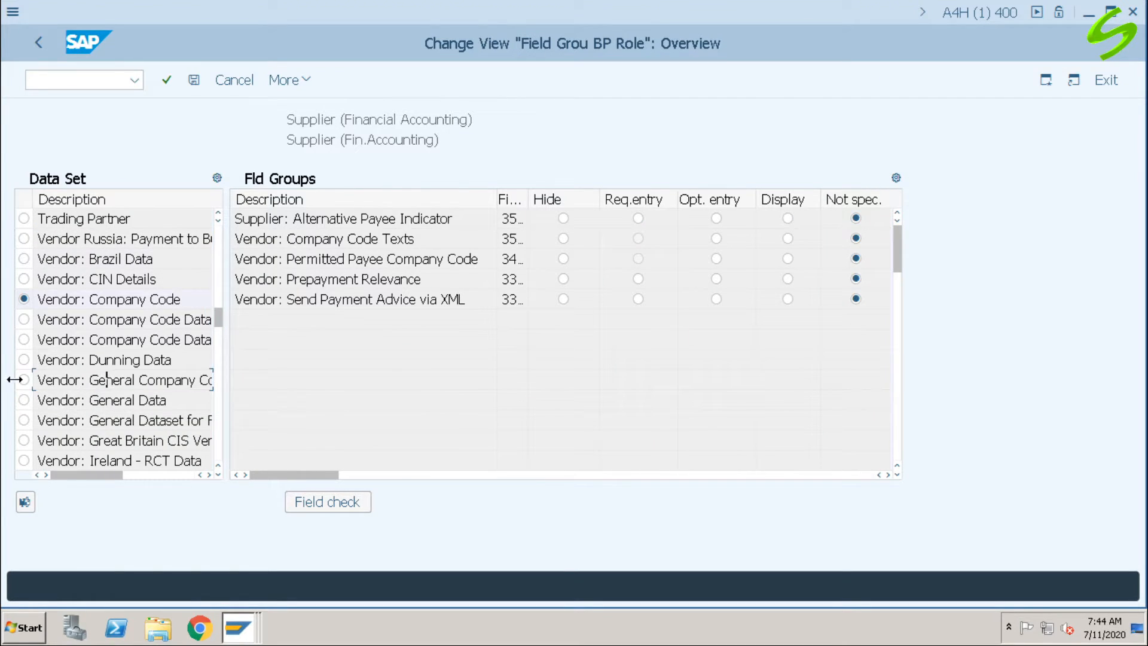
double_click(170, 382)
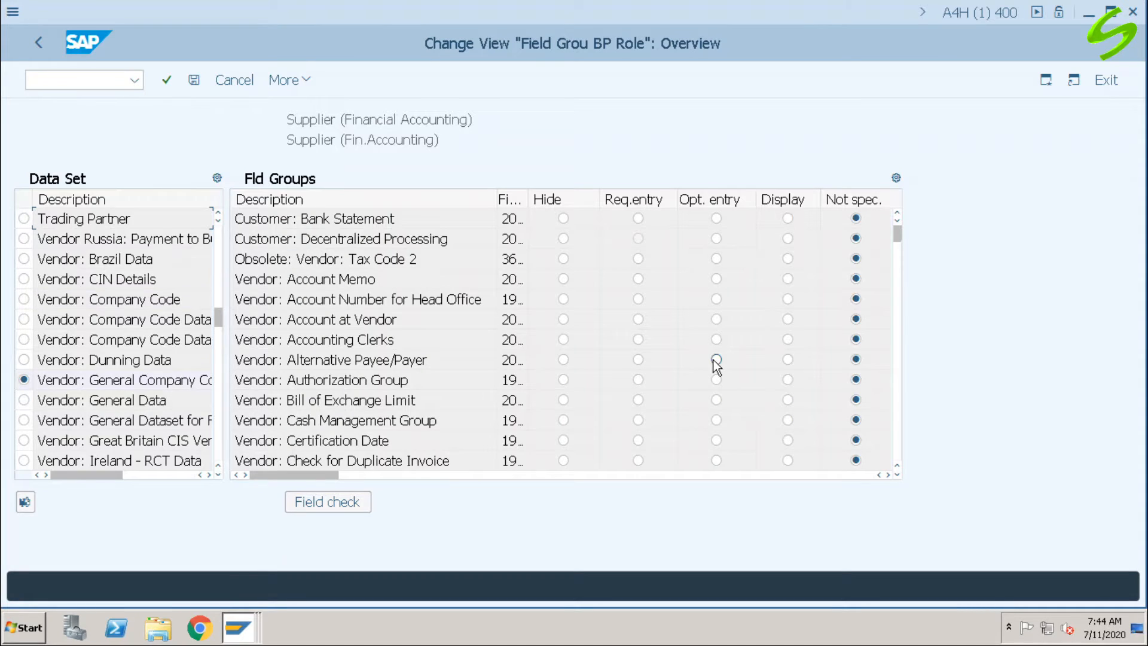
scroll(716, 363, down, 5)
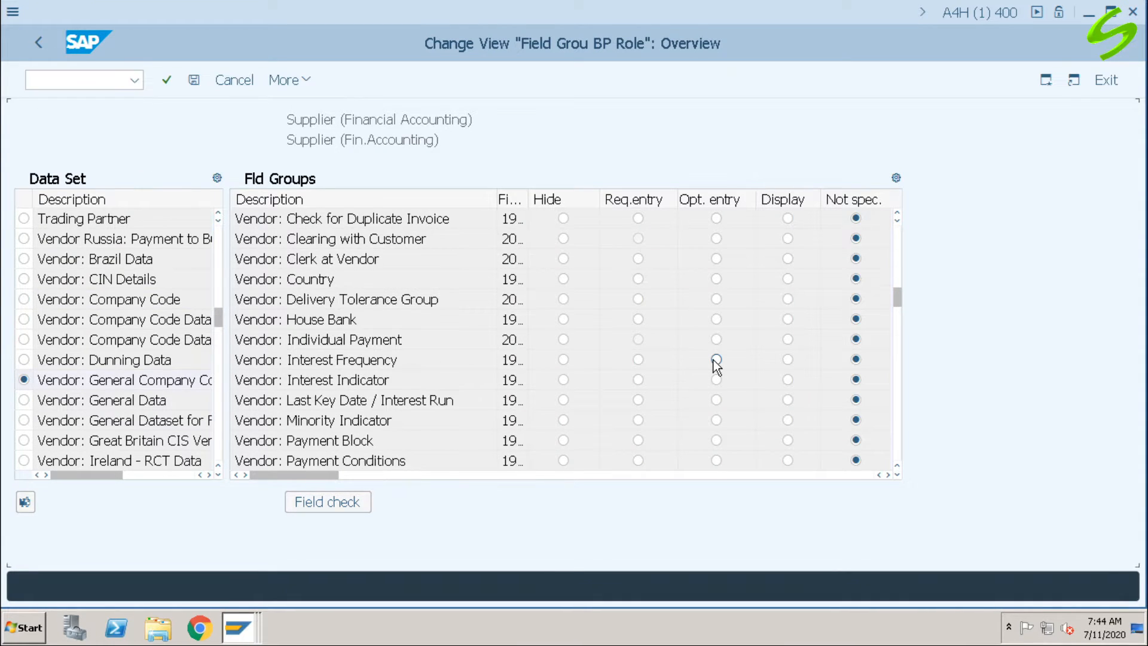
scroll(716, 363, down, 5)
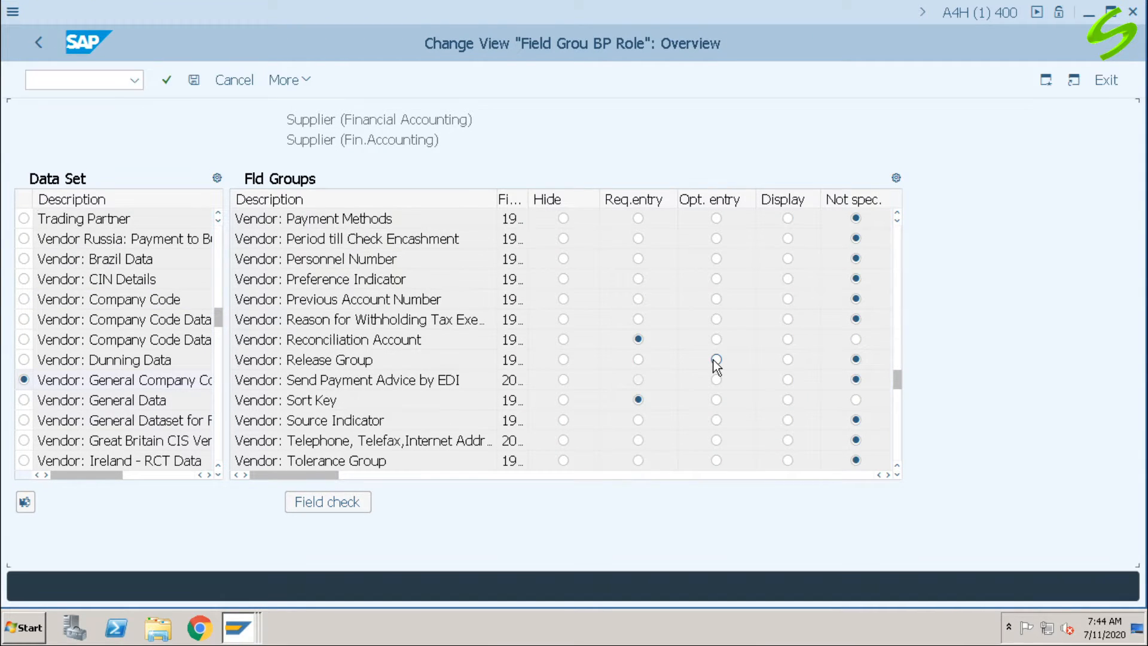
- Check the remaining field group settings, open the vendor's company code data, clear the reconciliation account and try to confirm it
scroll(717, 363, down, 1)
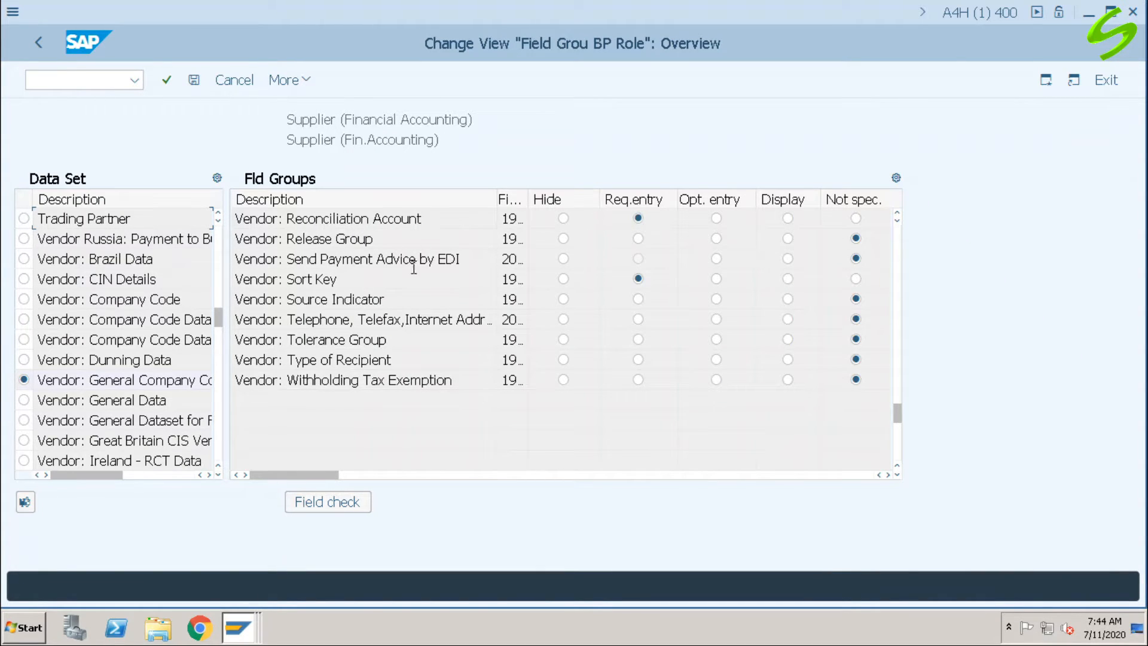
key(alt+Tab)
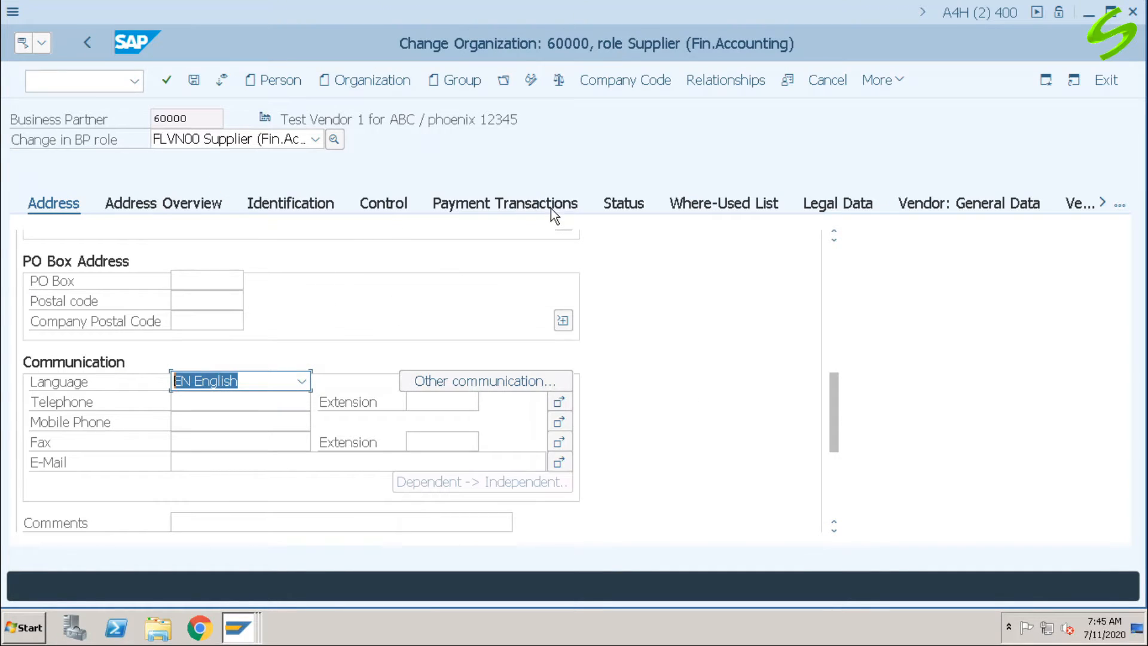
click(622, 88)
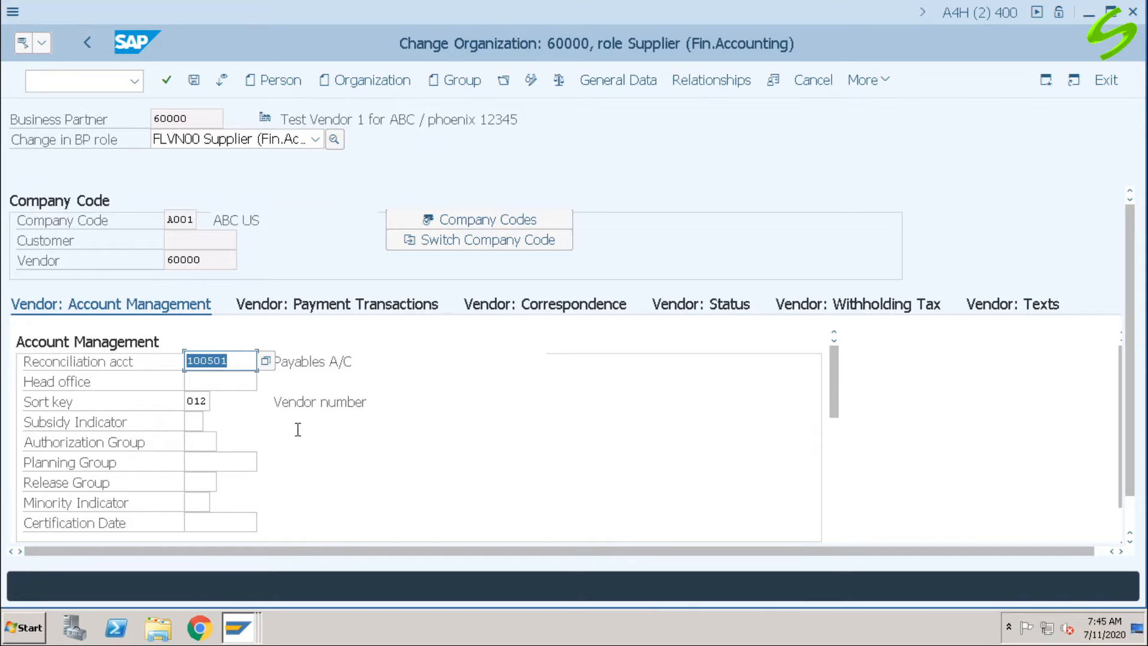
key(Delete)
key(Tab)
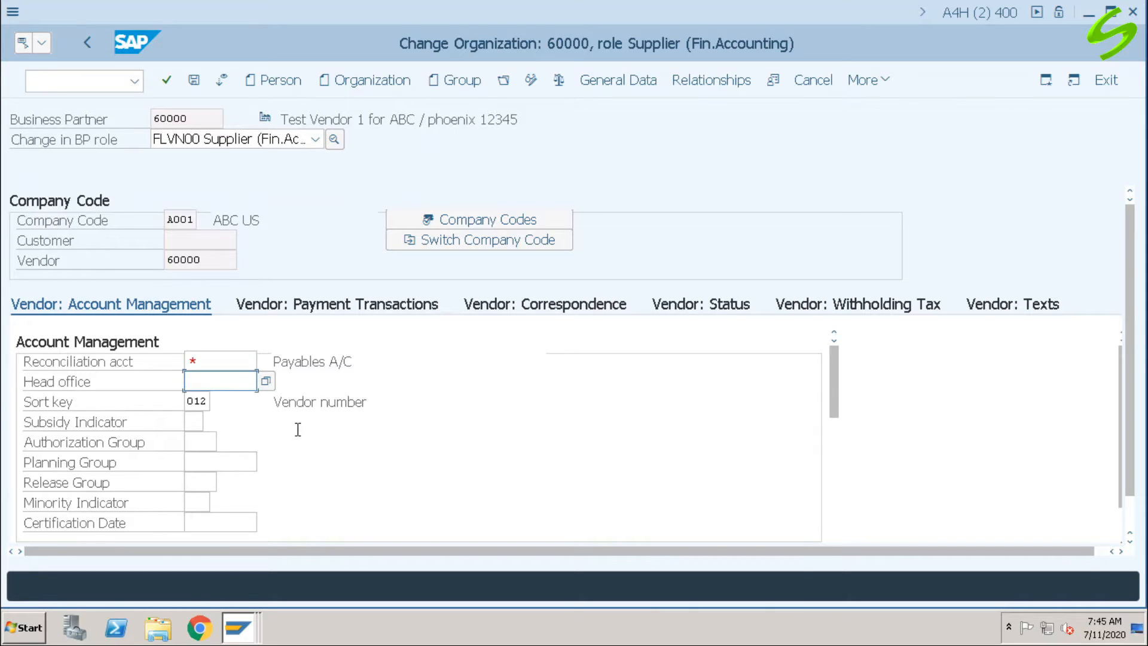
click(215, 360)
key(Return)
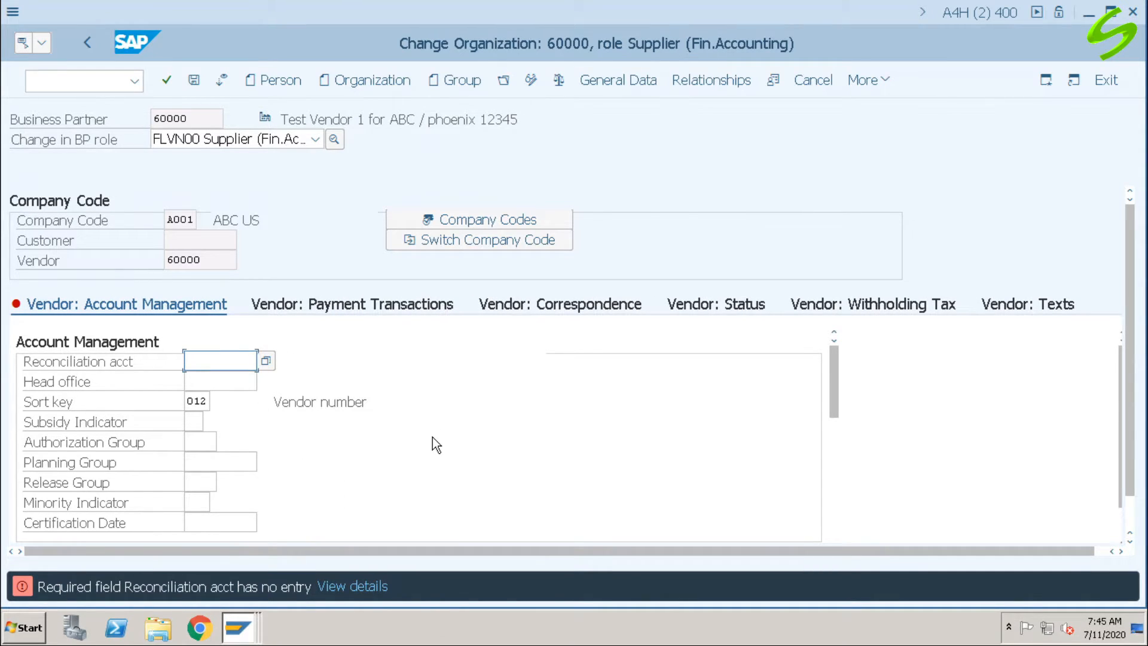
- Set the vendor's reconciliation account to the Payables A/C account and confirm the entry
text(1)
key(Down)
key(Return)
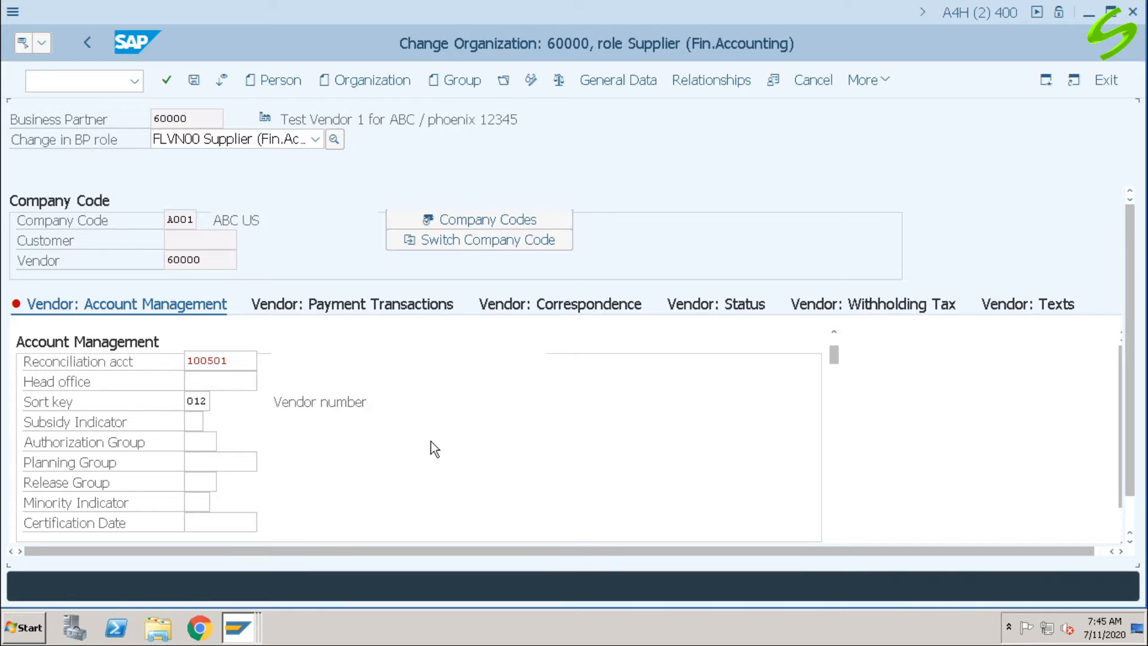
- Try to confirm the vendor's company code data with a blank sort key, and restore the sort key to 012
click(188, 401)
key(Delete)
key(Delete)
key(Delete)
key(Tab)
click(195, 402)
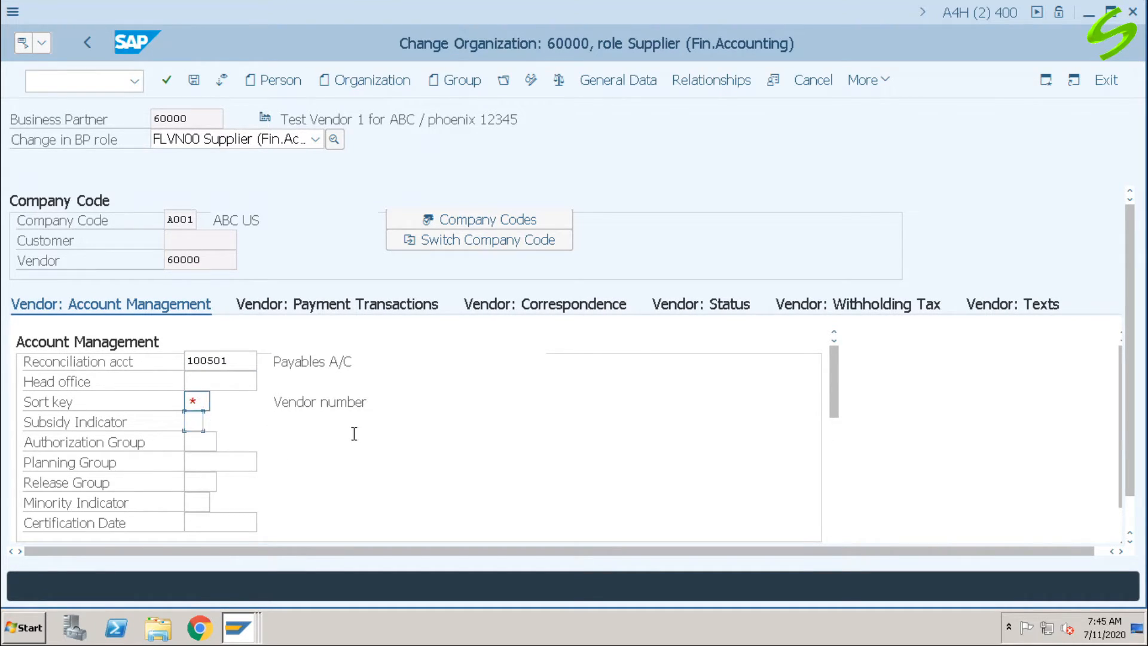
key(Return)
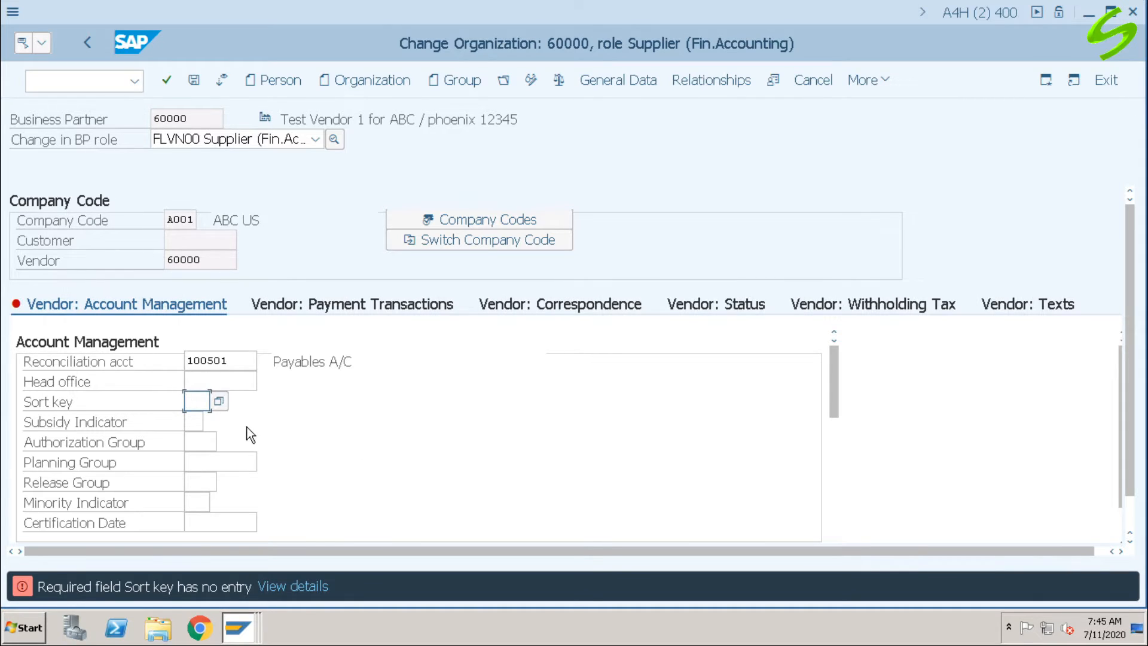
text(012)
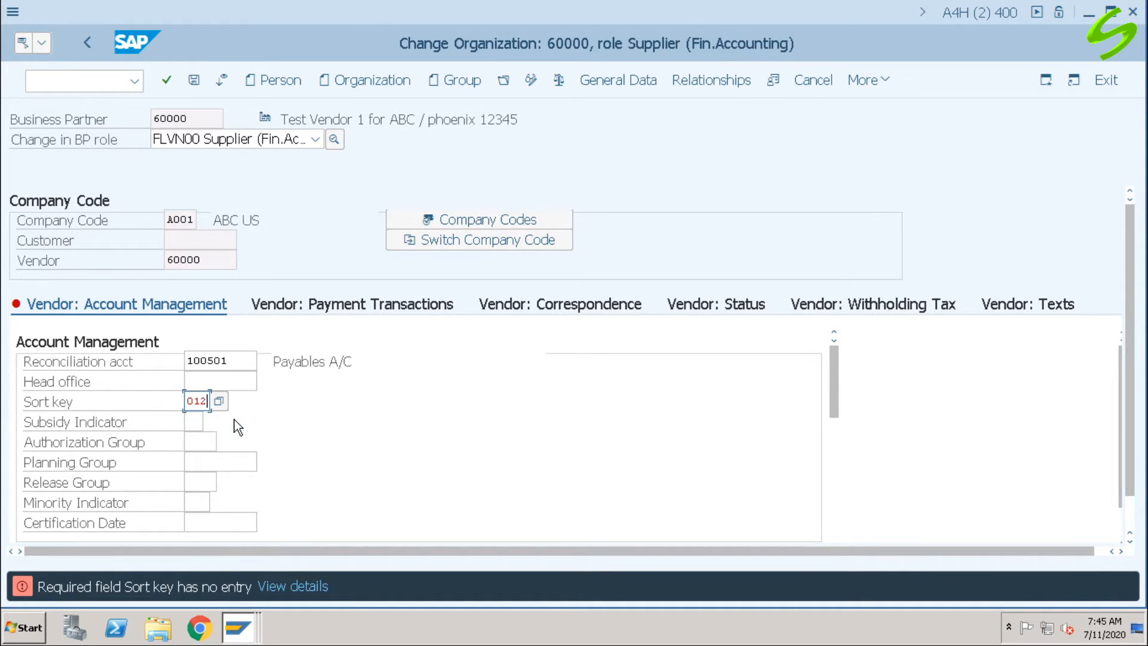
key(Return)
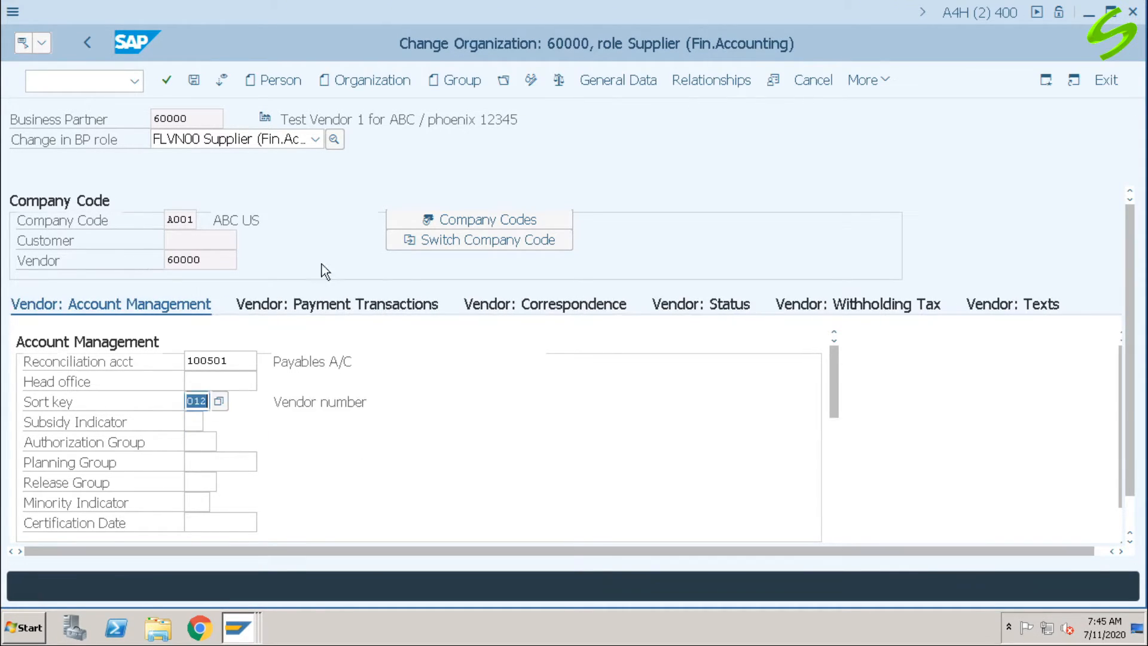
- Return to the field grouping, make Vendor: Tolerance Group a required entry and save it in the abc config customizing request
key(alt+Tab)
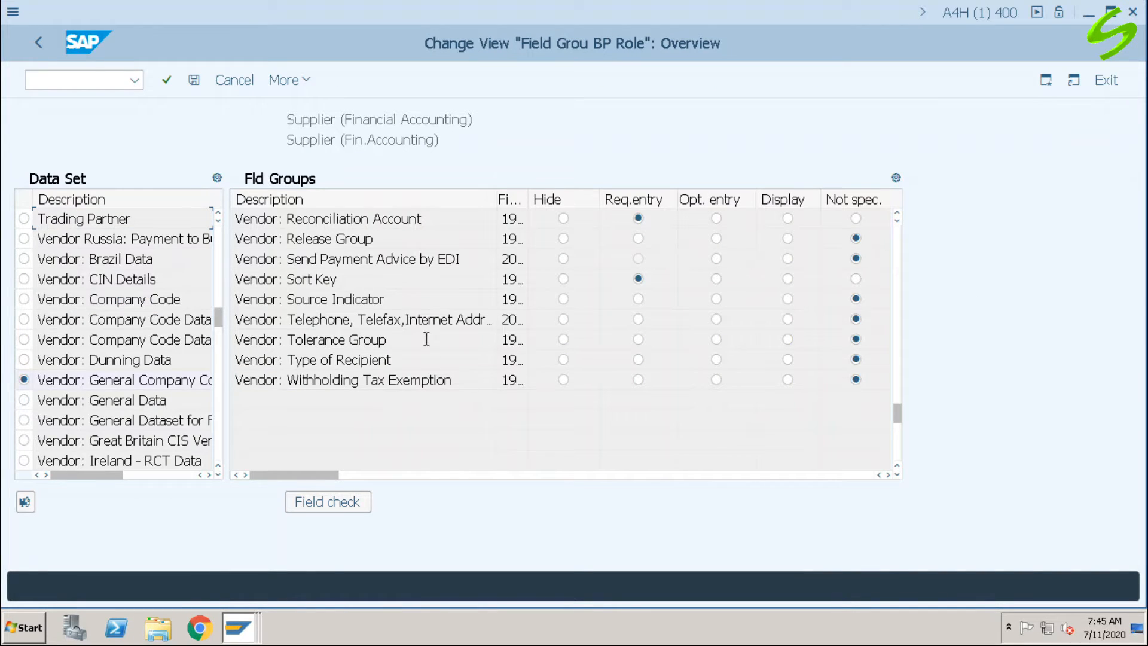
click(638, 339)
click(193, 79)
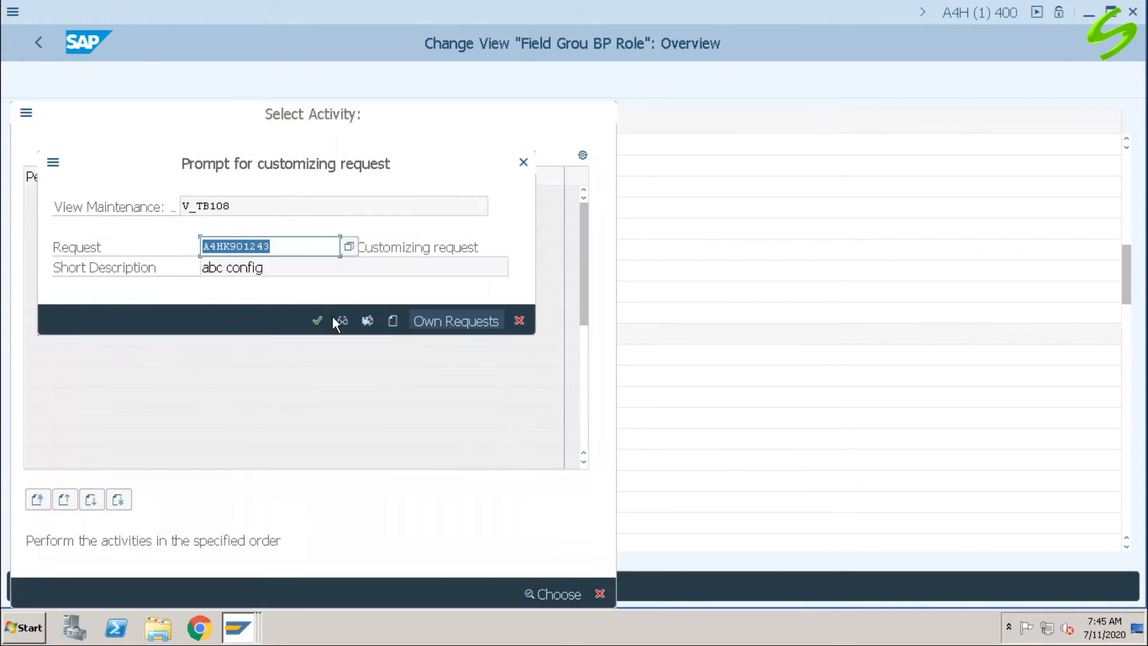
click(317, 320)
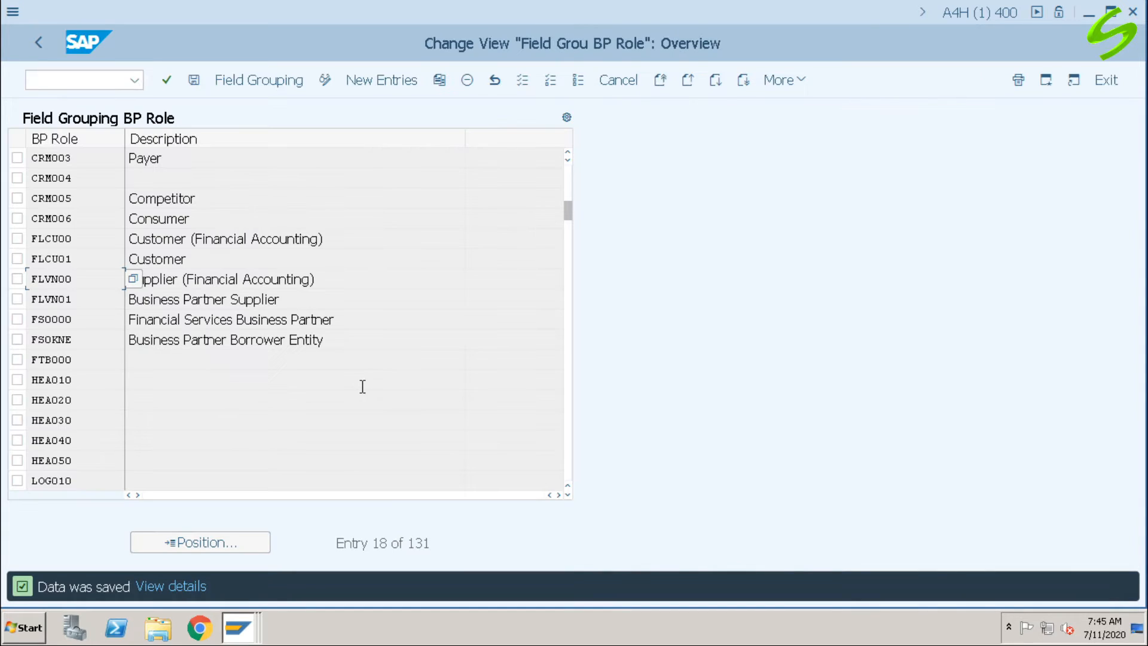
- Switch back to the vendor's company code data and try to save it with a blank tolerance group
key(alt+Tab)
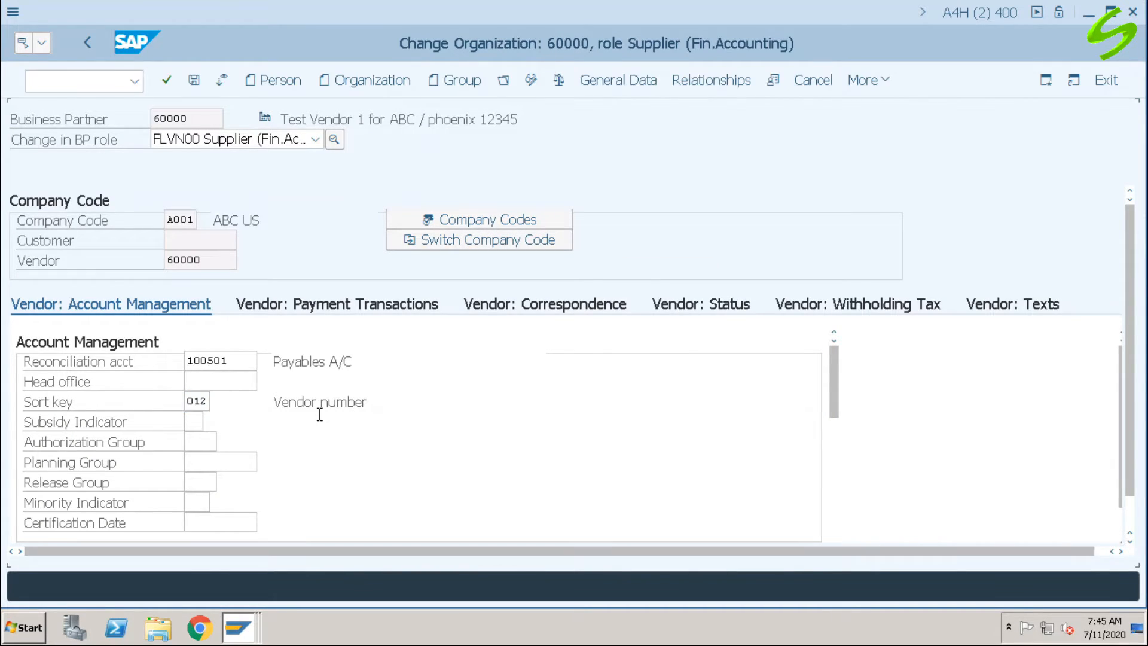
scroll(193, 452, down, 5)
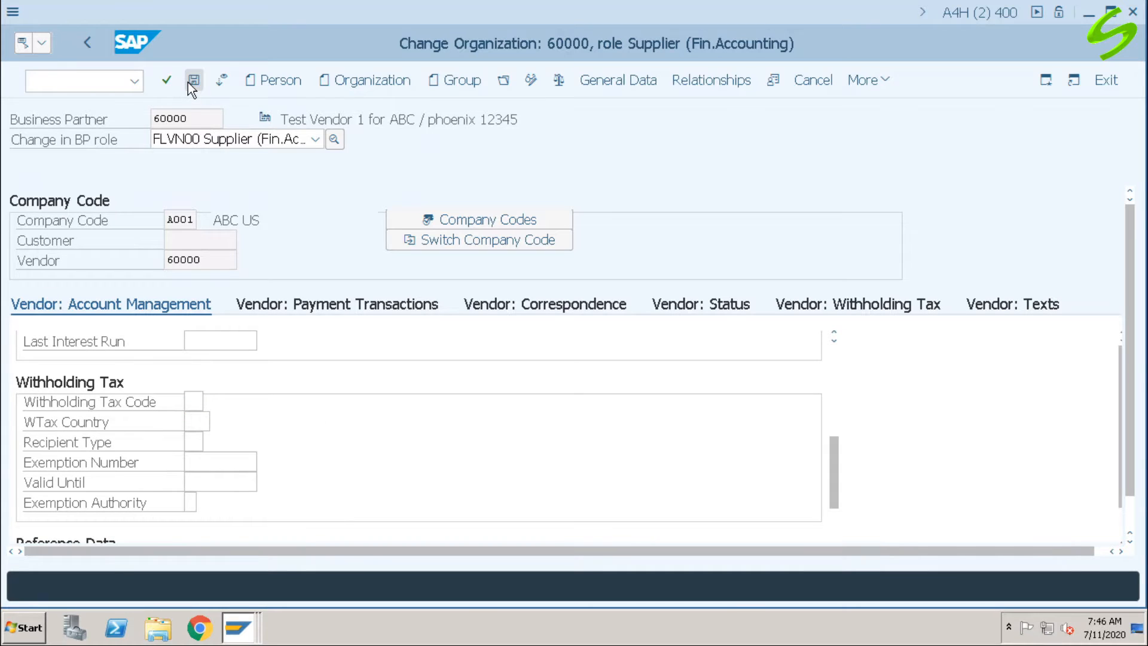
click(194, 80)
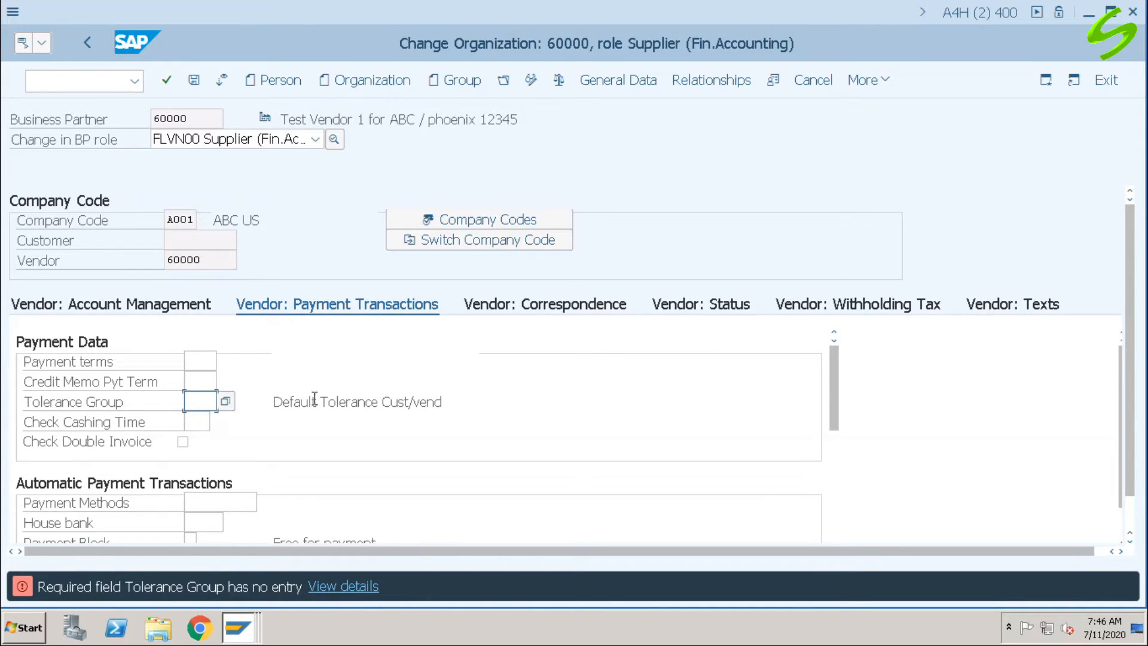
click(201, 423)
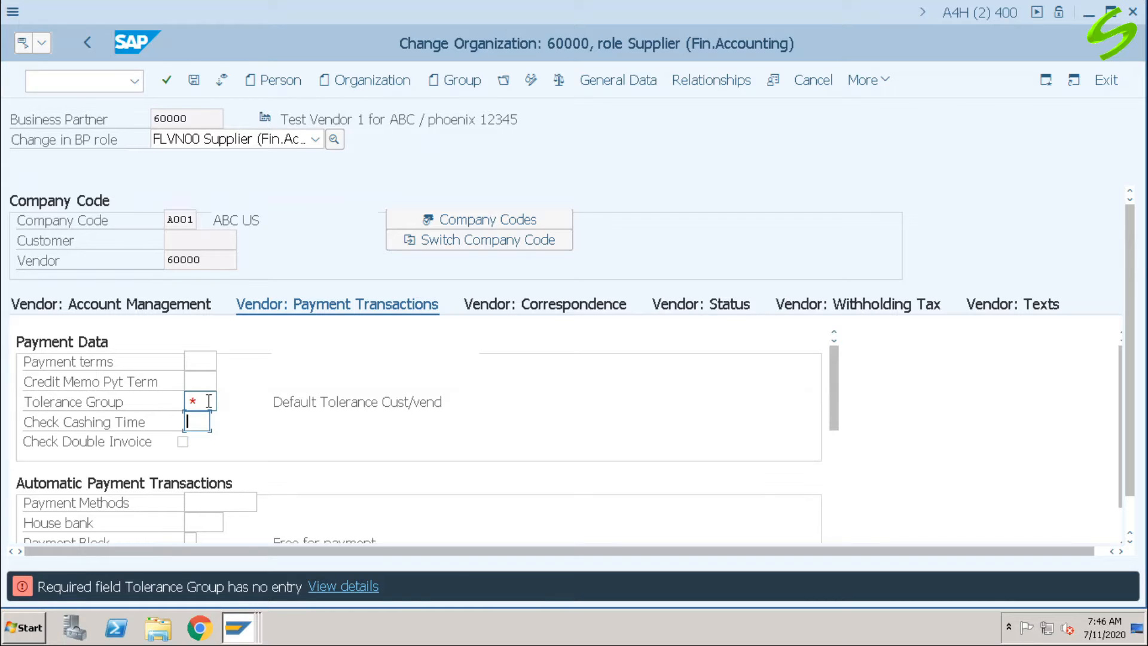
click(208, 401)
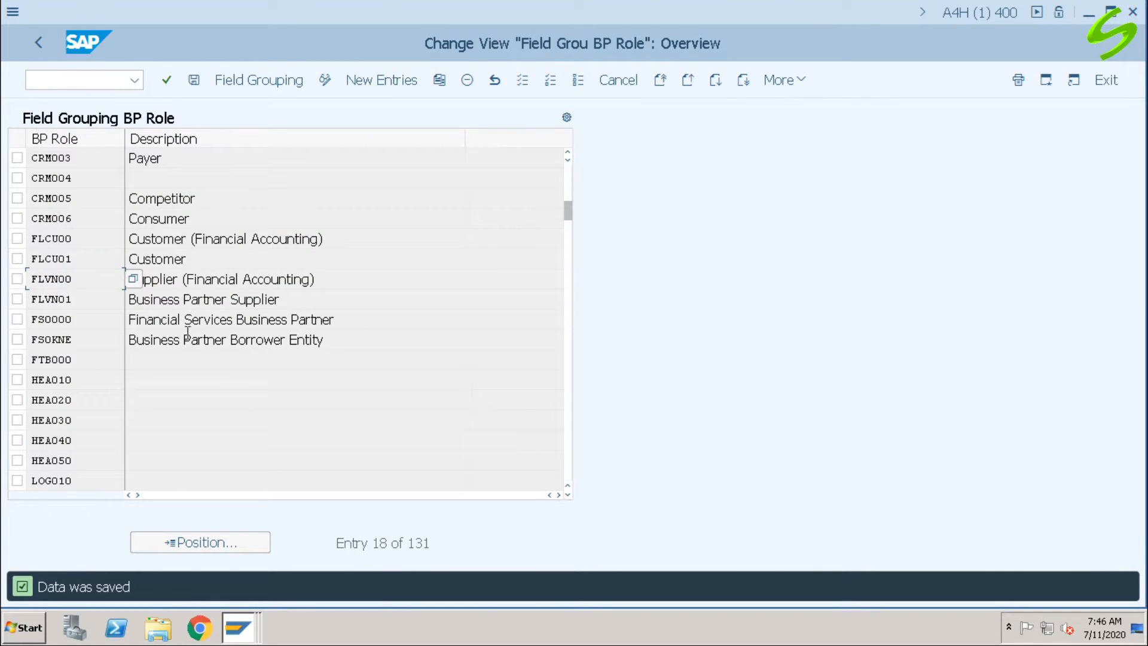
- Open the field grouping of BP role FLVN00 and select the Vendor: General Company Code Data data set
double_click(86, 282)
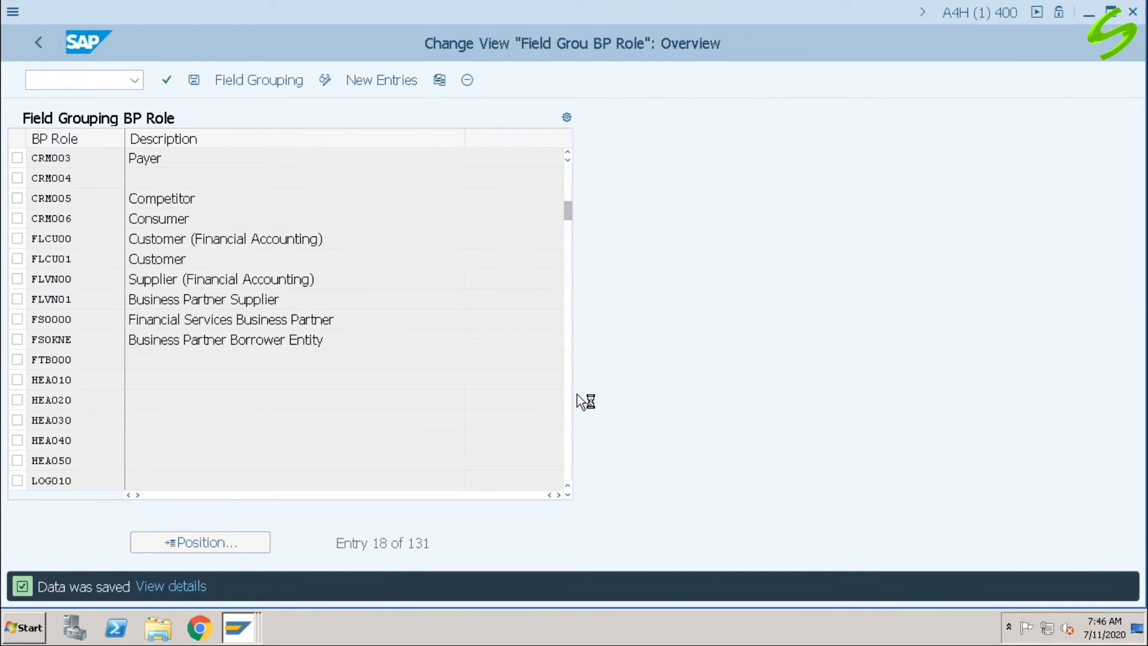
scroll(159, 398, down, 5)
scroll(150, 398, down, 4)
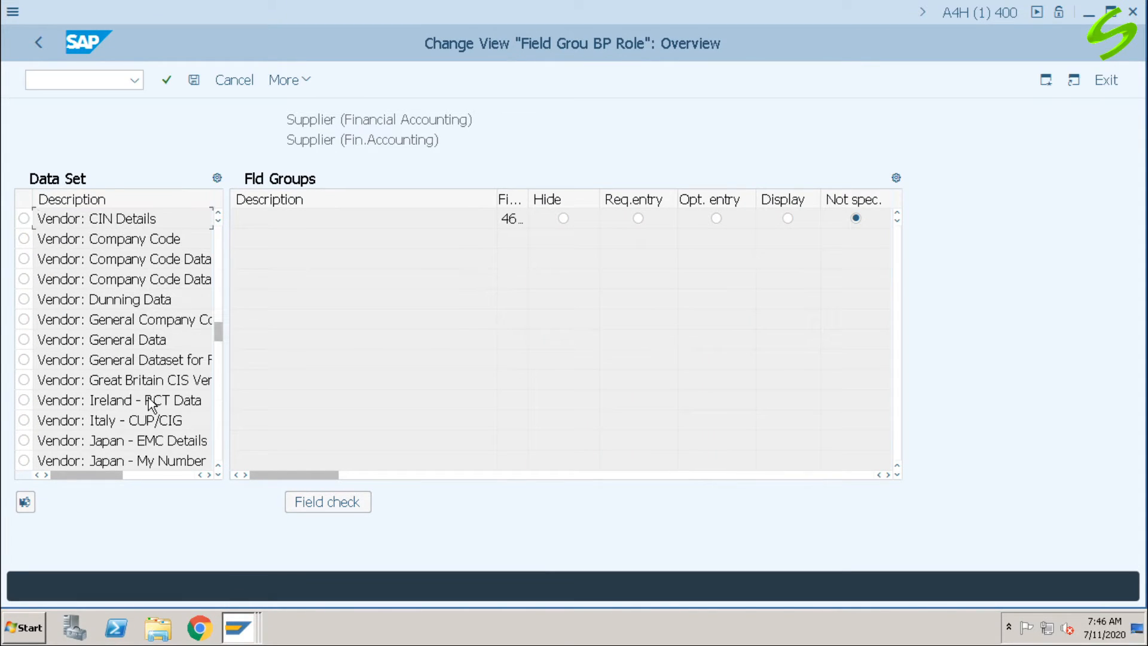
scroll(150, 398, up, 1)
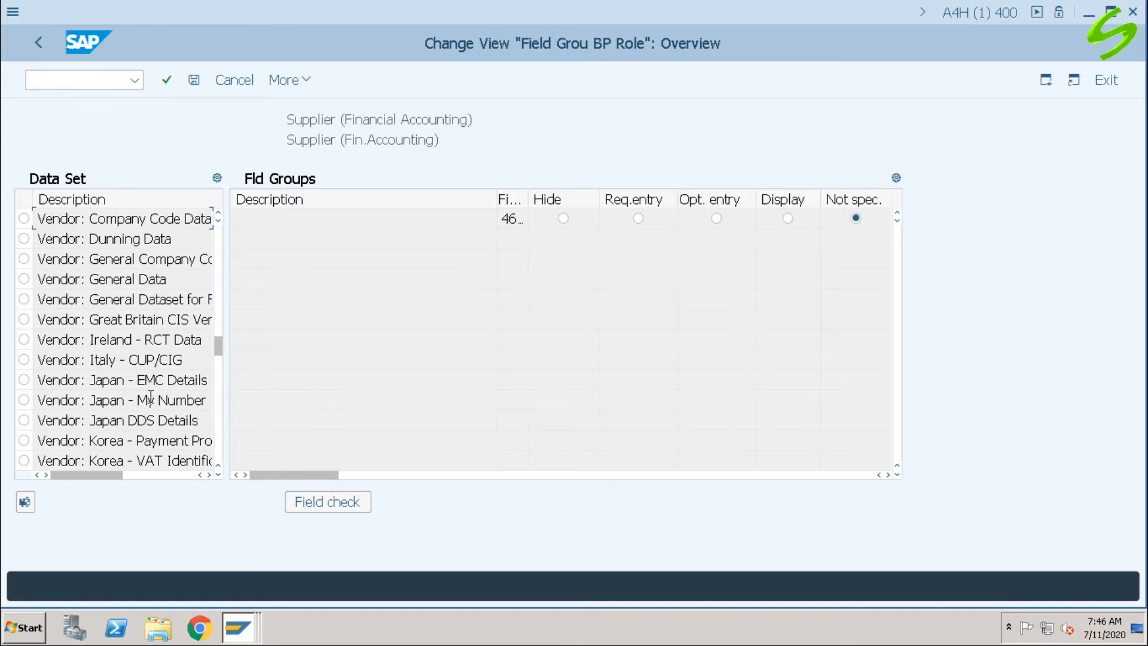
scroll(150, 397, up, 1)
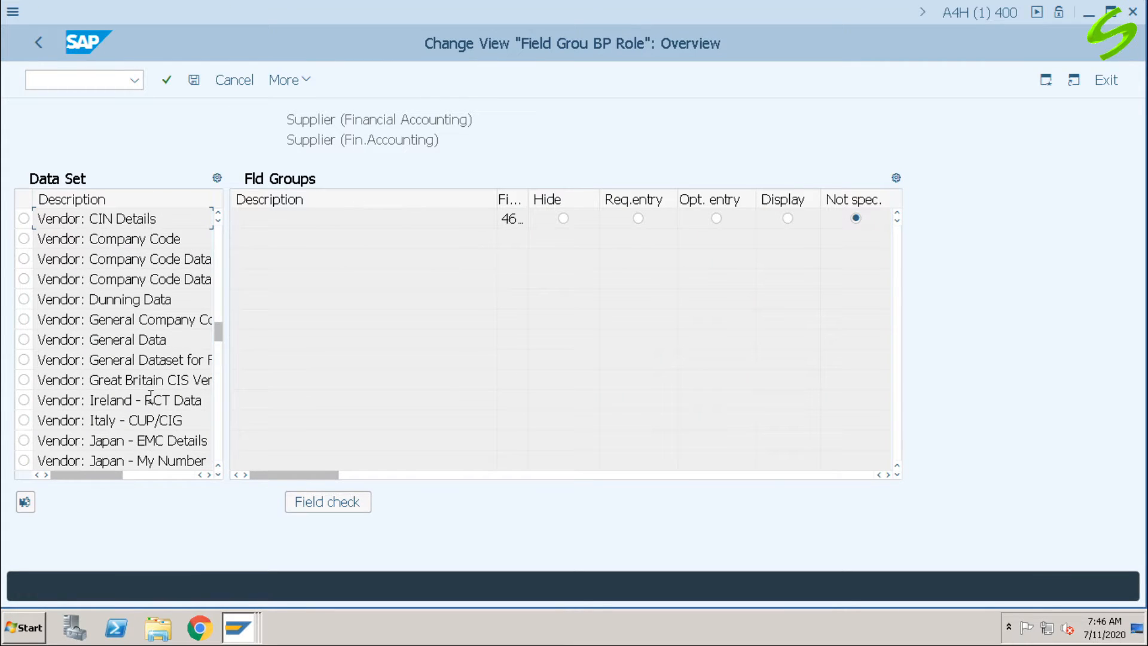
click(155, 319)
- Set the Vendor: Tolerance Group field group to Not specified and save the field grouping
scroll(722, 405, down, 6)
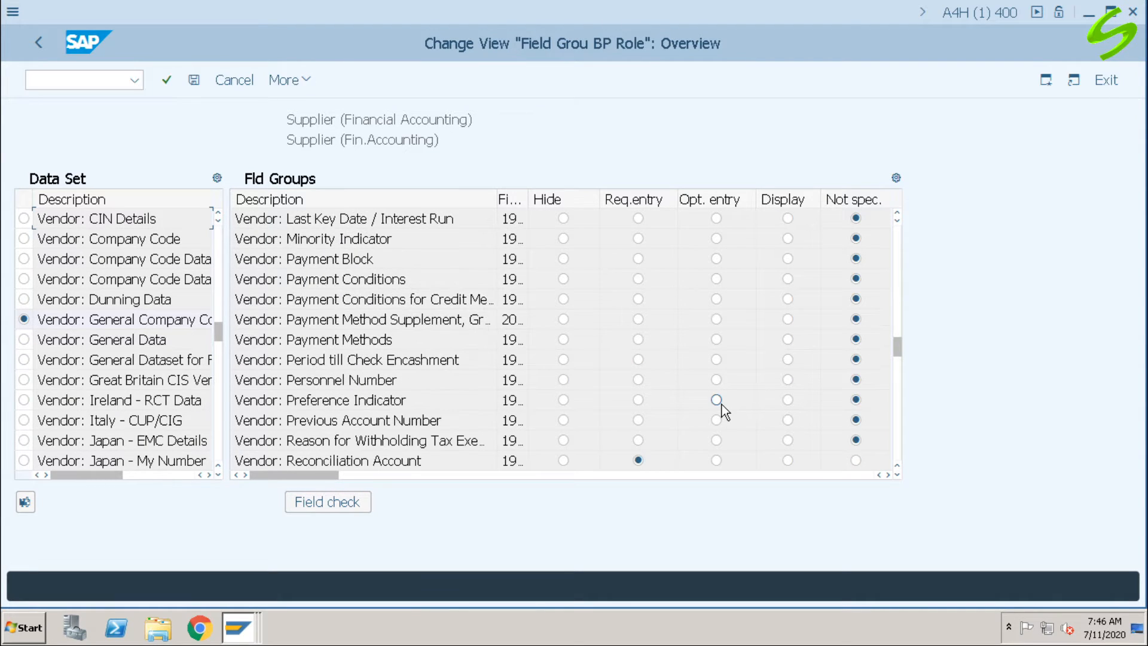
scroll(722, 404, down, 1)
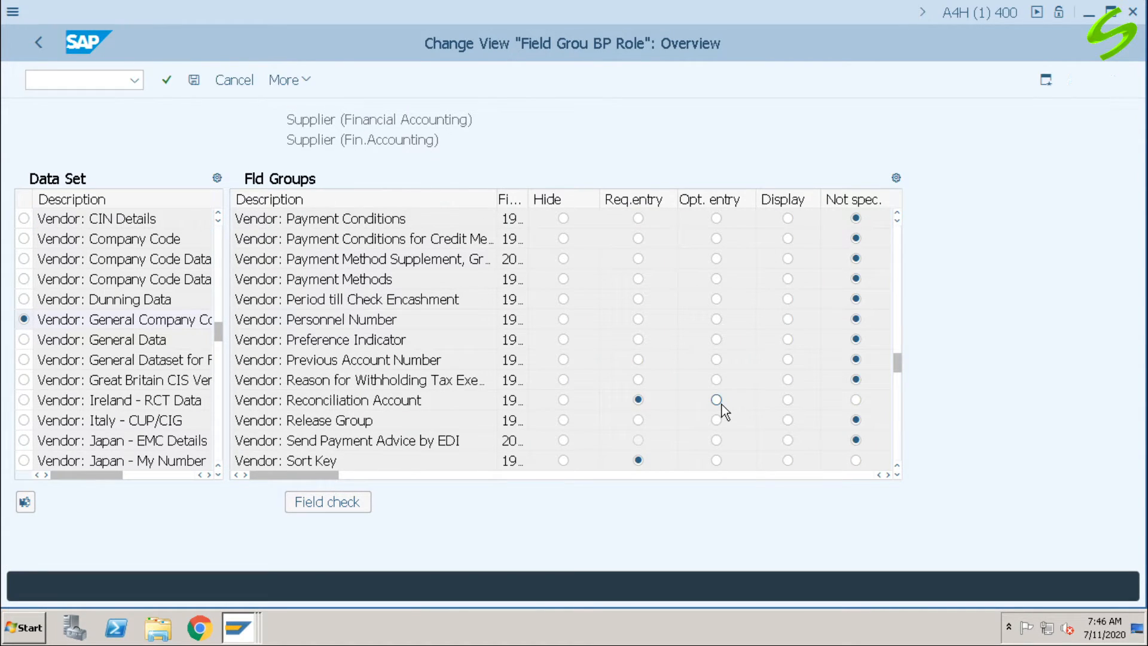
scroll(723, 405, down, 1)
scroll(722, 404, down, 1)
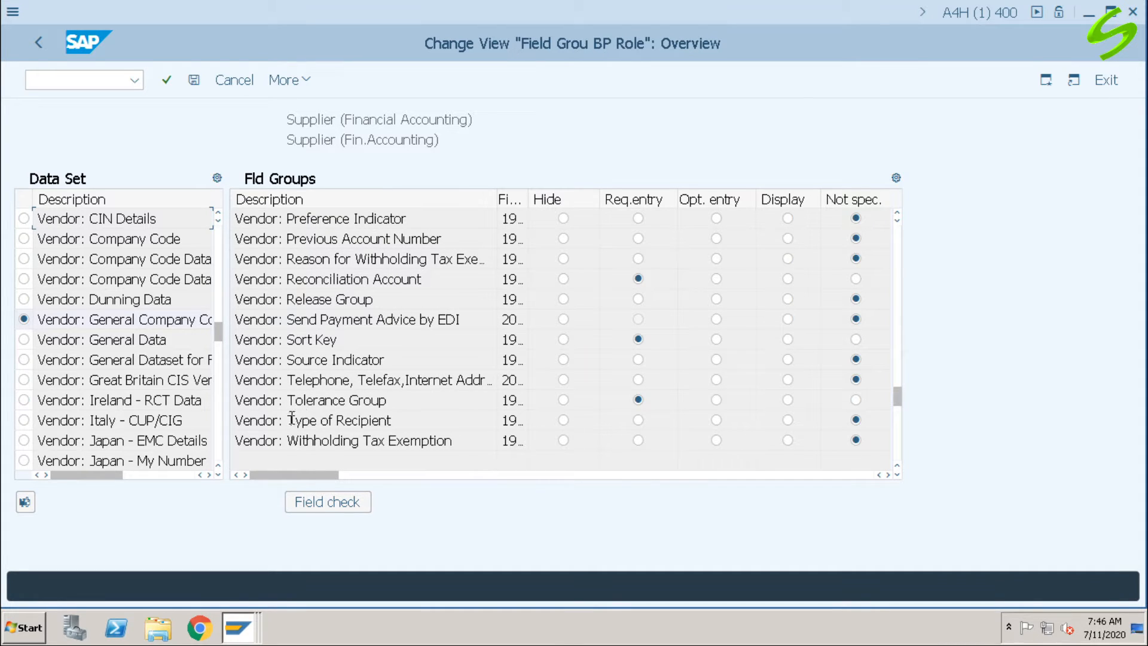
click(651, 400)
click(855, 400)
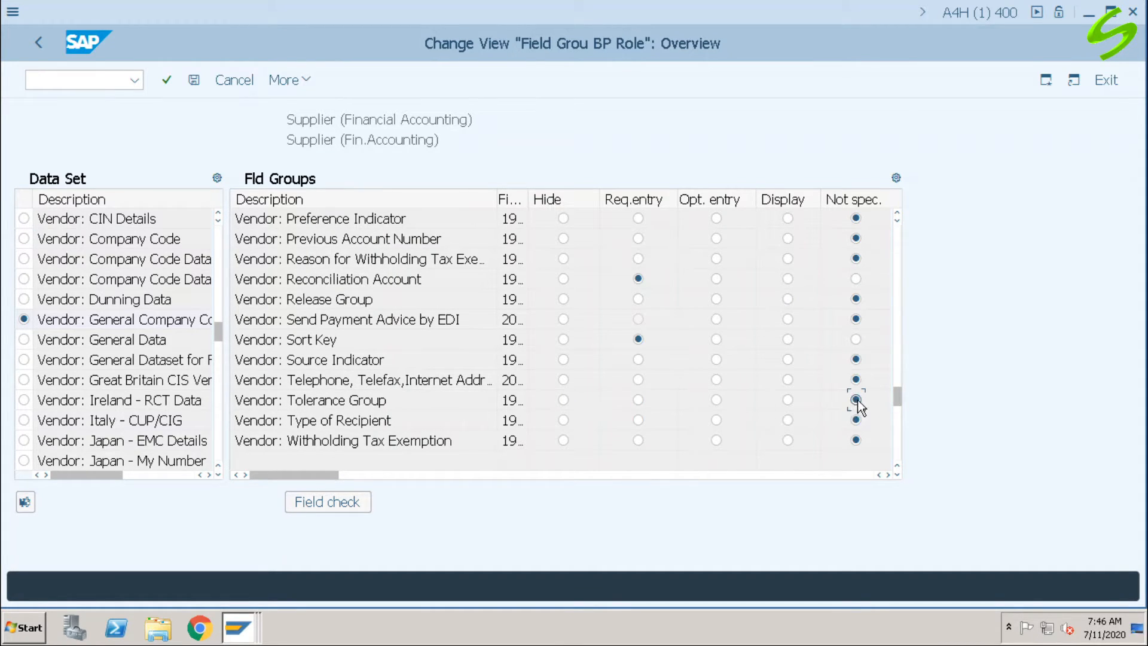
click(198, 84)
- Return to the company code data of Test Vendor 1 for ABC and save the vendor
key(alt+Tab)
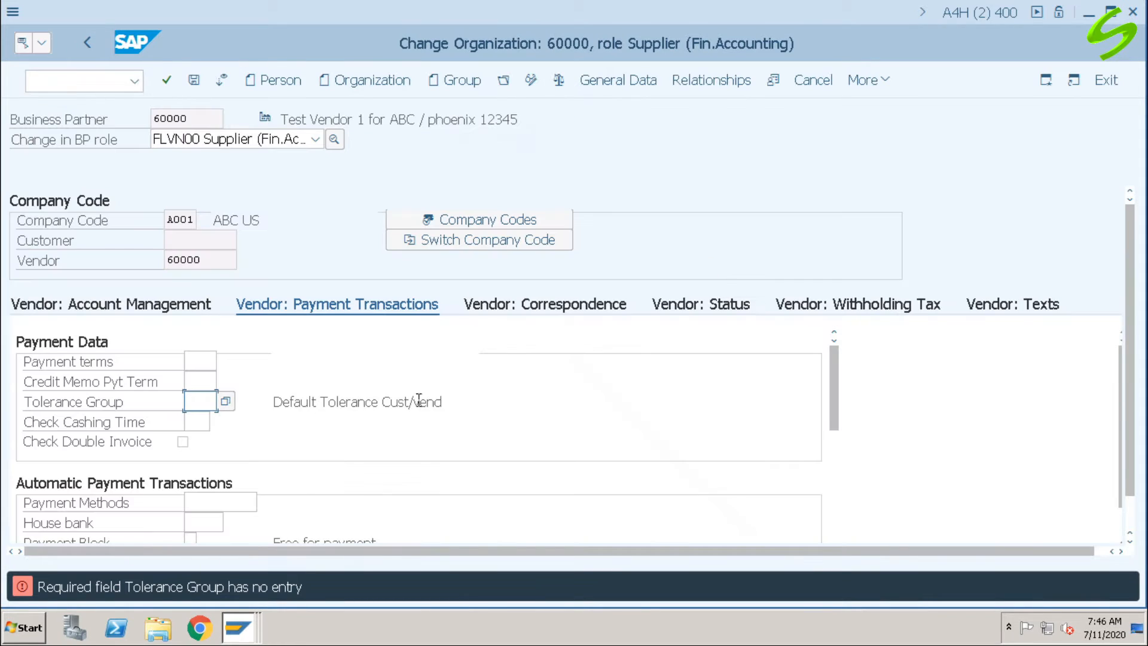
key(ctrl+s)
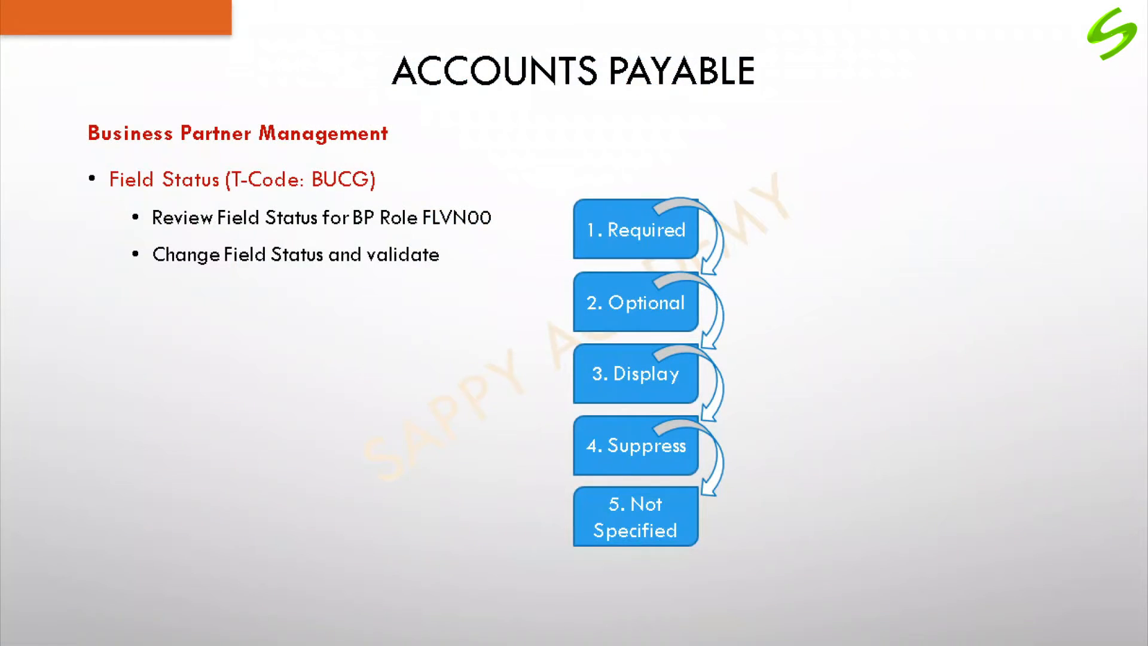
click(843, 492)
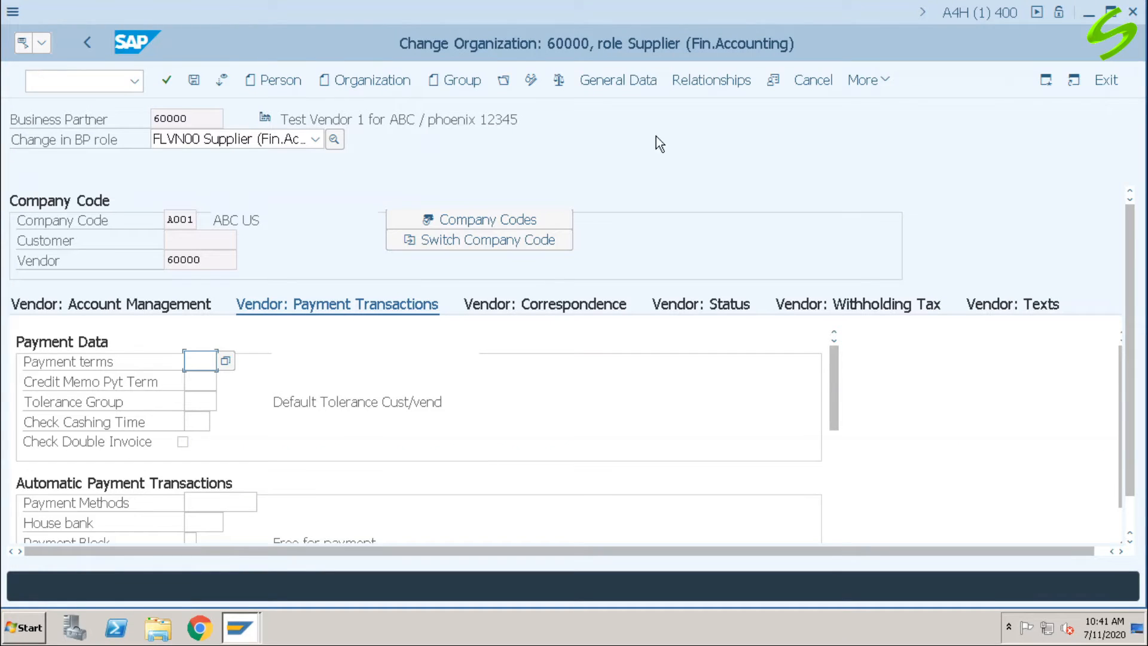
- Open the vendor's general data and review the name lines, search term and standard address fields
click(616, 80)
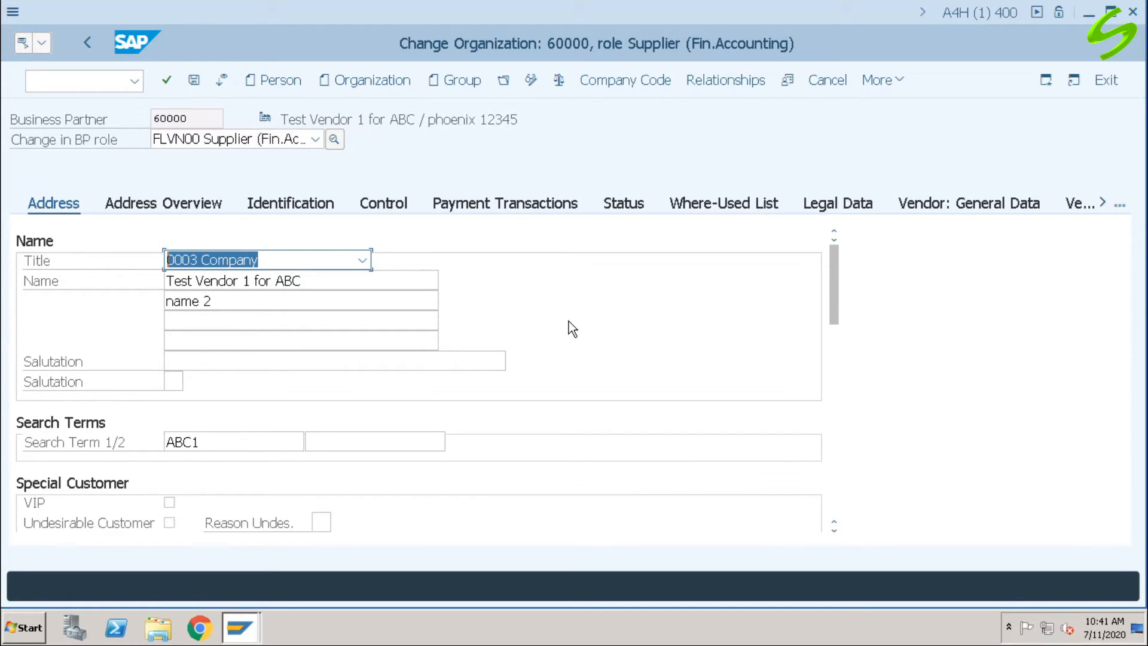
click(333, 281)
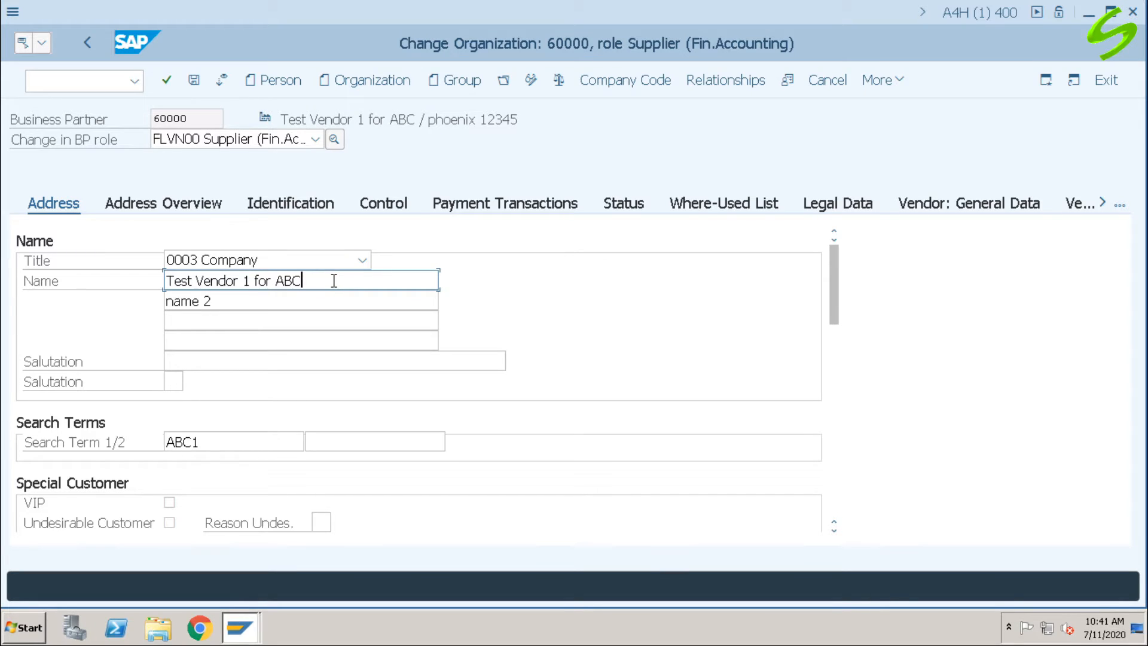
click(342, 302)
click(341, 321)
click(339, 342)
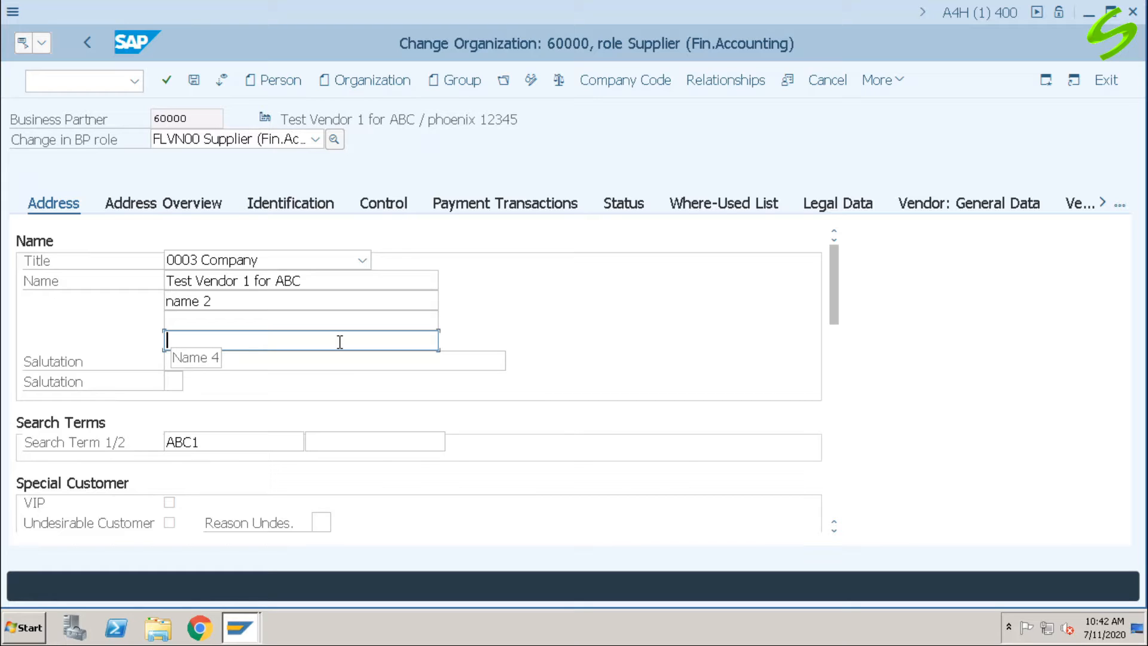
click(342, 302)
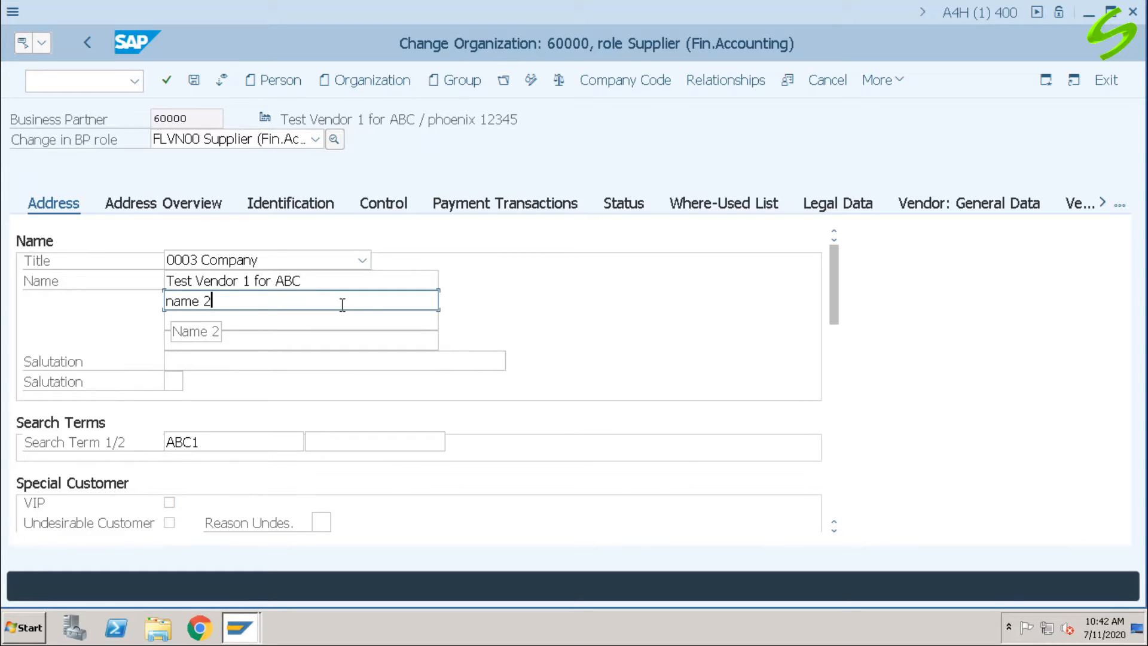
click(243, 443)
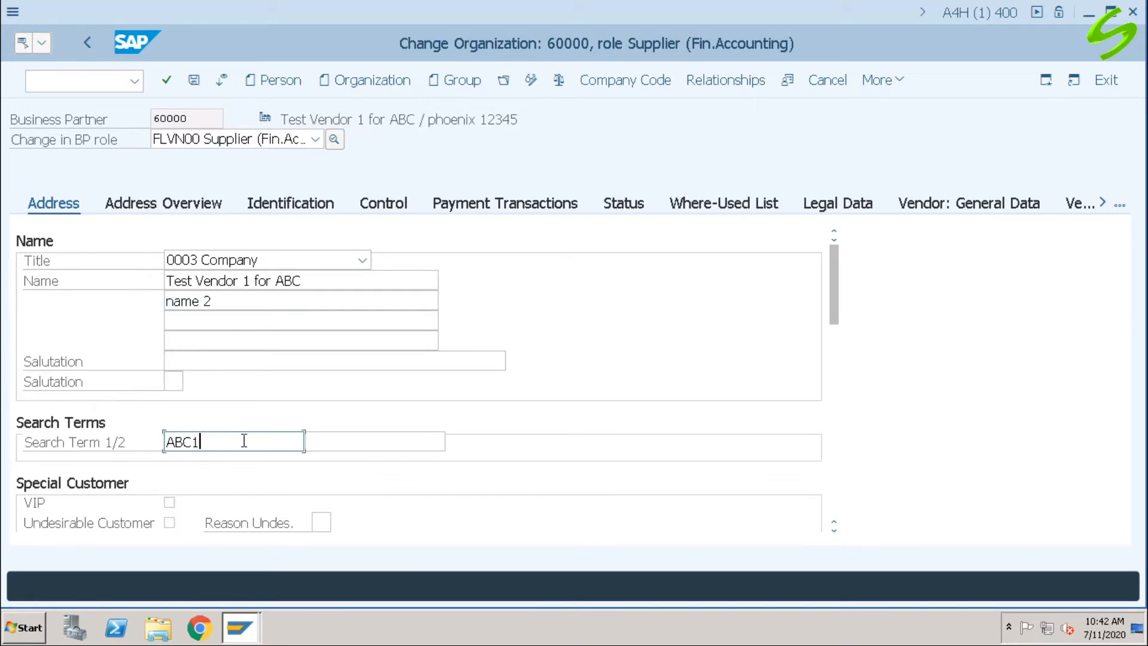
drag(243, 440, 117, 436)
scroll(683, 416, down, 2)
scroll(683, 410, down, 2)
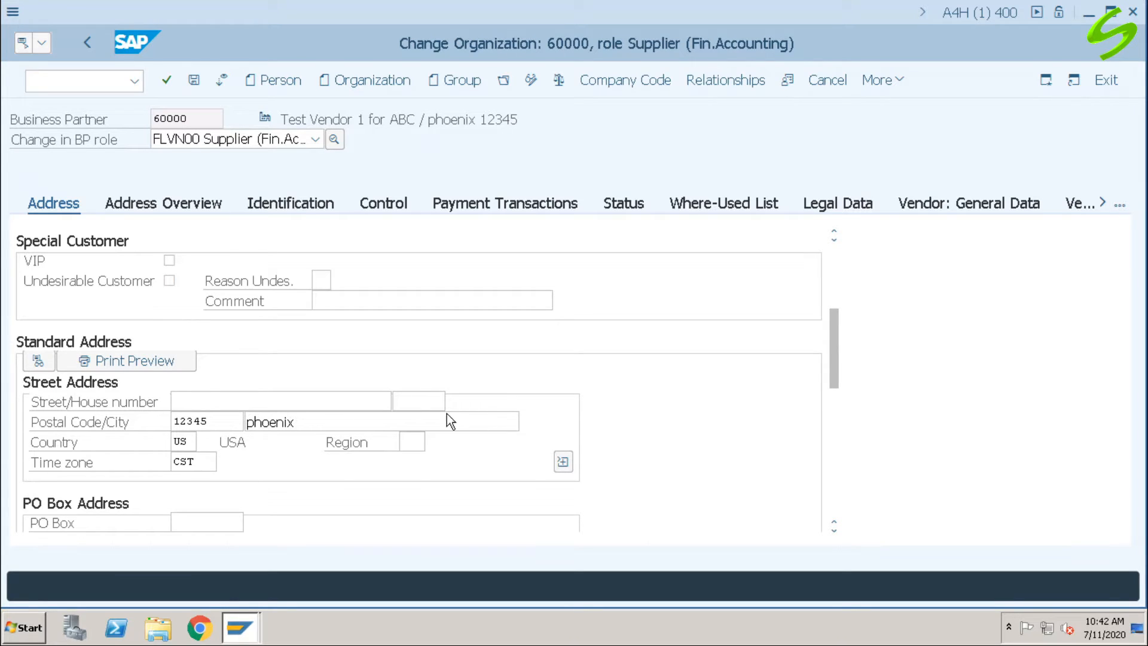
- Review the vendor's street address fields, including postal code, city, country, region and time zone, and the PO Box field
click(250, 402)
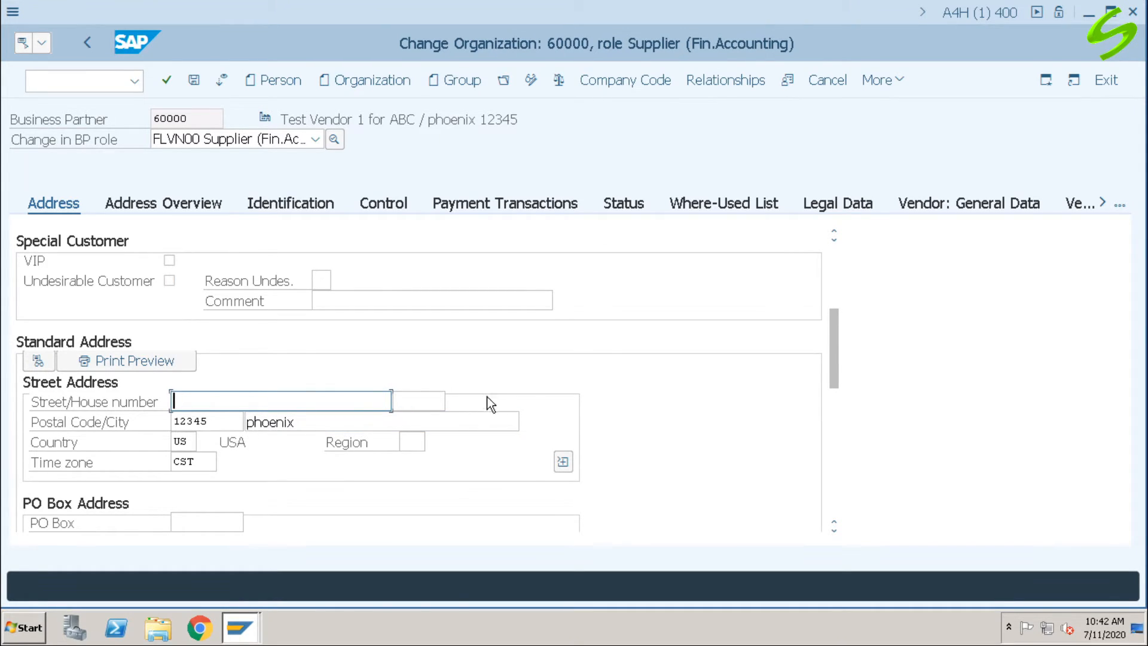
click(226, 421)
click(312, 423)
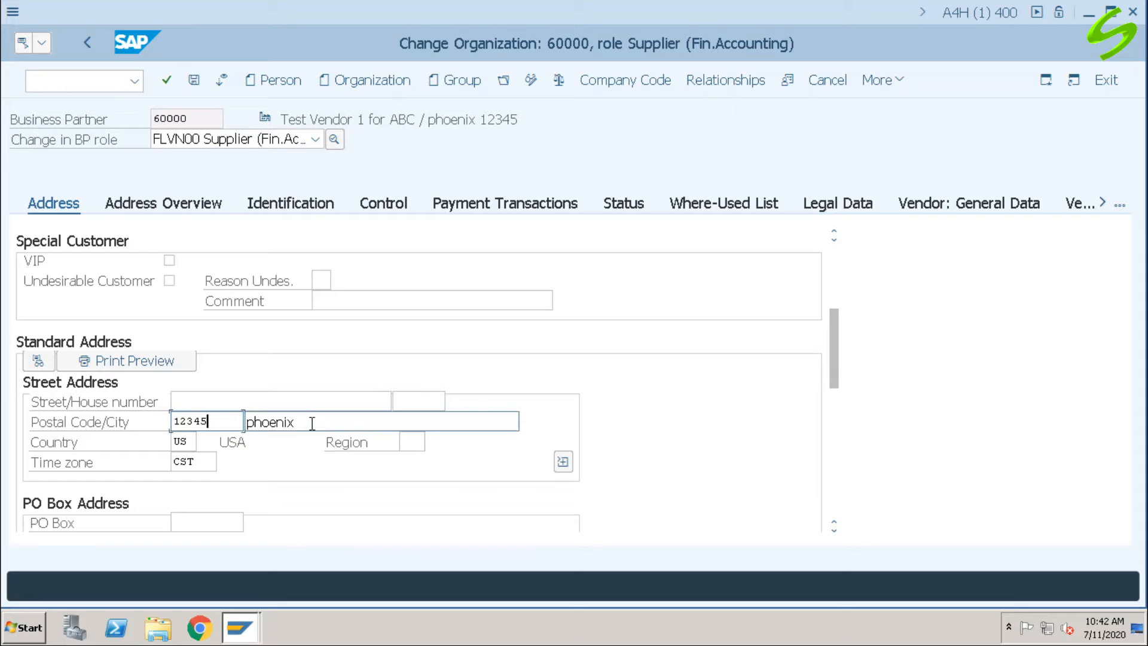
click(196, 442)
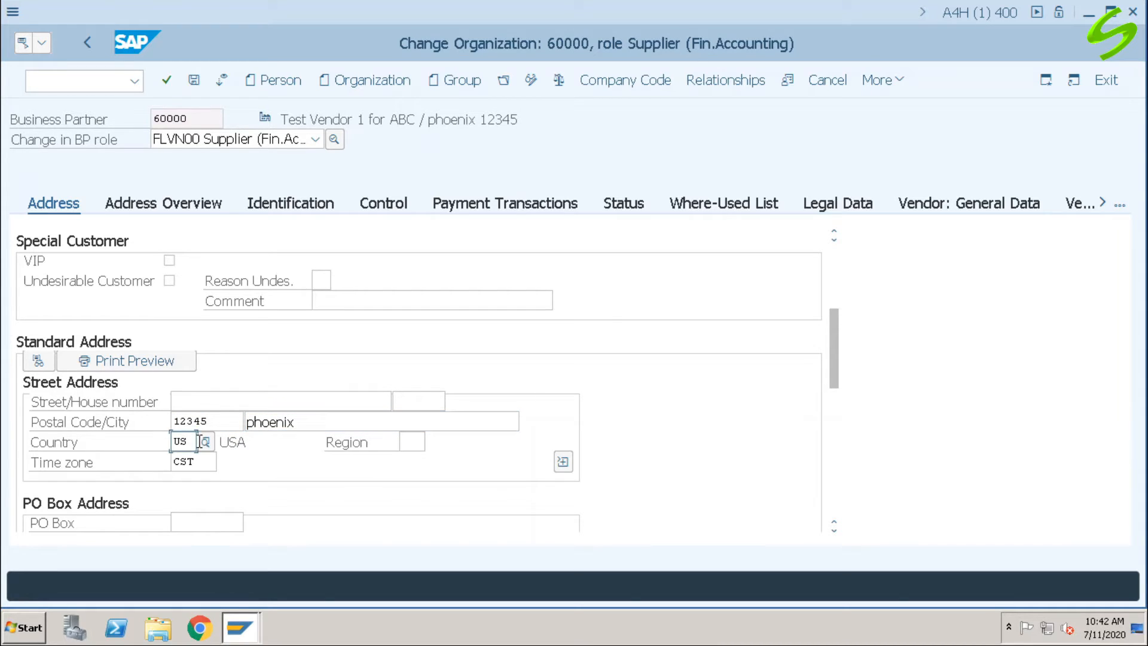
click(420, 443)
click(206, 457)
scroll(705, 428, down, 2)
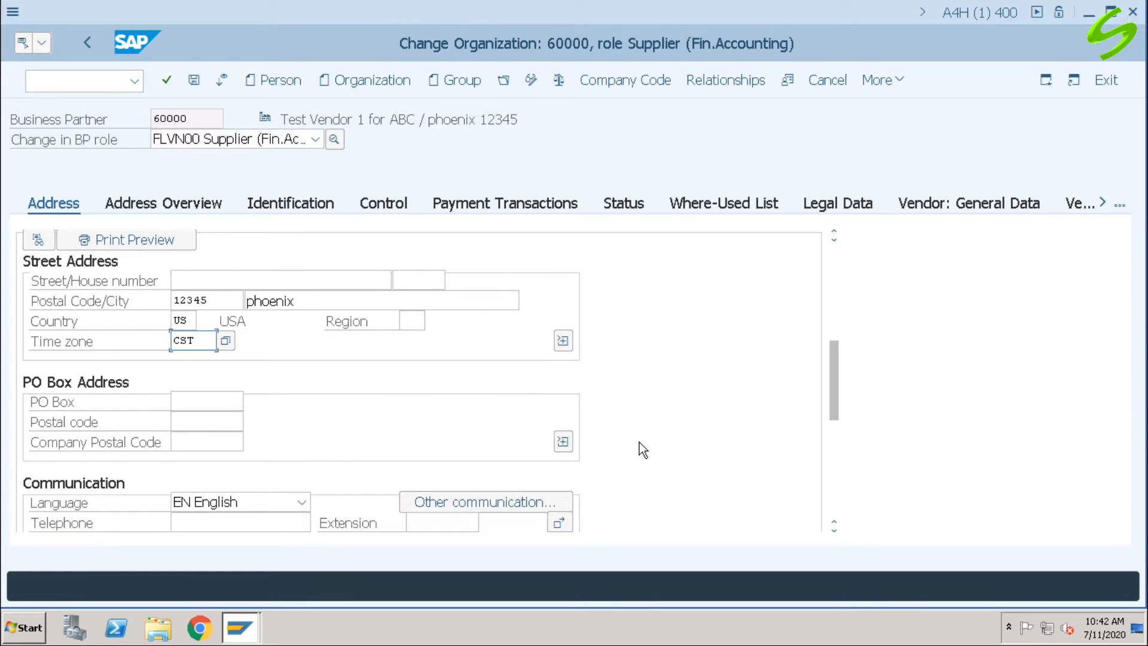
scroll(640, 450, down, 1)
click(185, 341)
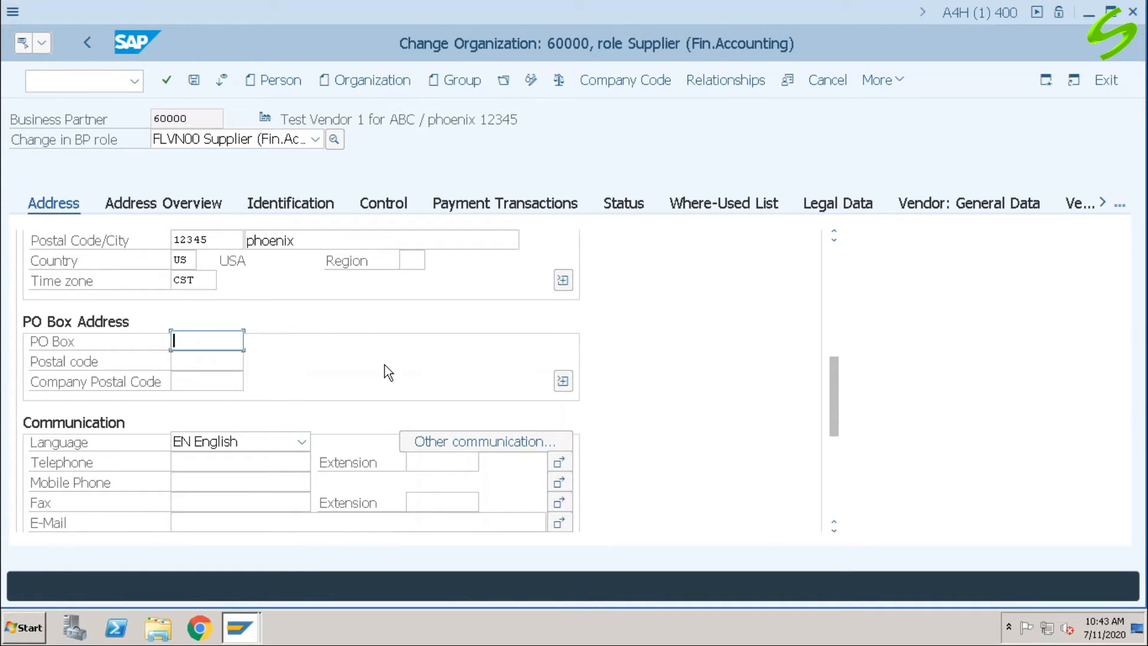
- Review the language, telephone, mobile, fax and e-mail communication fields and the address validity dates
scroll(386, 365, down, 2)
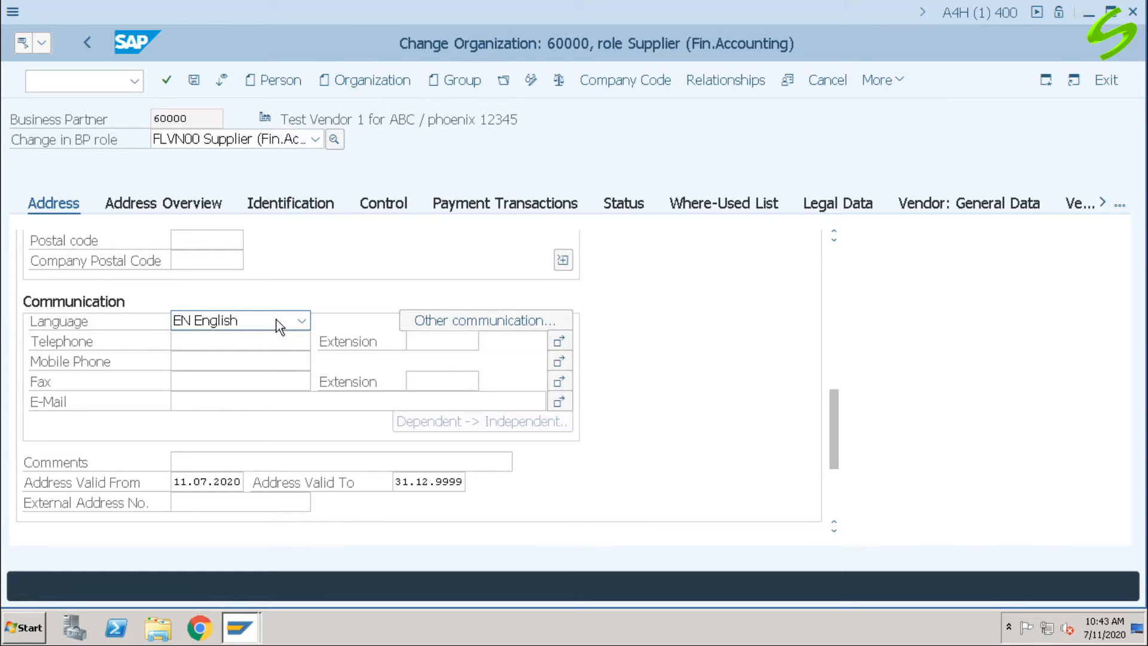
click(225, 322)
click(220, 341)
click(219, 362)
click(216, 381)
click(216, 402)
scroll(646, 430, down, 3)
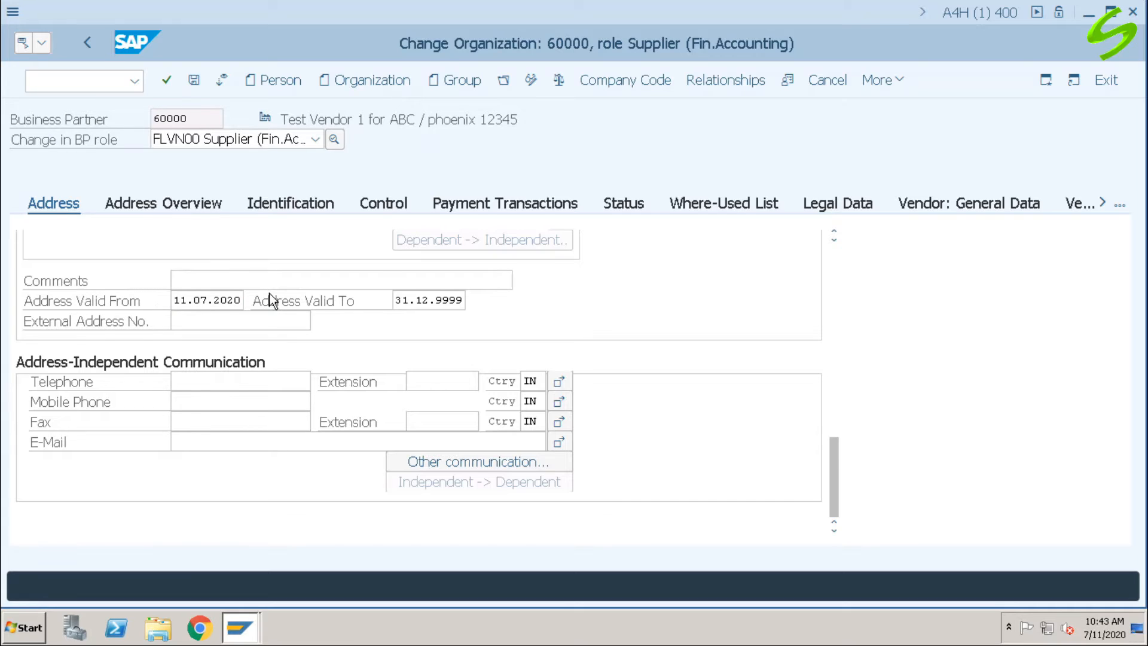
click(461, 299)
- Examine the vendor's address overview, try its change history and widen the validity date columns to read the full dates
click(185, 203)
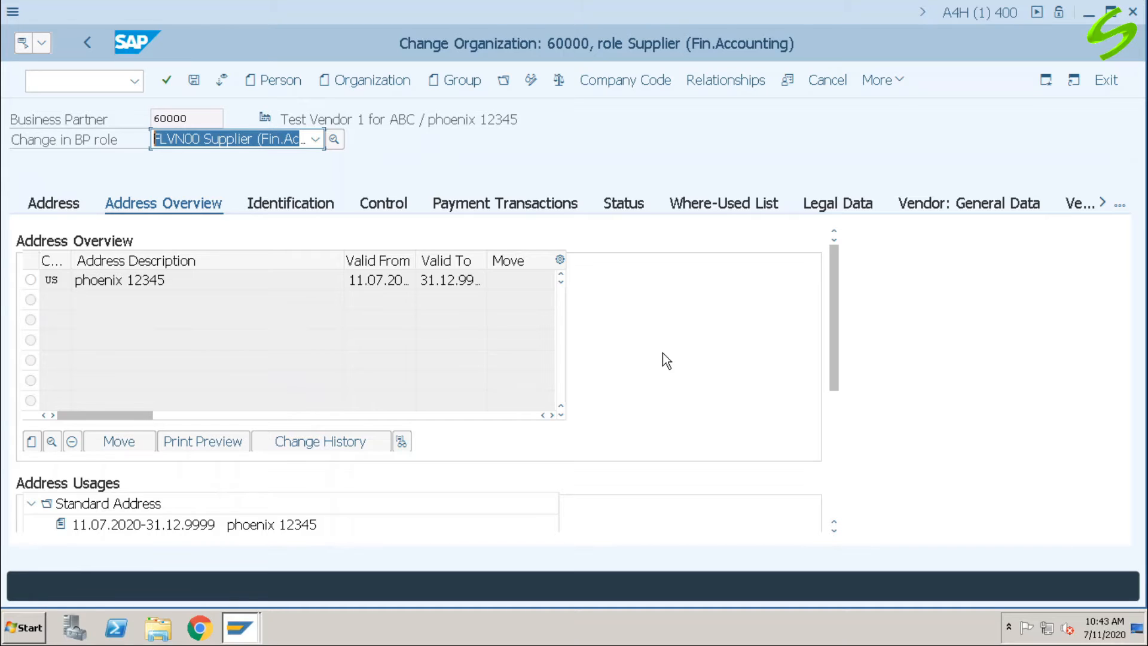
click(315, 446)
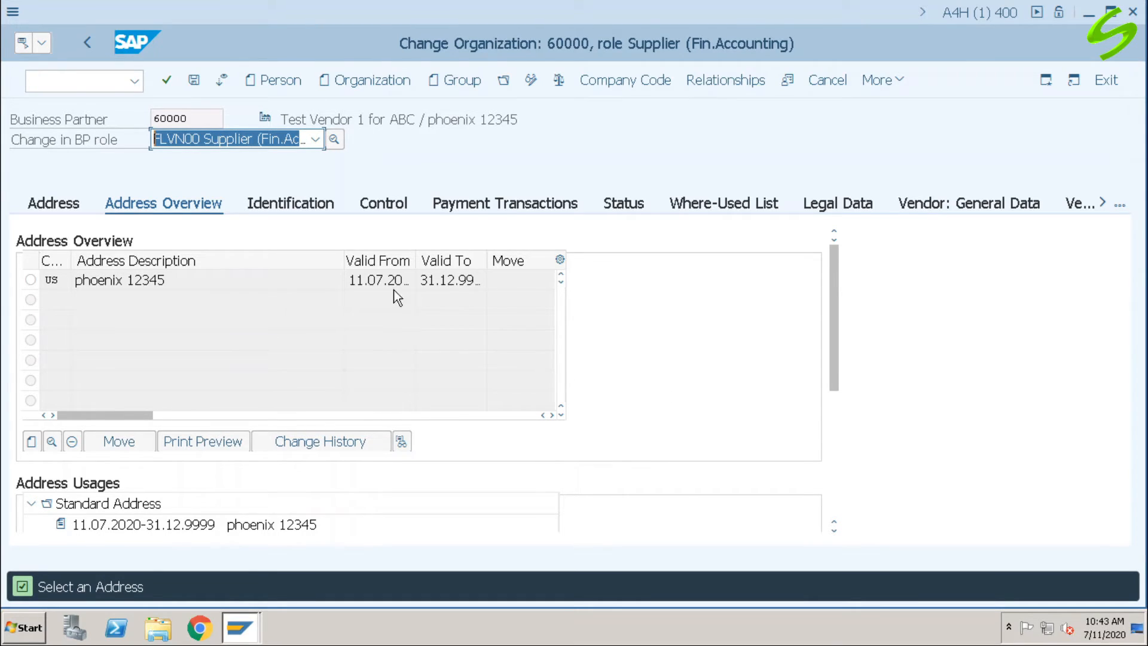
drag(416, 262, 528, 261)
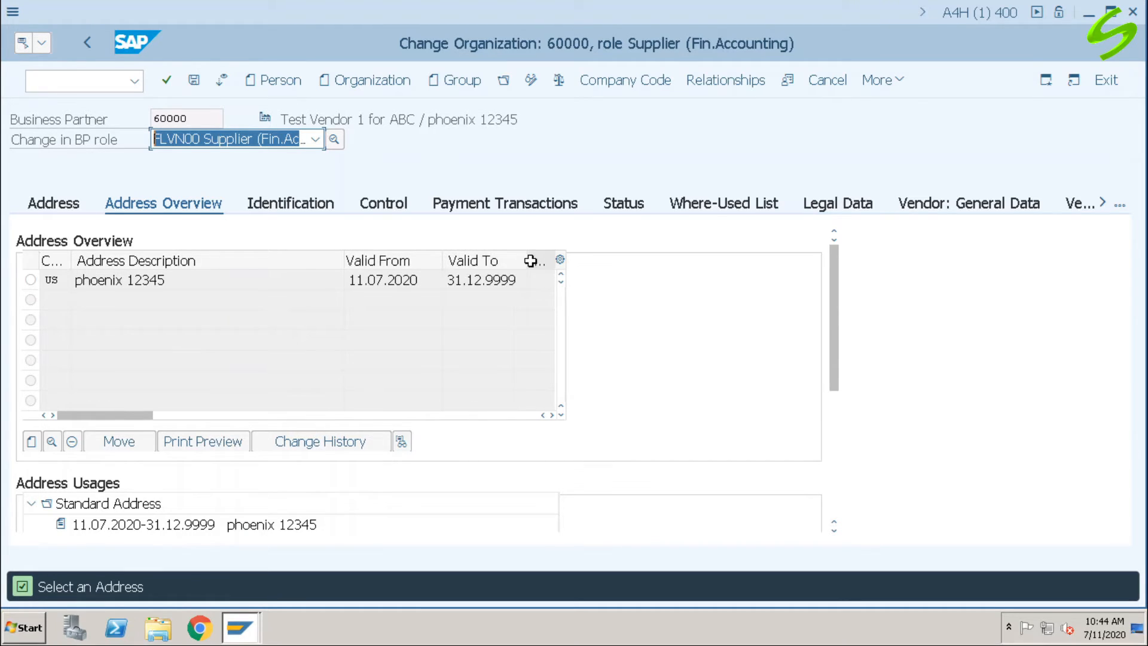
click(424, 280)
click(516, 281)
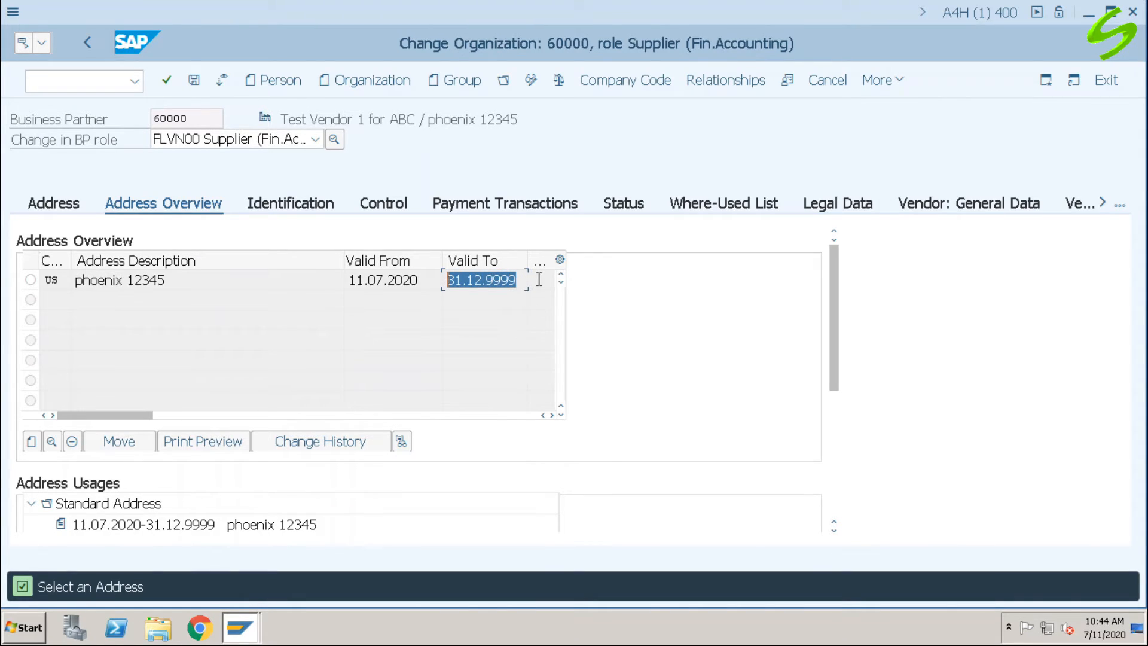
click(538, 279)
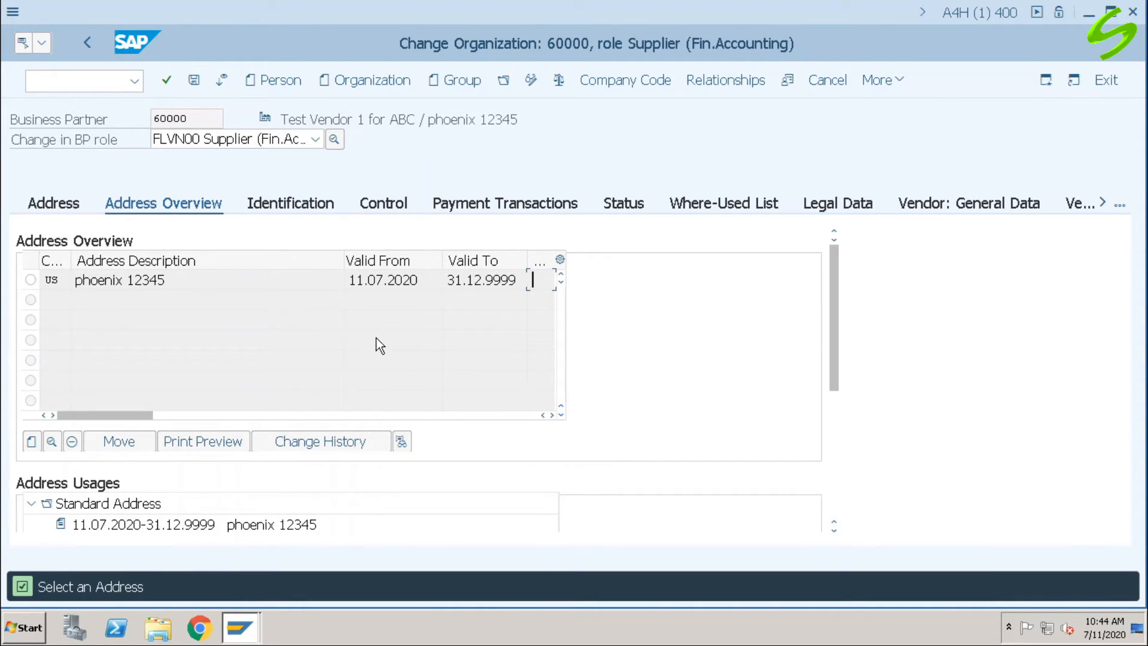
- Review the vendor's identification data, including organizational data, external BP number and tax numbers
click(292, 203)
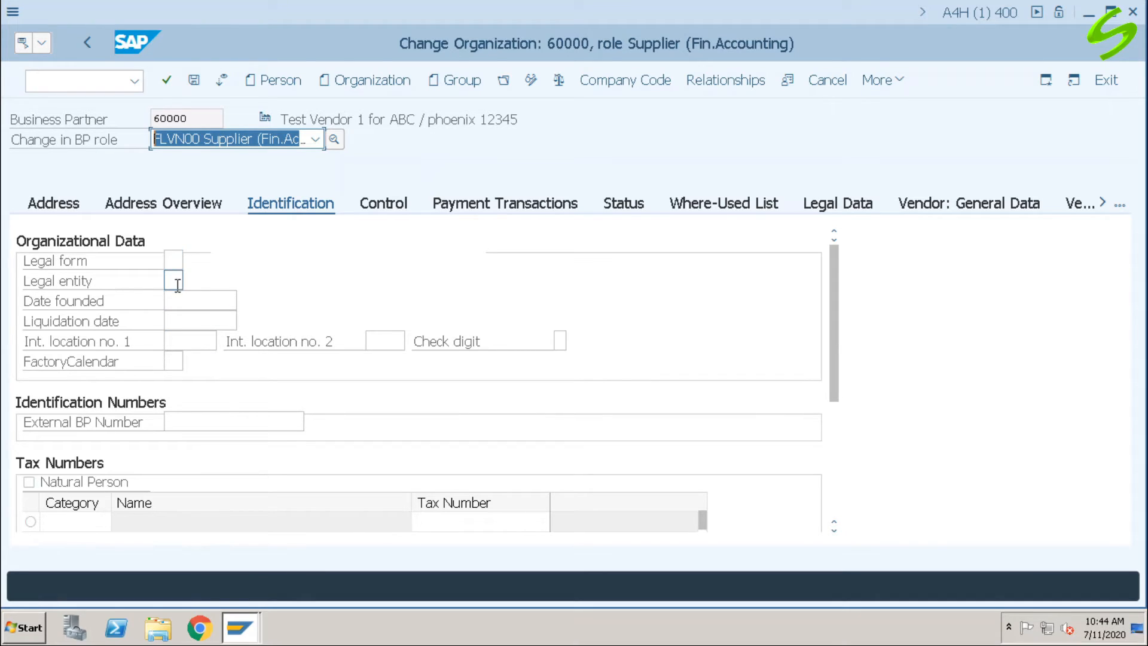
click(173, 361)
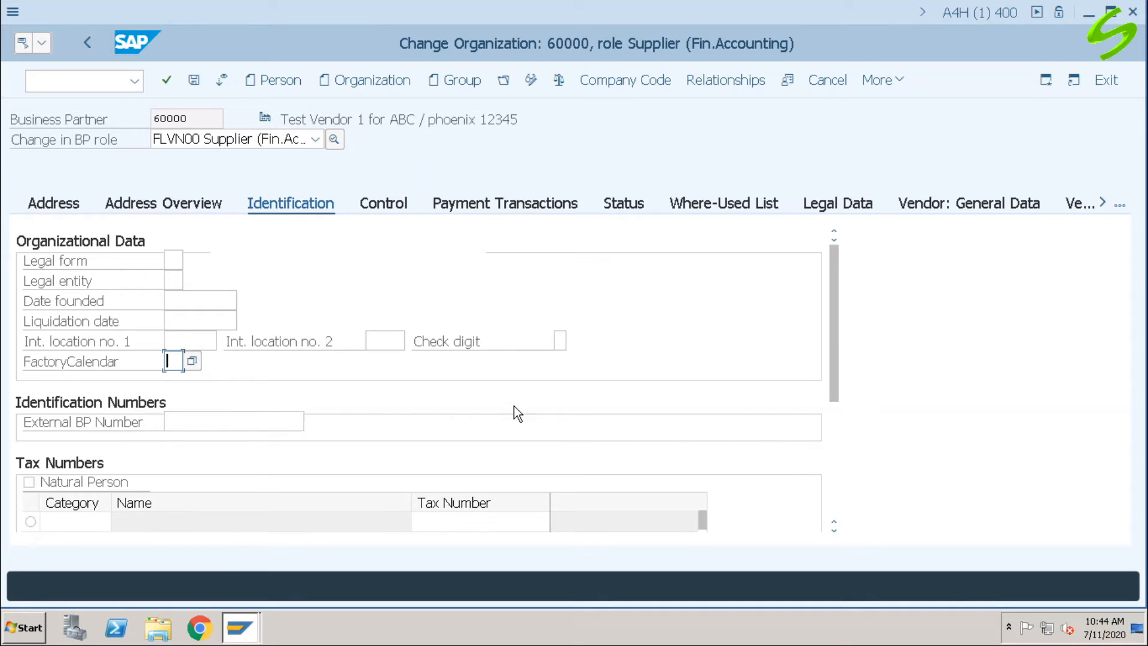
scroll(543, 395, down, 2)
scroll(546, 398, down, 1)
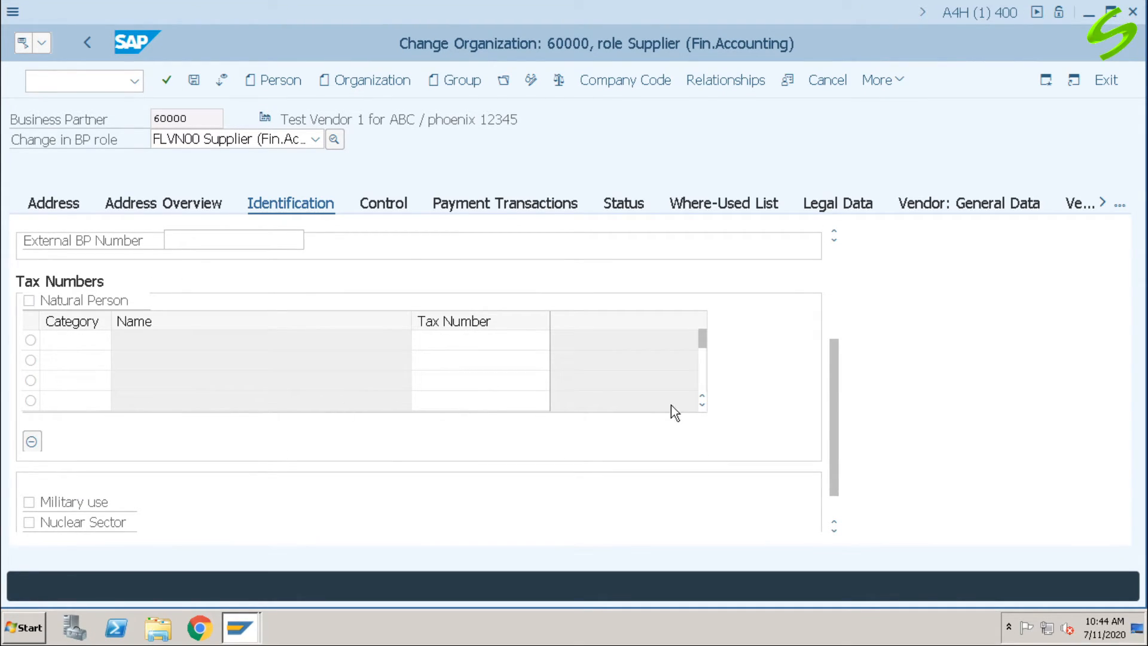
scroll(749, 386, down, 1)
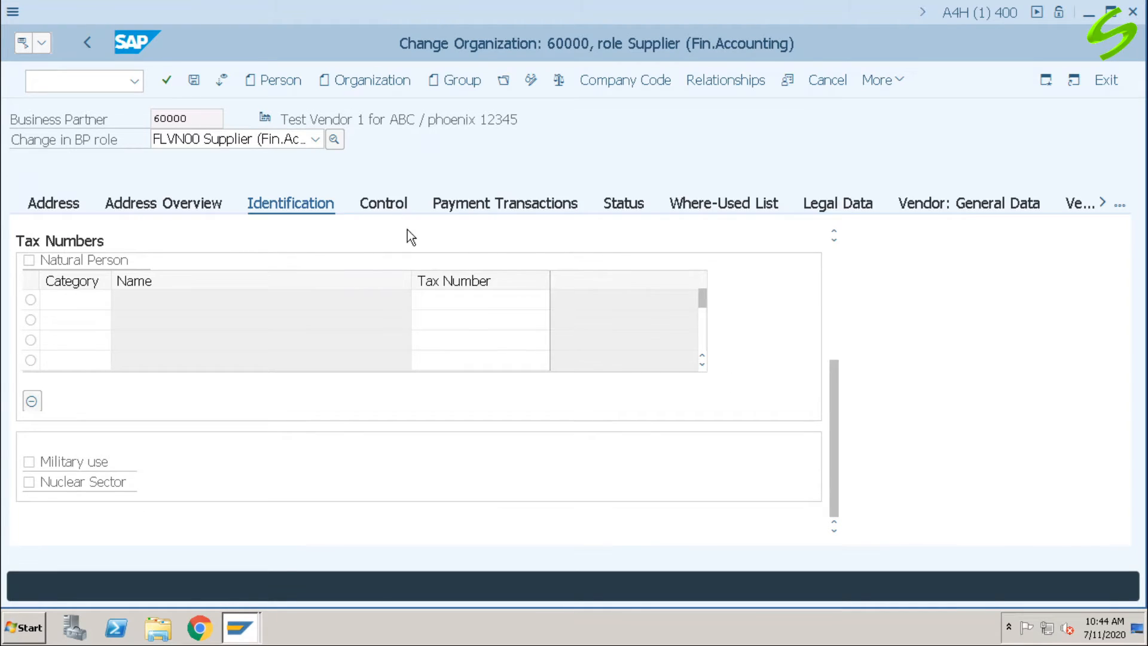
- Review the vendor's control parameters, including the trading partner number, and open the bank details of its payment transactions
click(383, 203)
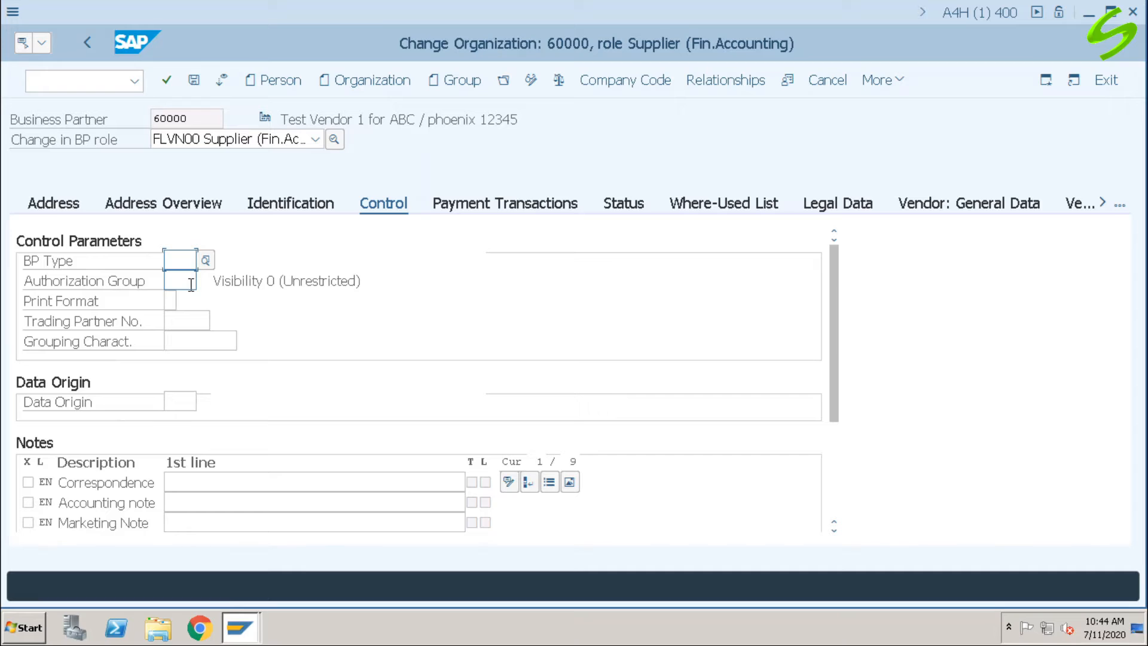
click(182, 317)
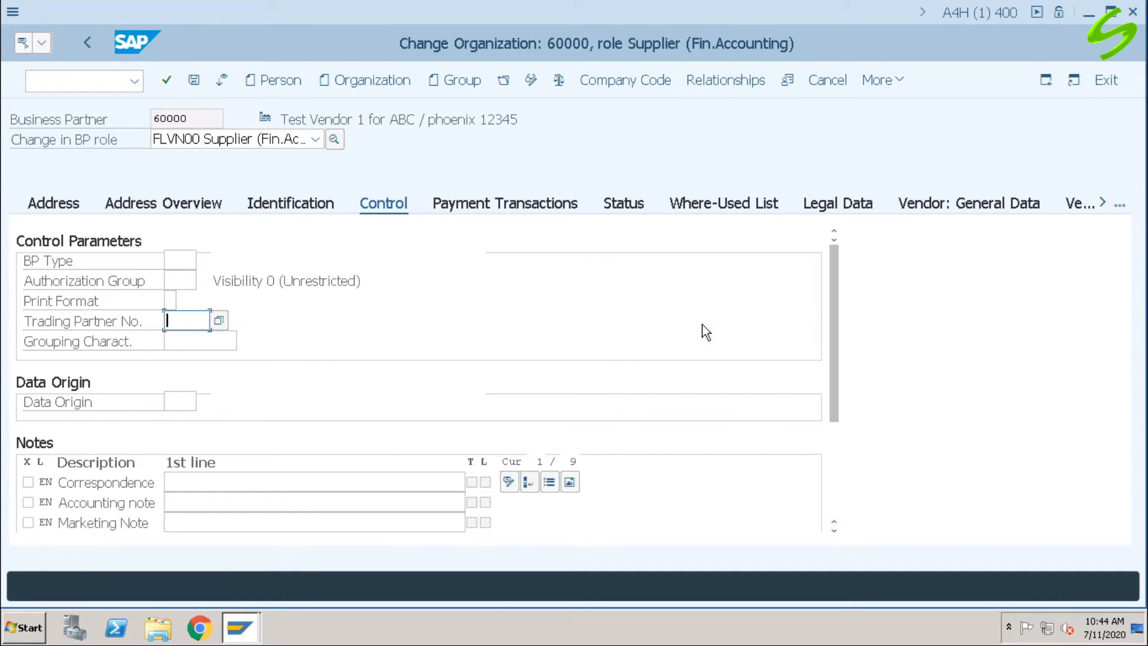
scroll(770, 416, down, 1)
scroll(771, 417, down, 2)
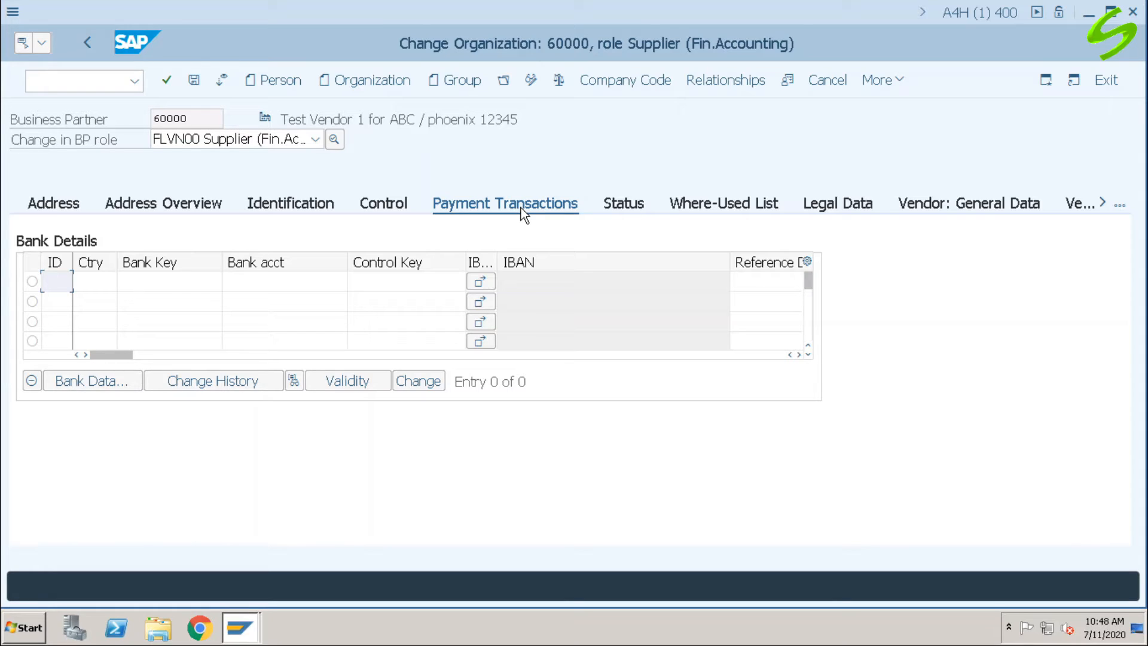
- Set the Central Block lock in the vendor's status data and review the remaining status fields
click(624, 204)
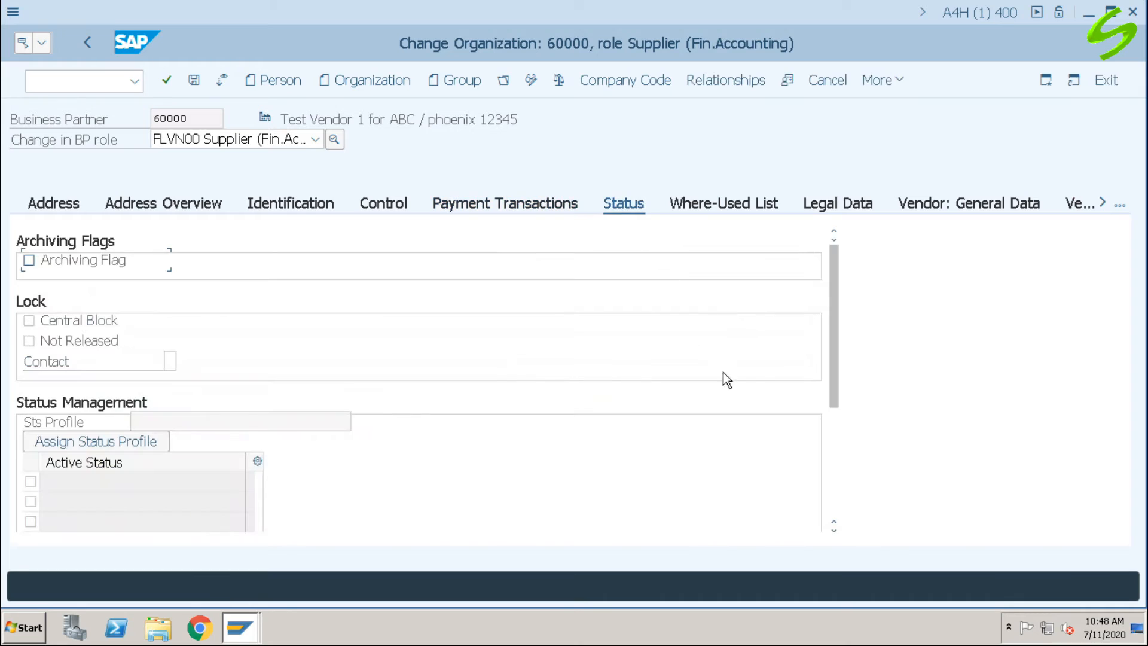
scroll(682, 397, down, 2)
scroll(682, 397, up, 2)
click(98, 323)
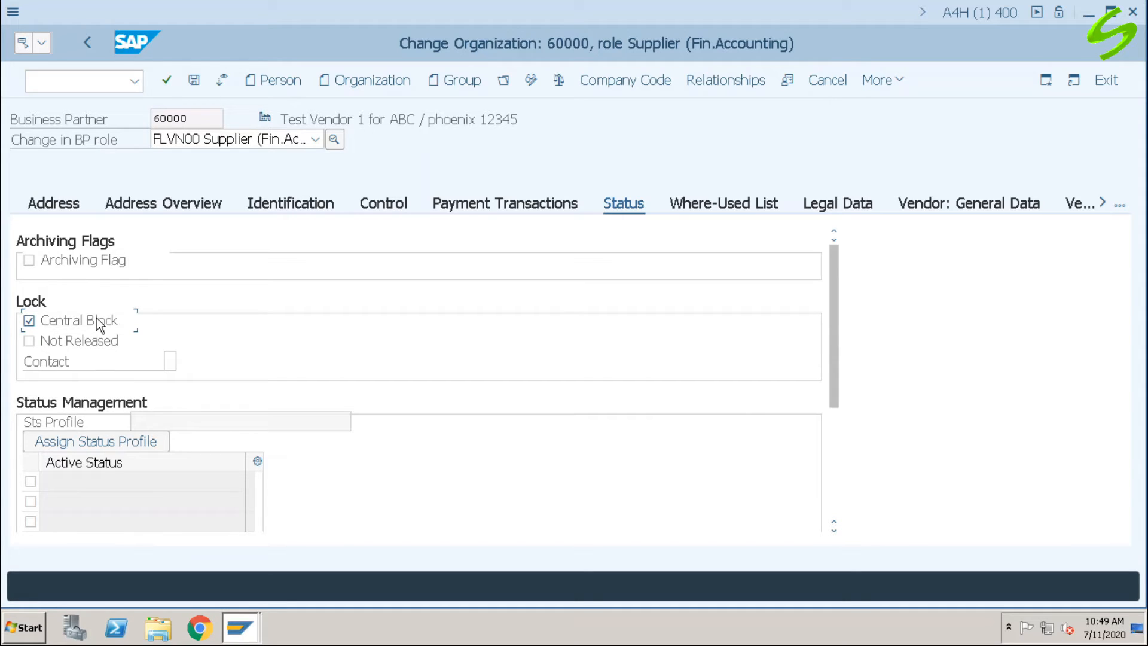
scroll(724, 377, down, 3)
scroll(716, 409, up, 2)
scroll(717, 409, down, 3)
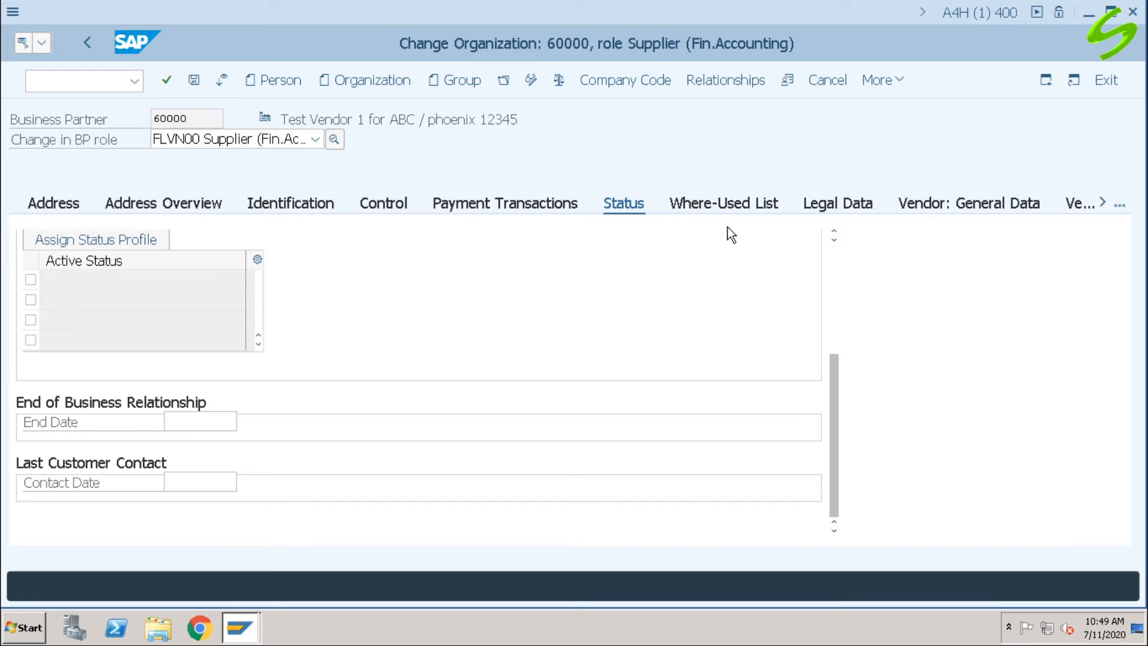
- Review the vendor-specific general data, including vendor number, customer, alternative payee, deletion blocks and permitted payee
click(952, 204)
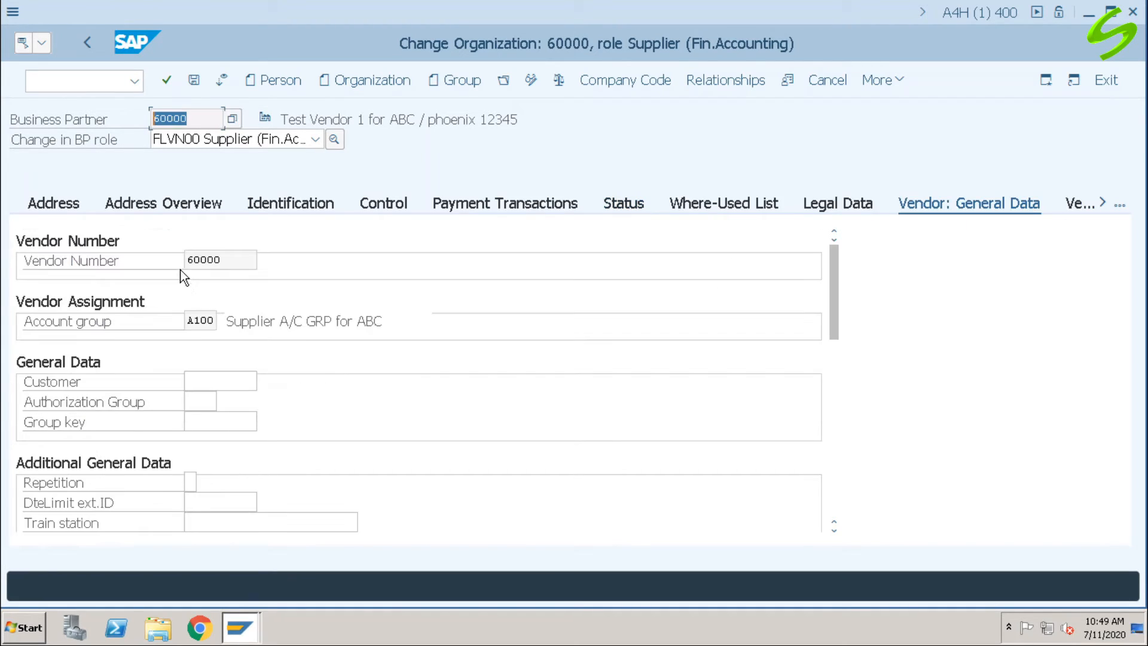
drag(232, 259, 165, 258)
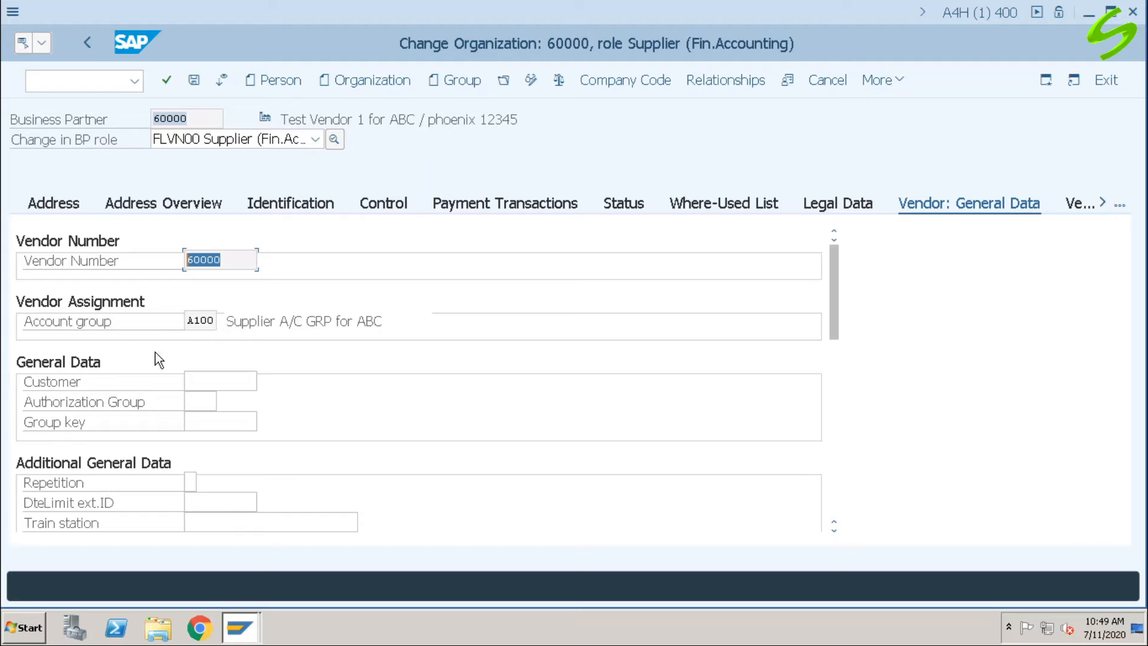
click(201, 381)
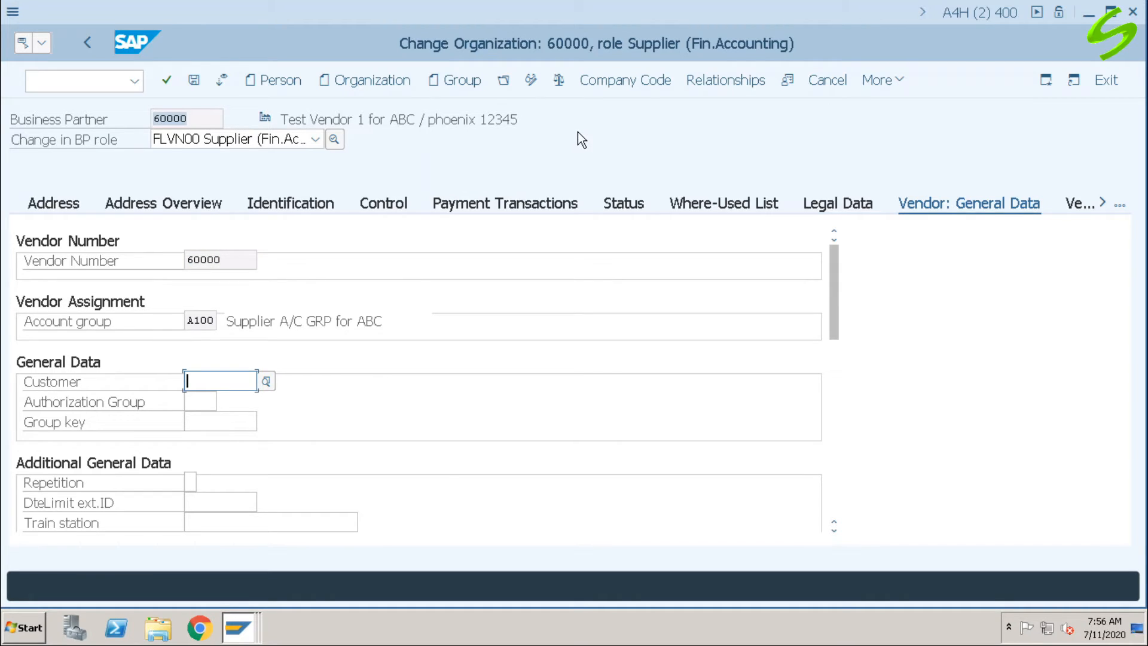
scroll(217, 387, down, 4)
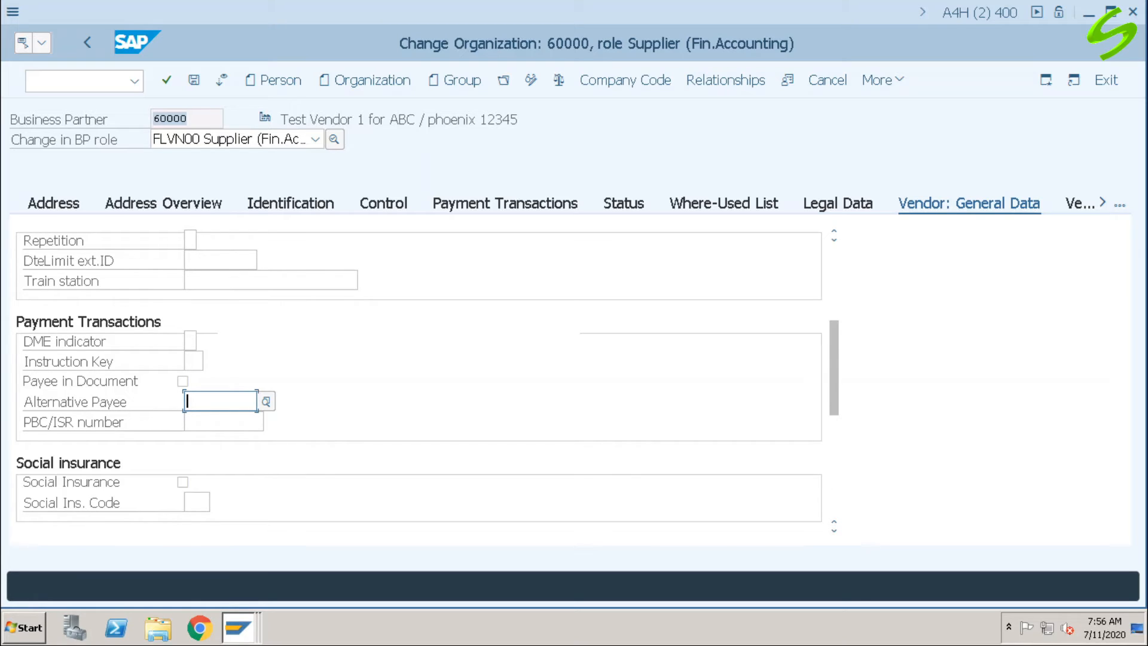
scroll(311, 499, down, 5)
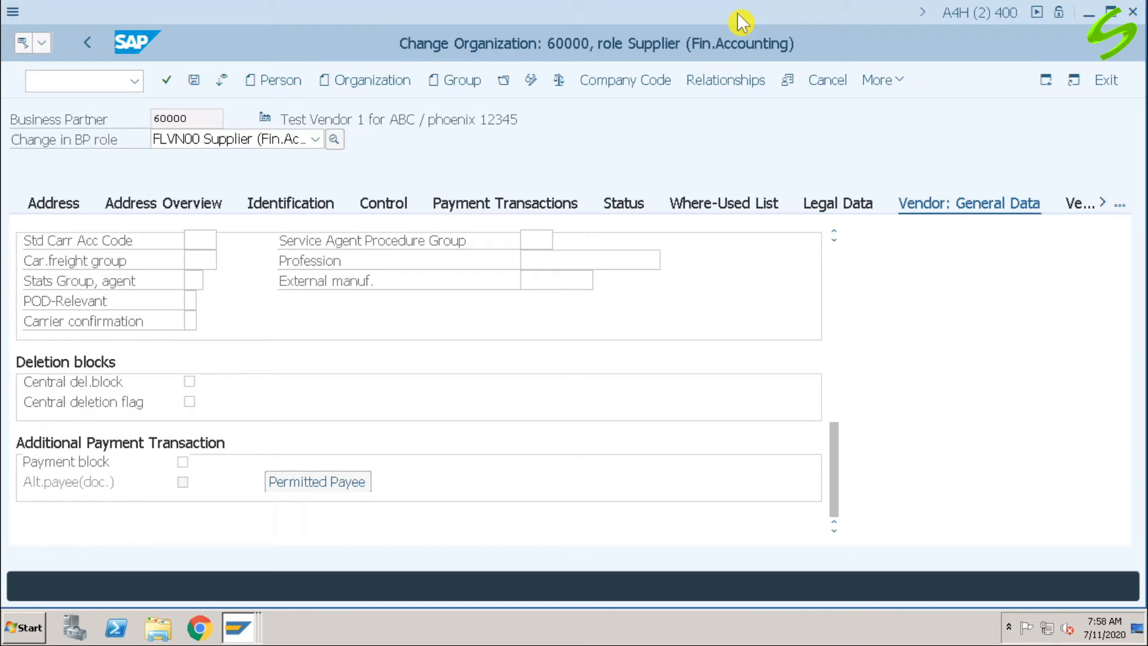
click(316, 482)
- Review the vendor's tax data and open its vendor texts
click(1119, 205)
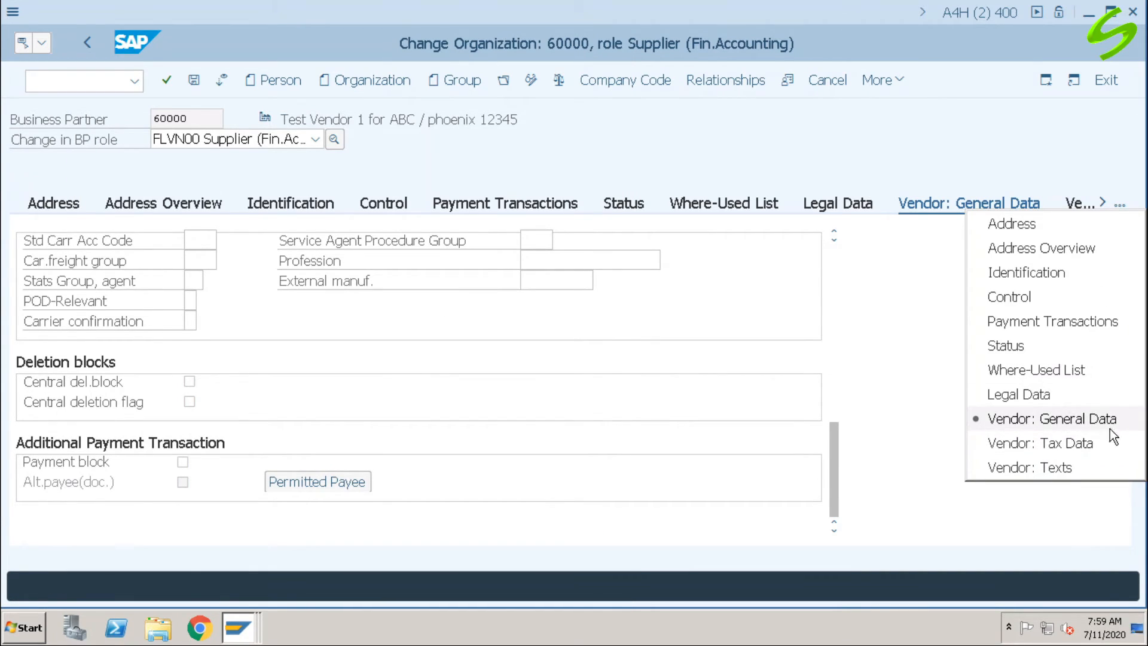
click(1053, 444)
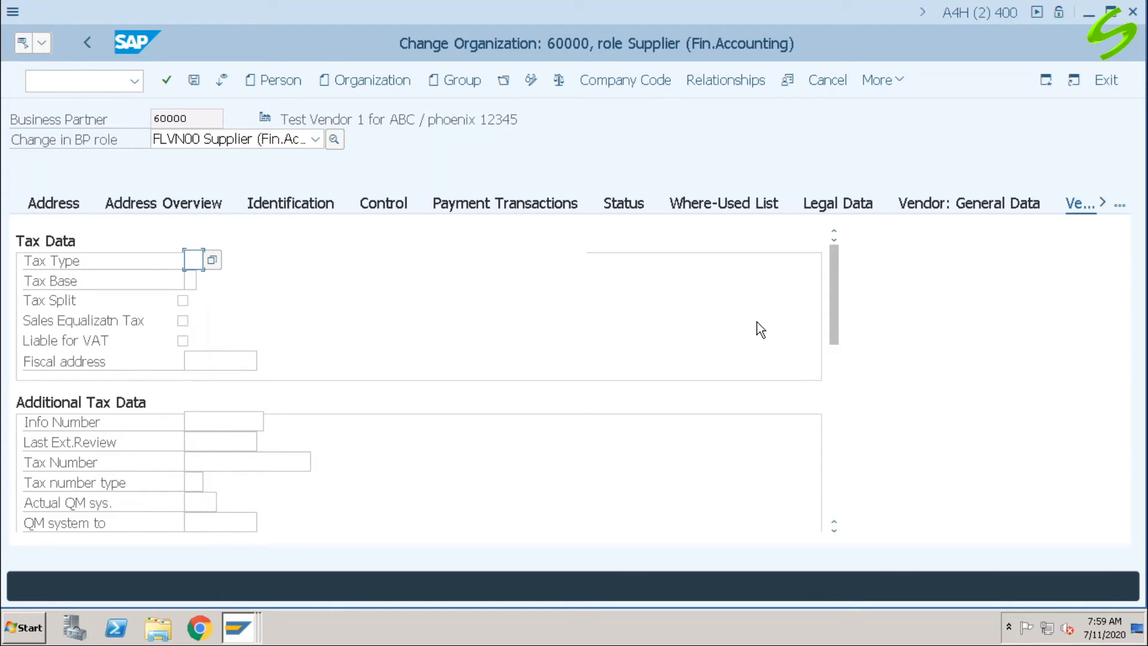
drag(834, 281, 811, 497)
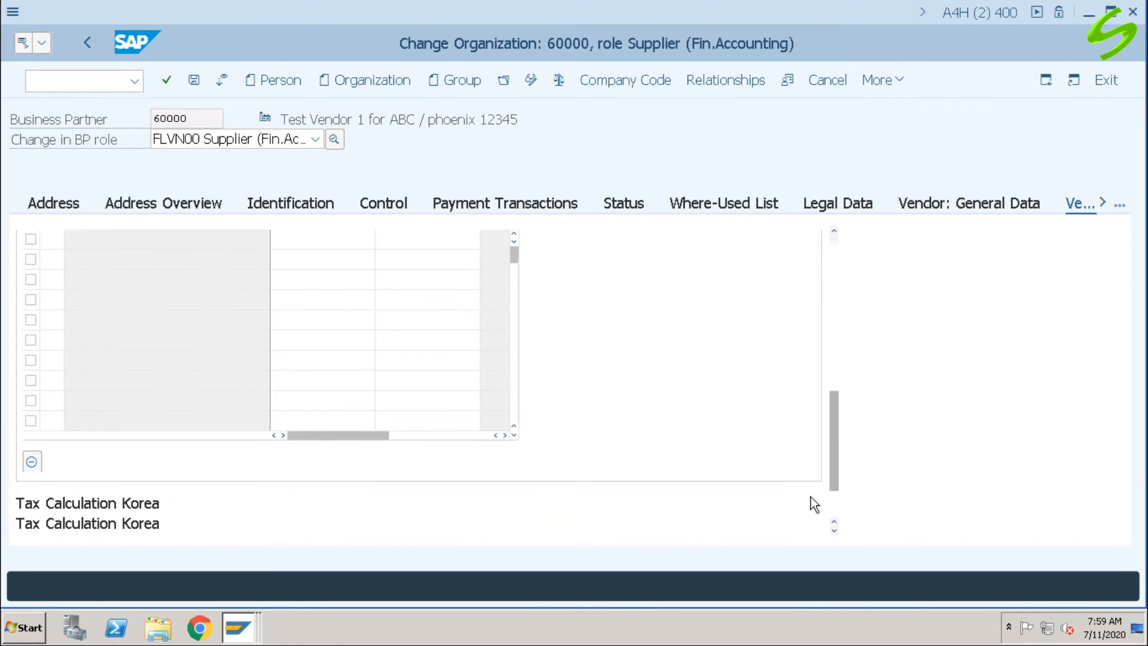
click(1121, 206)
click(1046, 468)
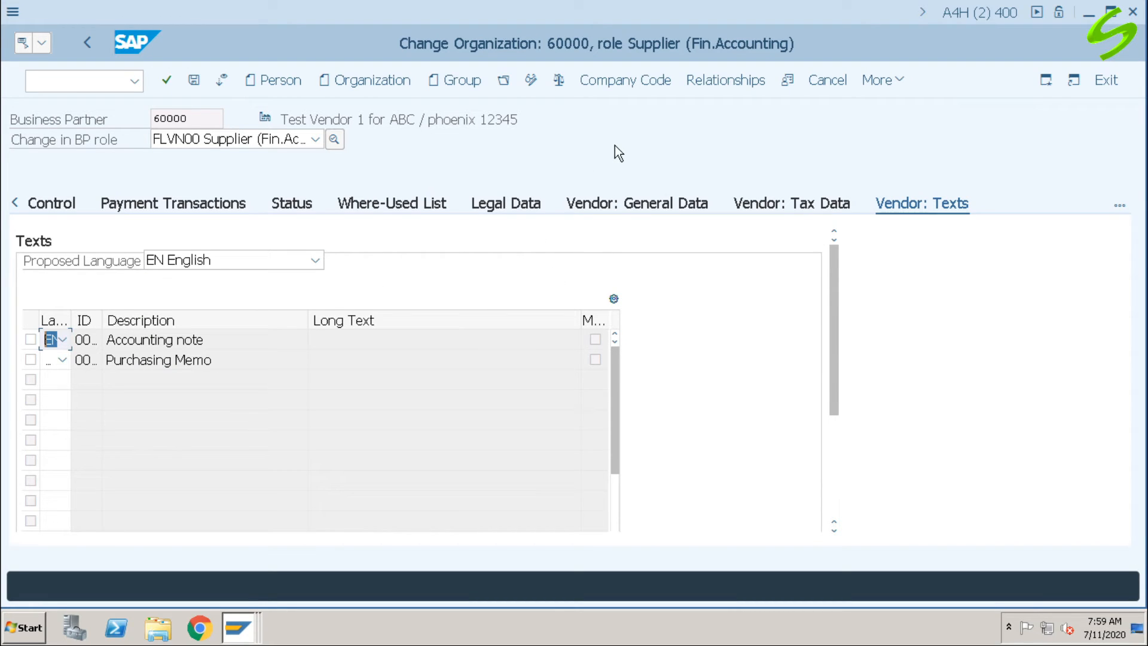
- Open the vendor's company code data and review the reconciliation account, head office and sort key under account management
click(625, 83)
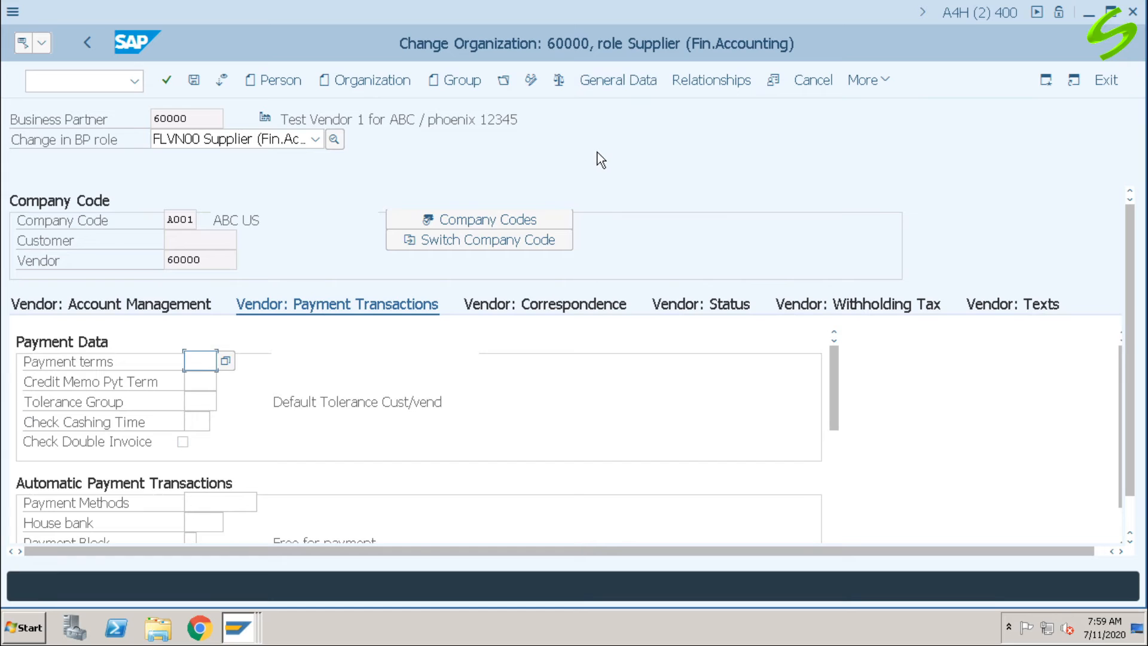
click(80, 304)
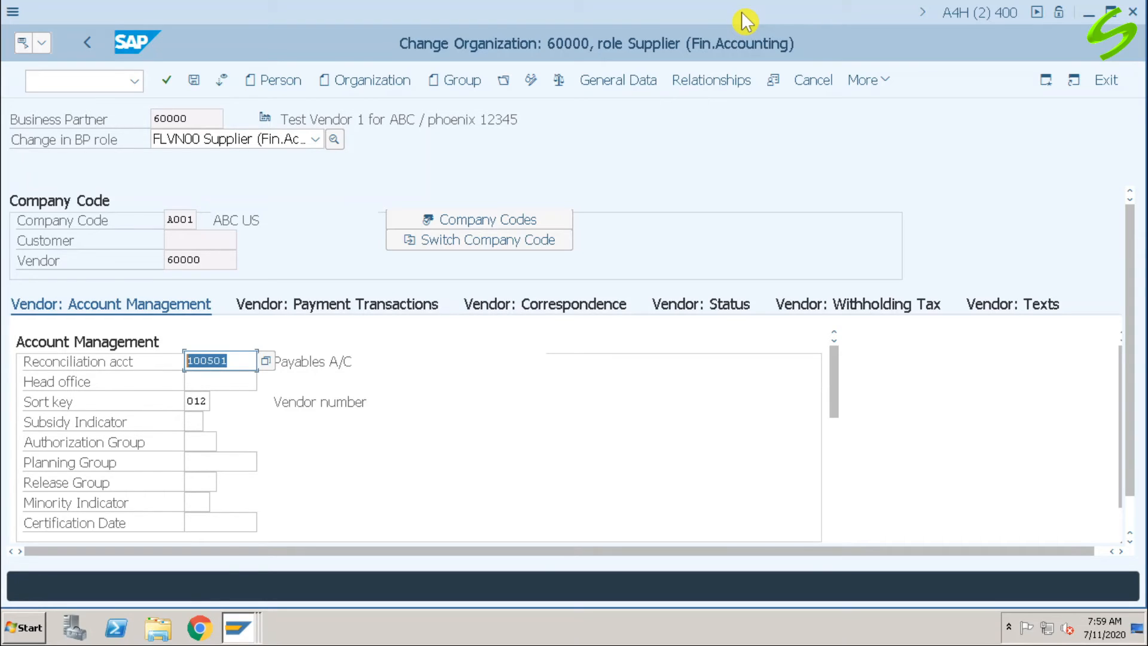
click(200, 381)
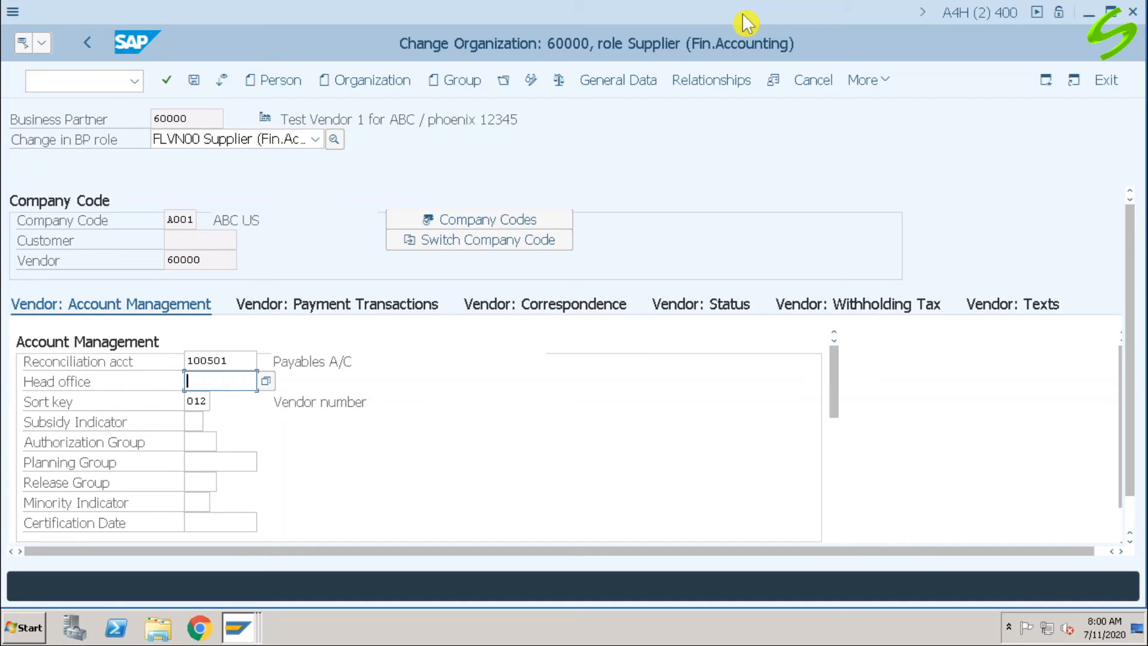
key(Tab)
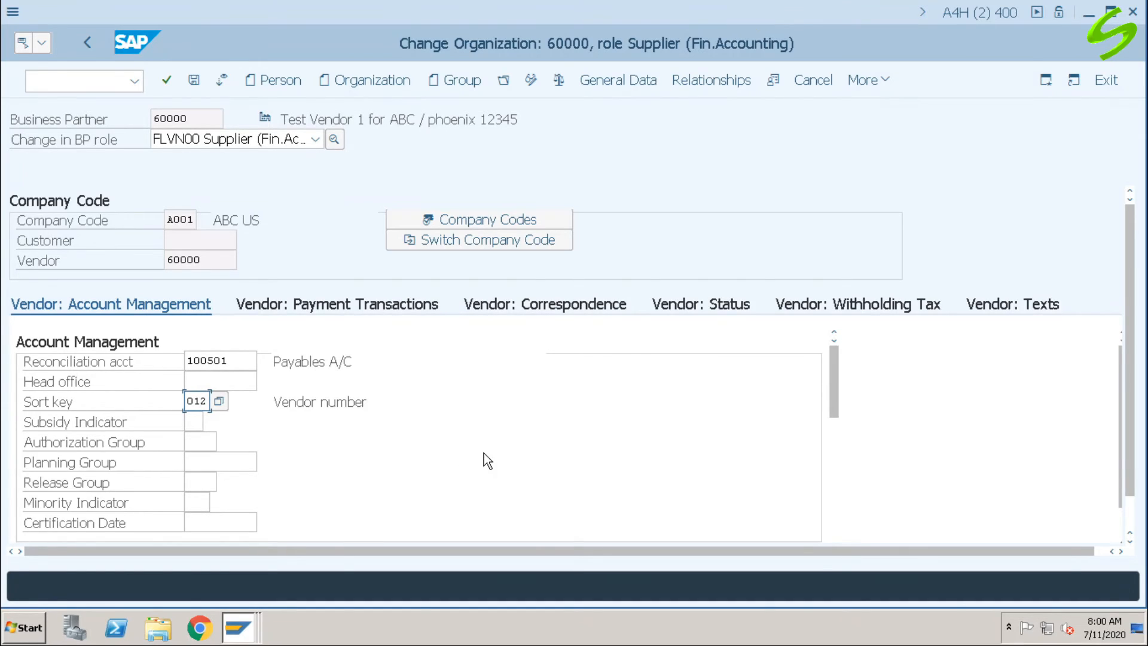
- Review the remaining account management fields, including reference data, and the vendor's payment terms, credit memo term and tolerance group
drag(833, 370, 750, 561)
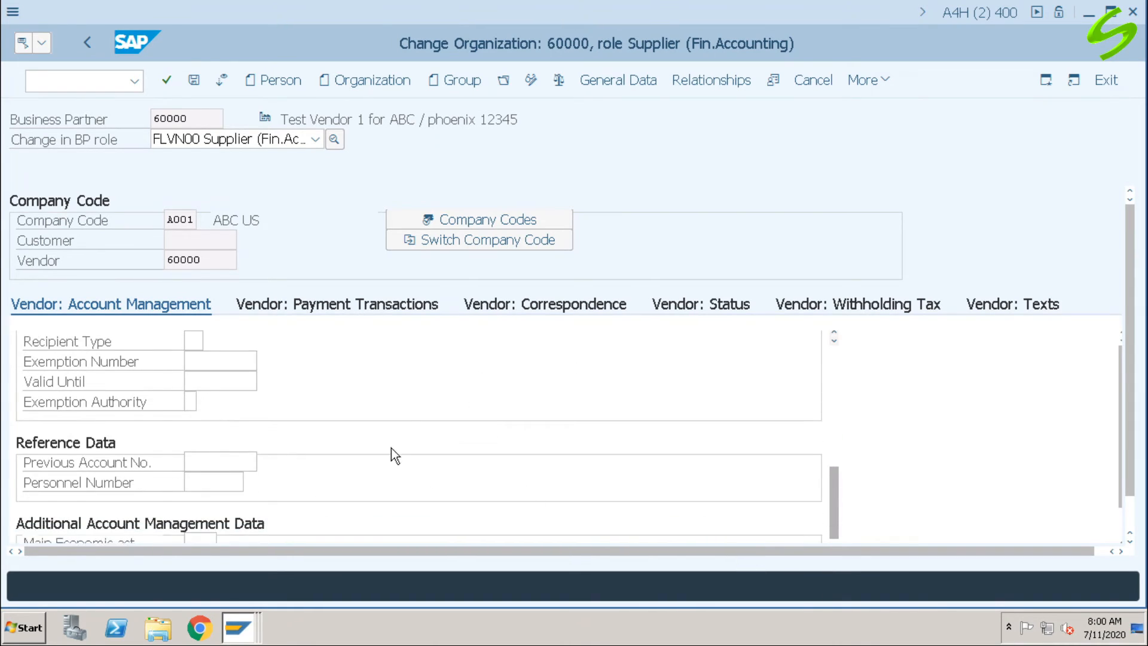
scroll(476, 440, down, 5)
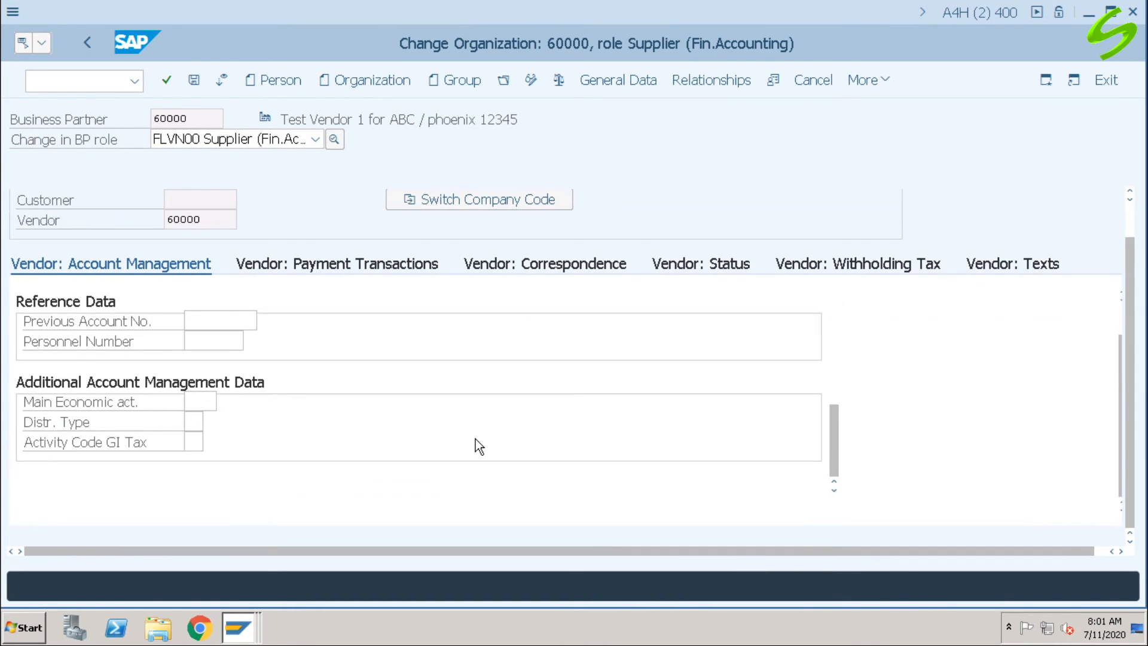
click(350, 264)
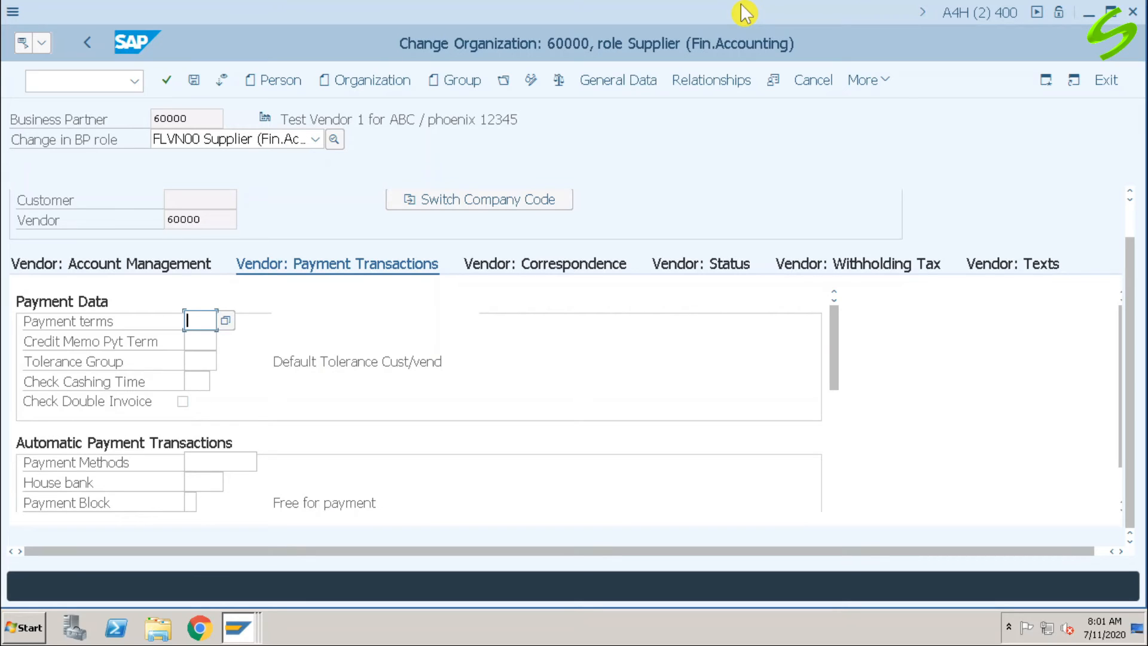
key(Tab)
key(Tab)
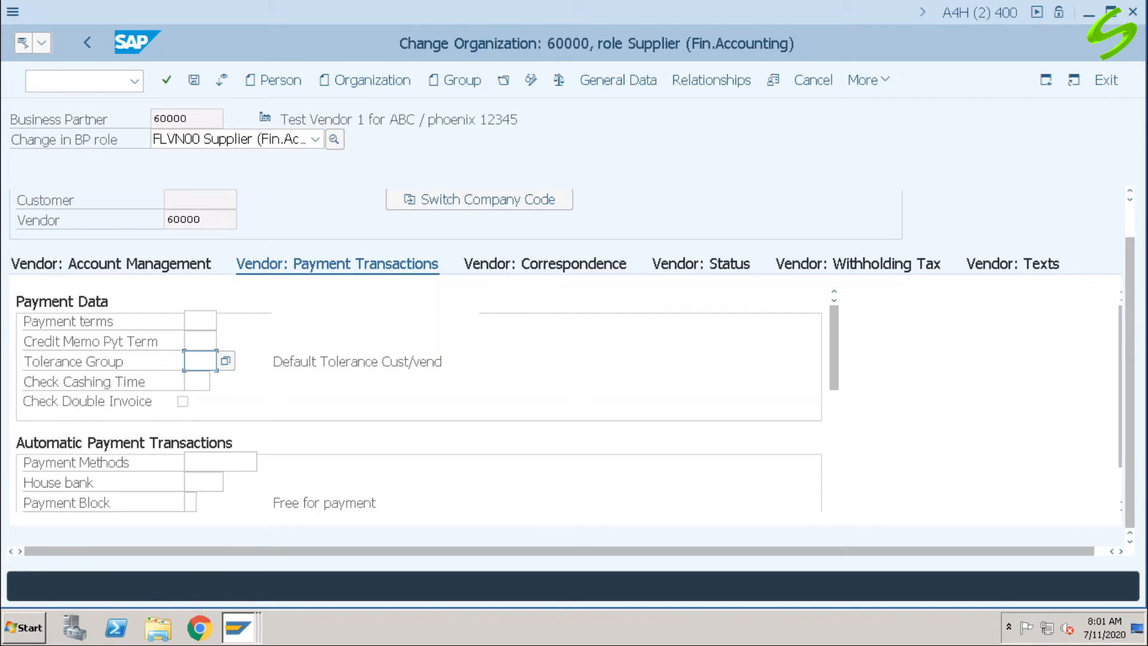
- Review the vendor's automatic payment transaction fields, including payment methods, house bank, payment block, payment method supplement and alternative payee
scroll(541, 392, down, 2)
click(226, 340)
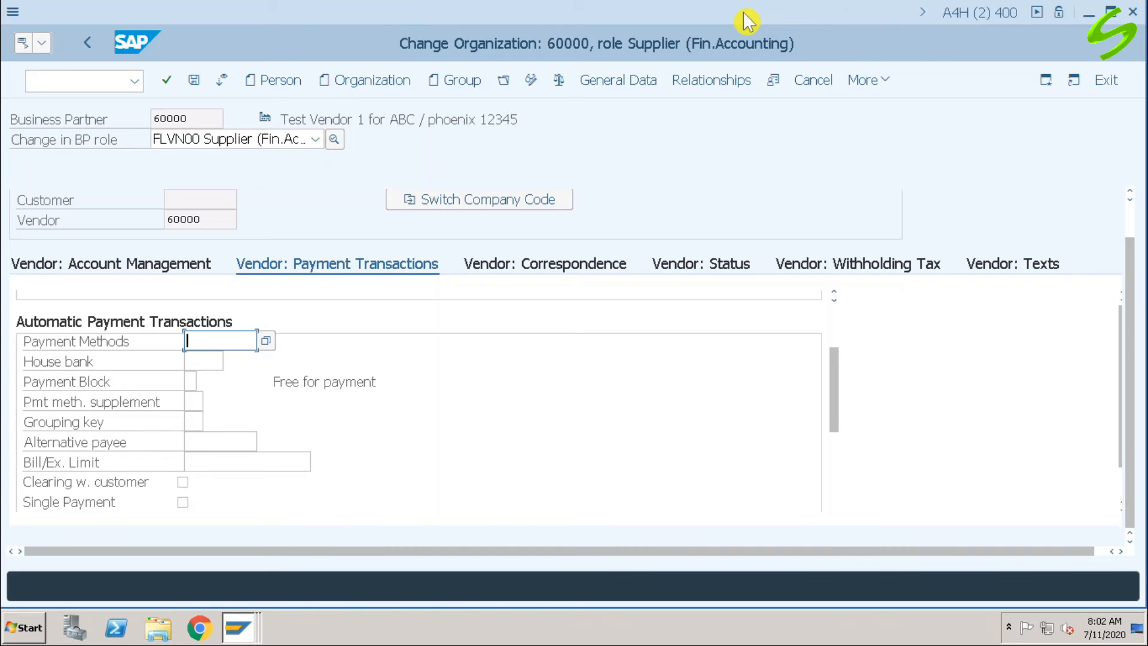
click(206, 361)
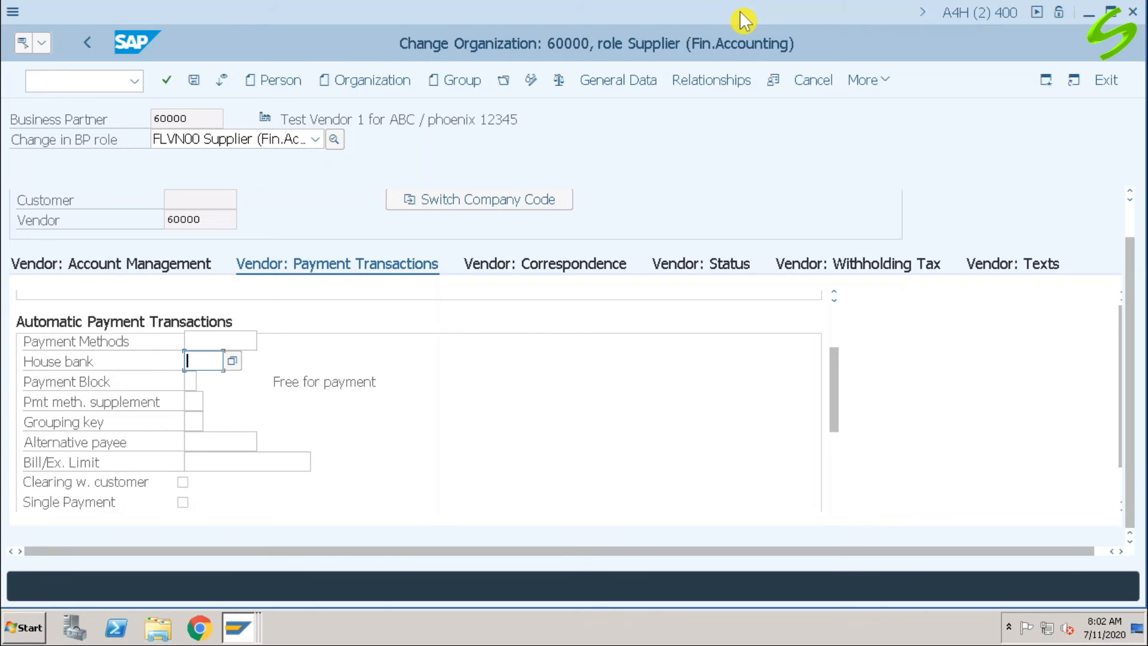
key(Tab)
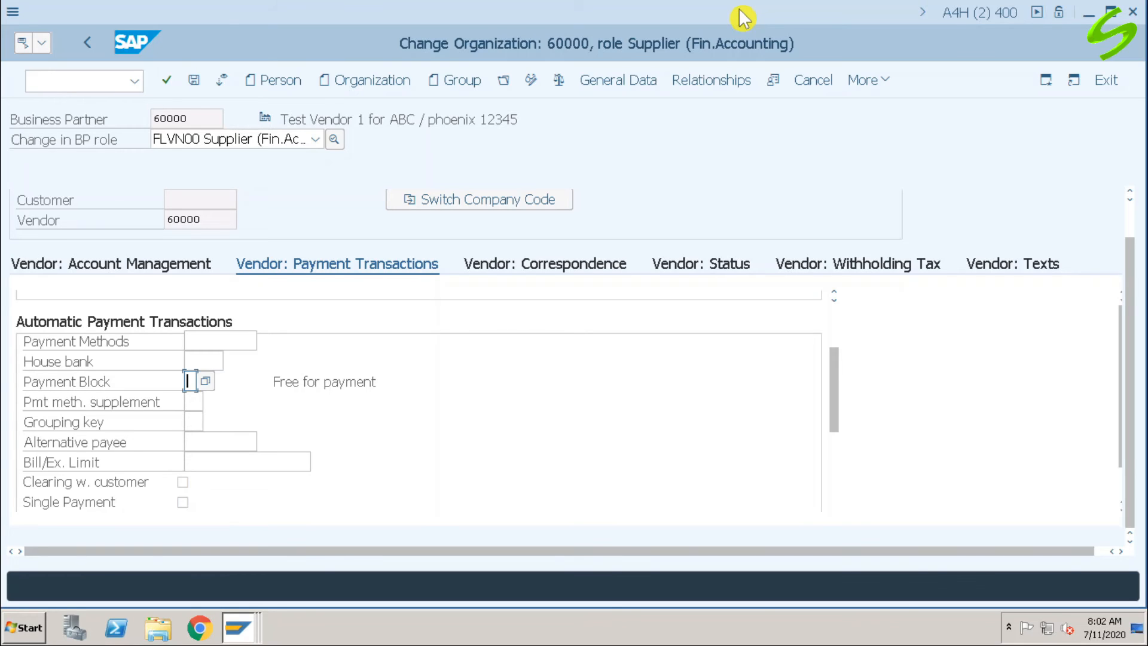
click(193, 401)
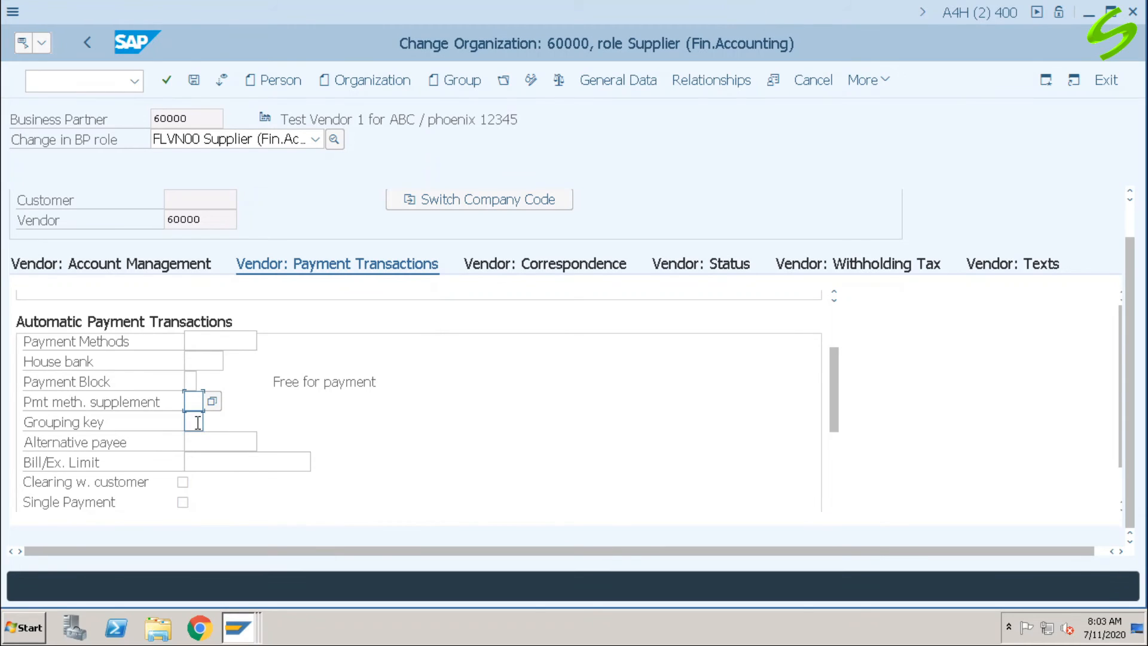
click(198, 442)
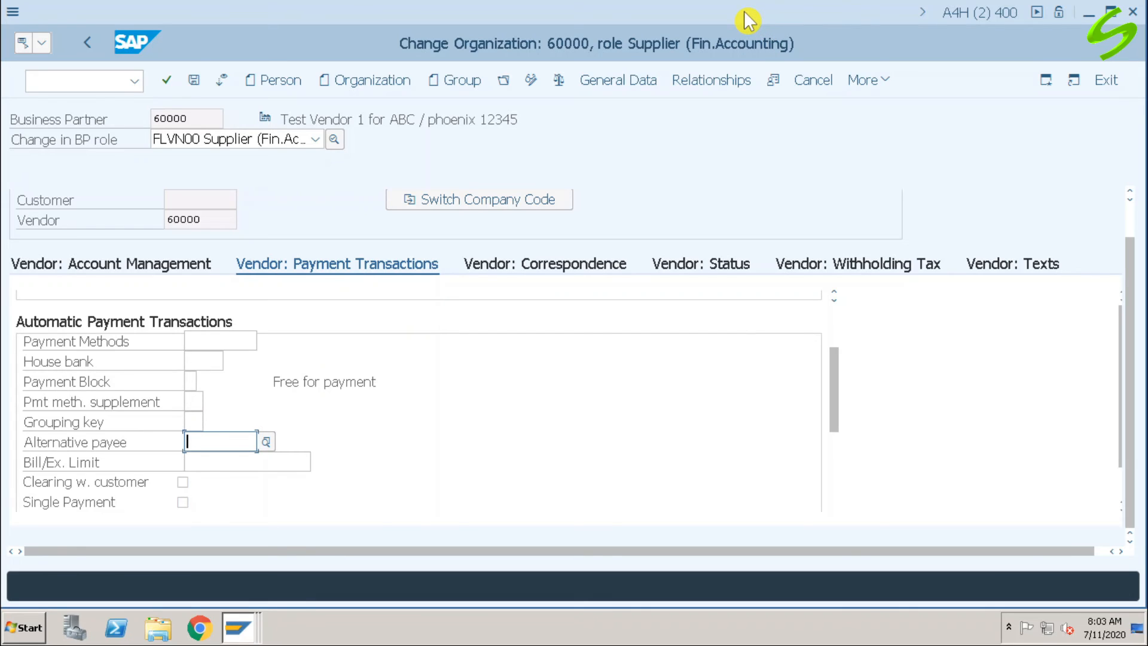
- Enable Single Payment for the vendor and review the additional automatic payment and invoice verification data
scroll(664, 425, down, 1)
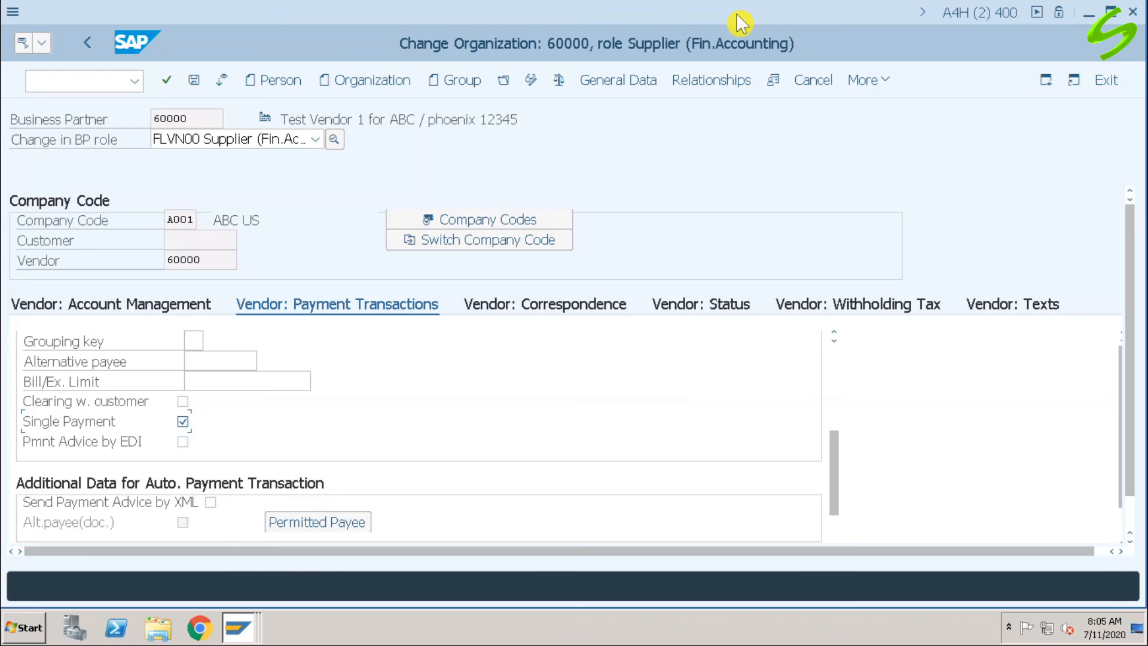
scroll(259, 395, down, 1)
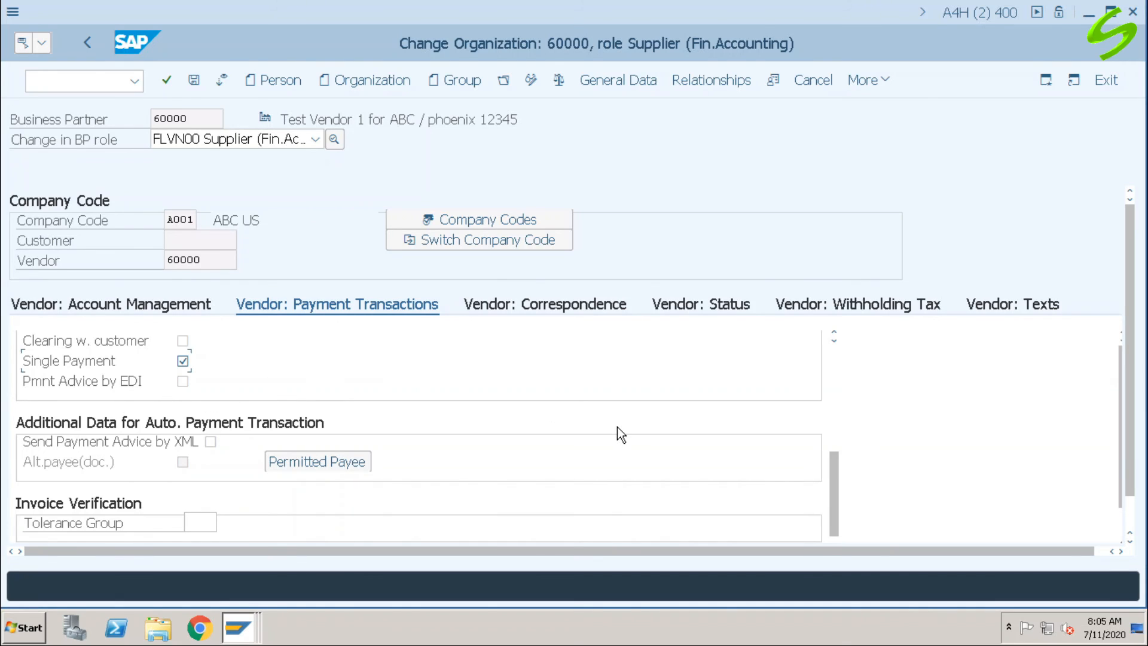
scroll(620, 434, down, 1)
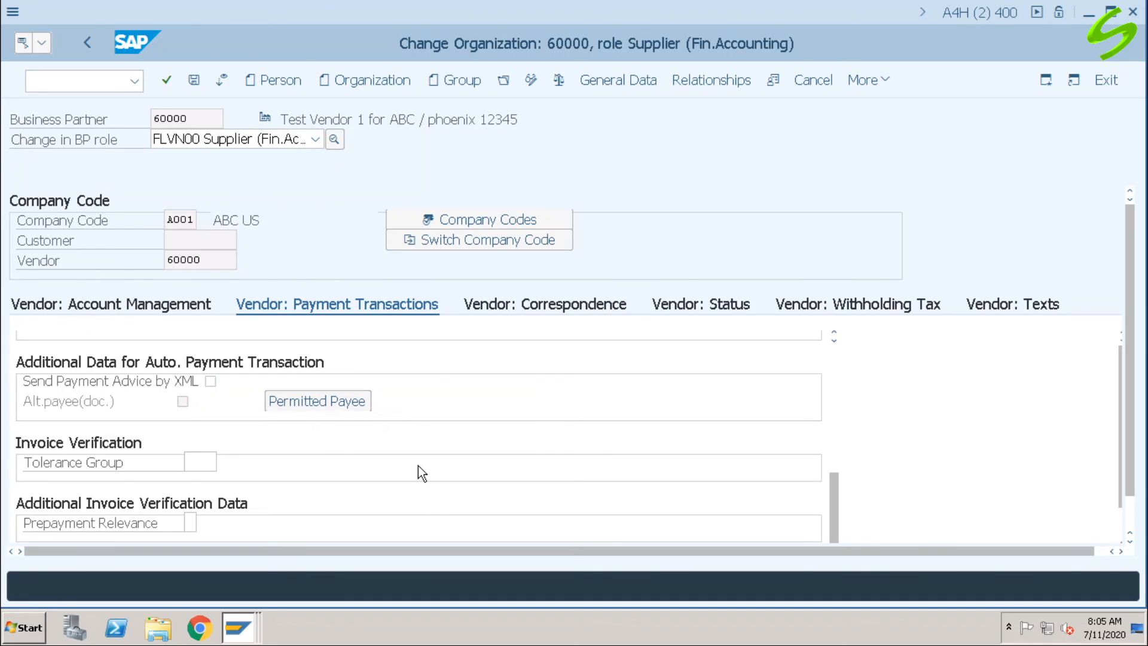
click(206, 463)
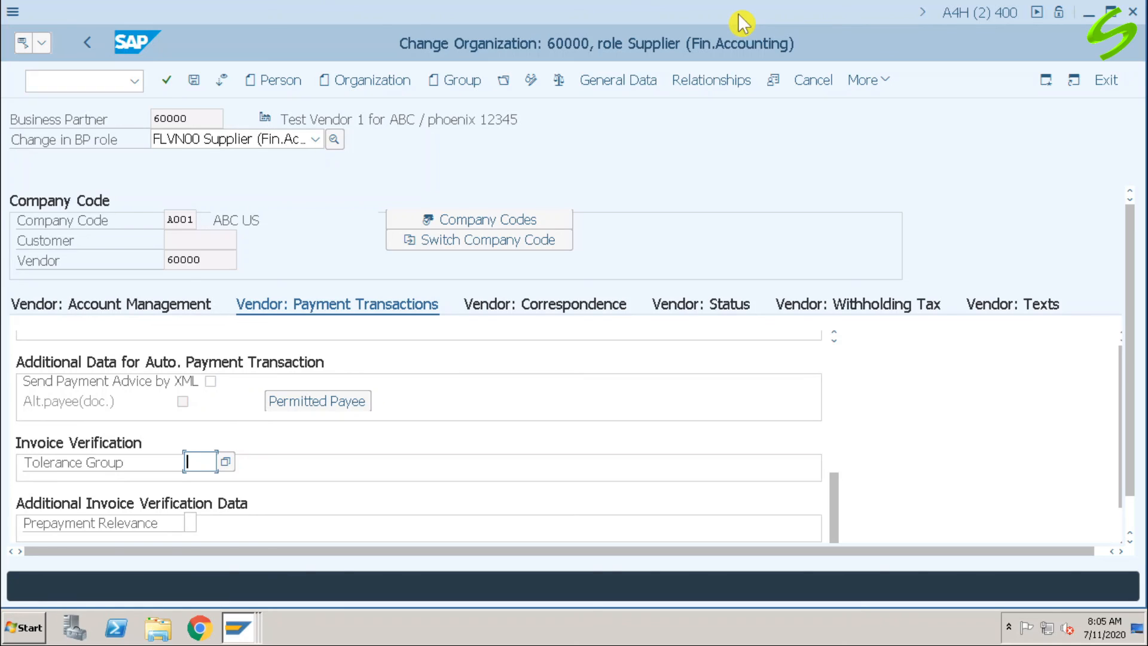
scroll(315, 494, down, 3)
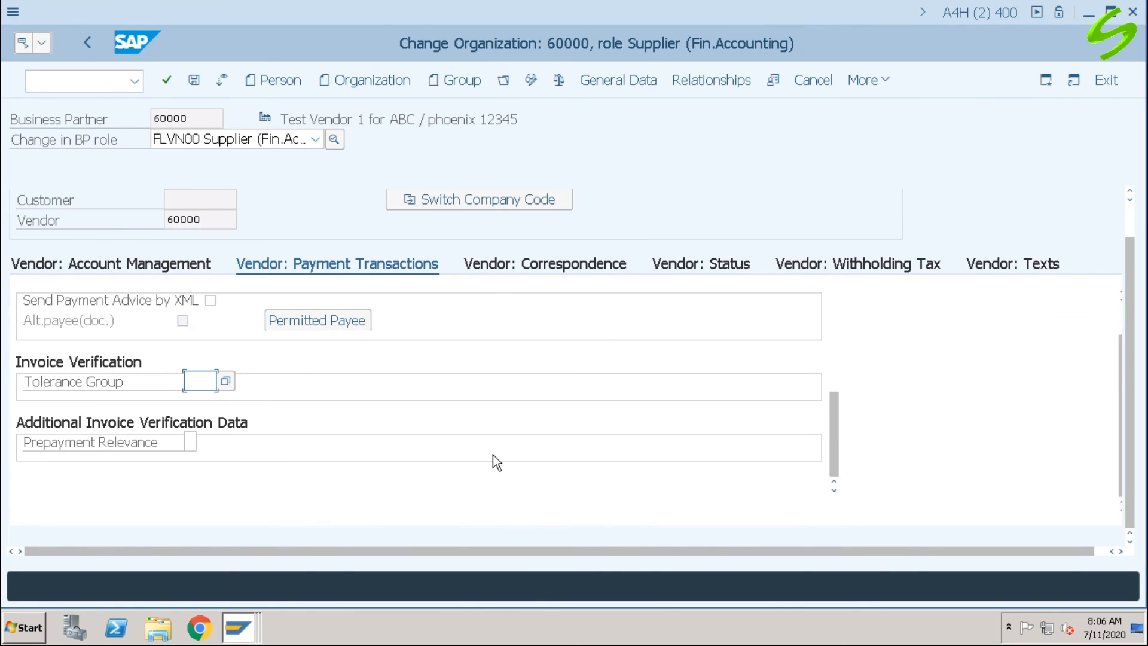
- Review the vendor's dunning data and correspondence fields, including account with vendor and the clerk's telephone, fax and internet address
click(540, 266)
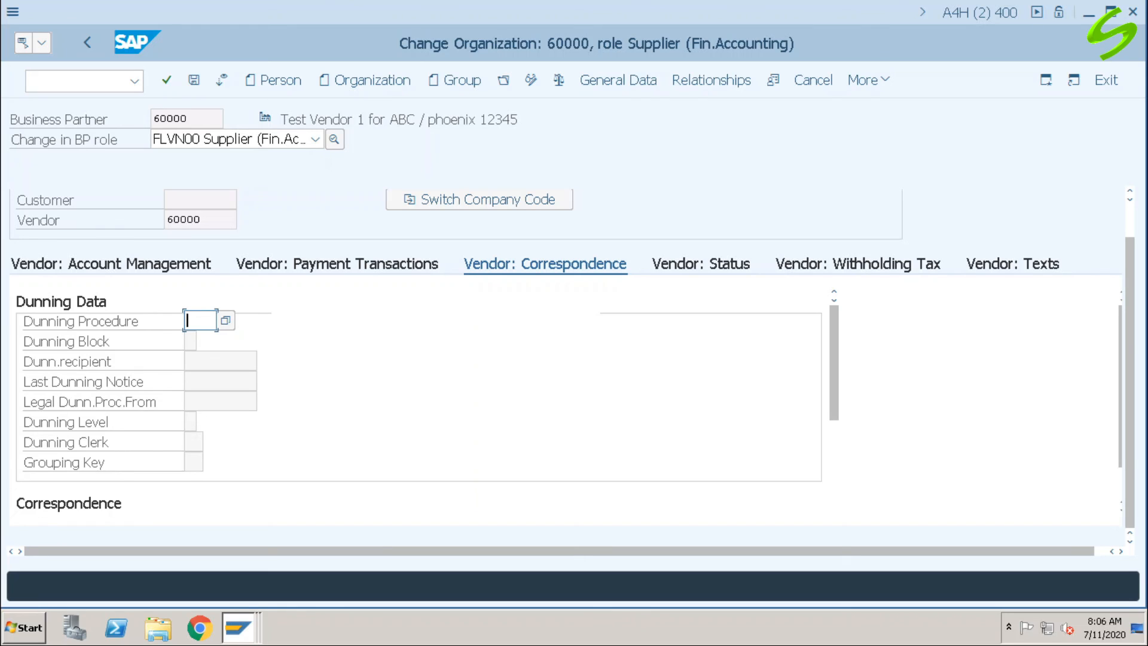
scroll(146, 377, down, 3)
click(201, 359)
click(203, 382)
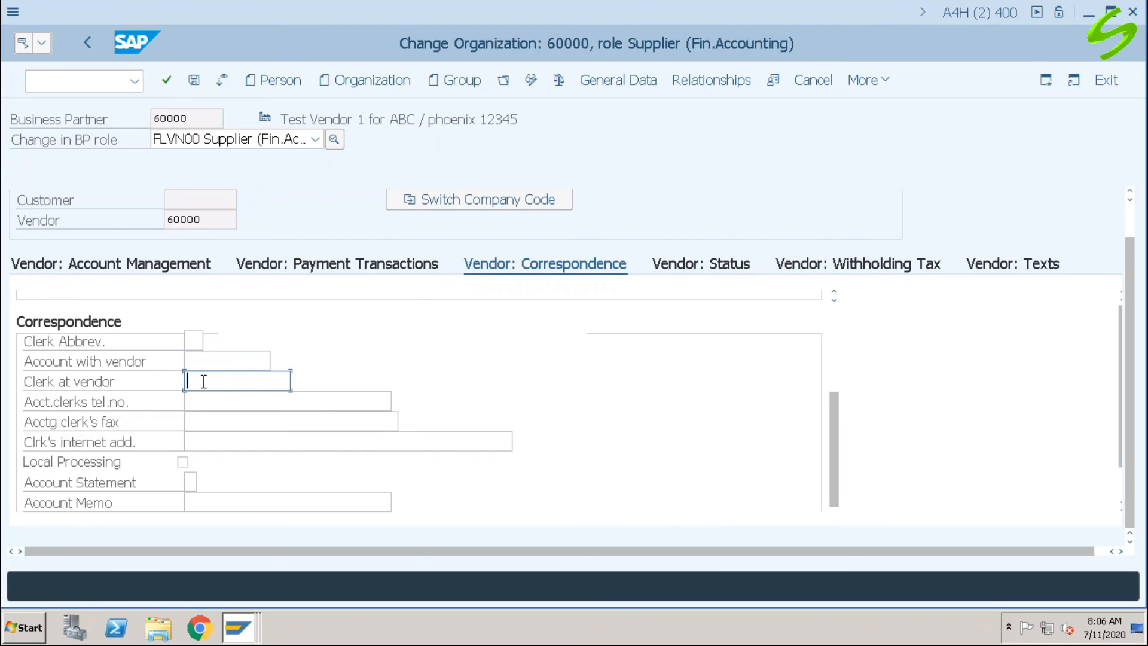
click(230, 402)
click(233, 423)
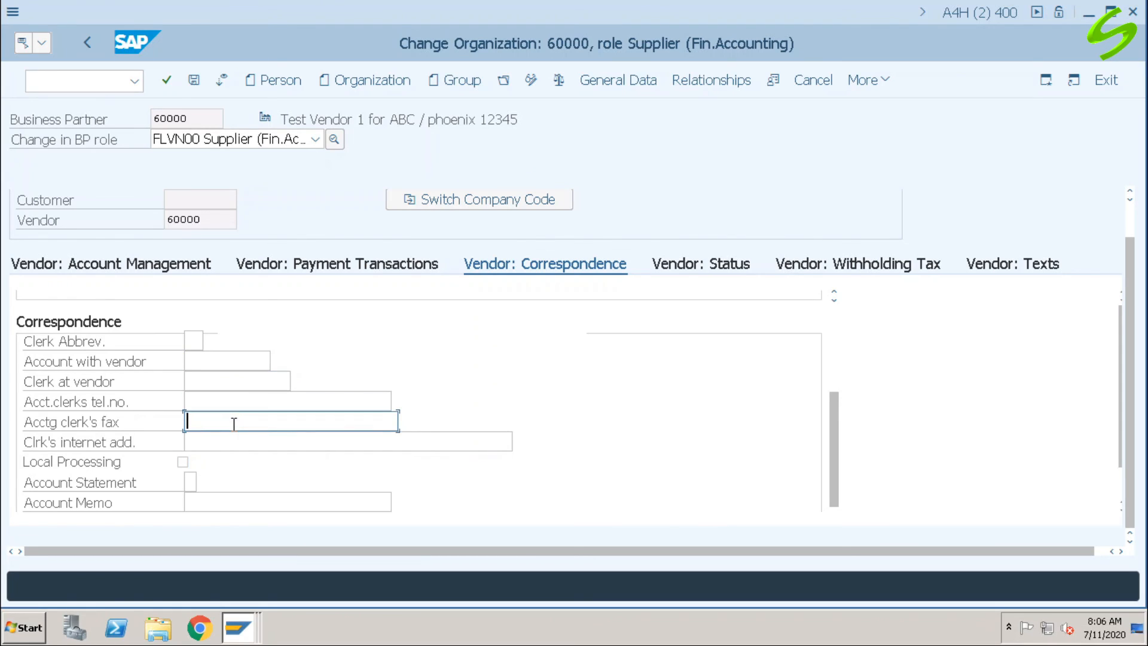
click(217, 442)
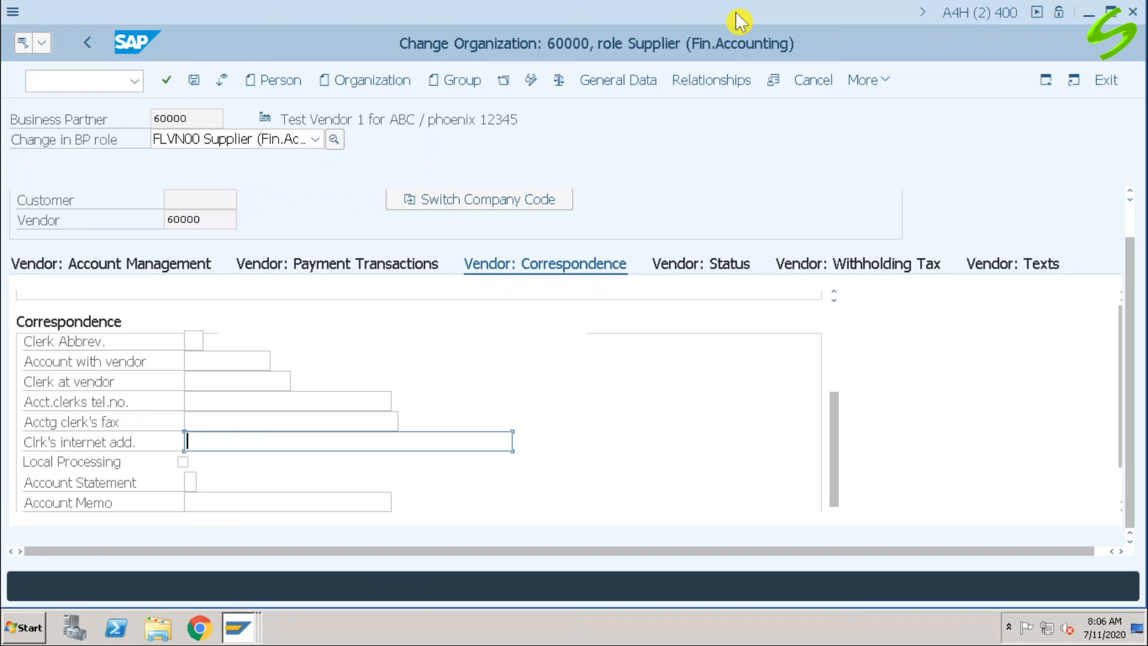
- Review the company code posting and deletion blocks in the vendor status, and open the withholding tax types
click(730, 265)
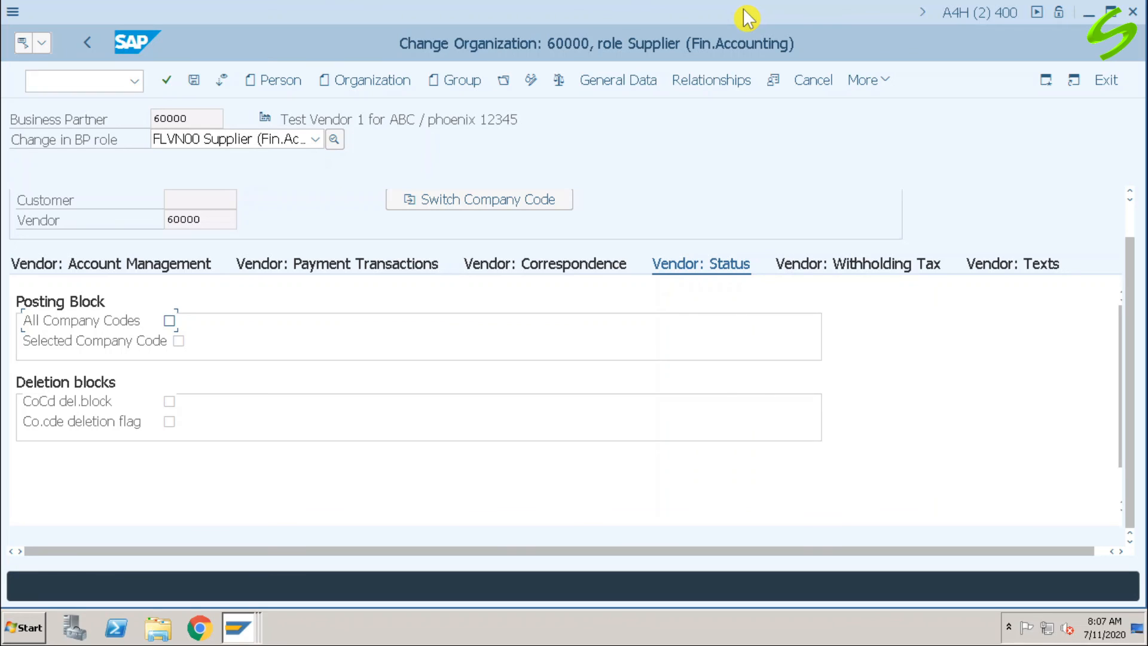
click(844, 264)
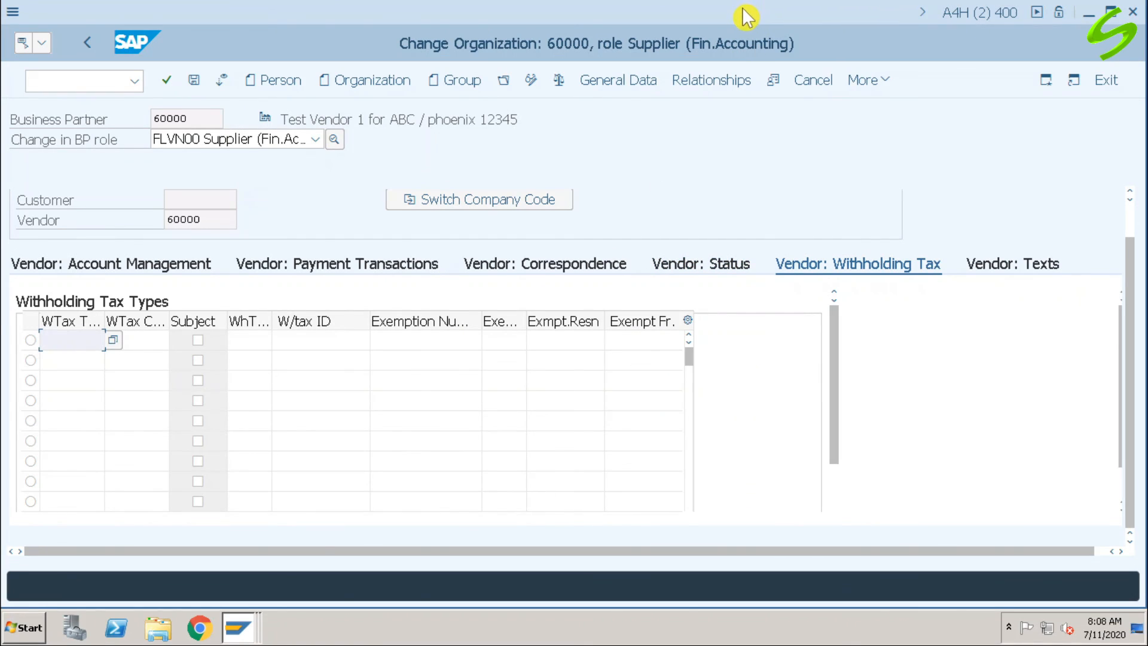